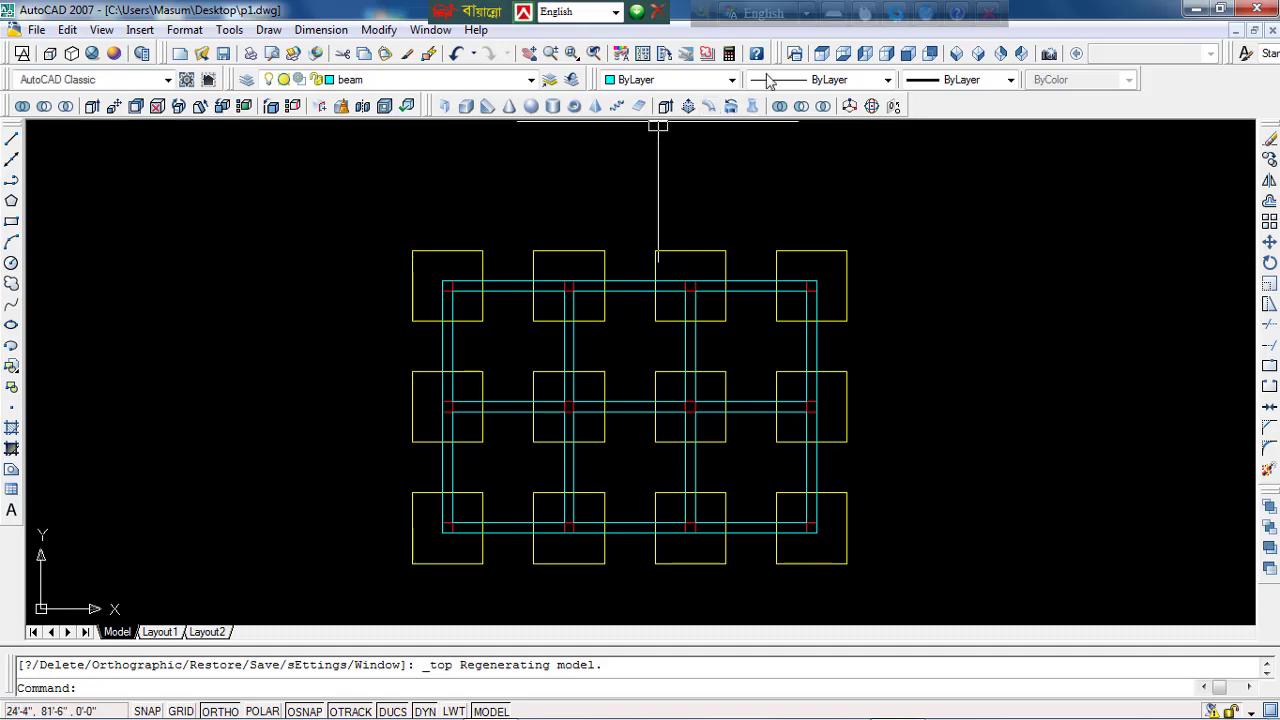
Step: Switch the frame to the SW Isometric view
click(955, 55)
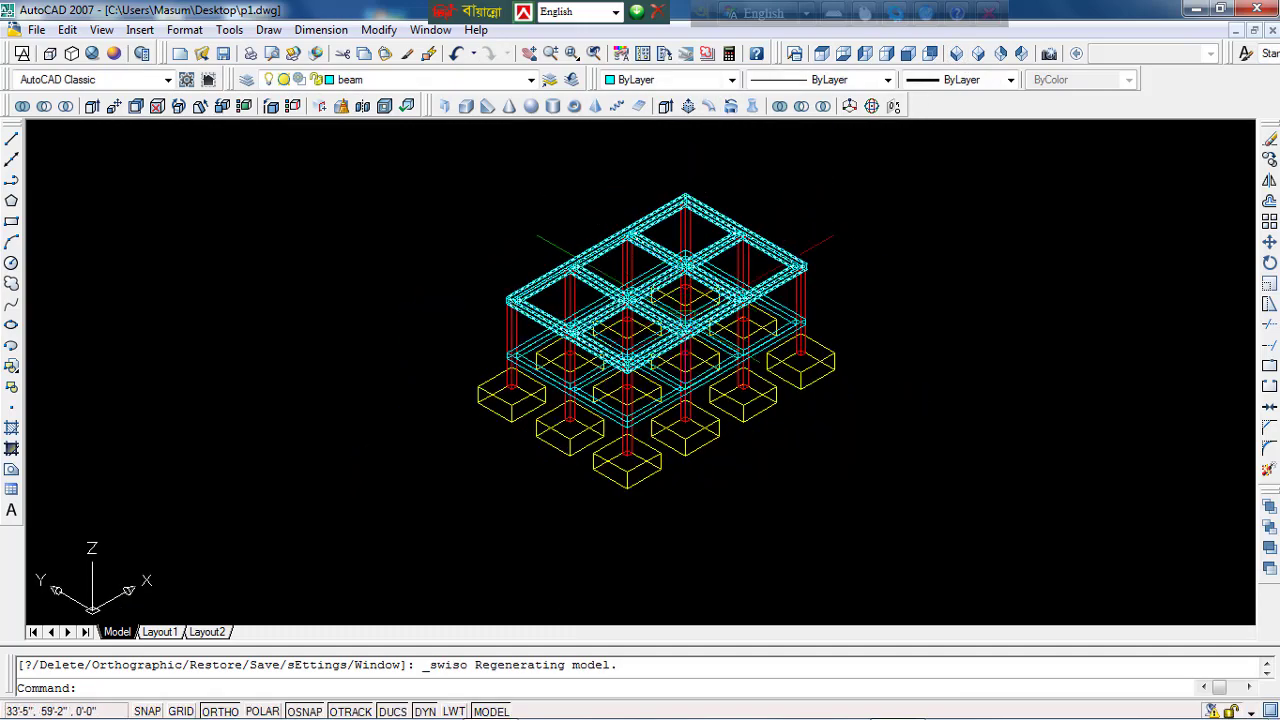
scroll(595, 465, up, 5)
scroll(590, 468, down, 3)
scroll(600, 462, down, 2)
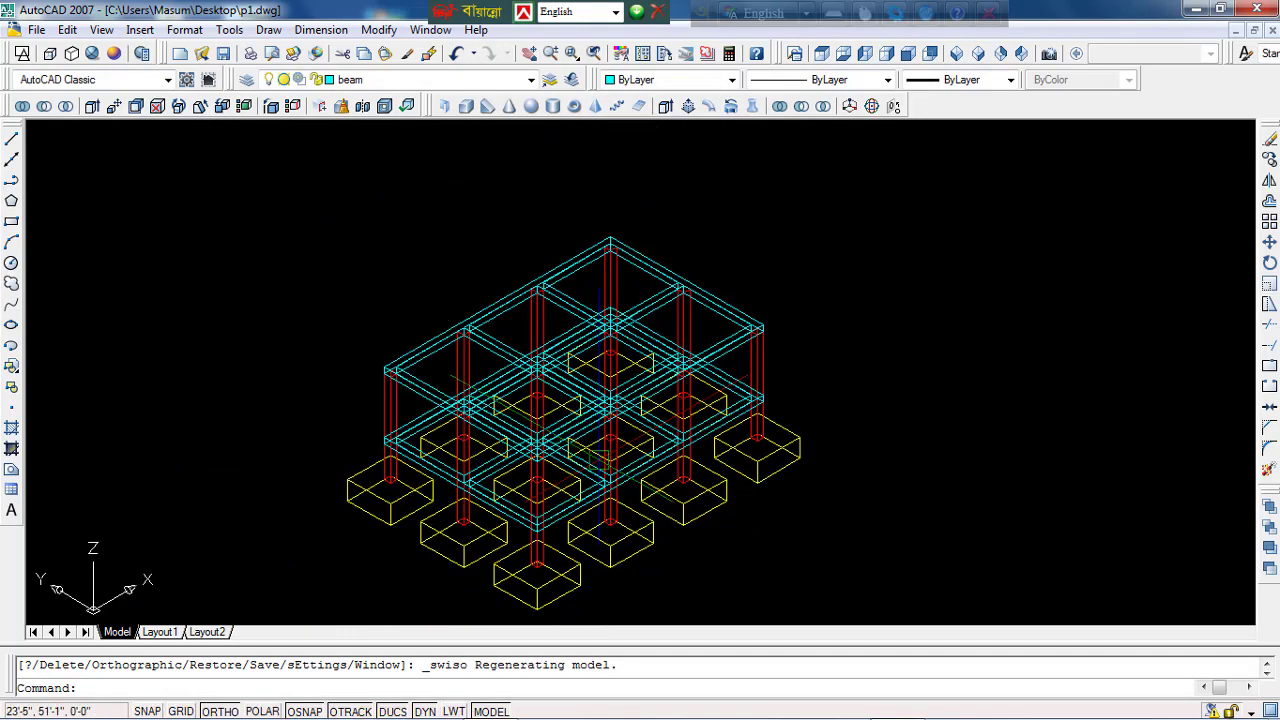
Step: Shade the frame with the Realistic visual style, then return to 2D wireframe
click(92, 55)
scroll(575, 463, up, 2)
scroll(575, 463, down, 2)
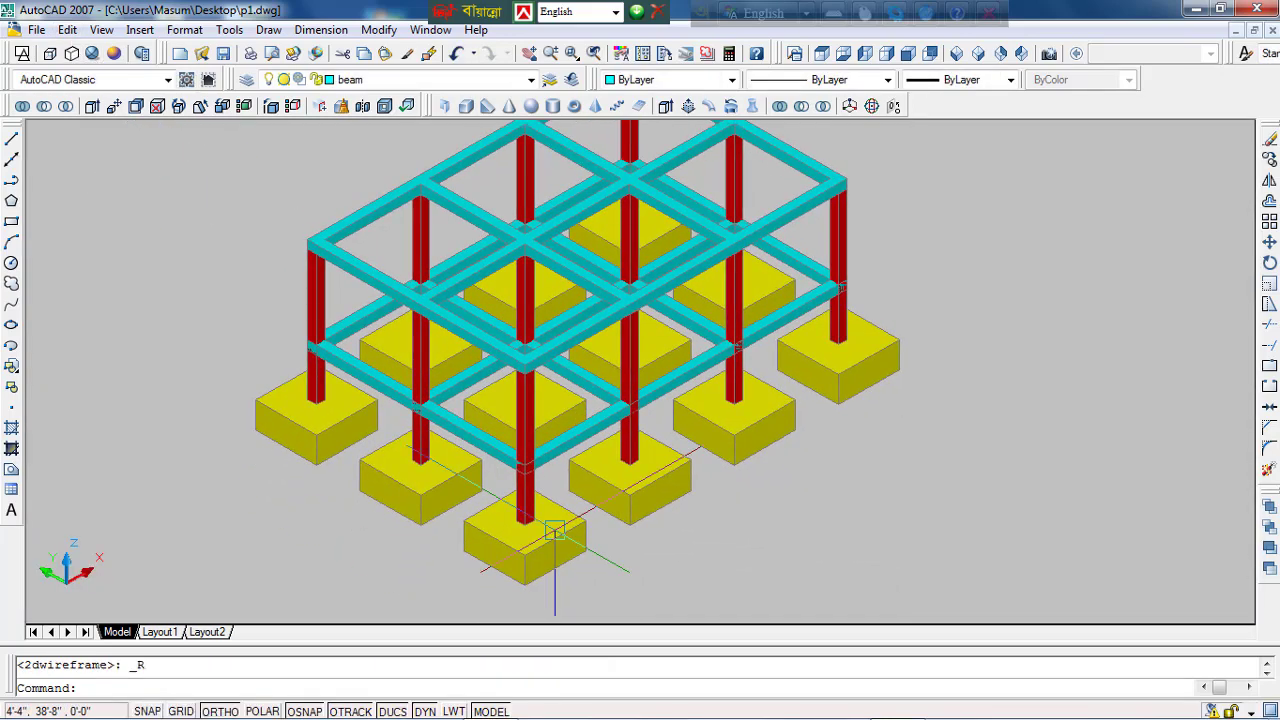
scroll(520, 515, up, 2)
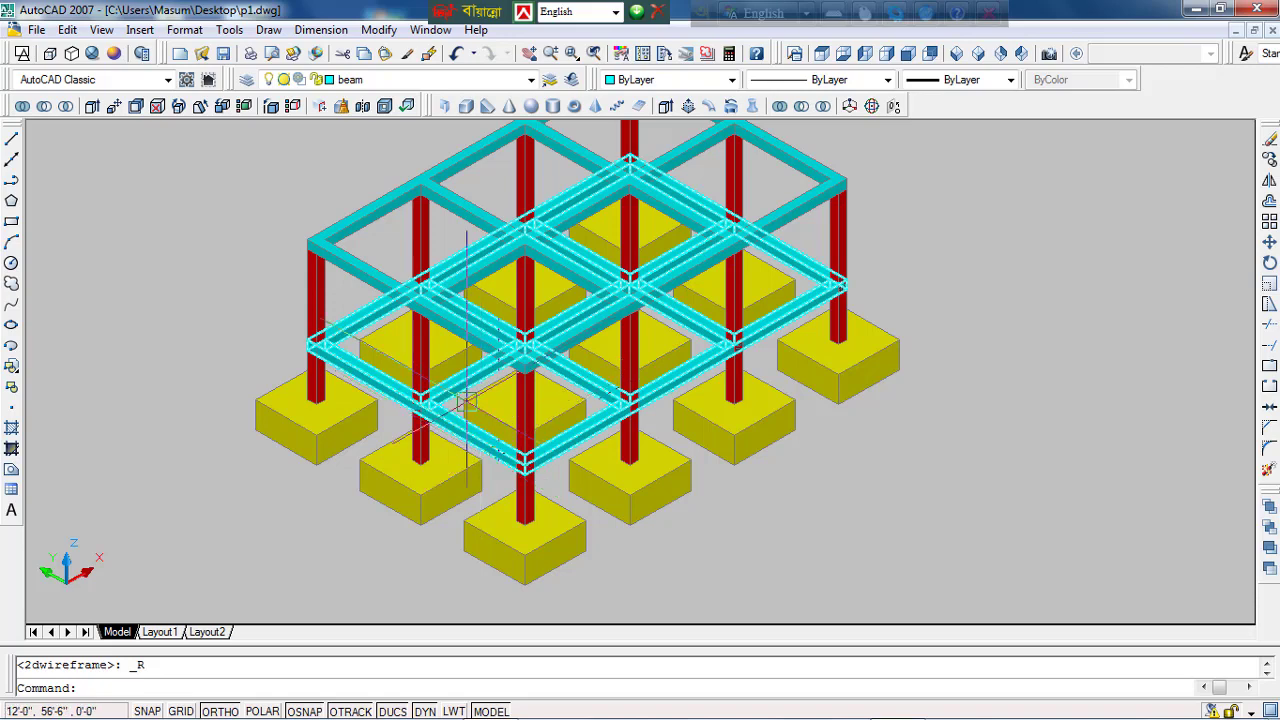
scroll(560, 420, down, 3)
scroll(607, 450, down, 1)
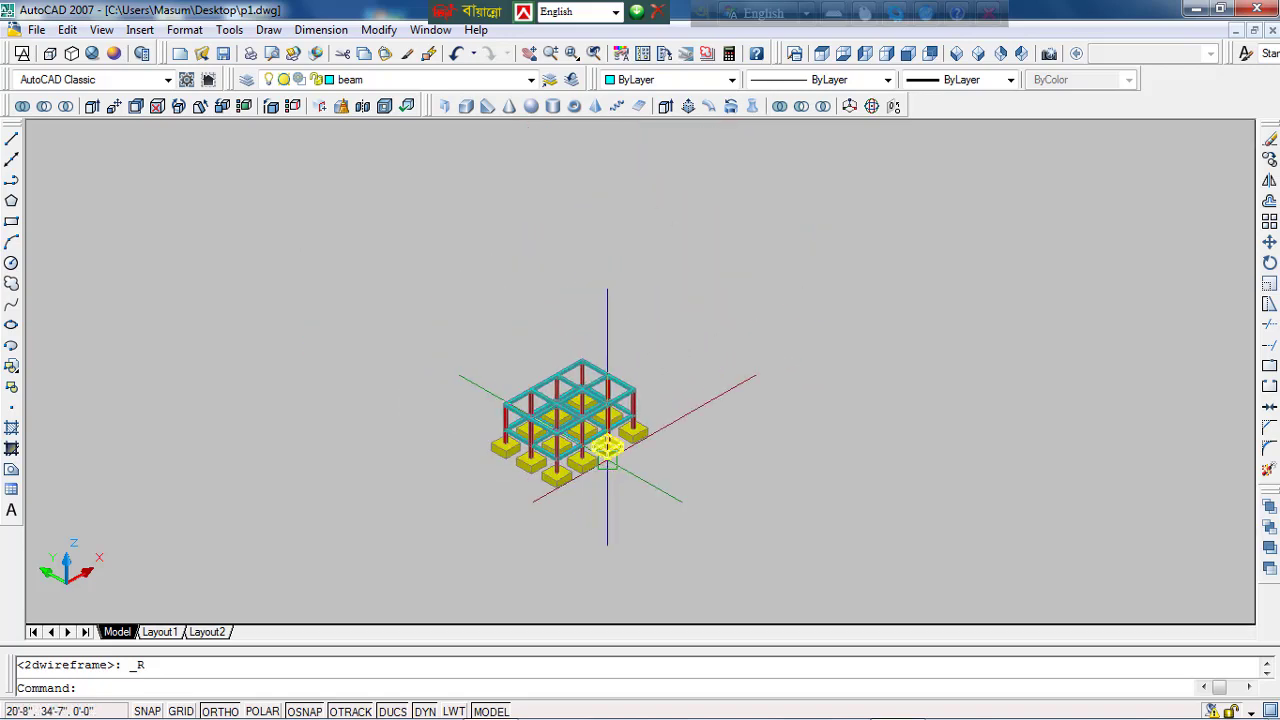
scroll(590, 445, up, 2)
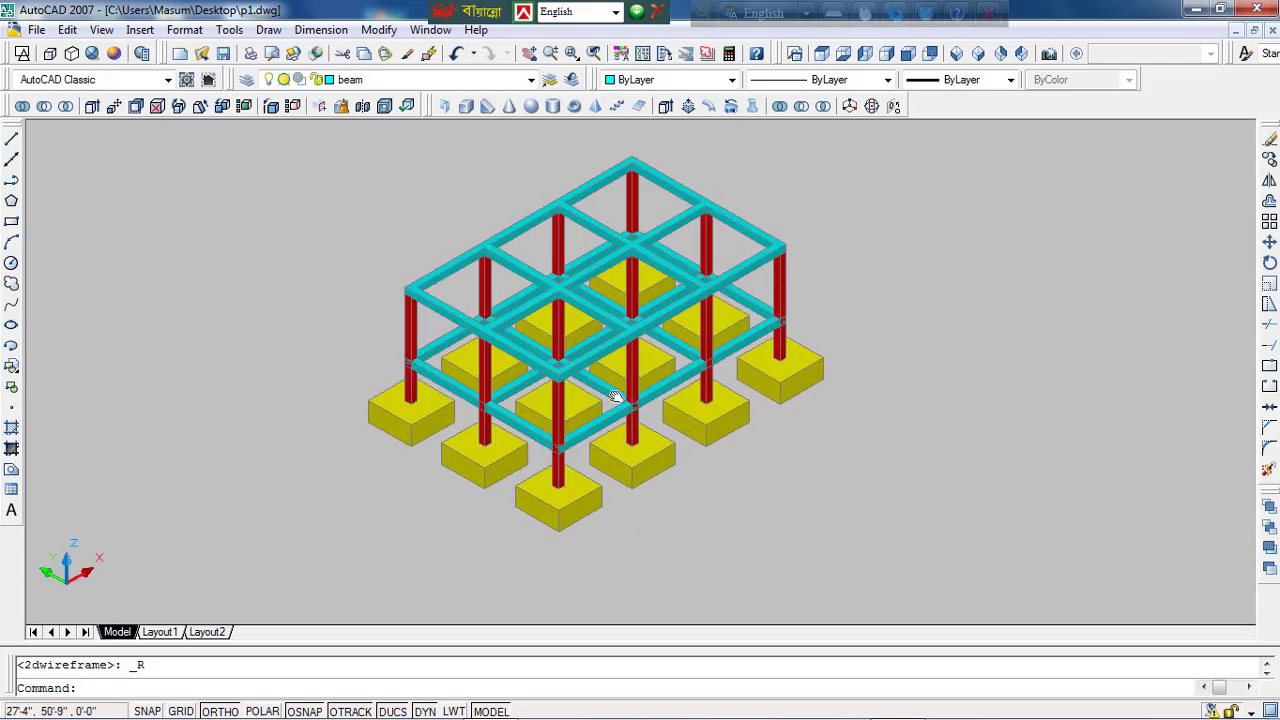
scroll(575, 442, up, 1)
scroll(568, 441, up, 2)
scroll(600, 445, down, 3)
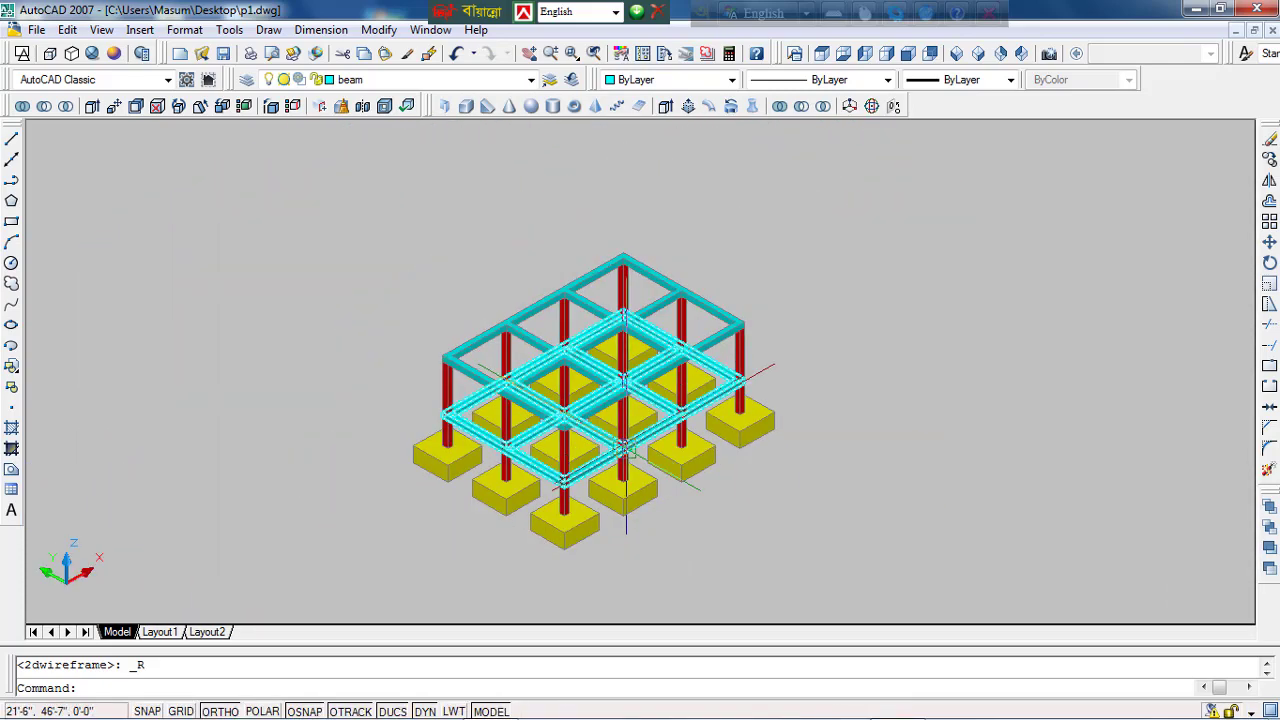
scroll(615, 443, up, 2)
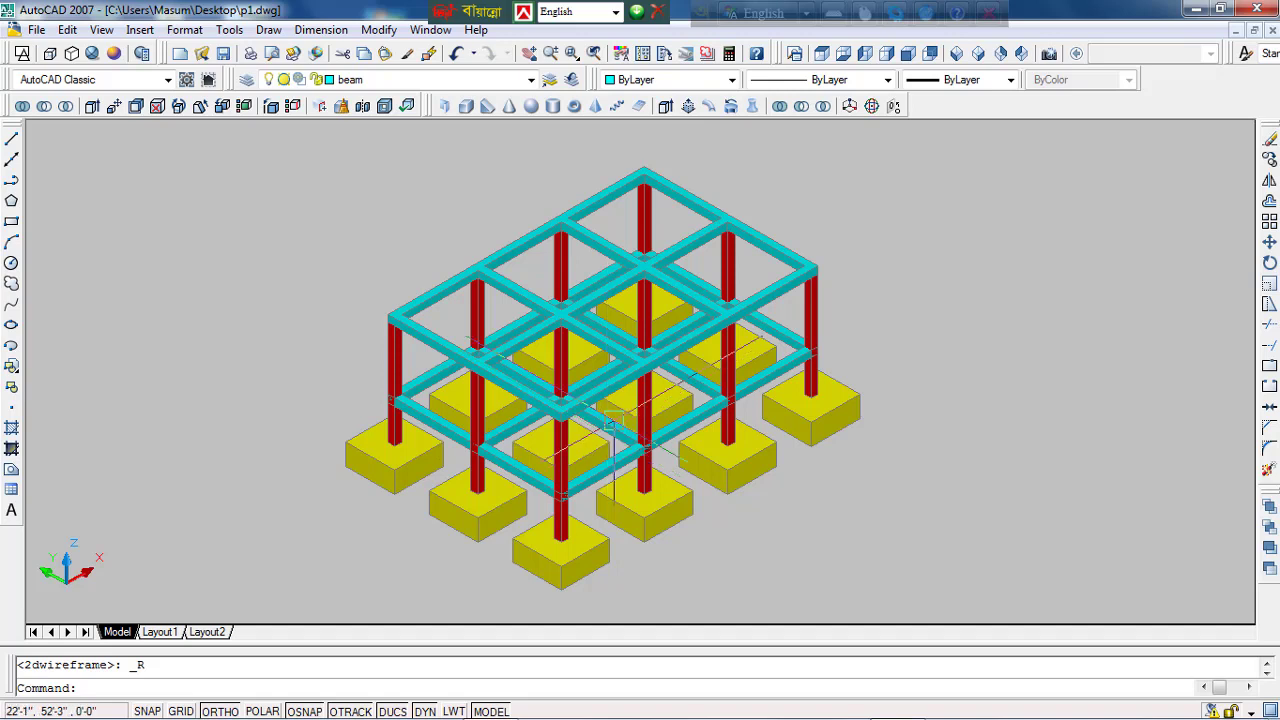
click(779, 105)
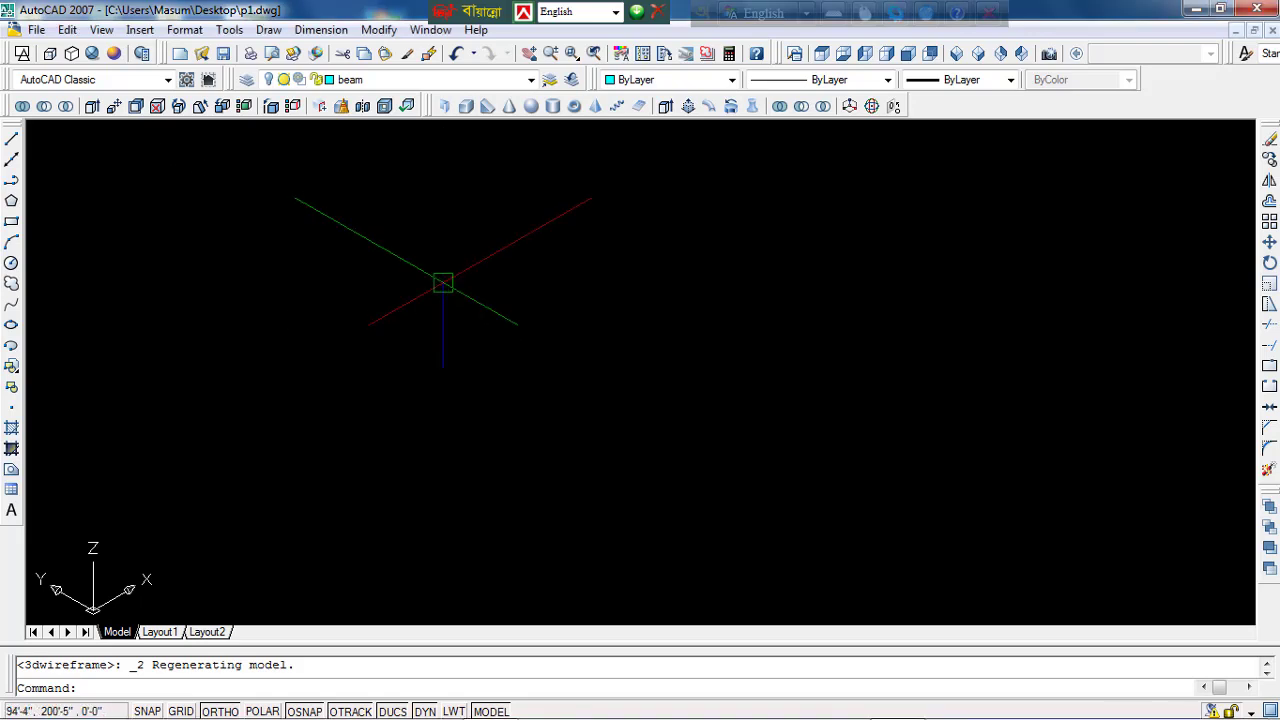
Step: Turn the footing layer on from the Layer Control list to show the 12 yellow footings
scroll(540, 373, down, 2)
middle_drag(493, 440, 489, 423)
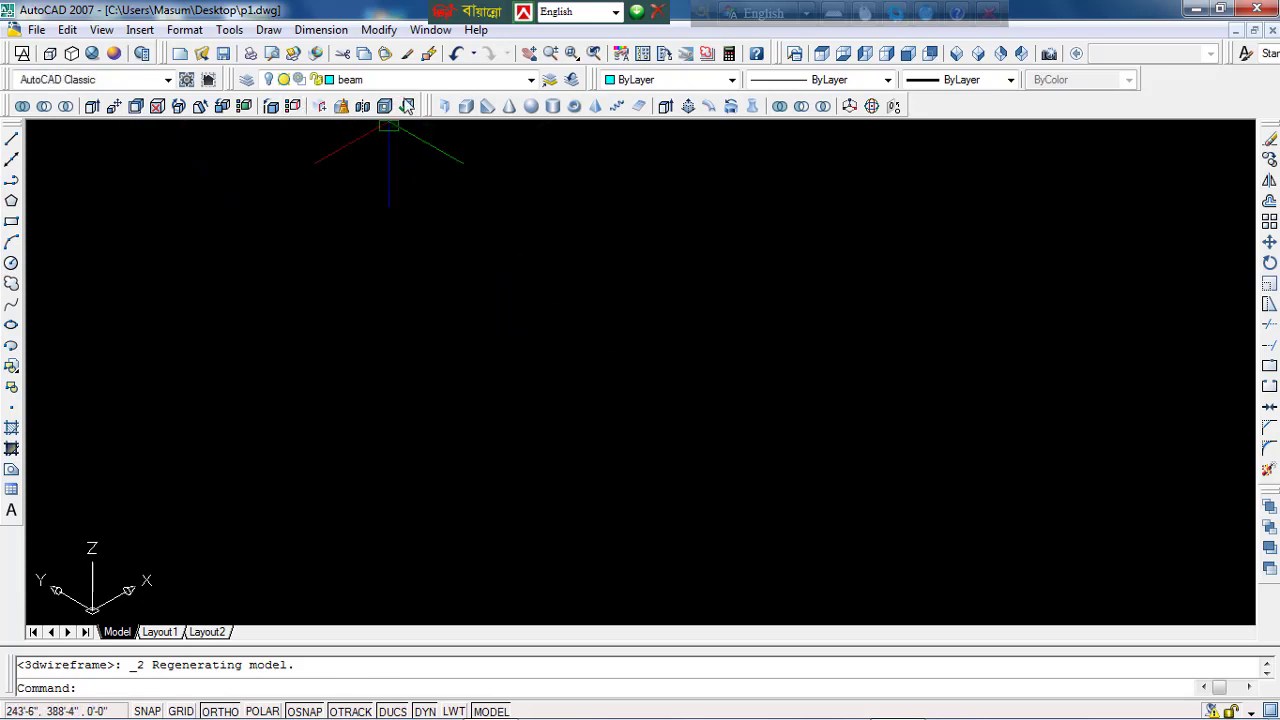
click(412, 83)
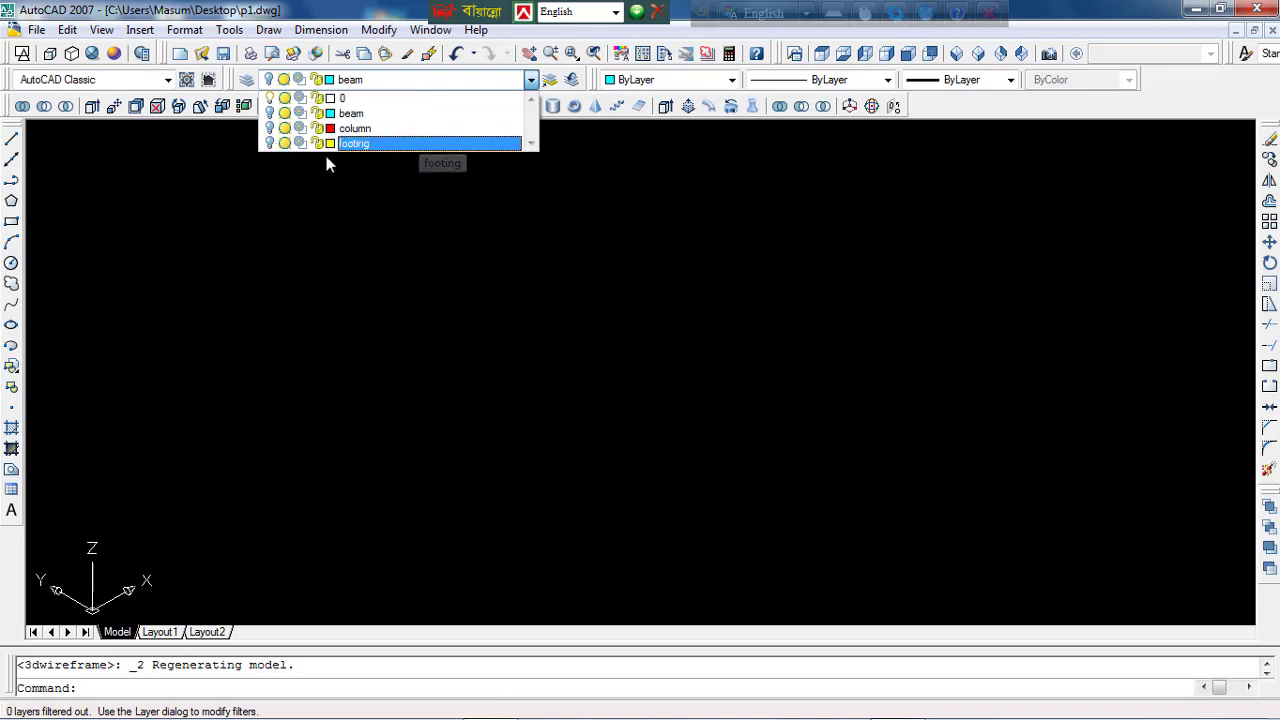
click(270, 147)
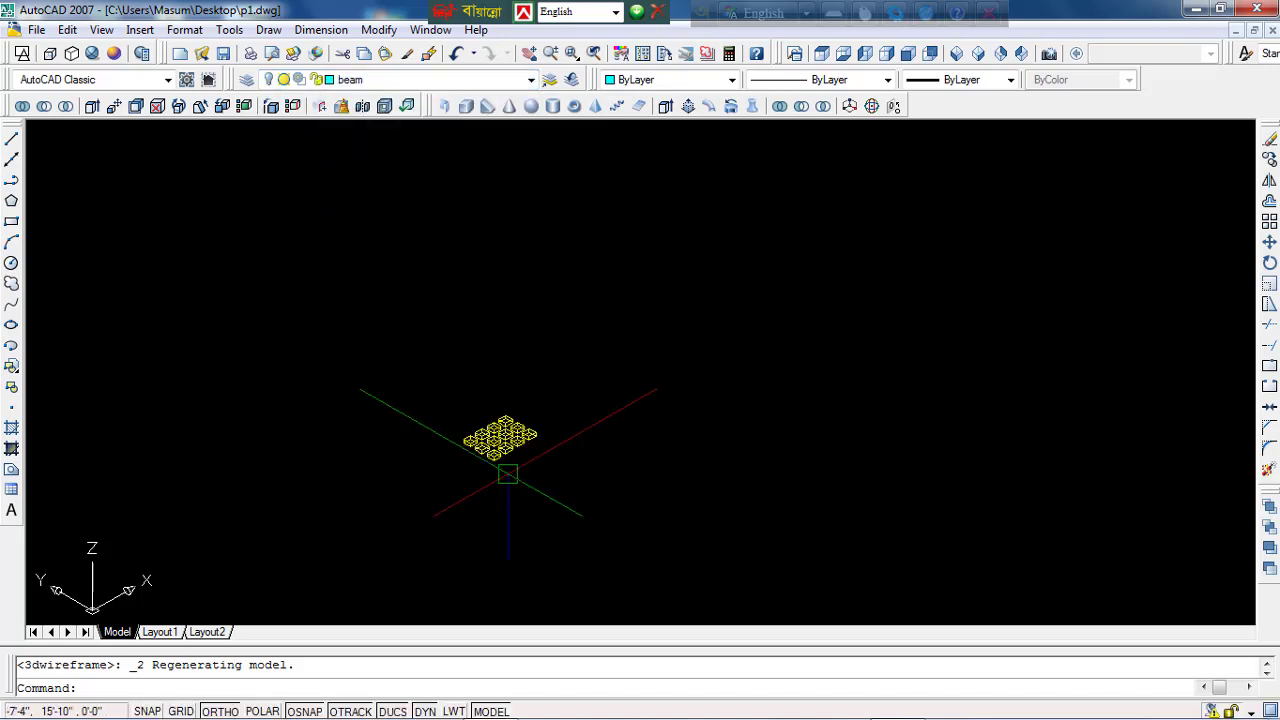
scroll(508, 470, up, 2)
scroll(510, 455, up, 1)
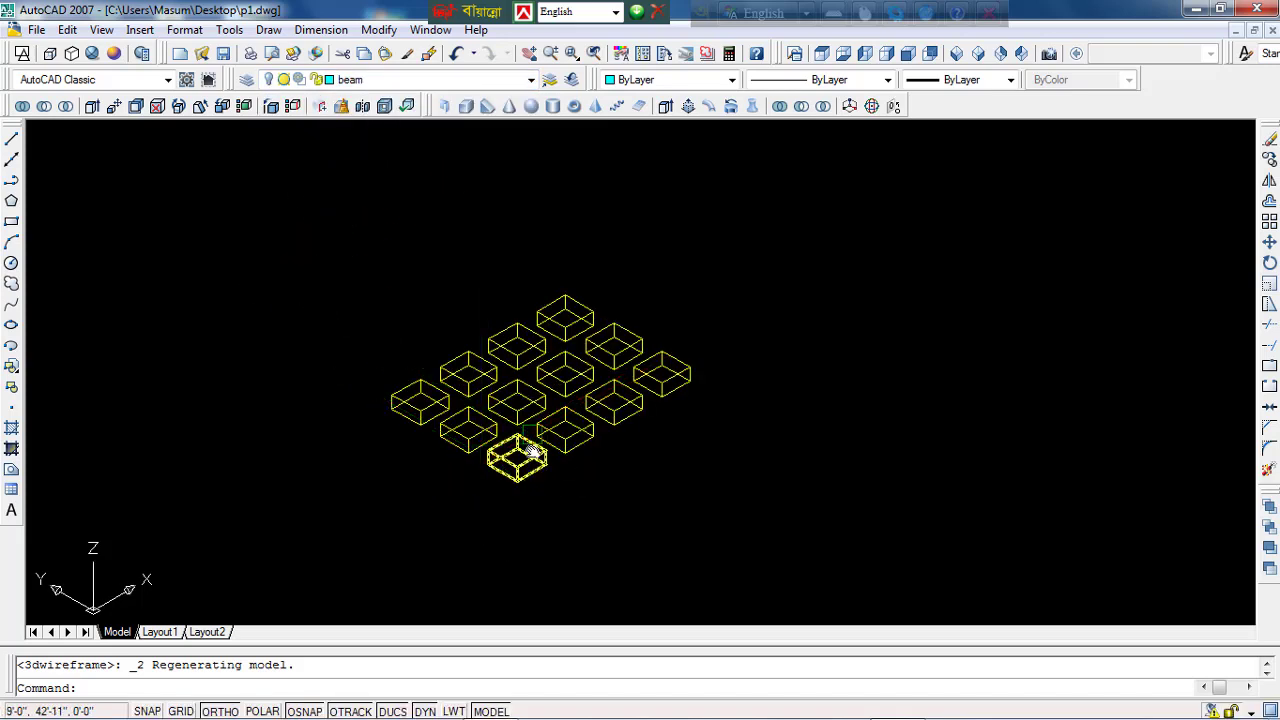
Step: Switch to Top view and turn the column layer back on
click(821, 53)
scroll(510, 260, down, 4)
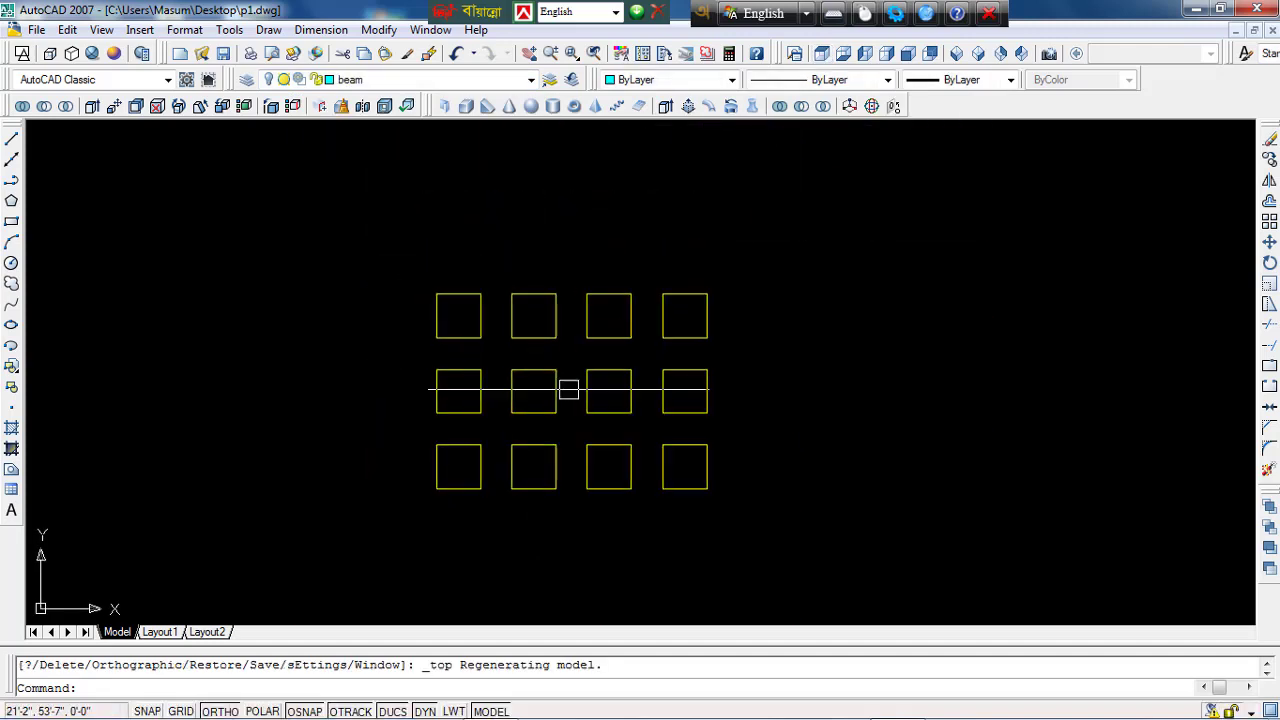
scroll(575, 392, up, 3)
middle_drag(578, 396, 579, 409)
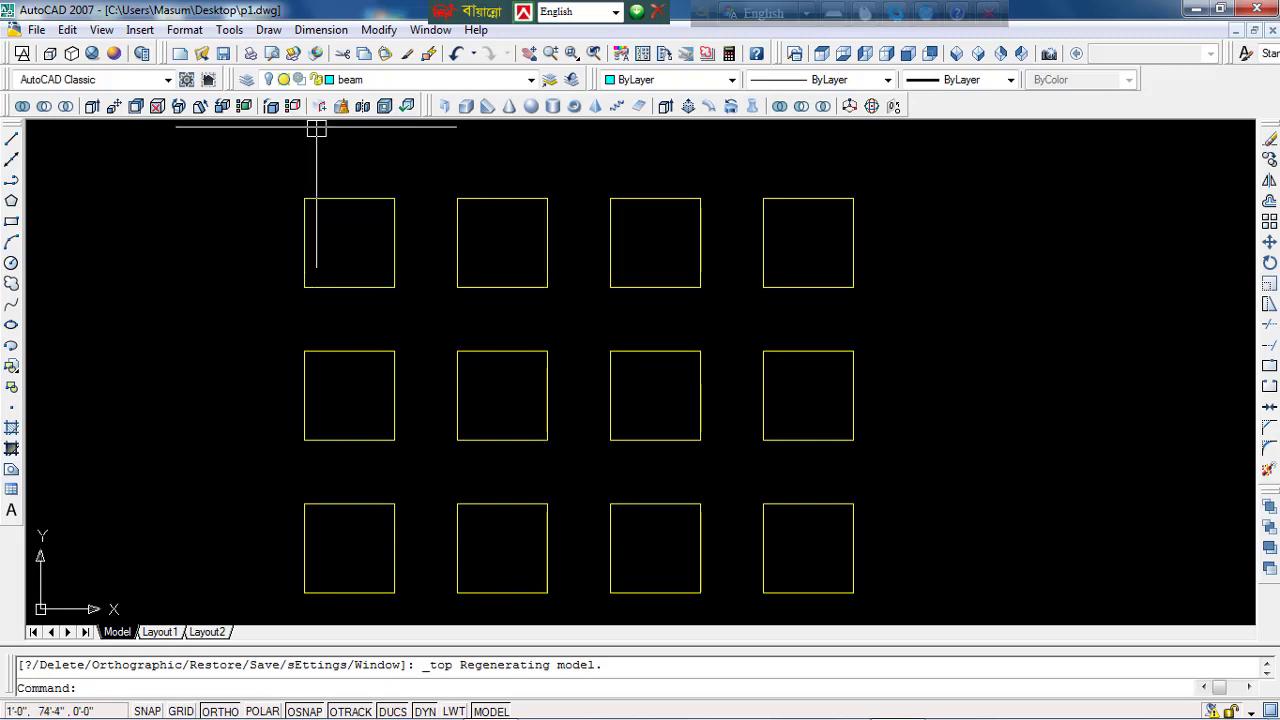
click(365, 80)
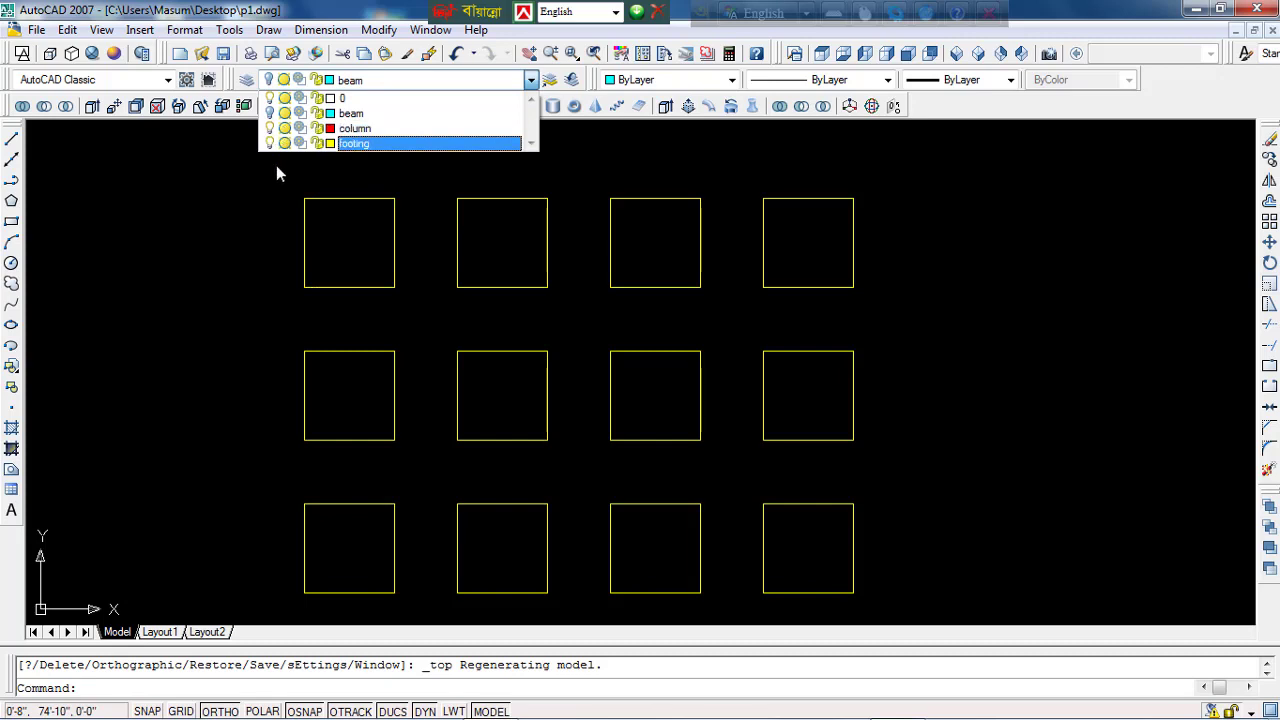
click(278, 173)
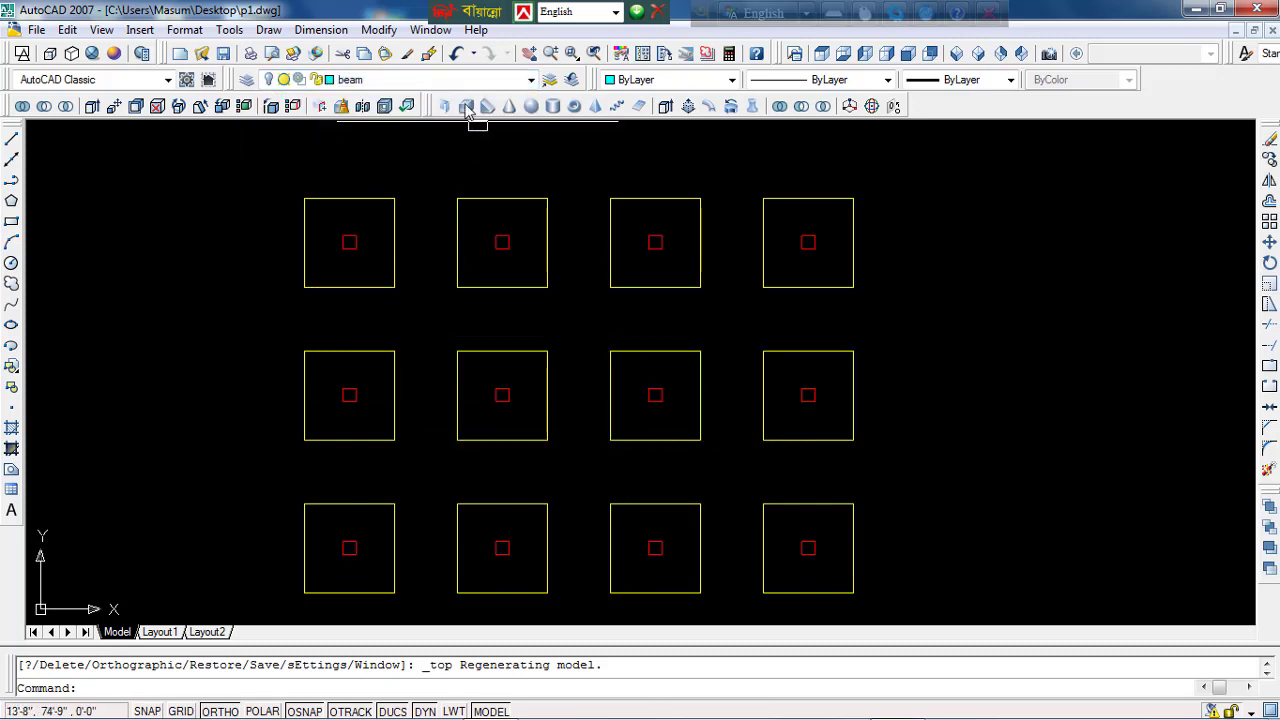
Step: Turn the beam layer back on and check the cyan beam lines
click(384, 88)
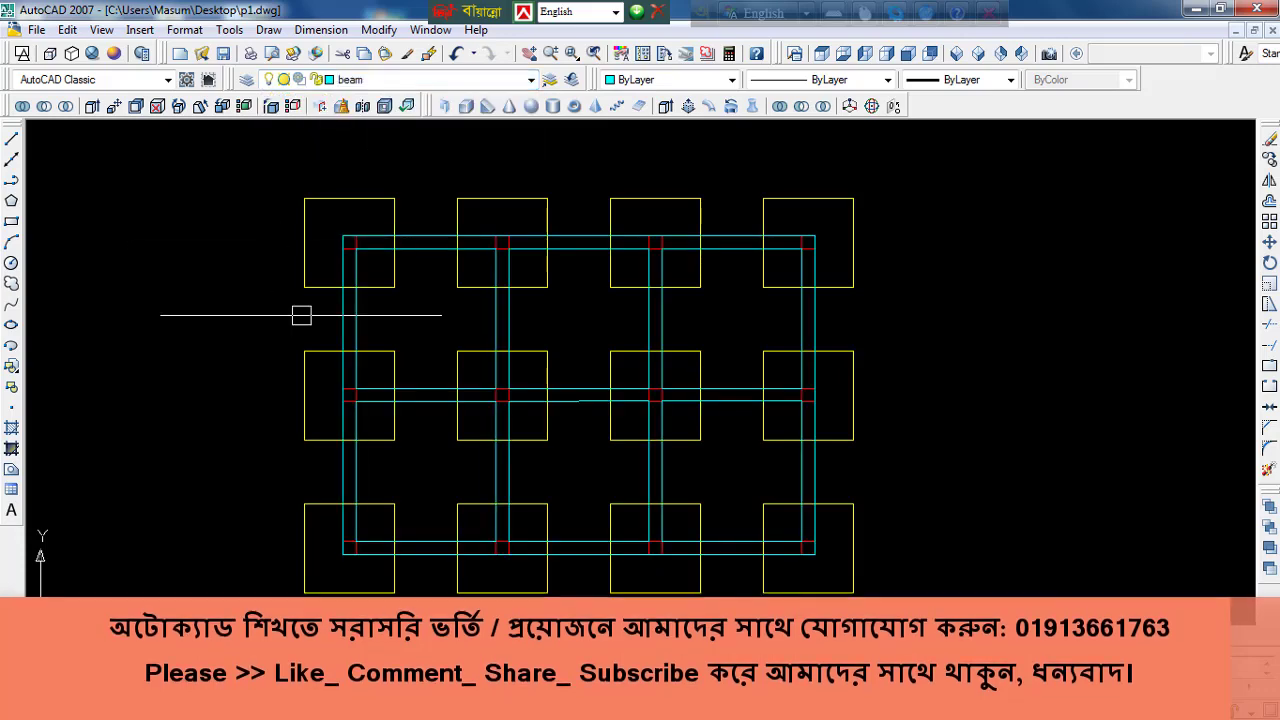
scroll(737, 429, down, 3)
scroll(722, 431, up, 2)
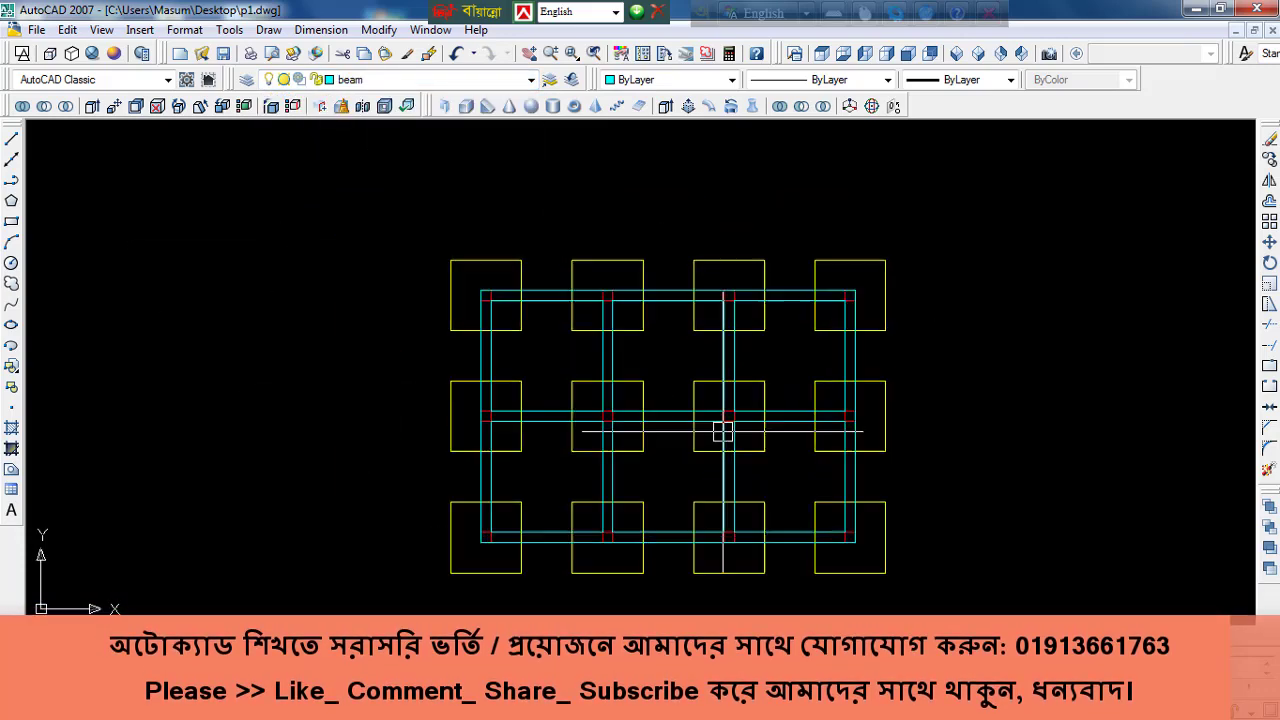
scroll(715, 432, up, 1)
scroll(703, 434, down, 1)
click(689, 430)
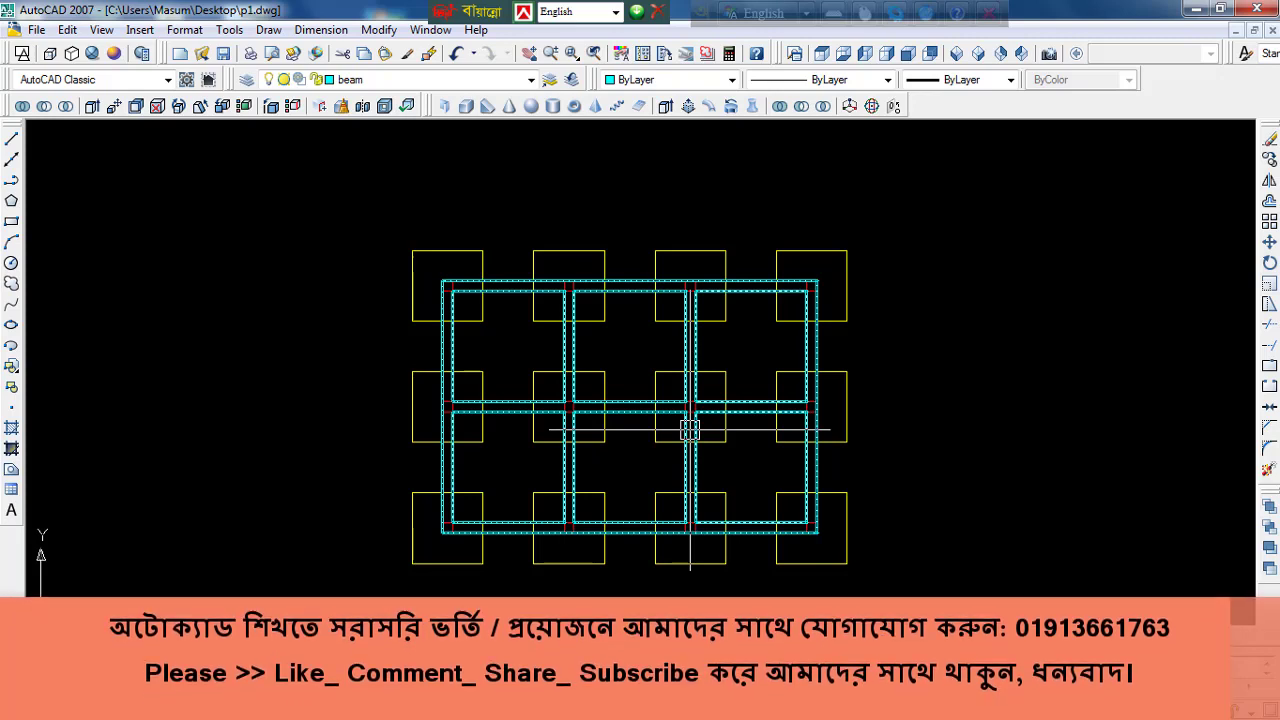
key(Escape)
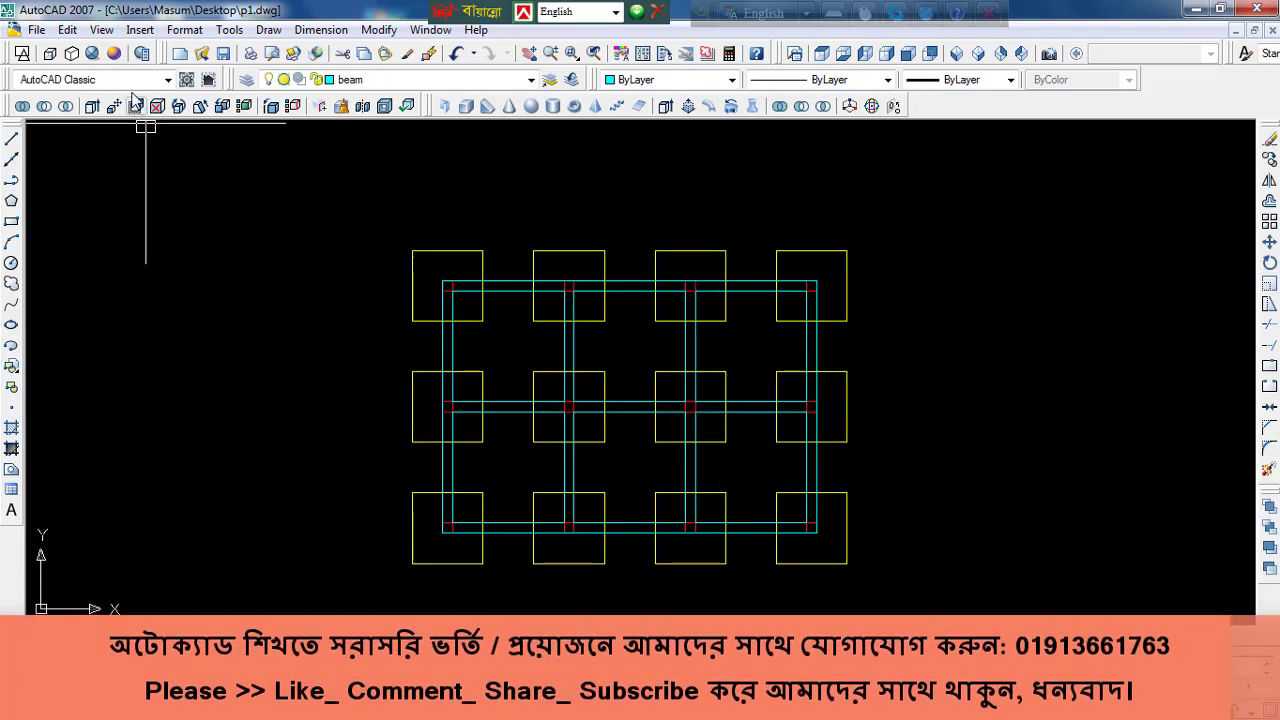
Step: Show the frame in isometric view with Realistic shading
click(978, 53)
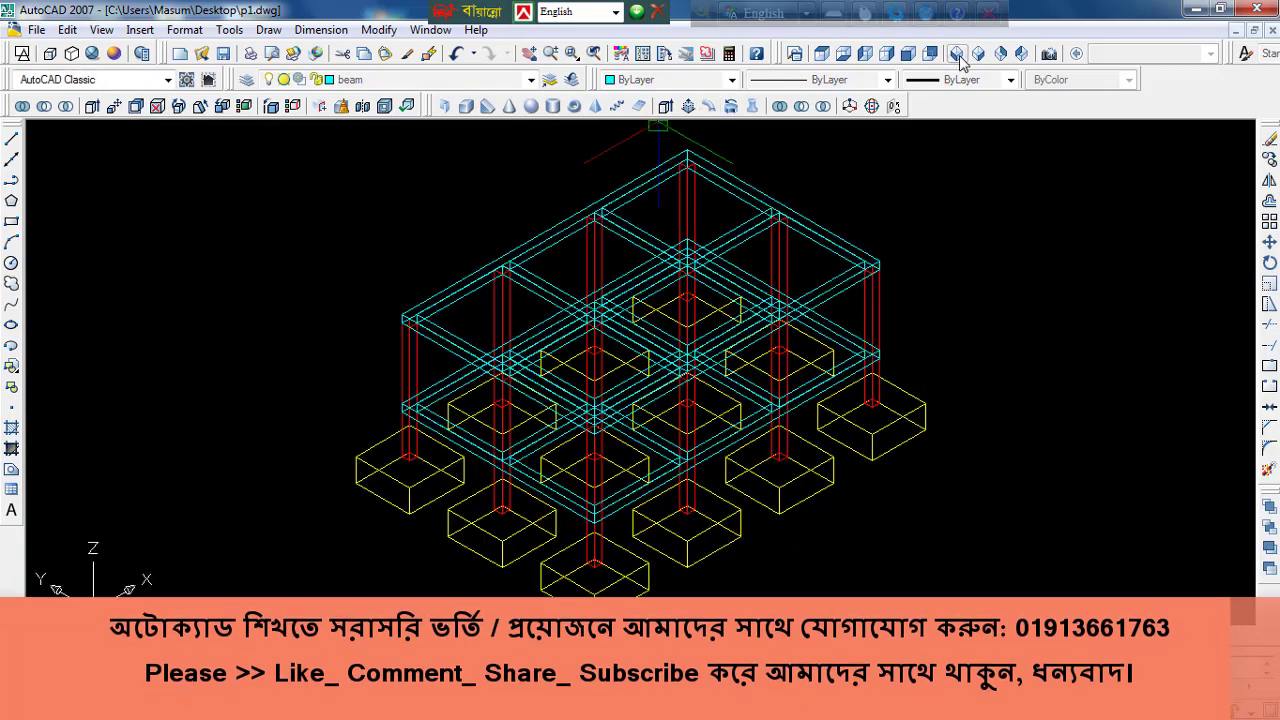
scroll(640, 370, down, 1)
scroll(640, 370, up, 2)
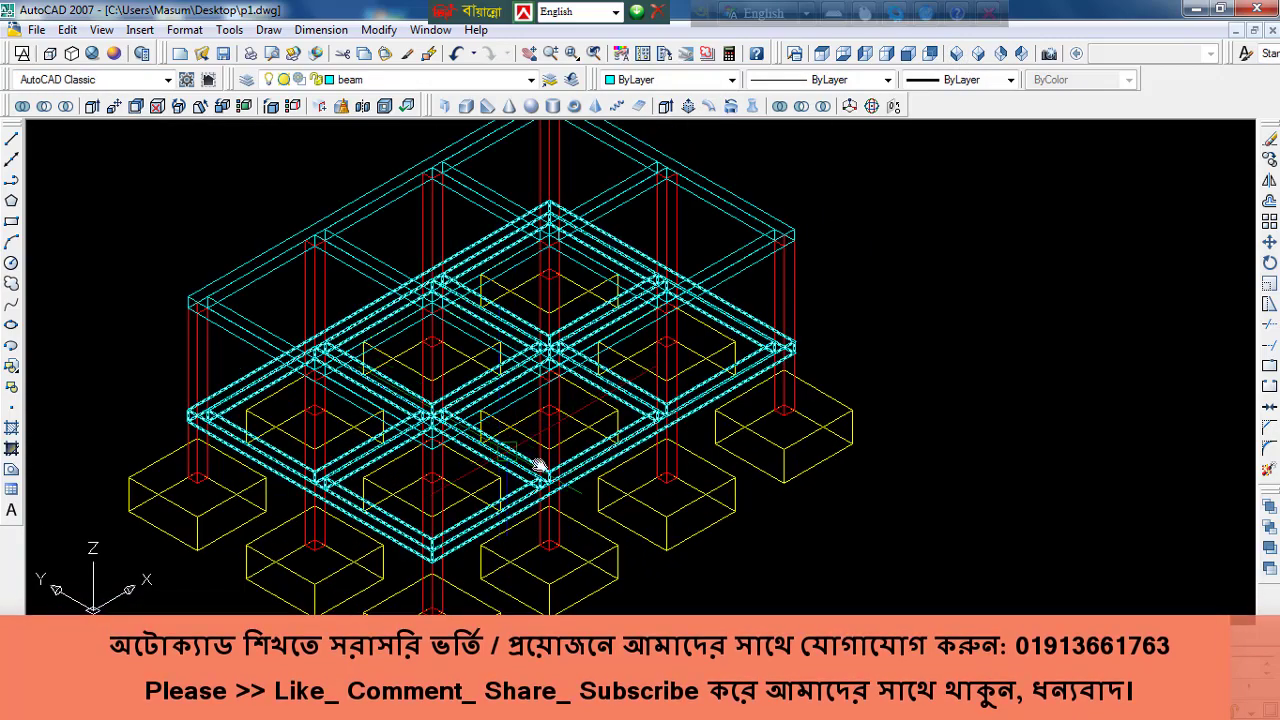
scroll(640, 370, up, 1)
scroll(599, 487, down, 2)
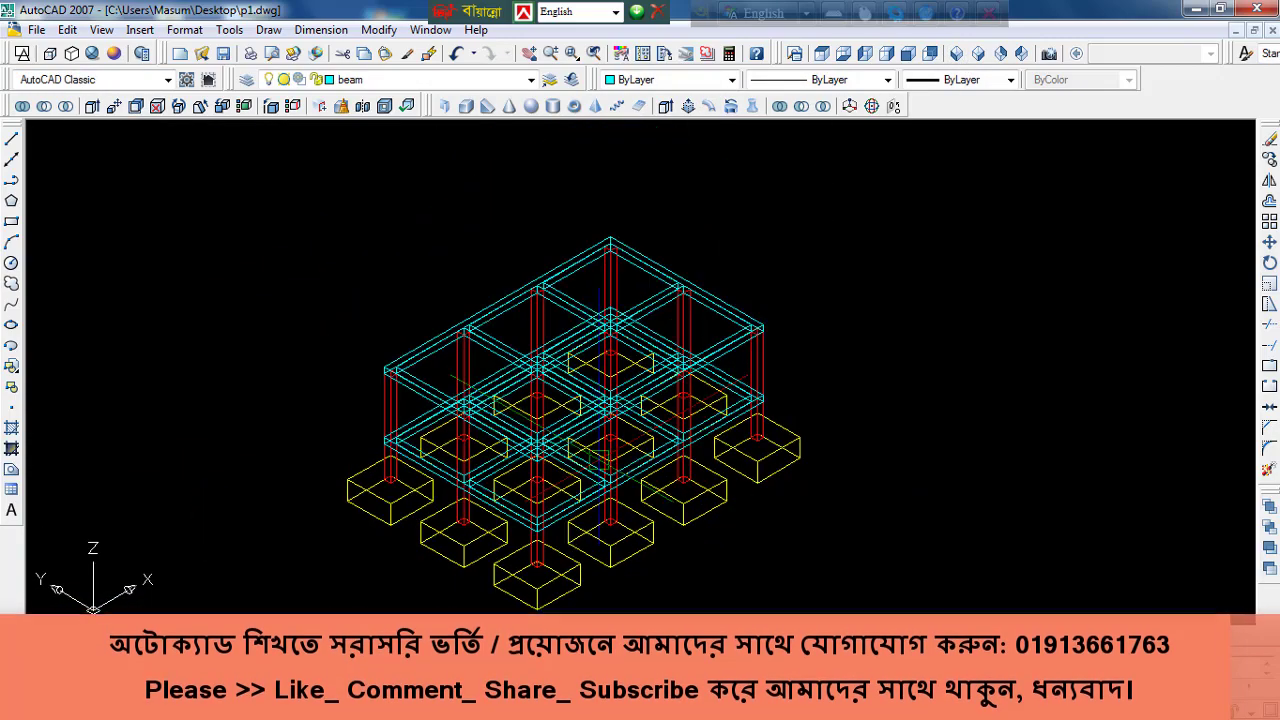
click(91, 53)
scroll(577, 438, up, 2)
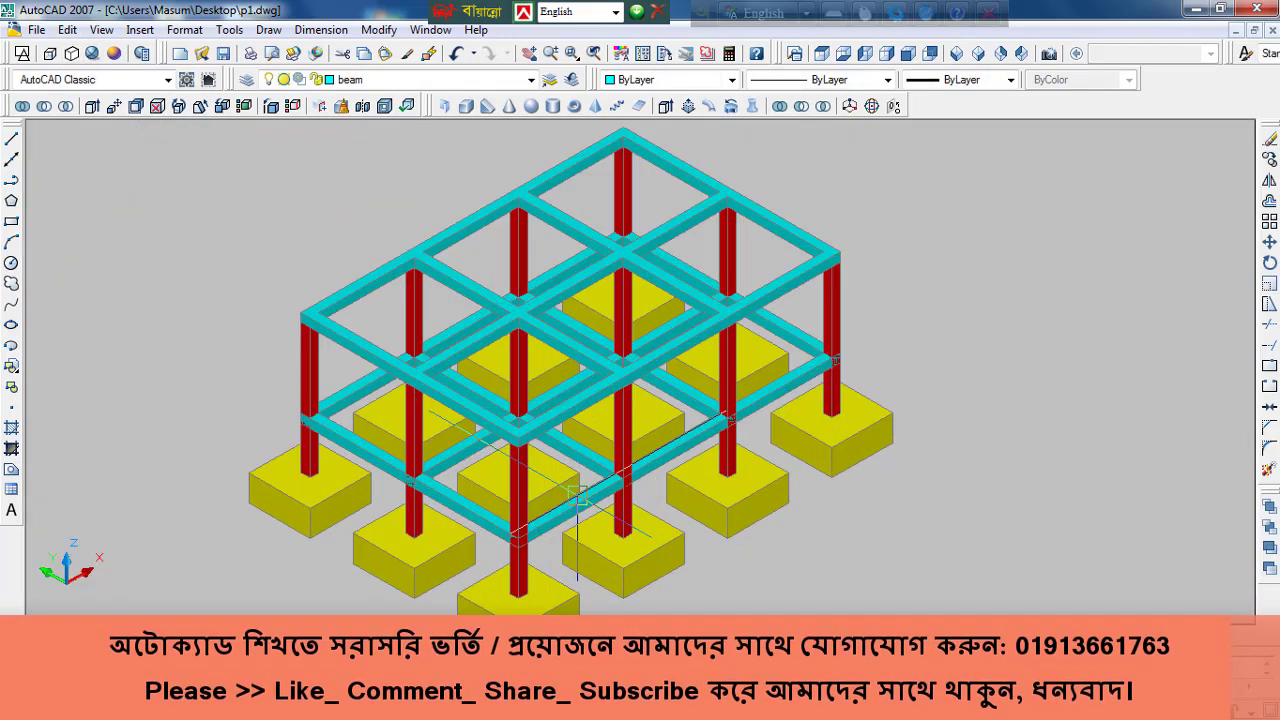
scroll(577, 438, up, 1)
middle_drag(577, 438, 583, 410)
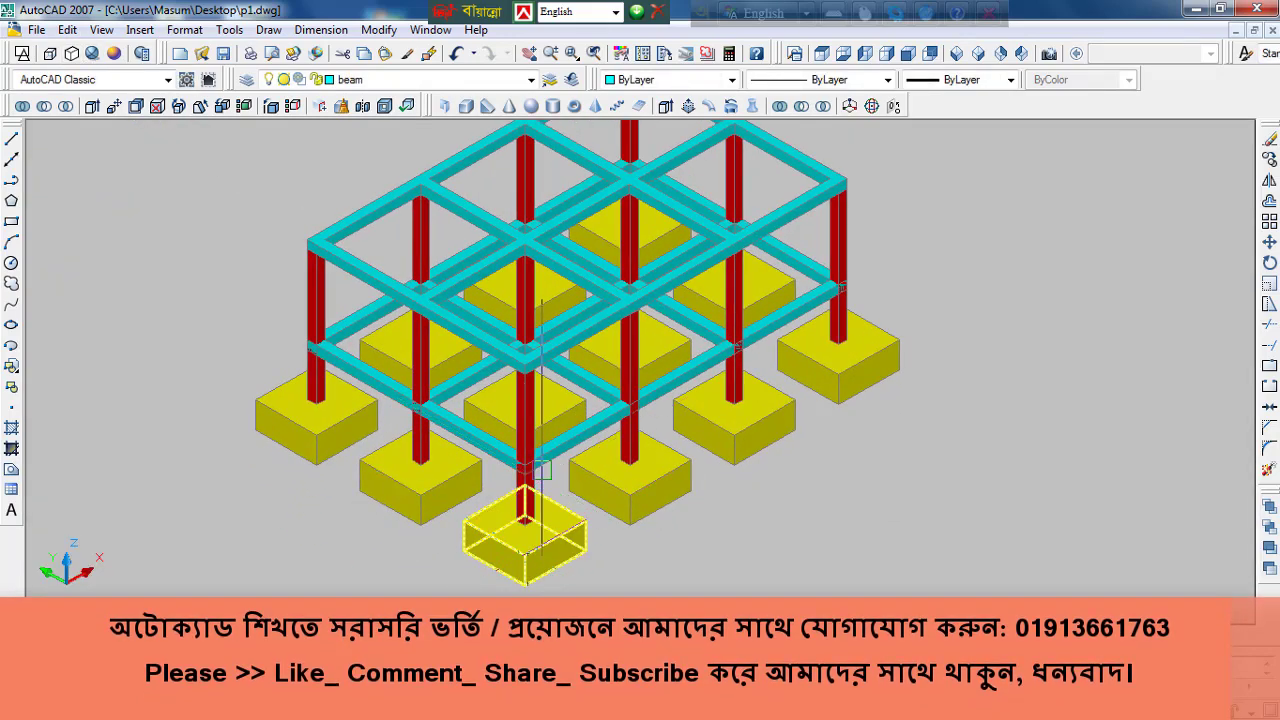
Step: Delete the middle level of cyan beams and switch the display to 2D wireframe
click(466, 400)
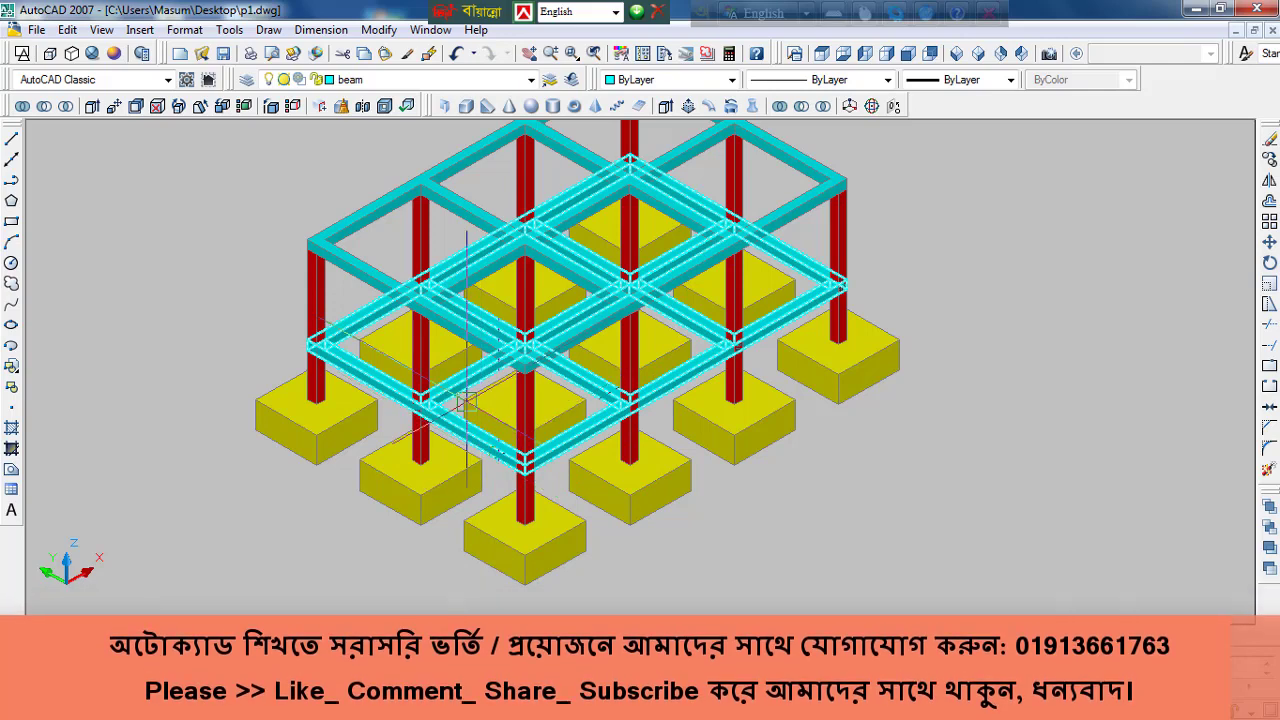
key(Delete)
scroll(651, 420, down, 4)
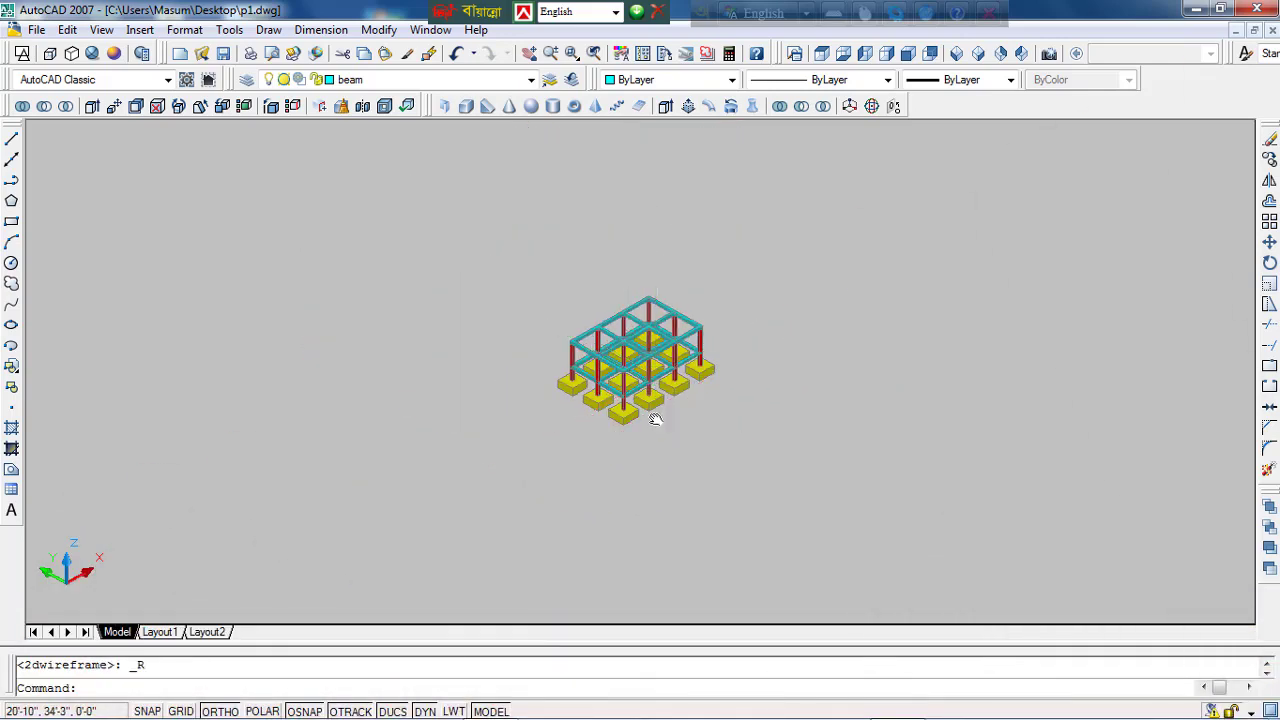
middle_drag(651, 420, 608, 462)
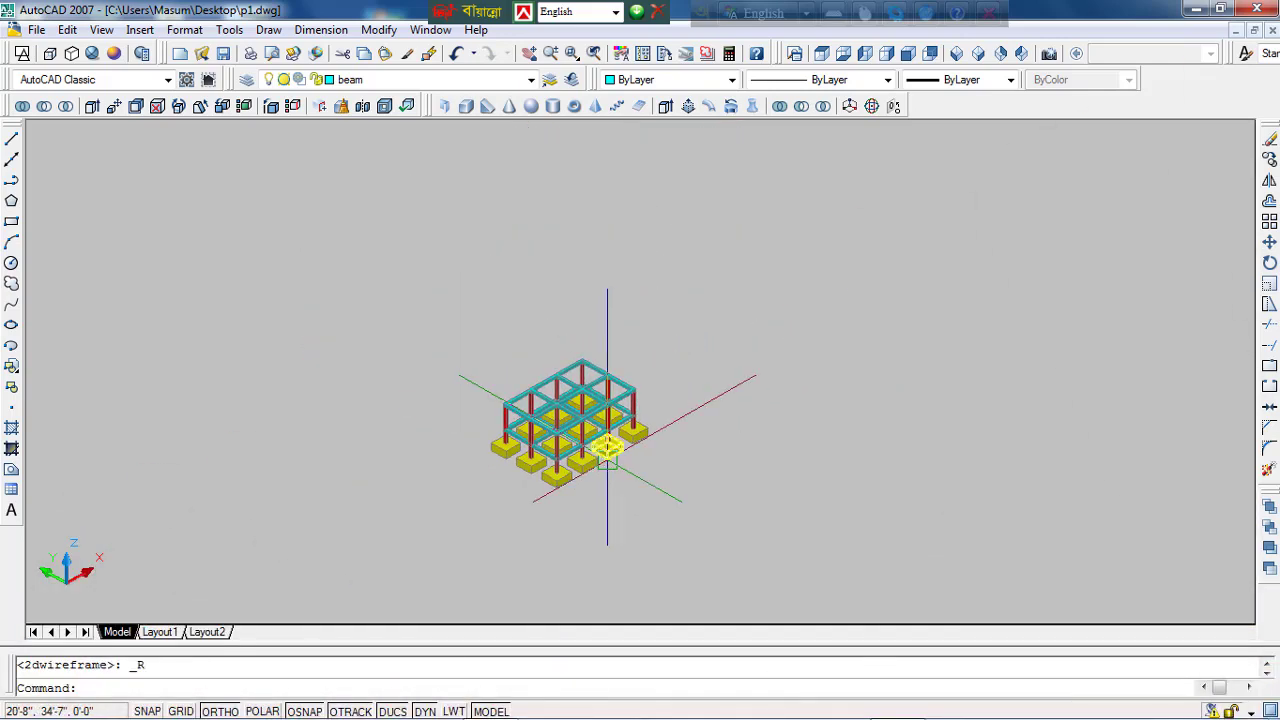
scroll(607, 445, up, 1)
scroll(606, 440, up, 2)
scroll(605, 435, up, 1)
scroll(604, 430, up, 3)
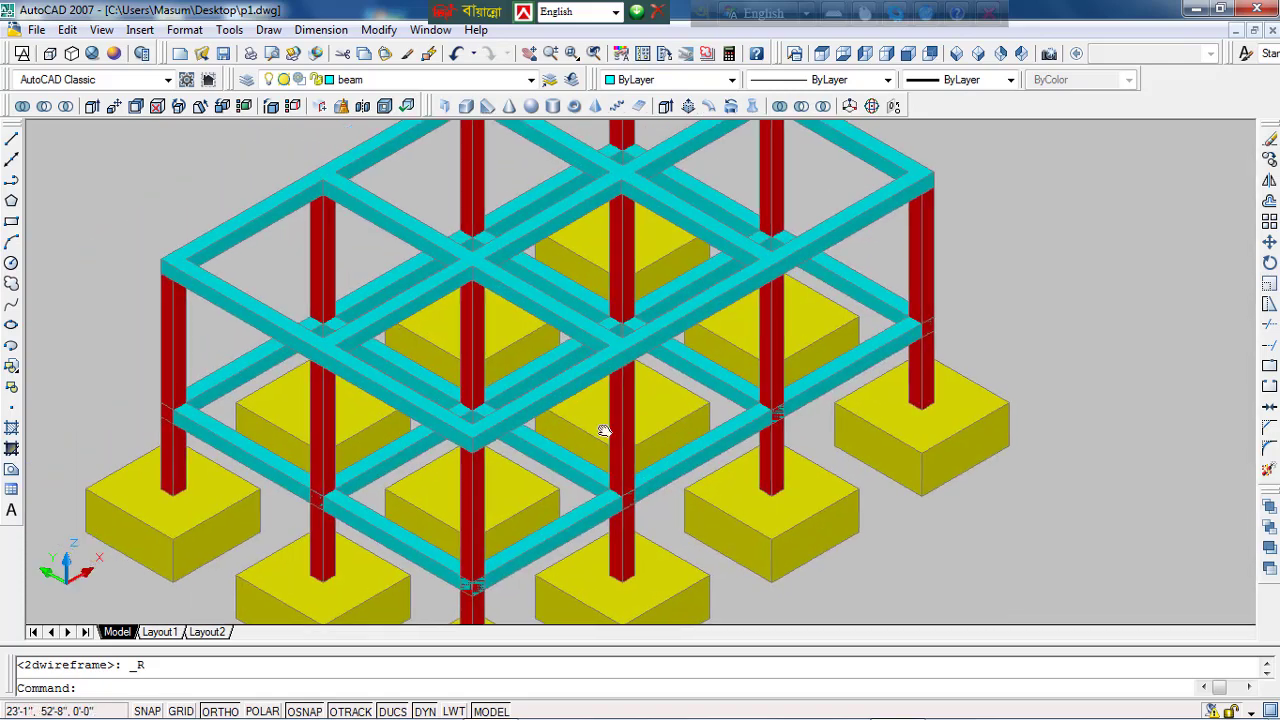
scroll(604, 430, down, 2)
scroll(620, 440, down, 3)
scroll(625, 450, up, 1)
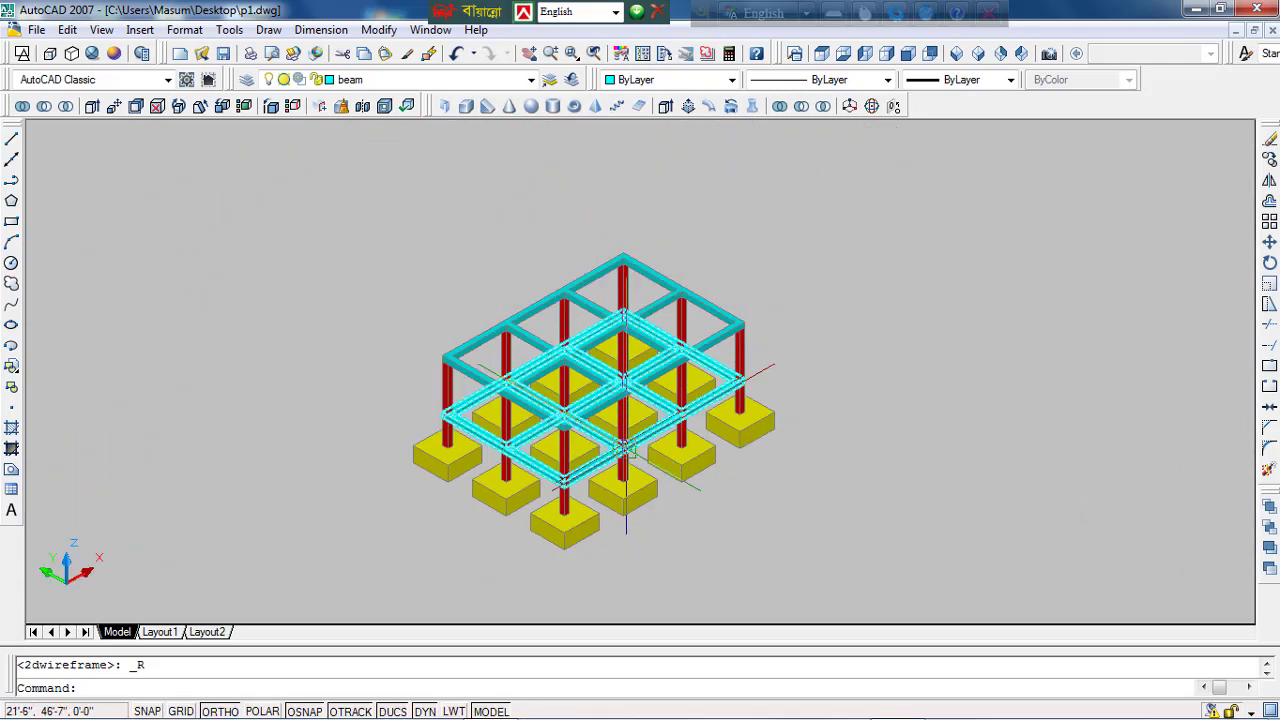
scroll(615, 442, up, 2)
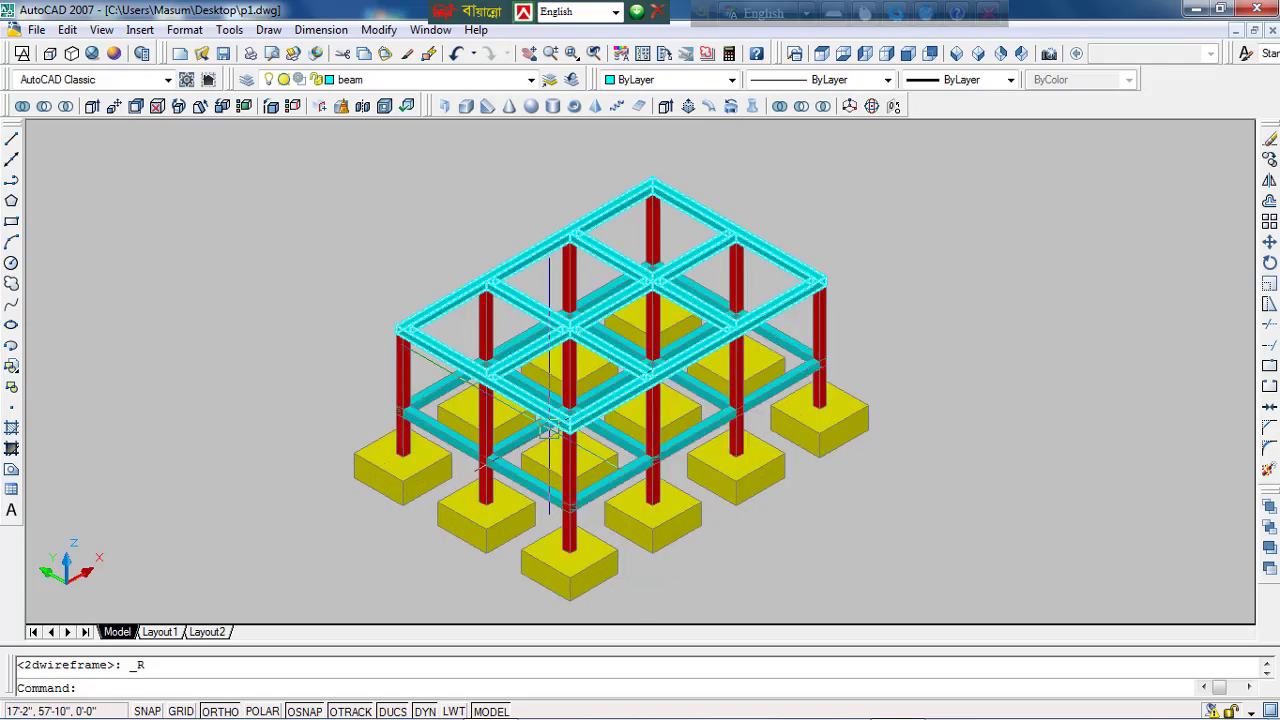
scroll(610, 440, up, 1)
scroll(607, 437, up, 1)
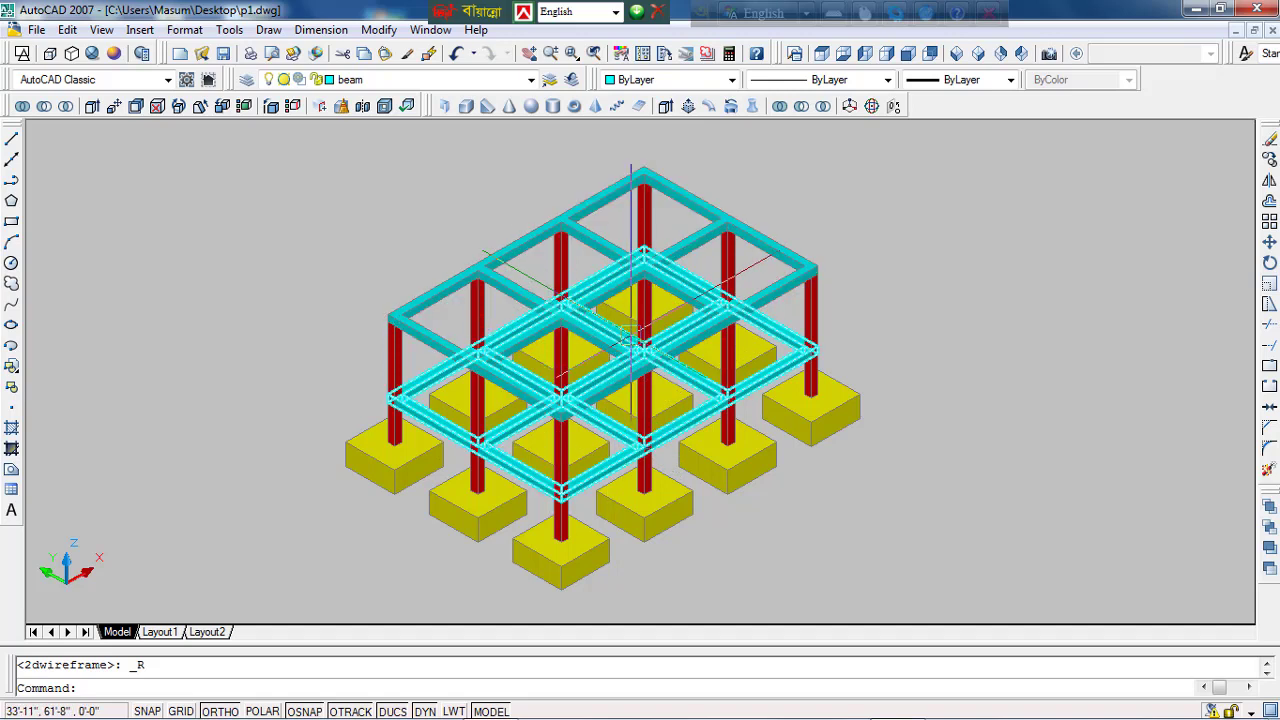
scroll(627, 340, down, 3)
scroll(627, 340, up, 1)
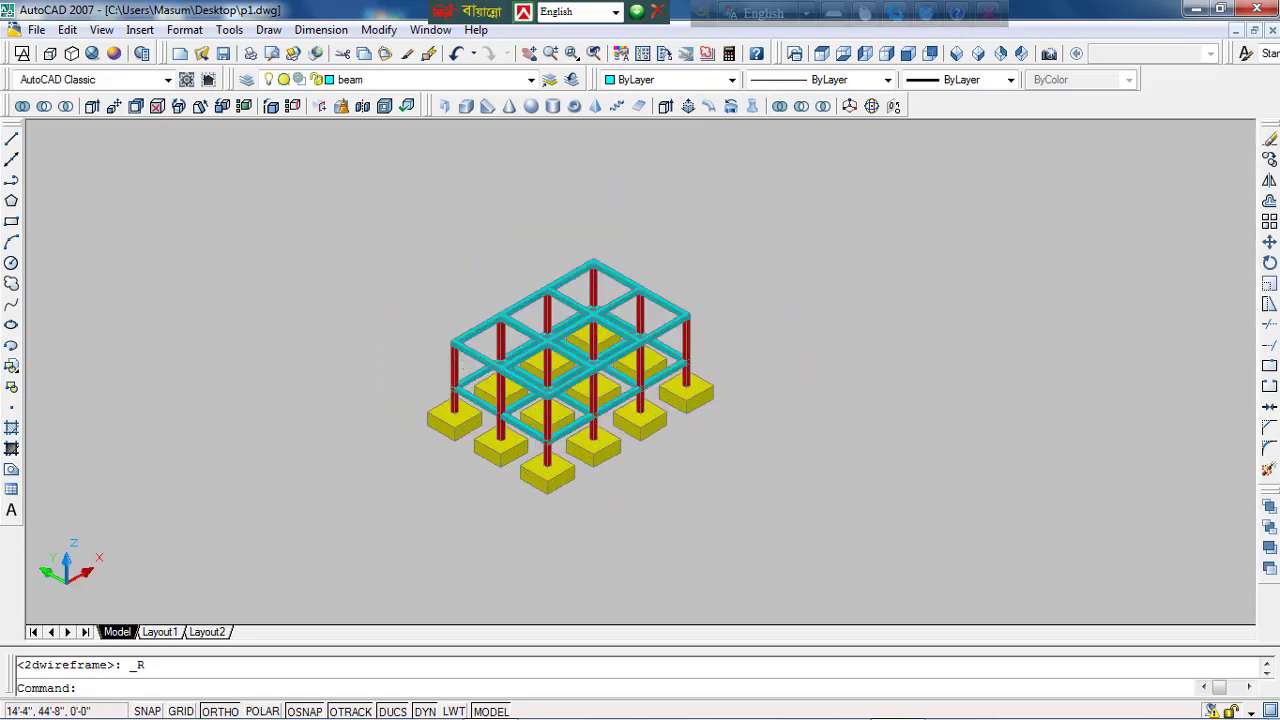
key(Escape)
click(16, 56)
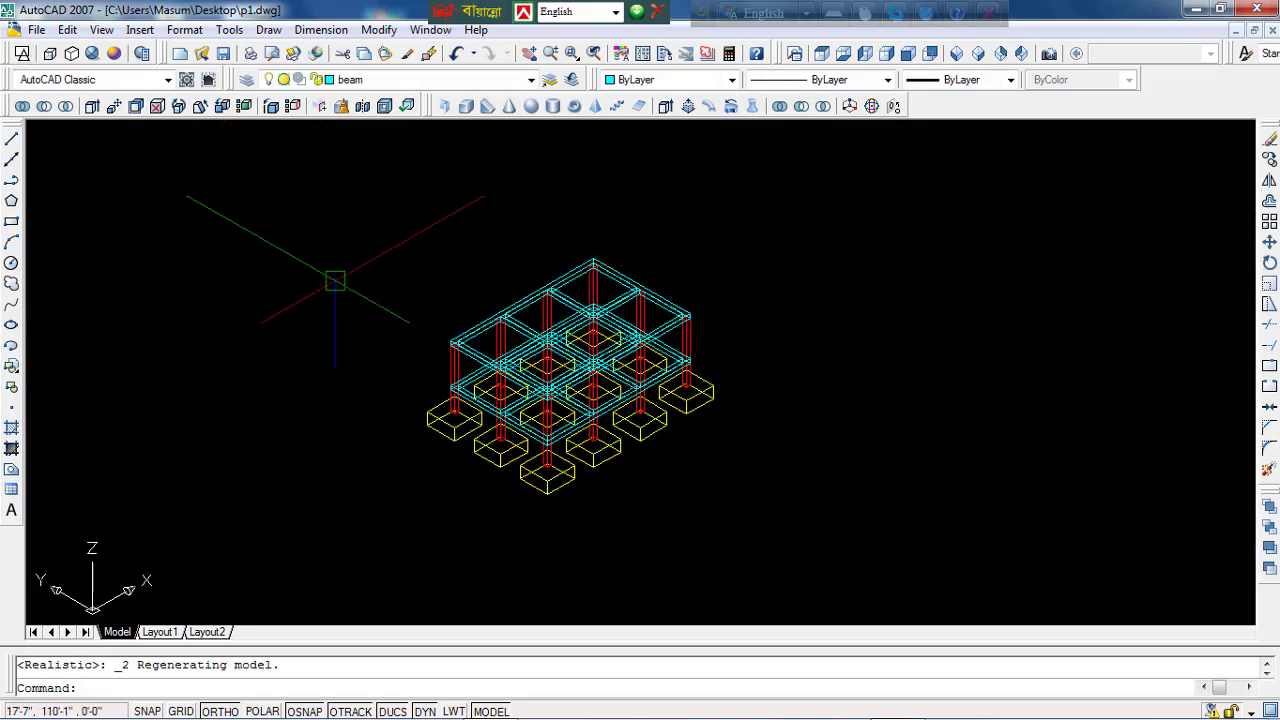
Step: In Top view, window-select all 56 frame objects and erase them
click(822, 58)
scroll(634, 400, down, 5)
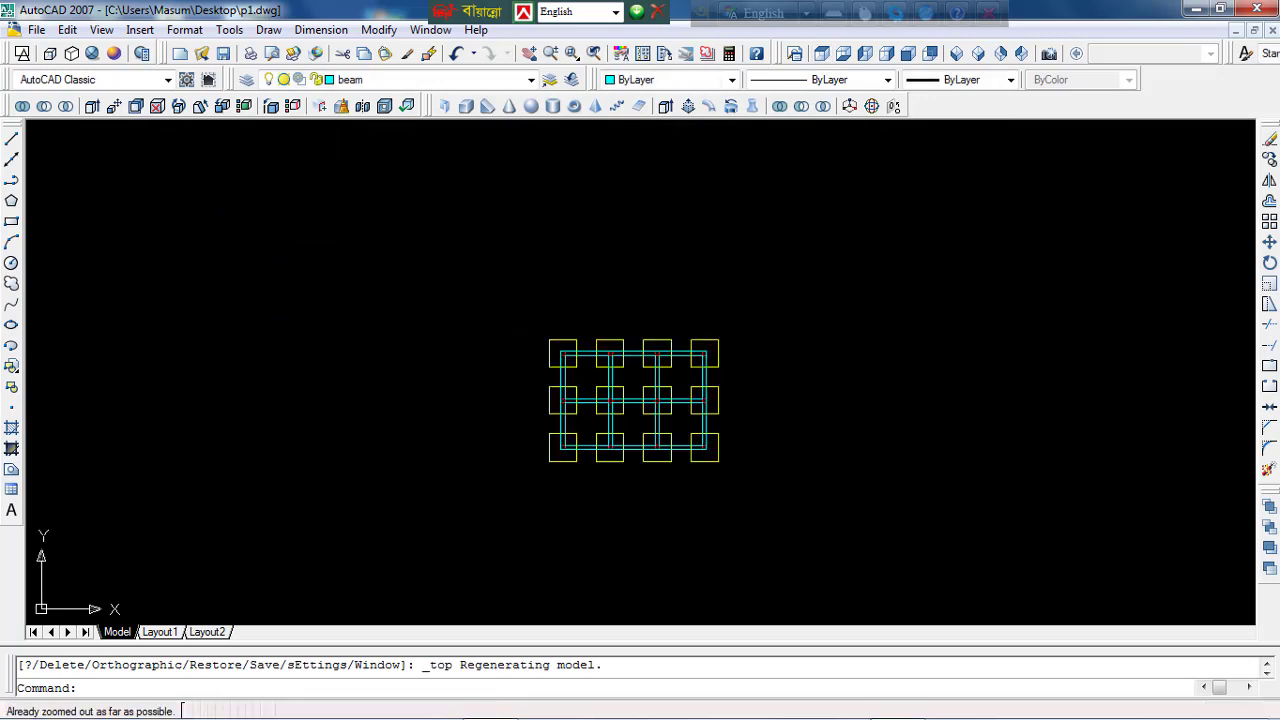
click(453, 296)
click(843, 553)
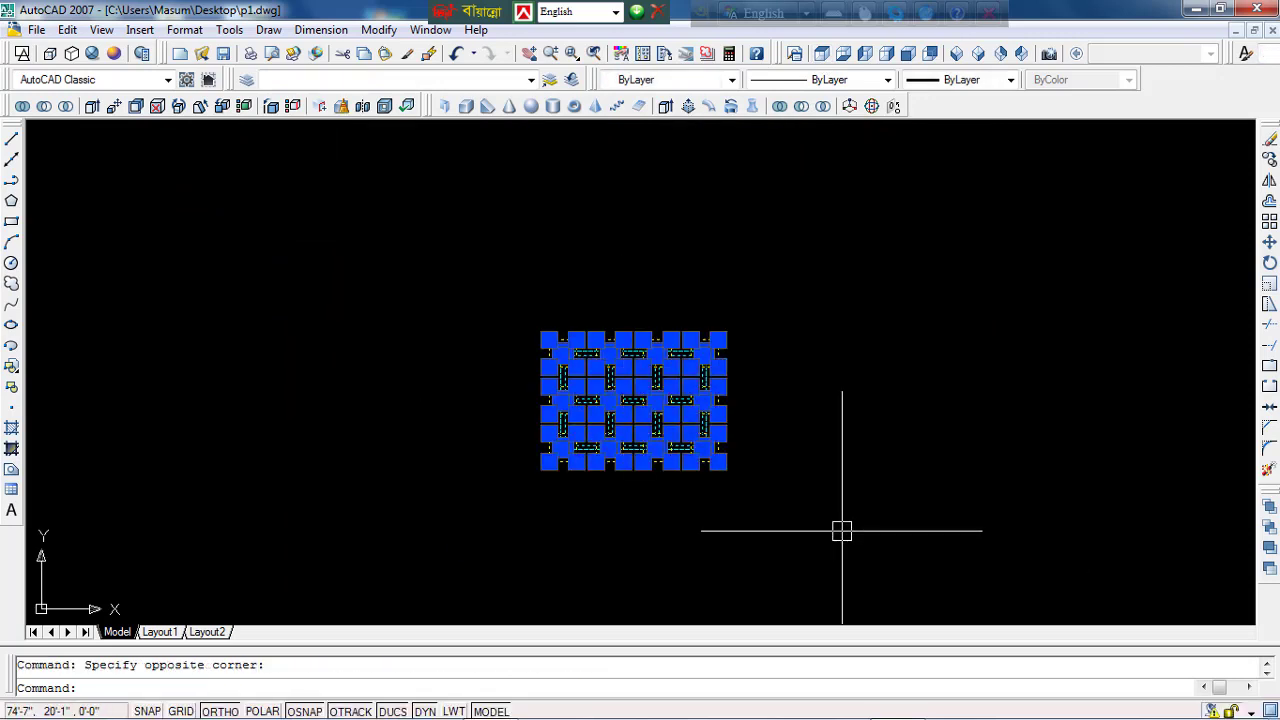
key(Delete)
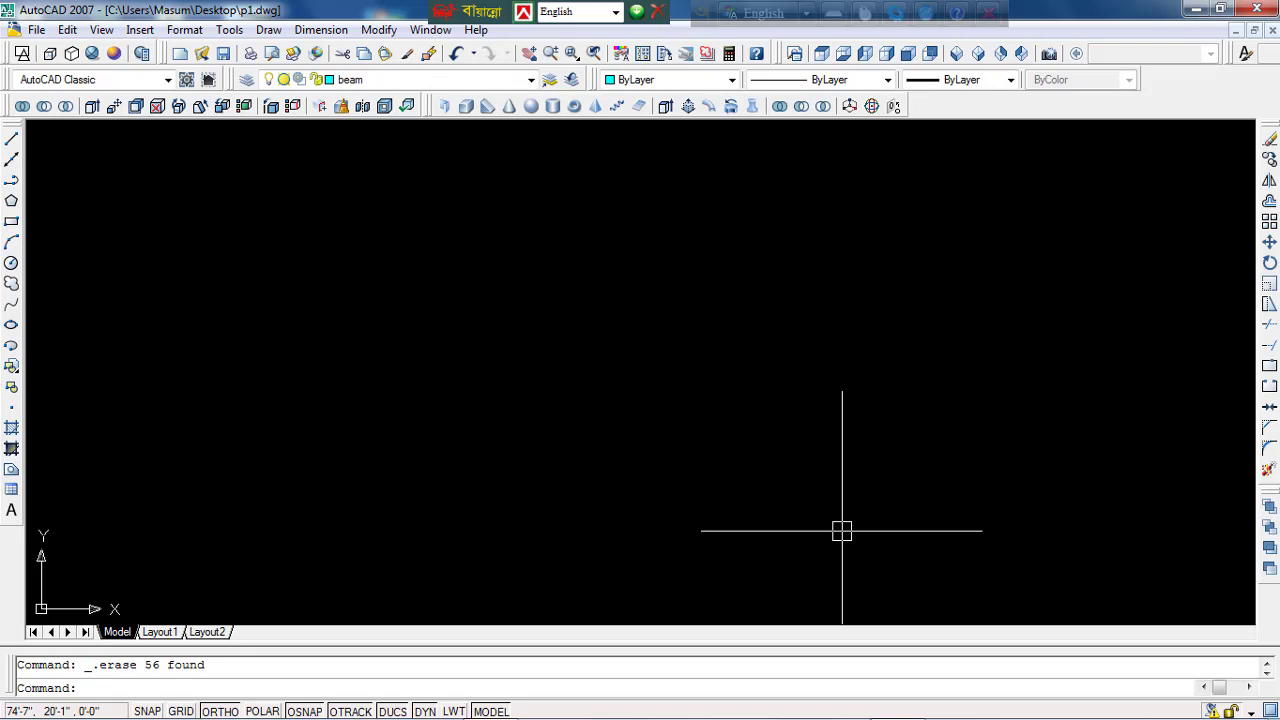
scroll(600, 372, down, 2)
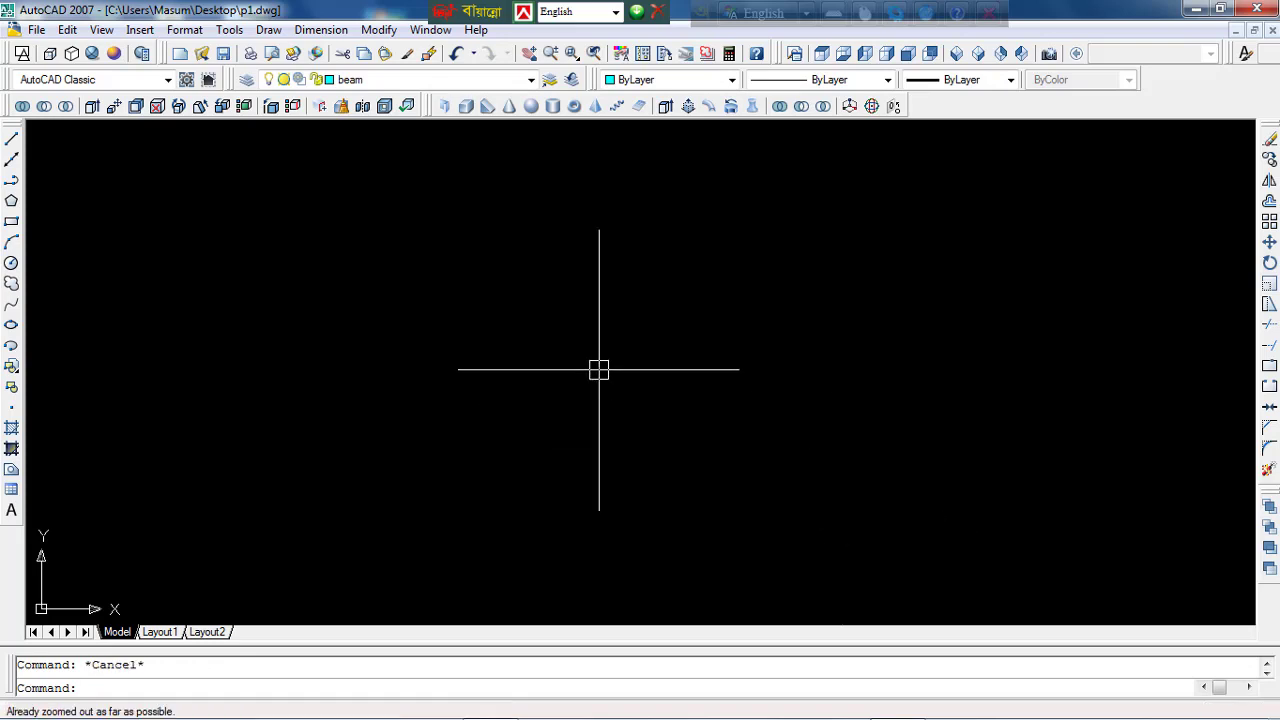
click(383, 82)
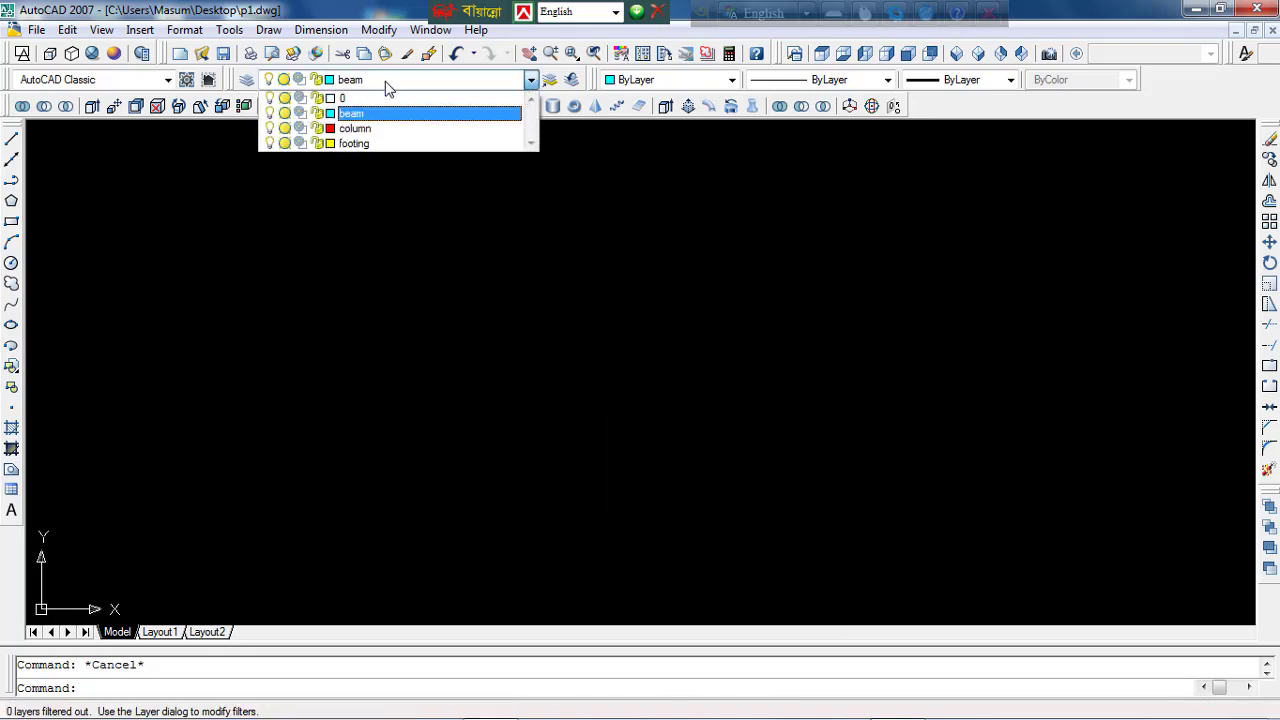
click(380, 128)
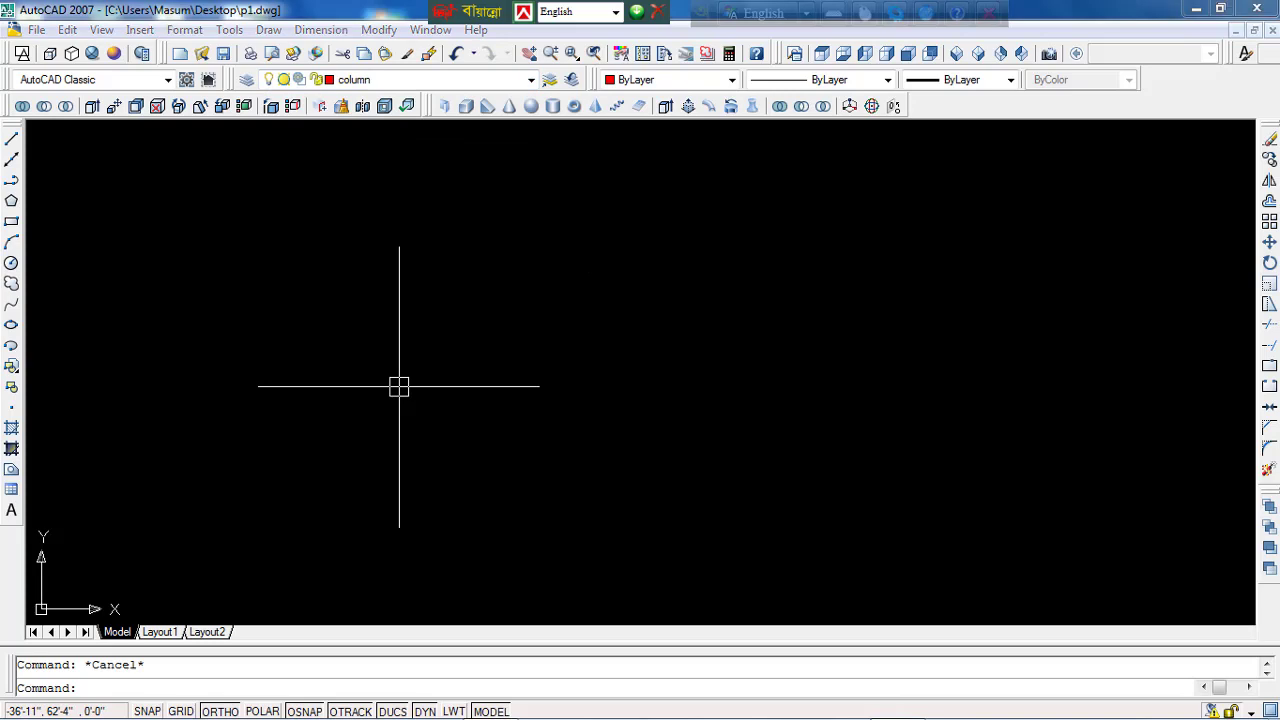
text(rec)
key(Return)
click(537, 327)
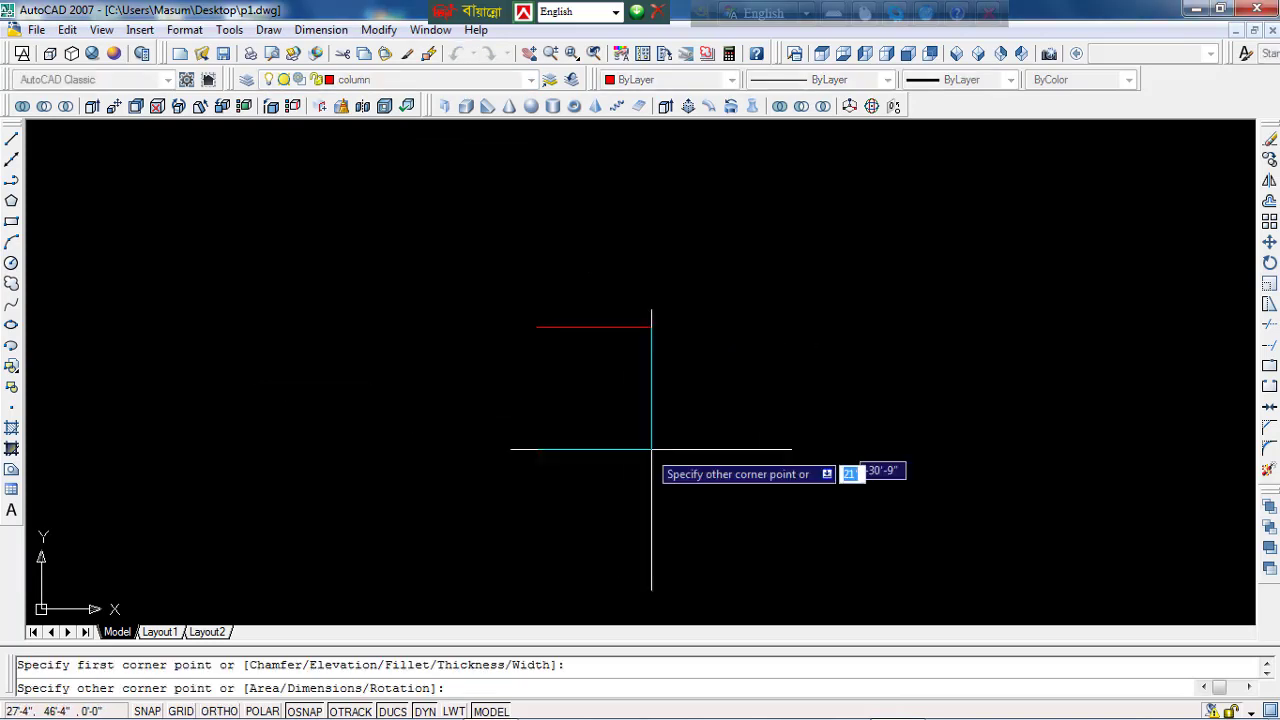
text(@)
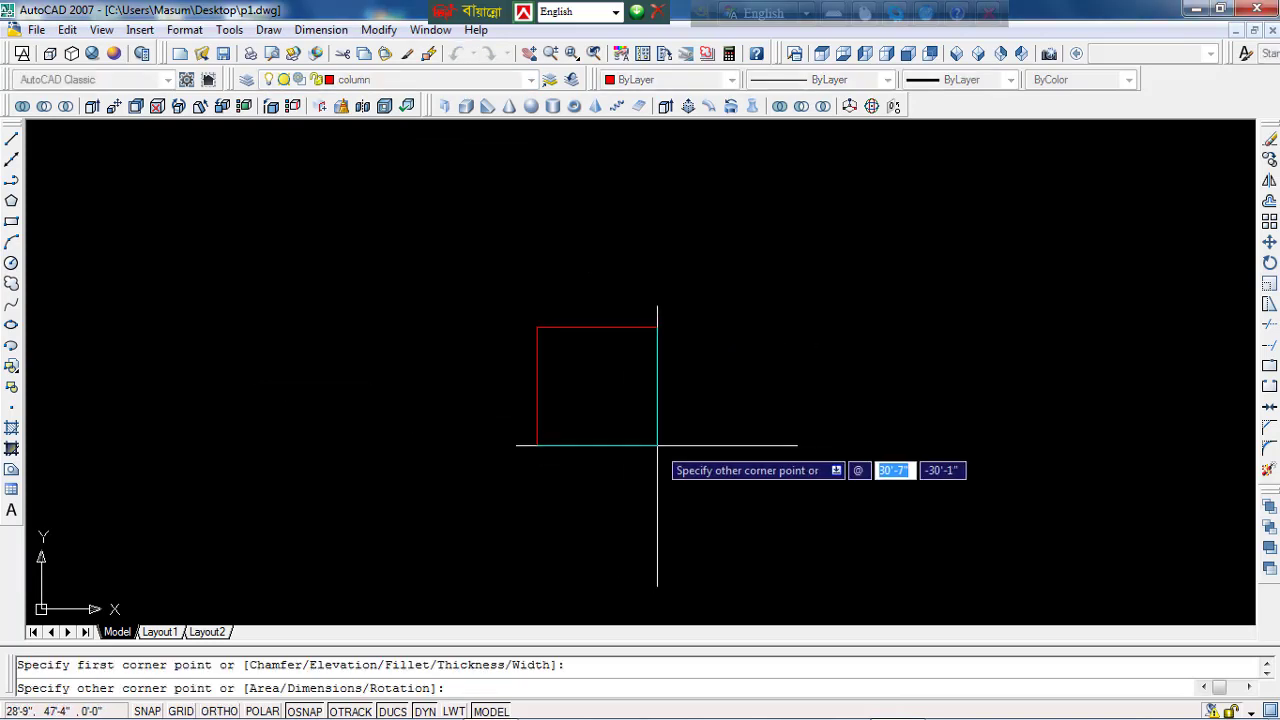
text(12,)
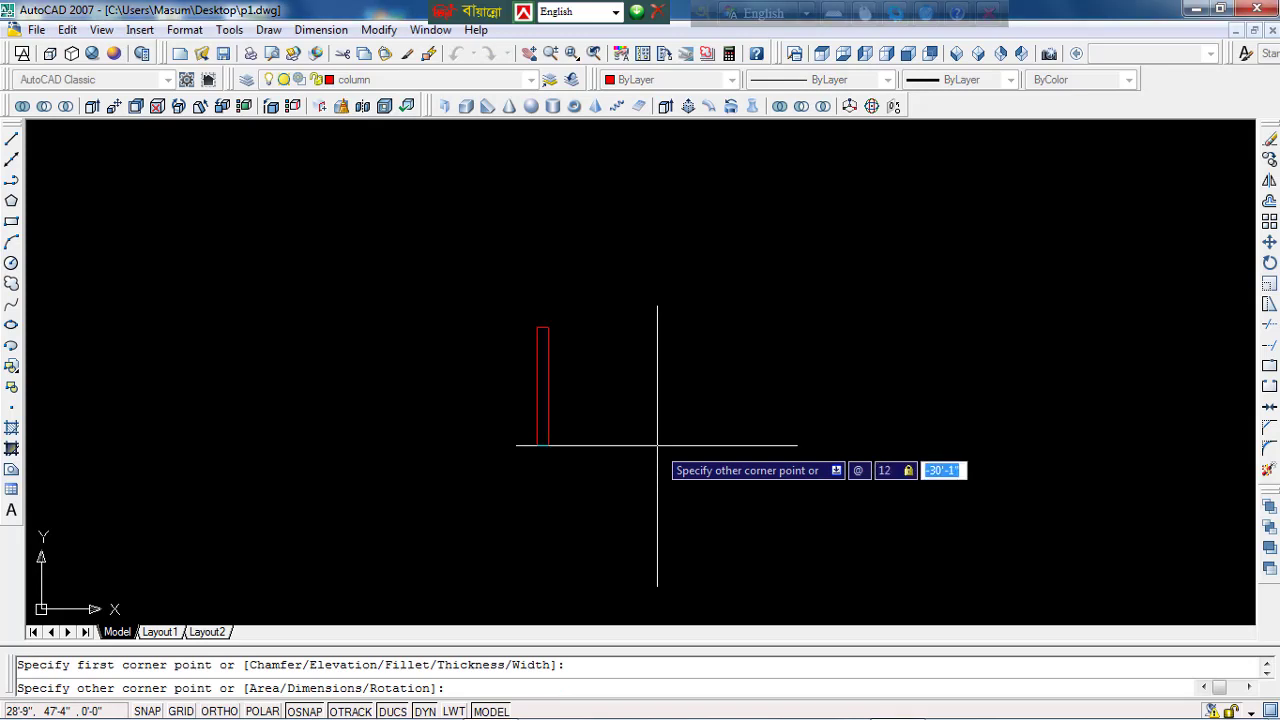
text(12)
key(Return)
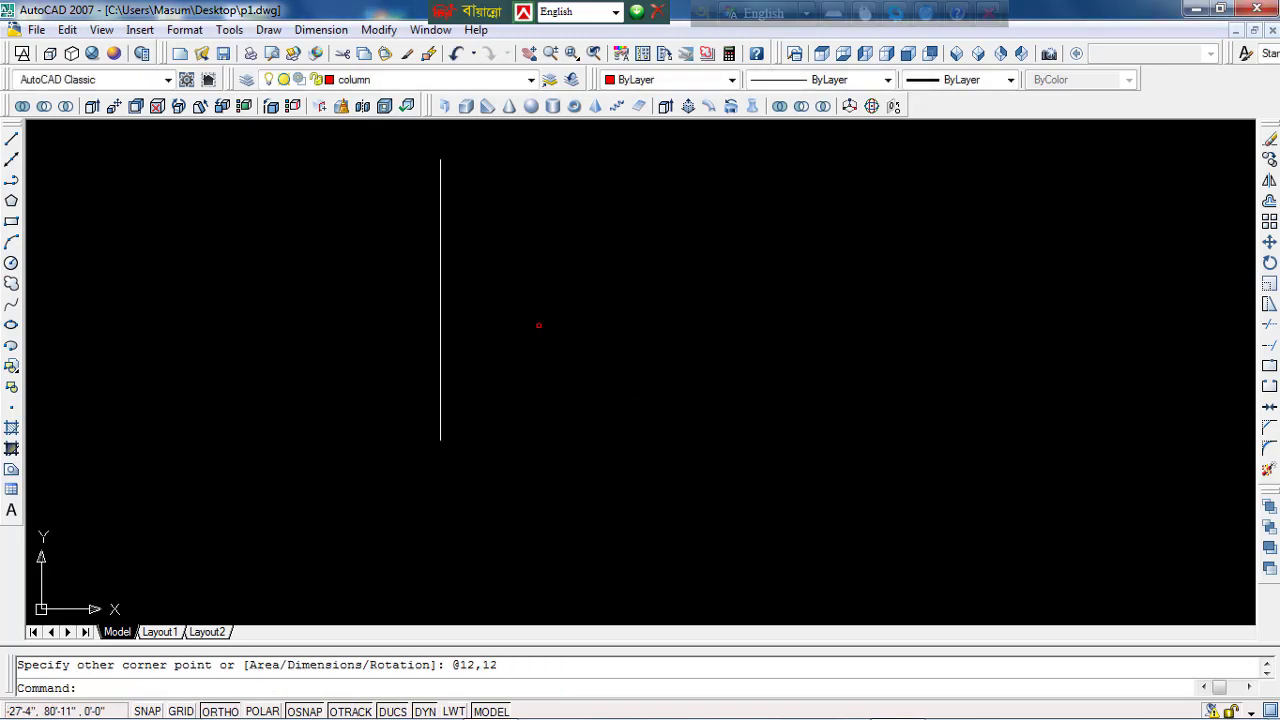
scroll(551, 323, up, 4)
scroll(552, 372, up, 1)
scroll(552, 372, up, 2)
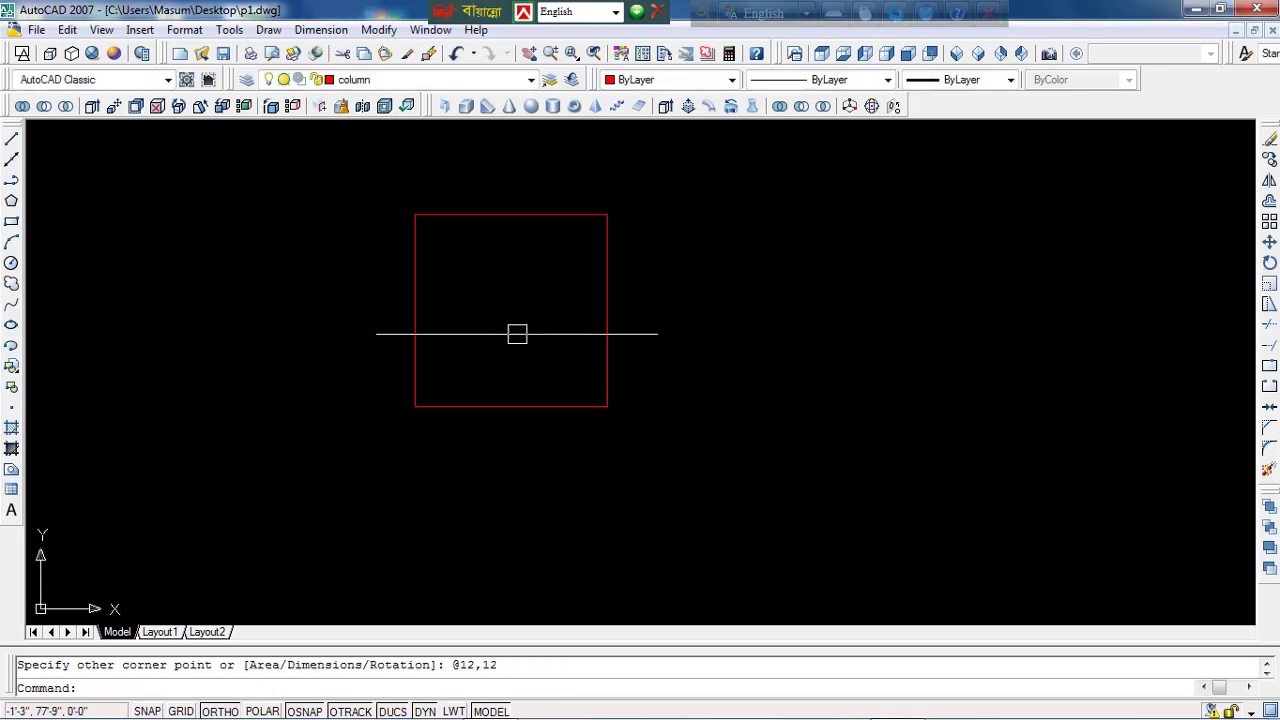
middle_drag(561, 379, 508, 387)
scroll(499, 399, down, 2)
middle_drag(489, 332, 417, 347)
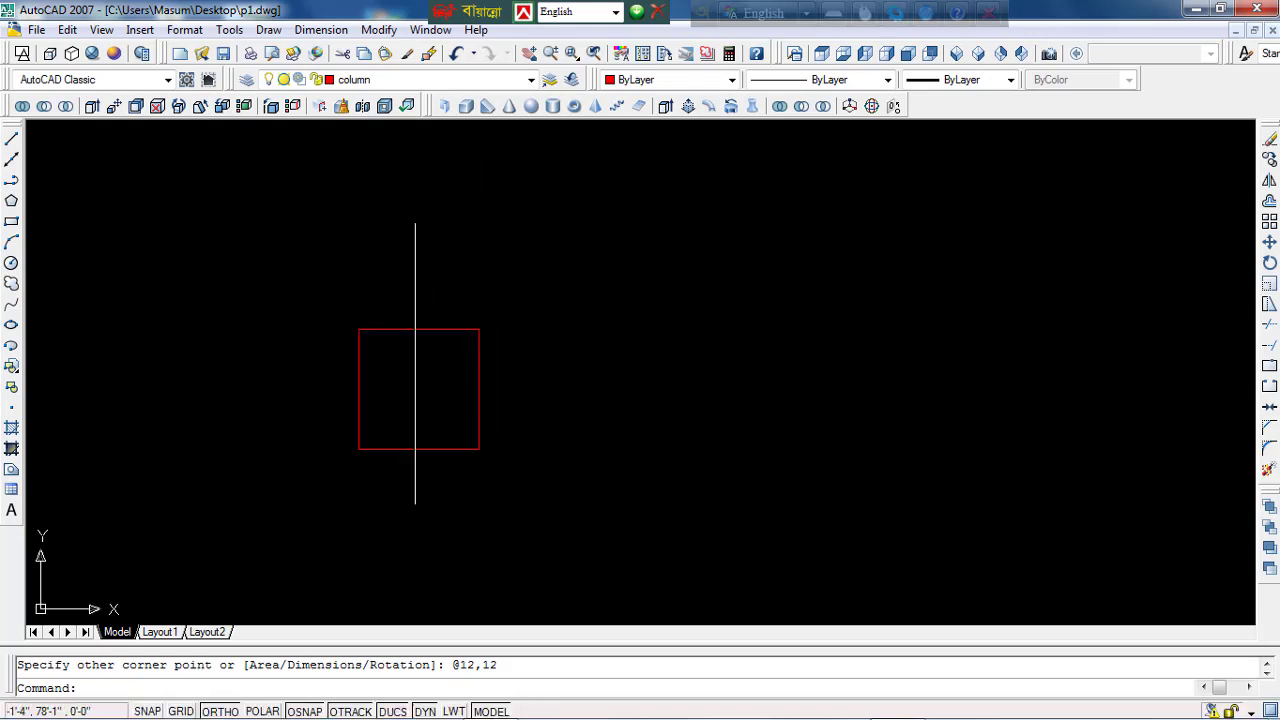
key(Escape)
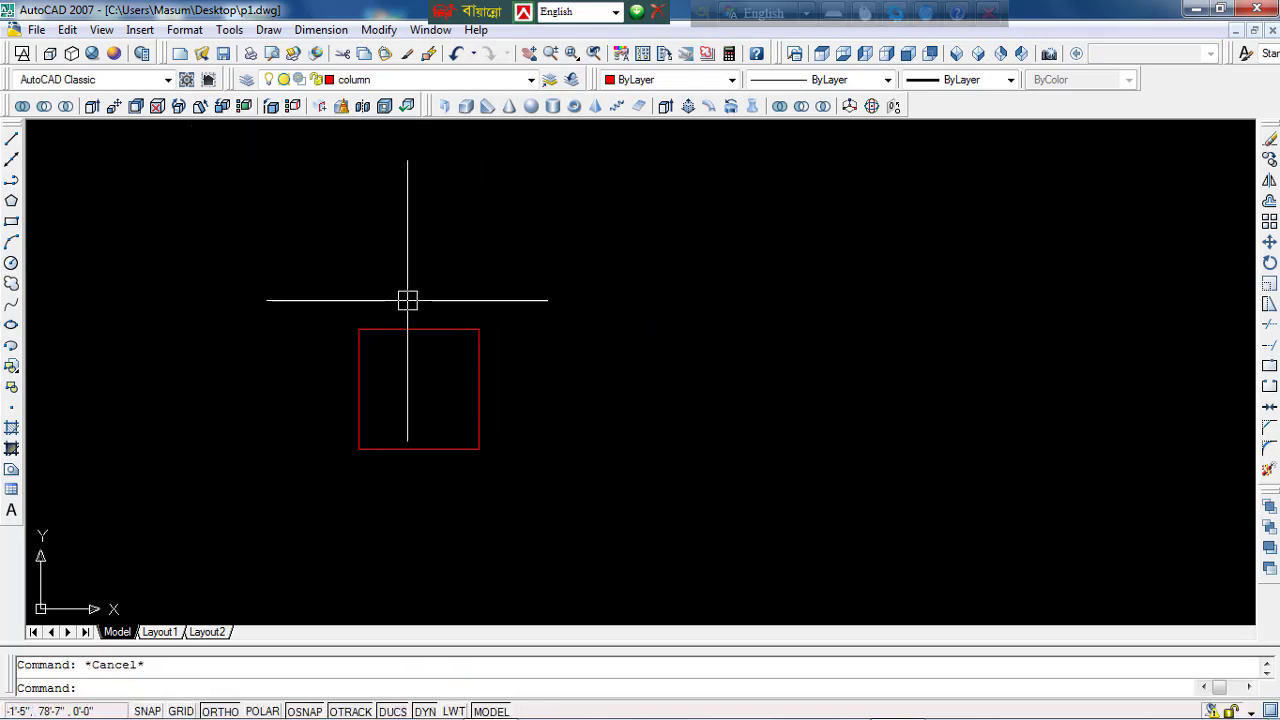
Step: Offset the red column square 3 outward
text(o)
key(Return)
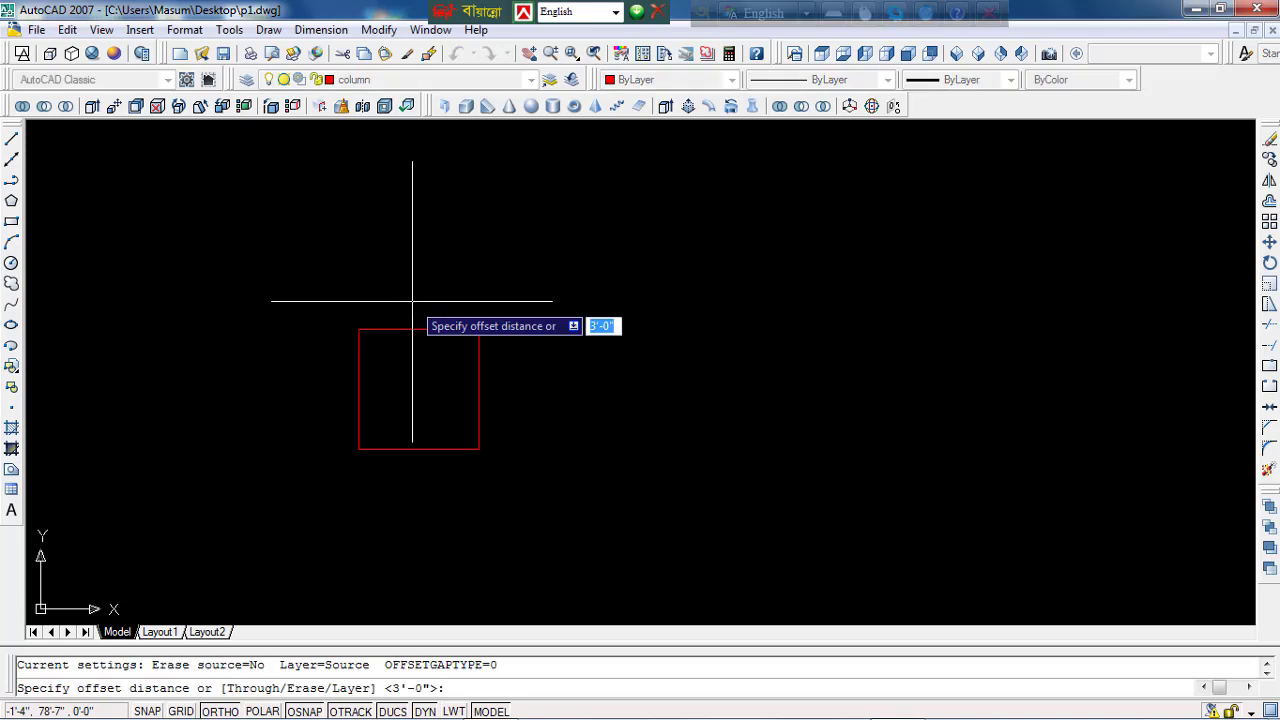
text(3)
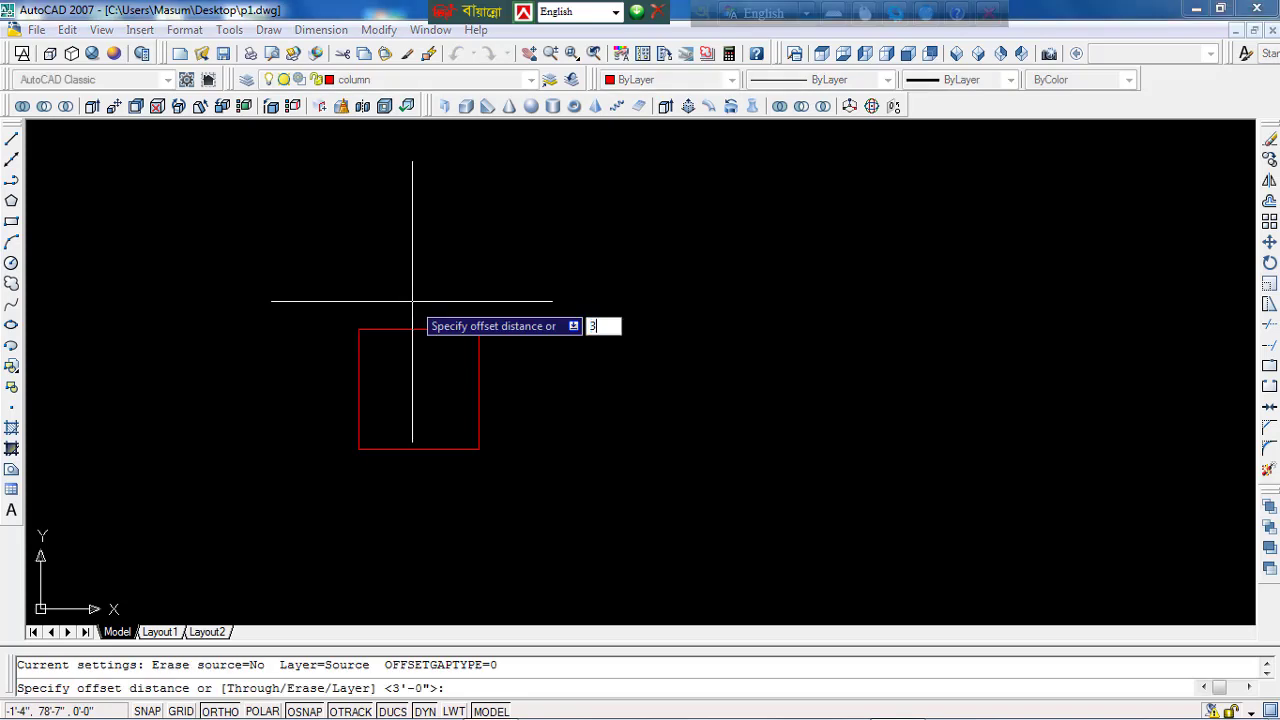
key(Return)
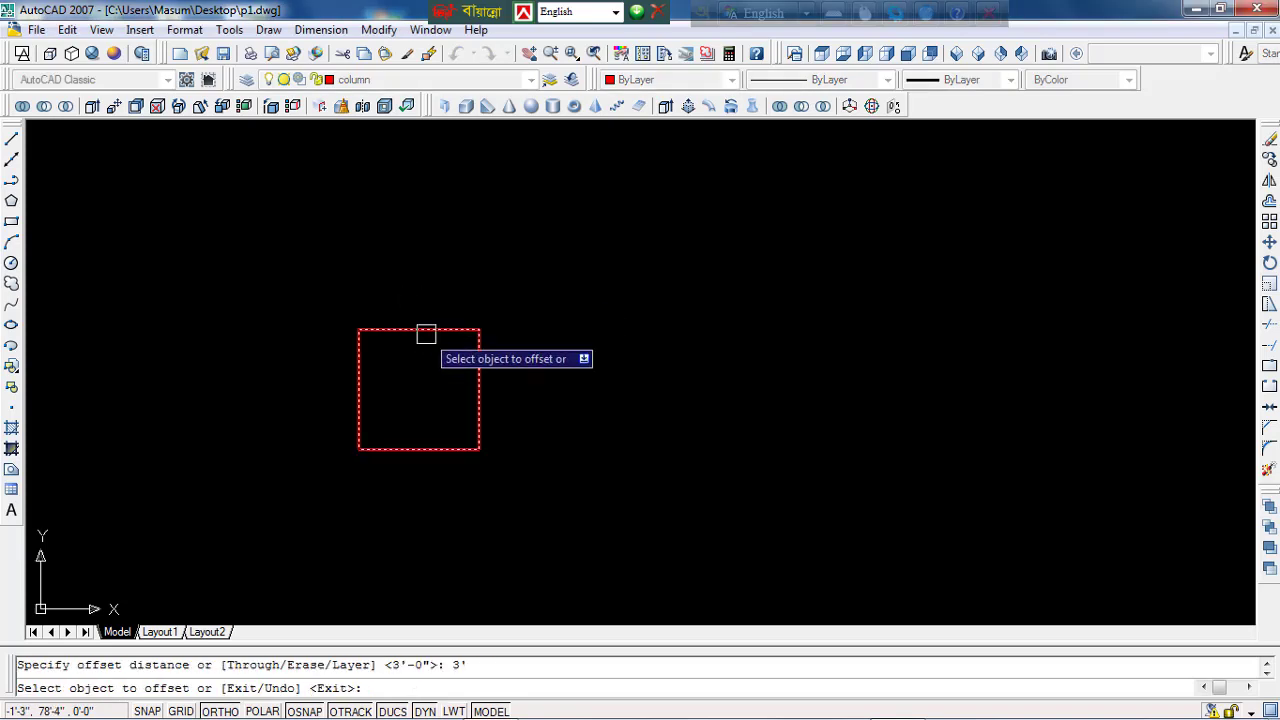
click(425, 331)
click(457, 176)
scroll(437, 220, down, 8)
middle_drag(437, 217, 377, 351)
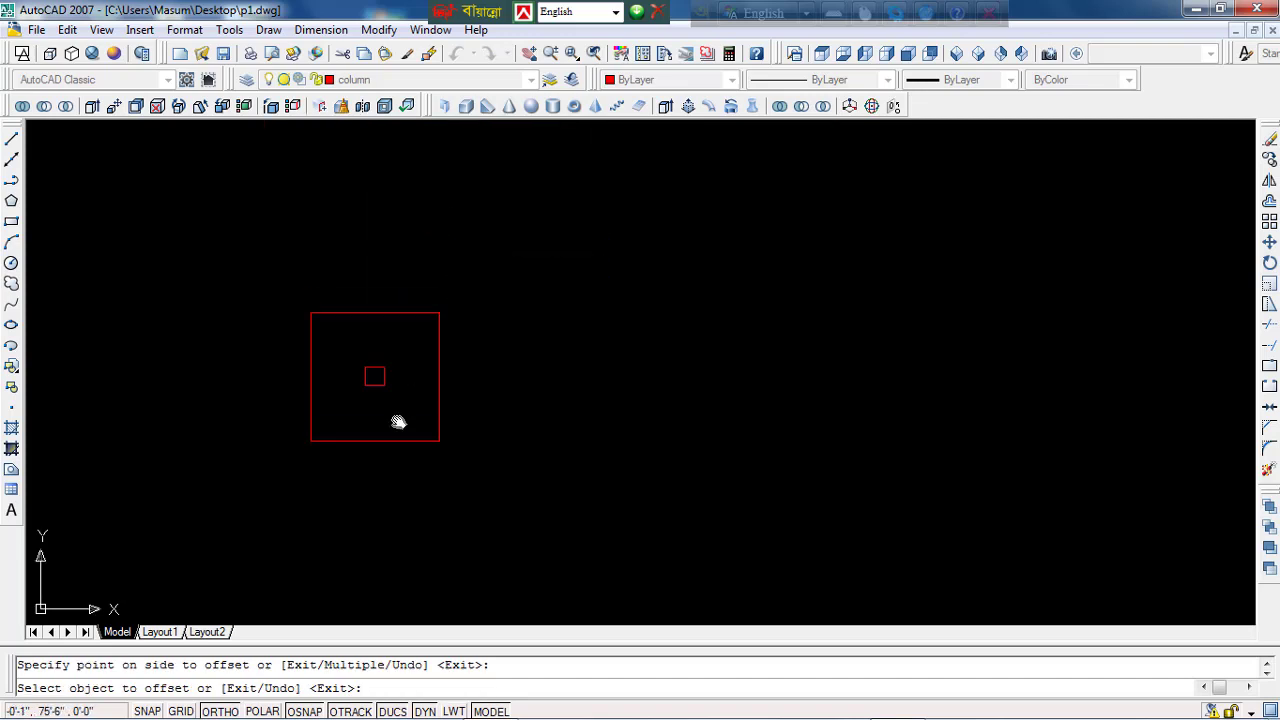
scroll(406, 371, up, 3)
key(Escape)
Step: Move the outer offset square onto the footing layer
click(423, 252)
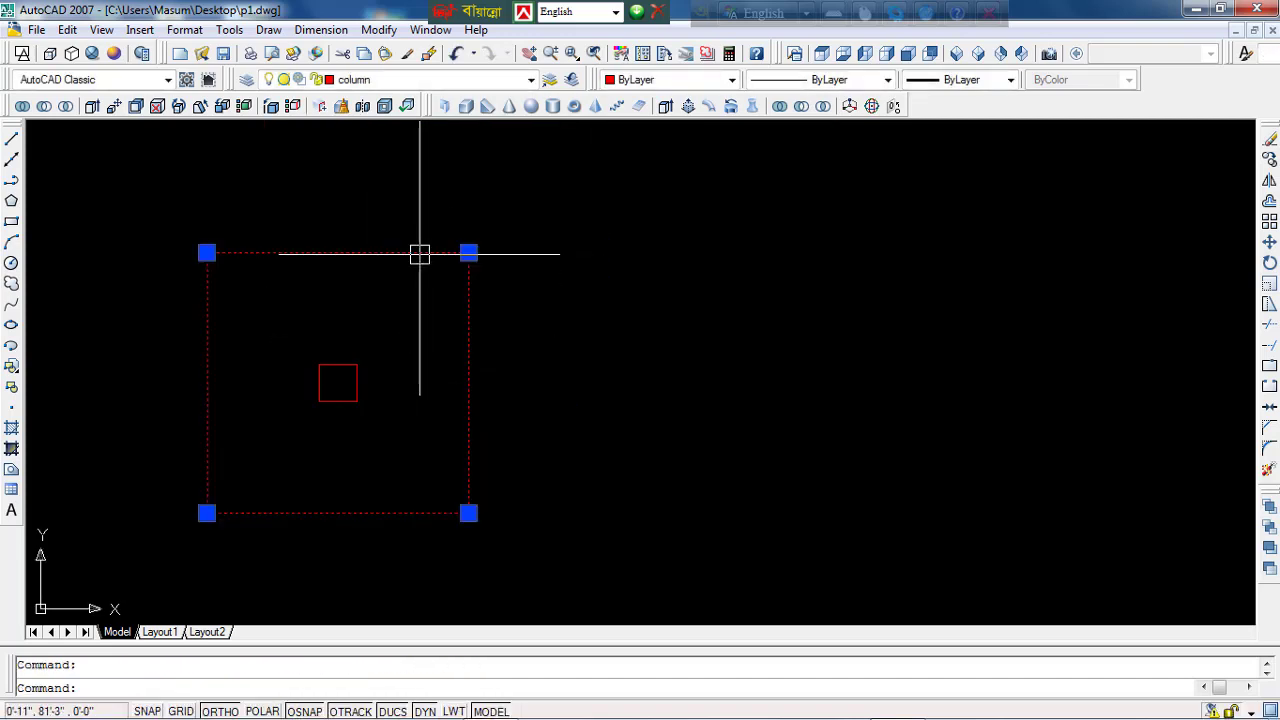
click(420, 80)
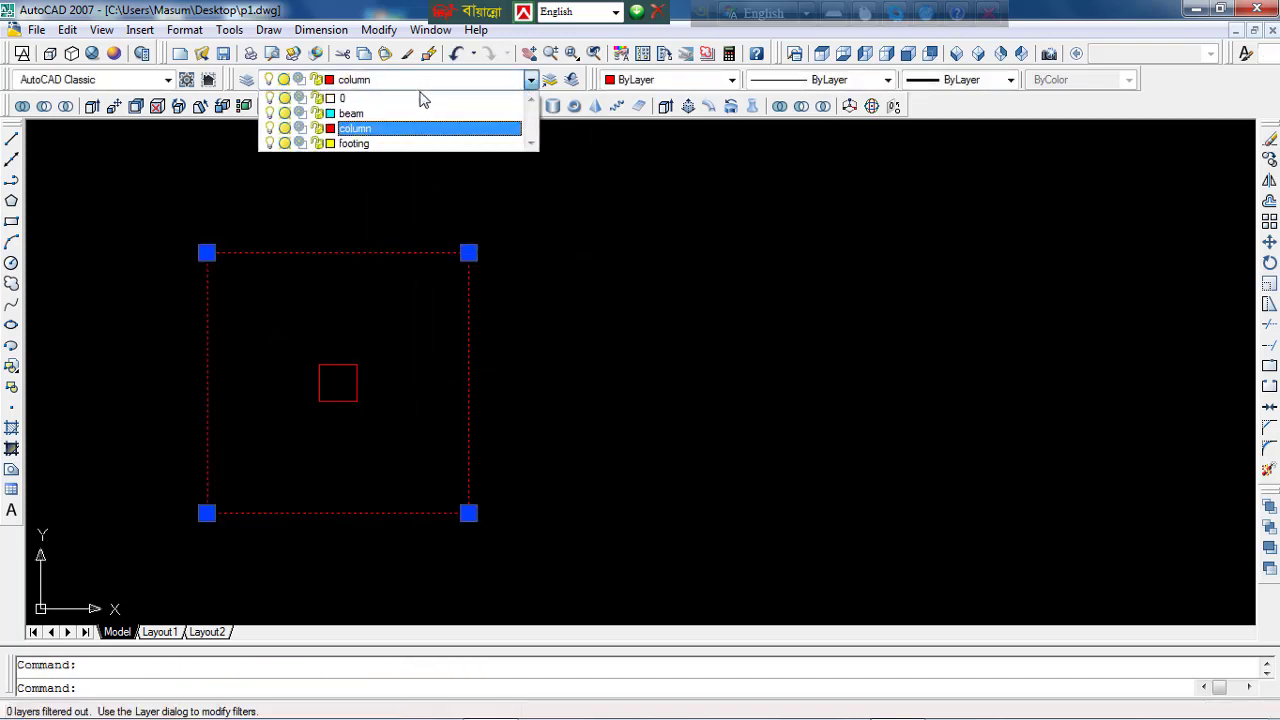
click(400, 143)
key(Escape)
scroll(437, 328, down, 2)
middle_drag(437, 368, 500, 368)
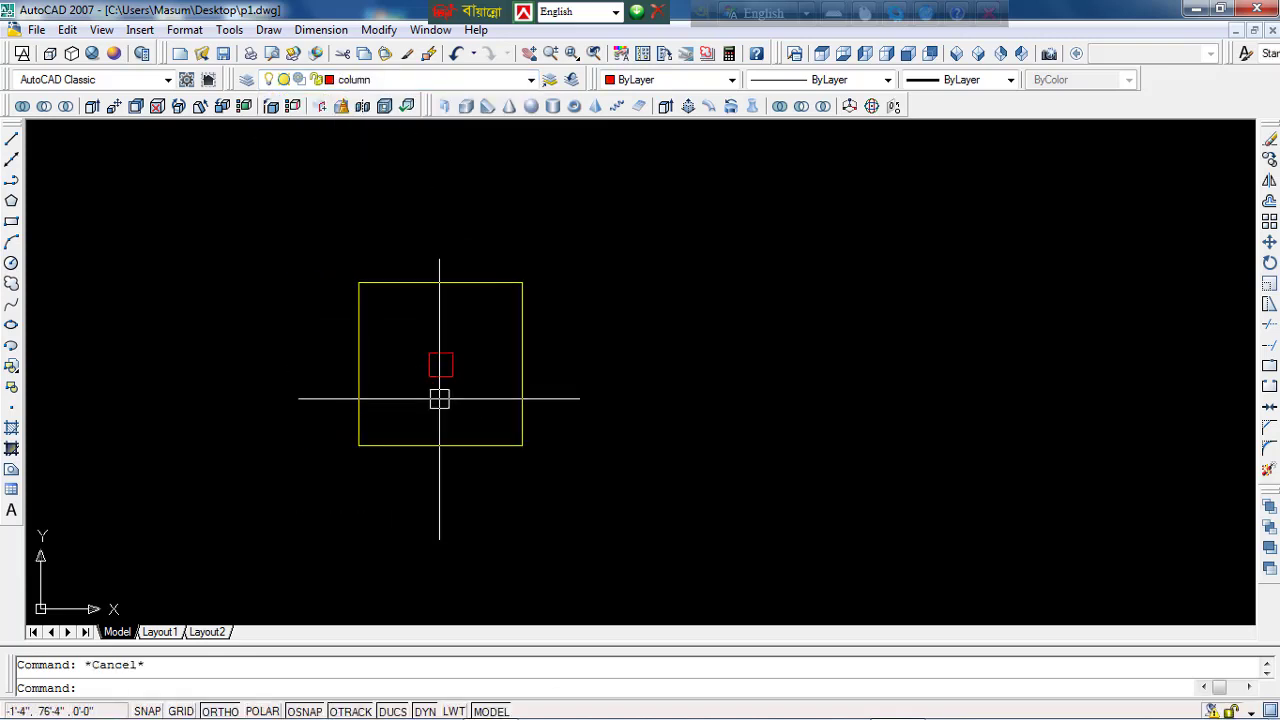
scroll(437, 395, up, 3)
Step: Window-select the footing and column squares together
click(453, 349)
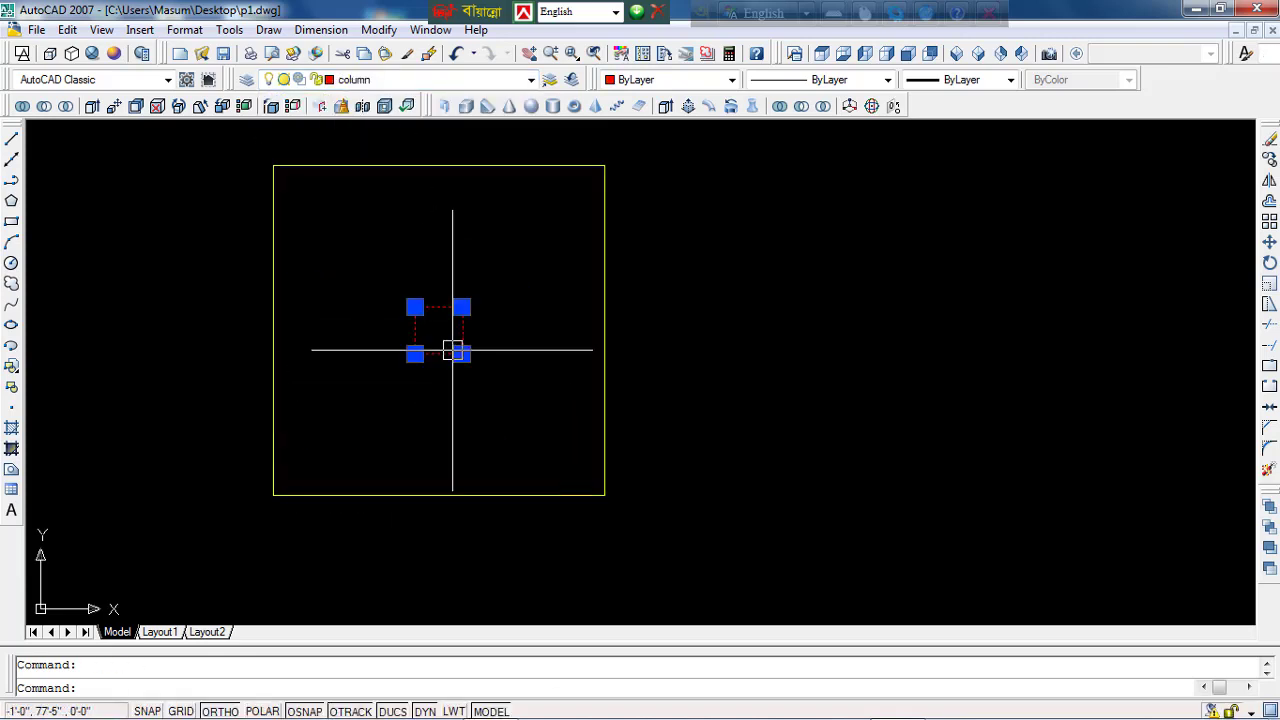
key(Escape)
scroll(488, 308, down, 5)
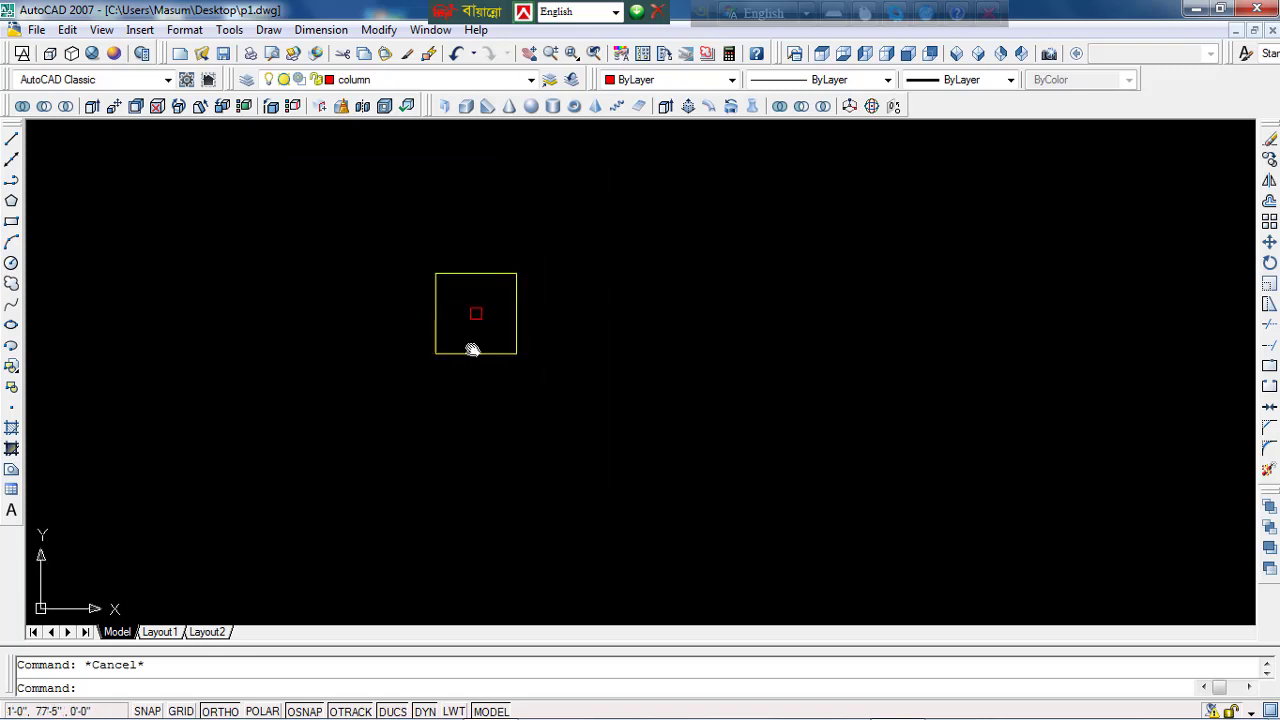
middle_drag(471, 346, 429, 363)
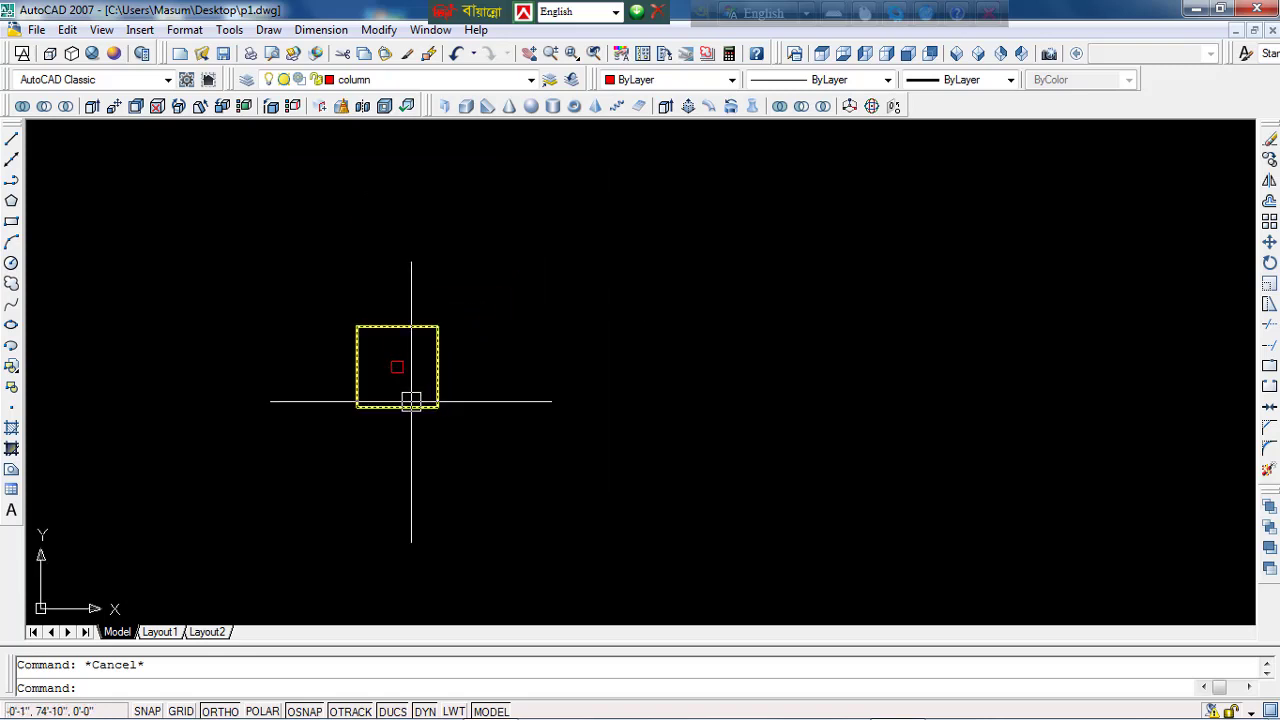
middle_drag(406, 433, 420, 423)
scroll(423, 400, up, 1)
click(266, 249)
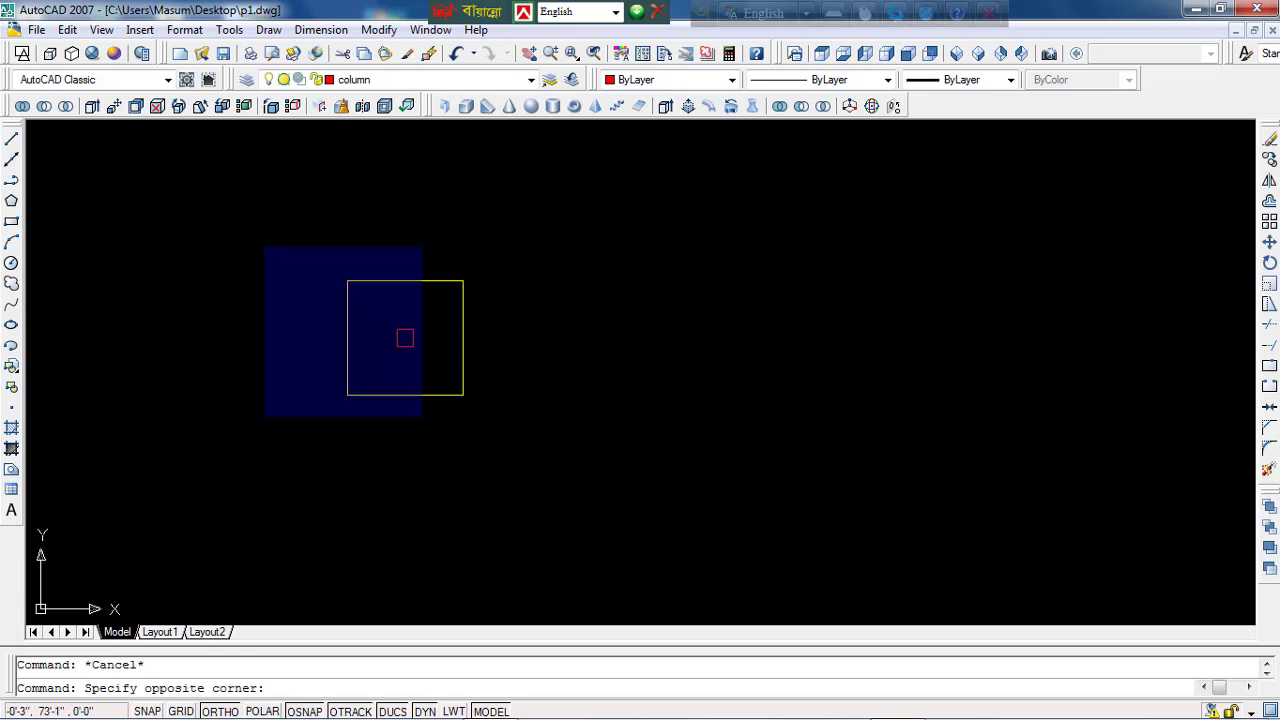
click(601, 520)
Step: Copy the footing-and-column pair from its corner to 15', 30' and 45' to the right
text(co)
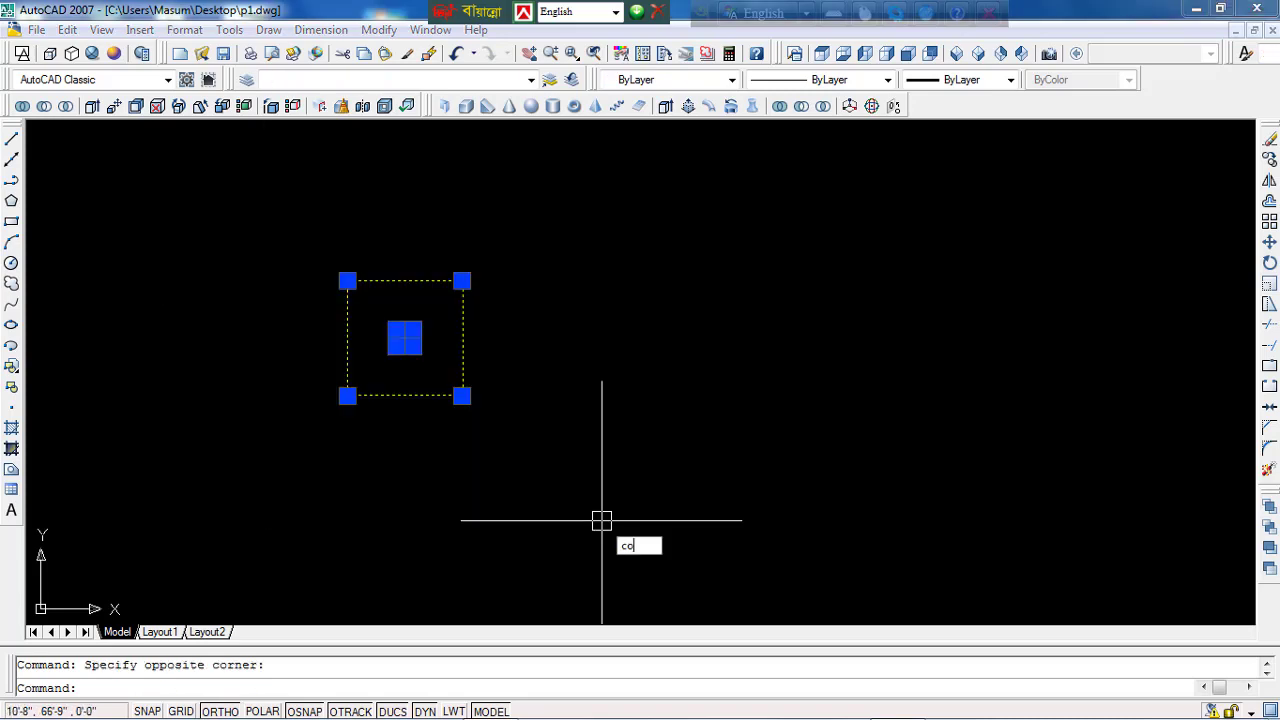
key(Return)
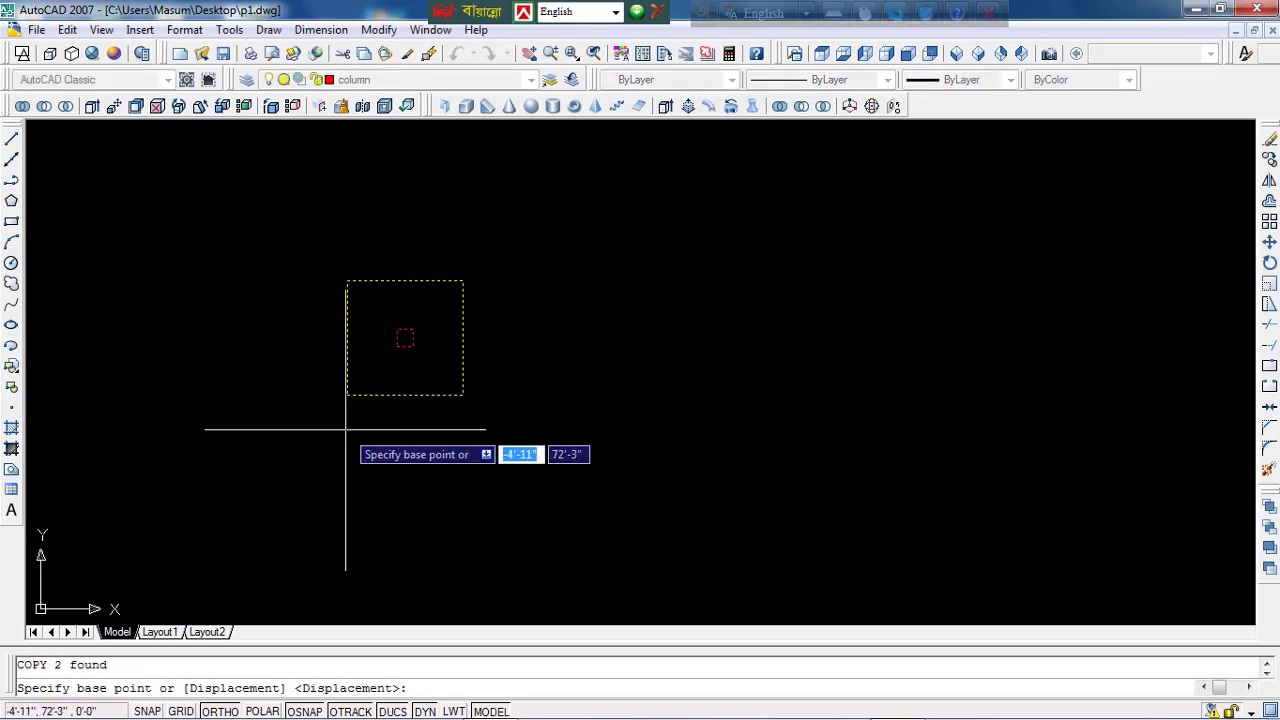
click(347, 395)
scroll(666, 394, down, 3)
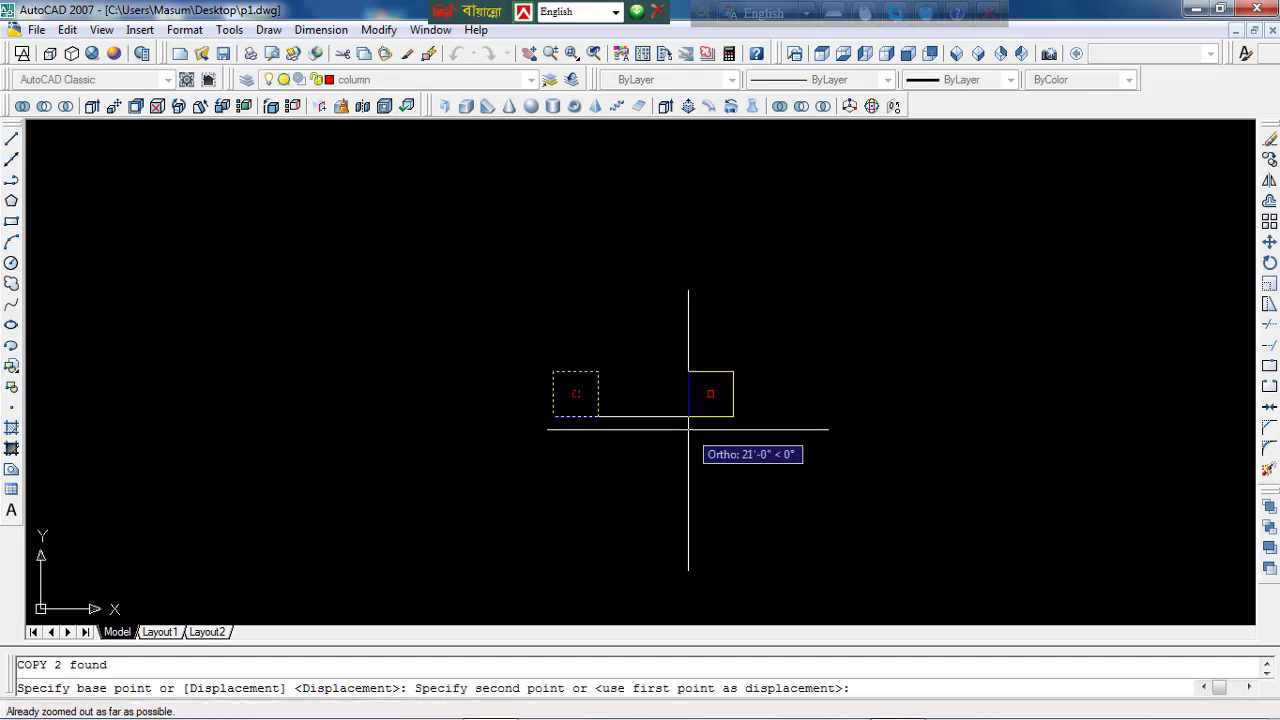
scroll(298, 392, down, 2)
middle_drag(298, 392, 302, 392)
text(1)
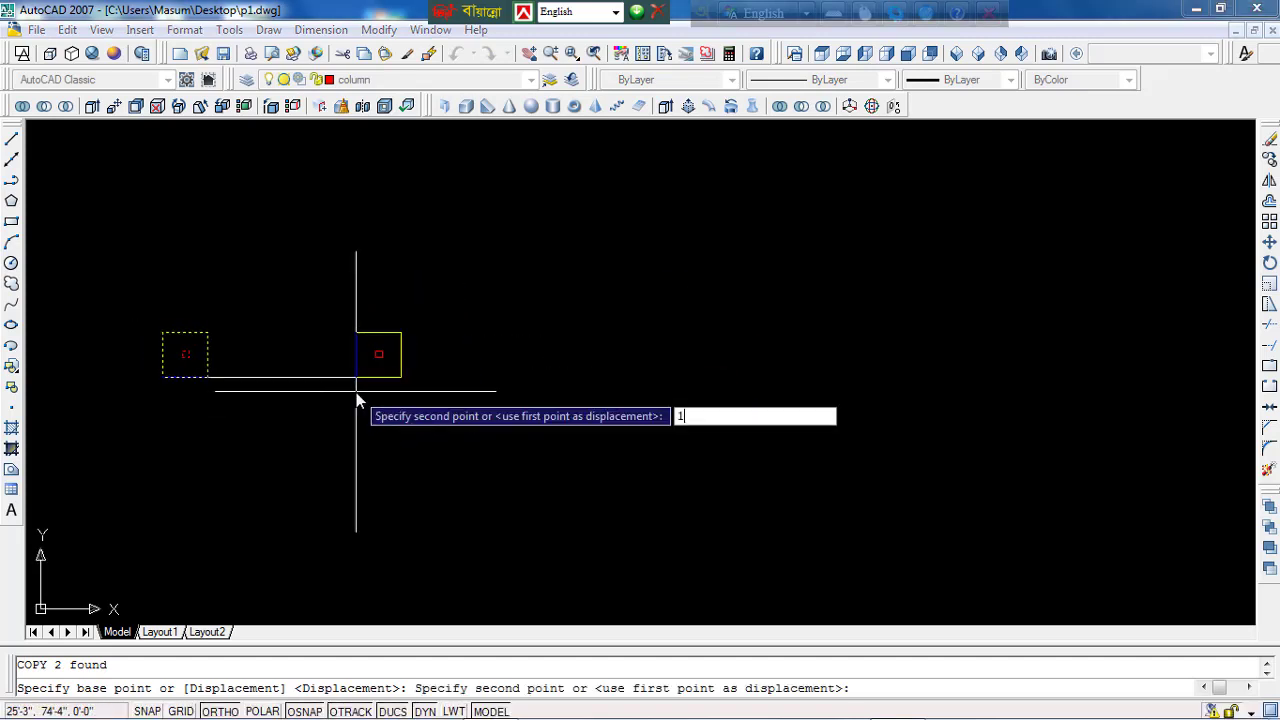
text(5')
key(Return)
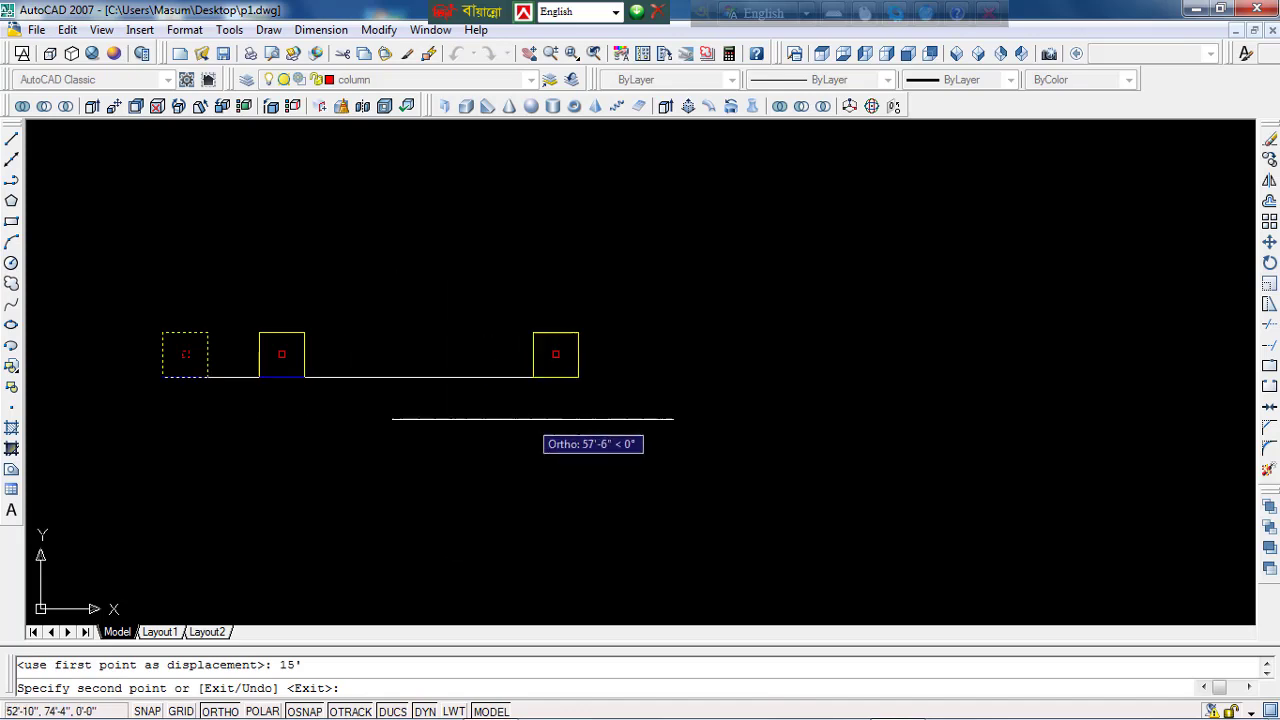
text(30)
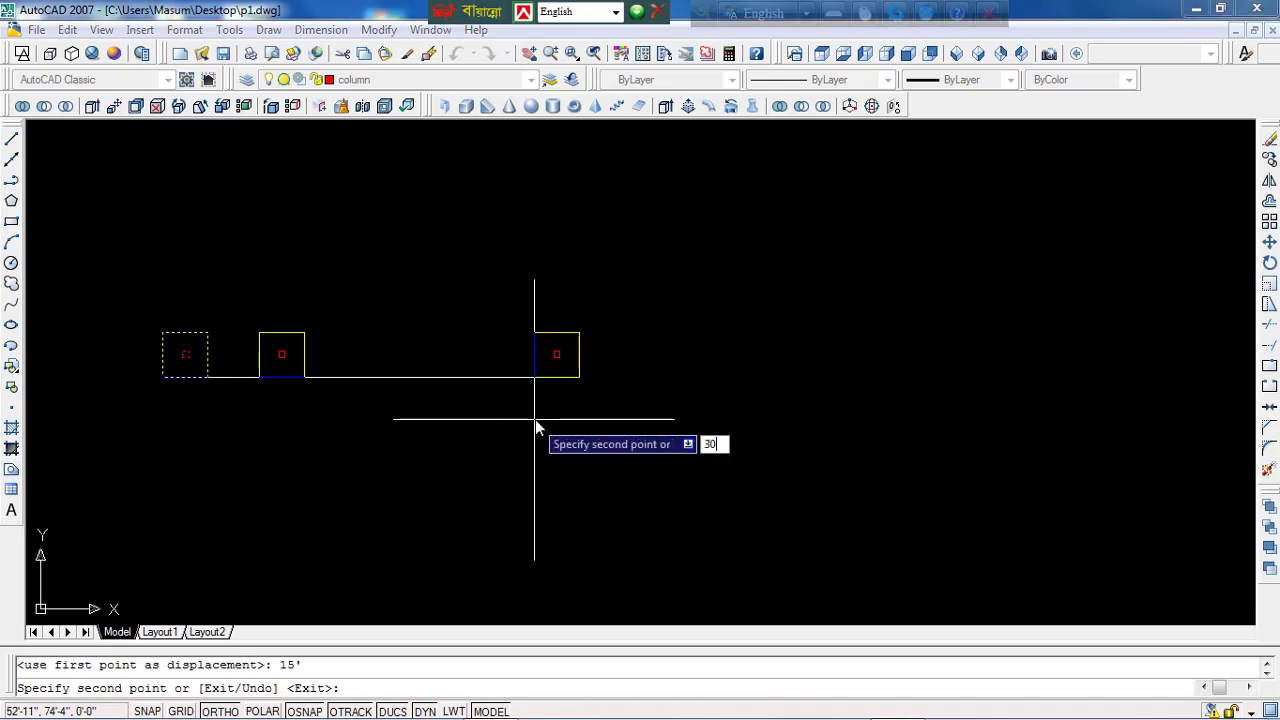
text(')
key(Return)
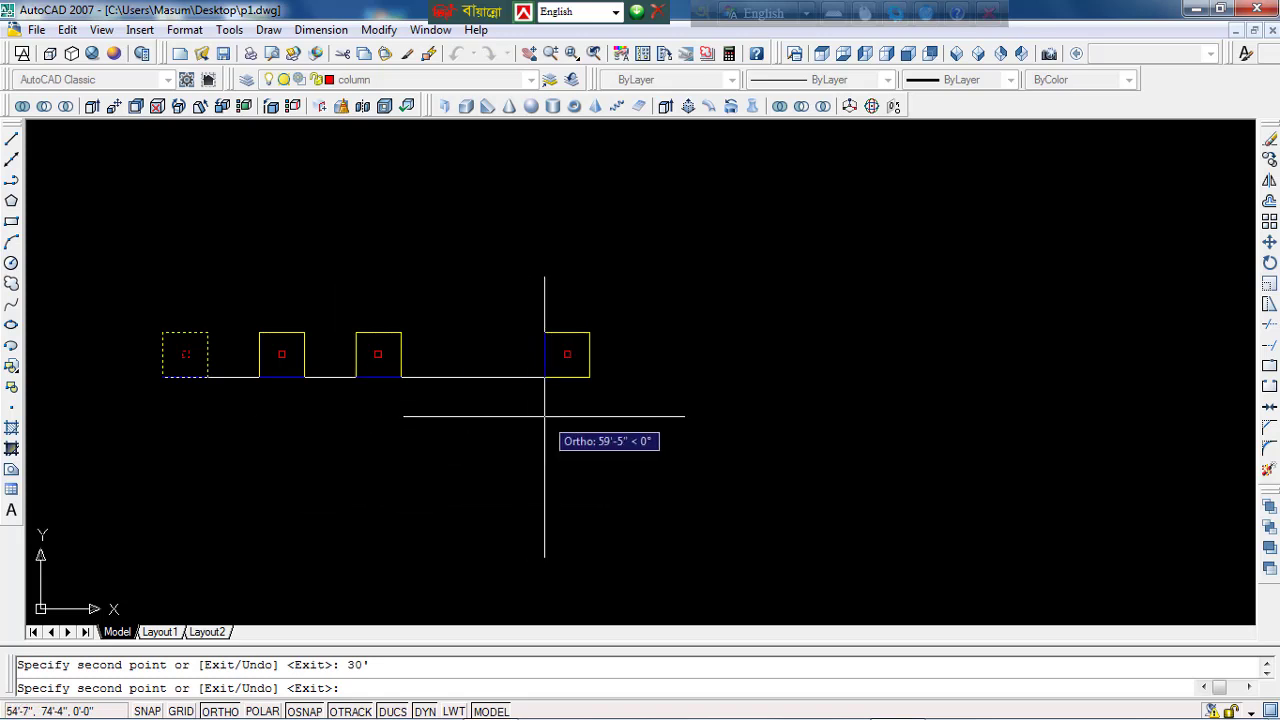
text(45')
key(Return)
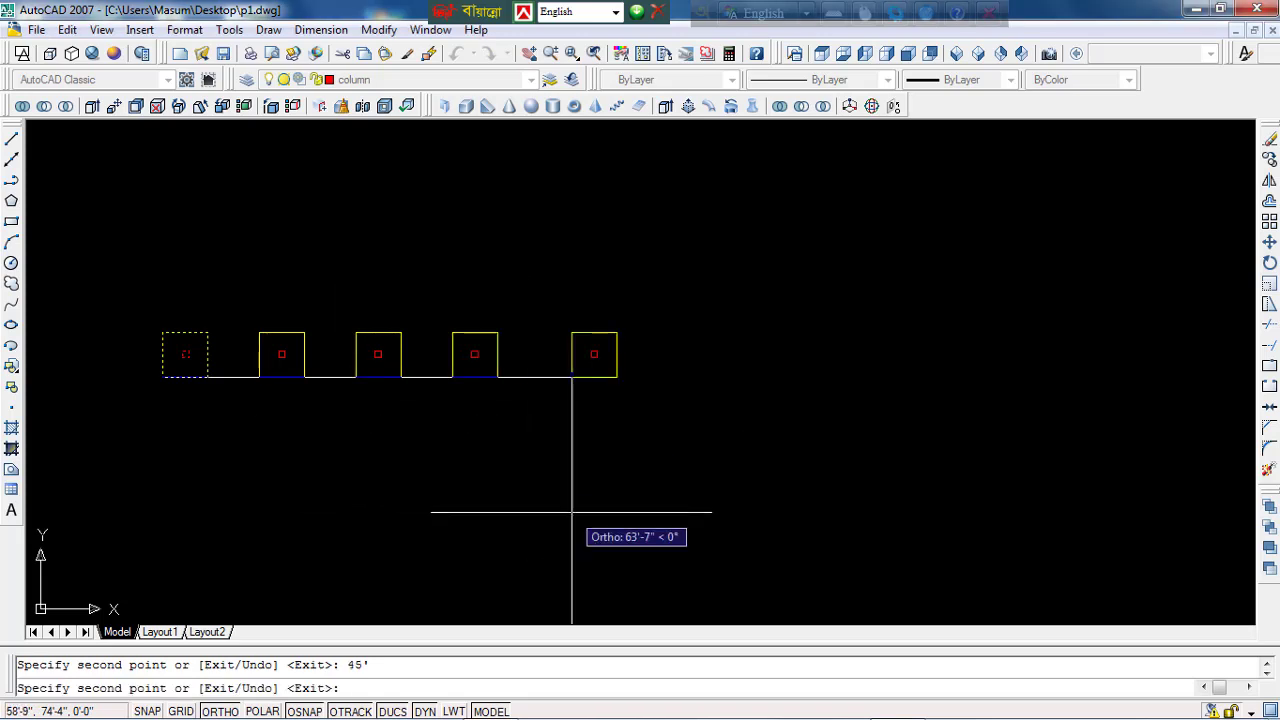
key(Escape)
scroll(349, 443, up, 3)
middle_drag(435, 482, 491, 514)
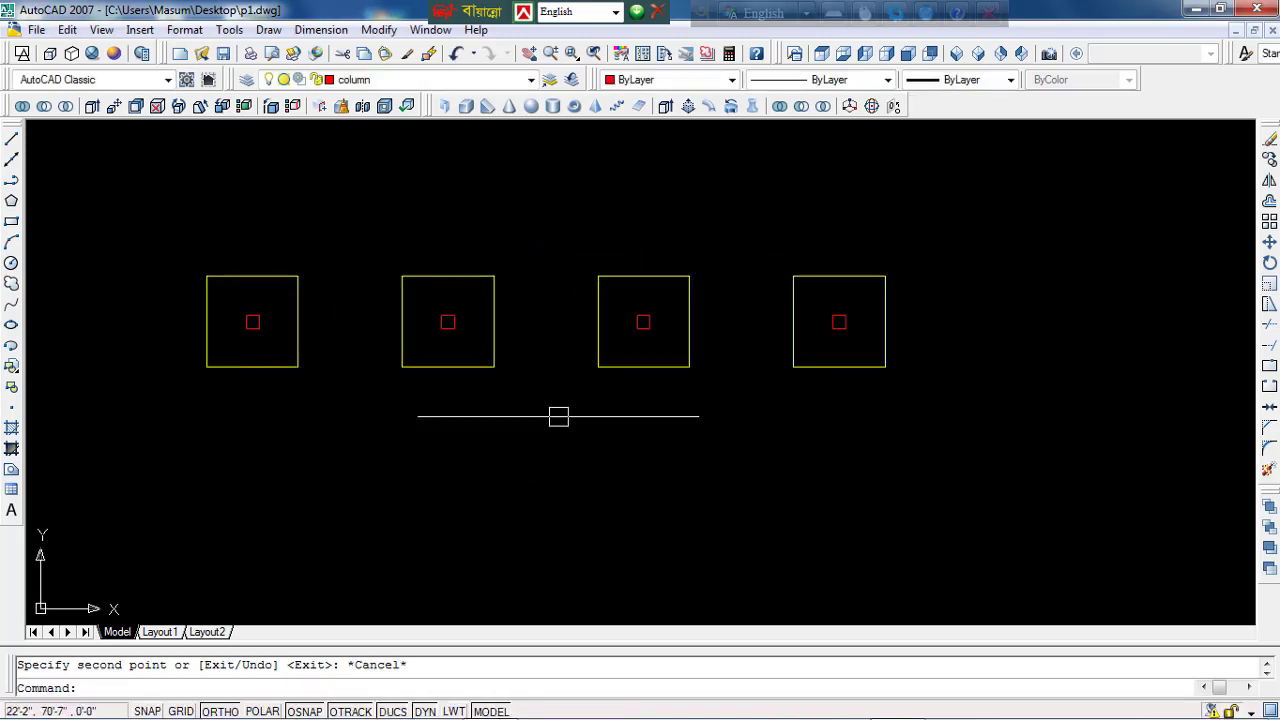
scroll(460, 409, down, 2)
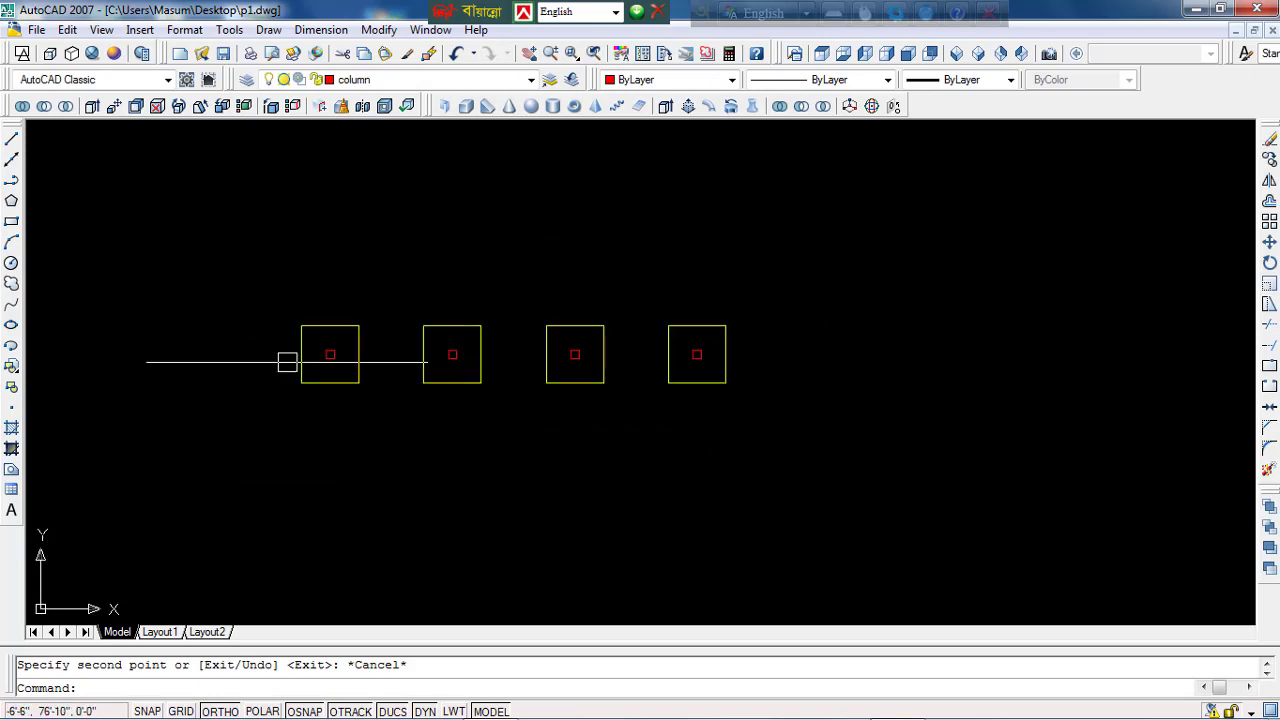
Step: Copy the row of four footings and columns 15' and 30' downward from a footing corner
click(1002, 476)
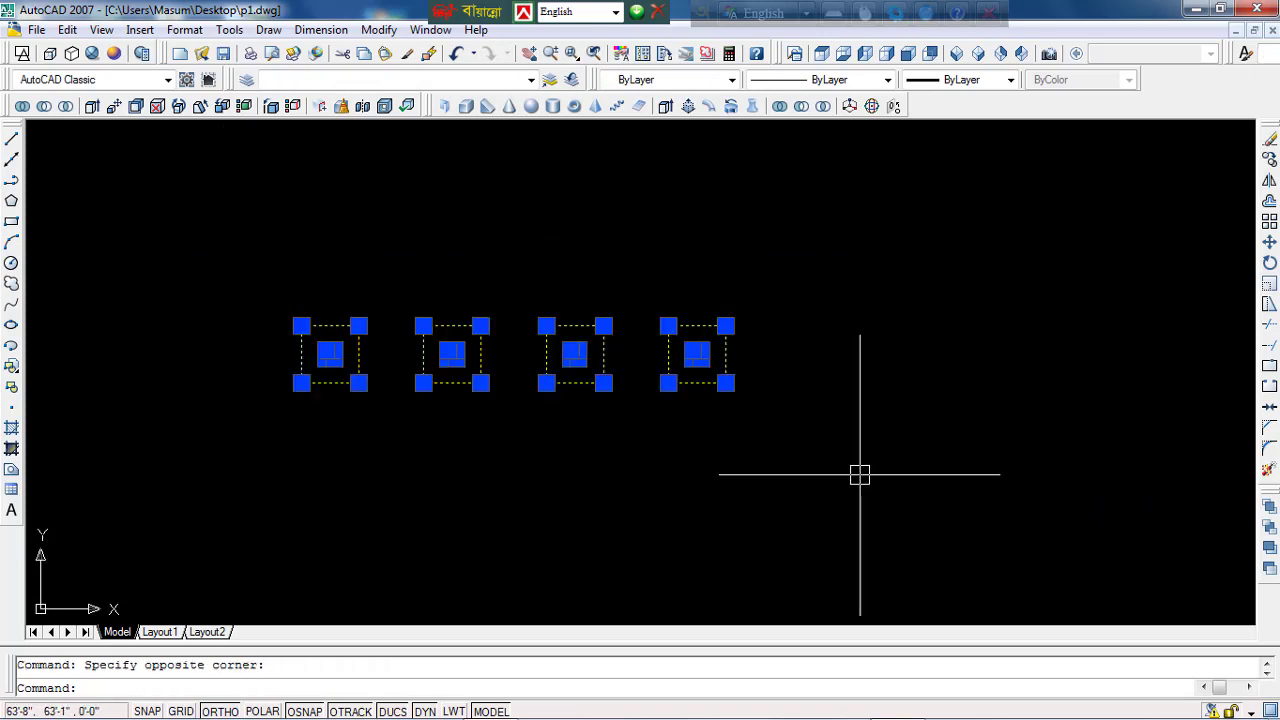
text(co)
key(Return)
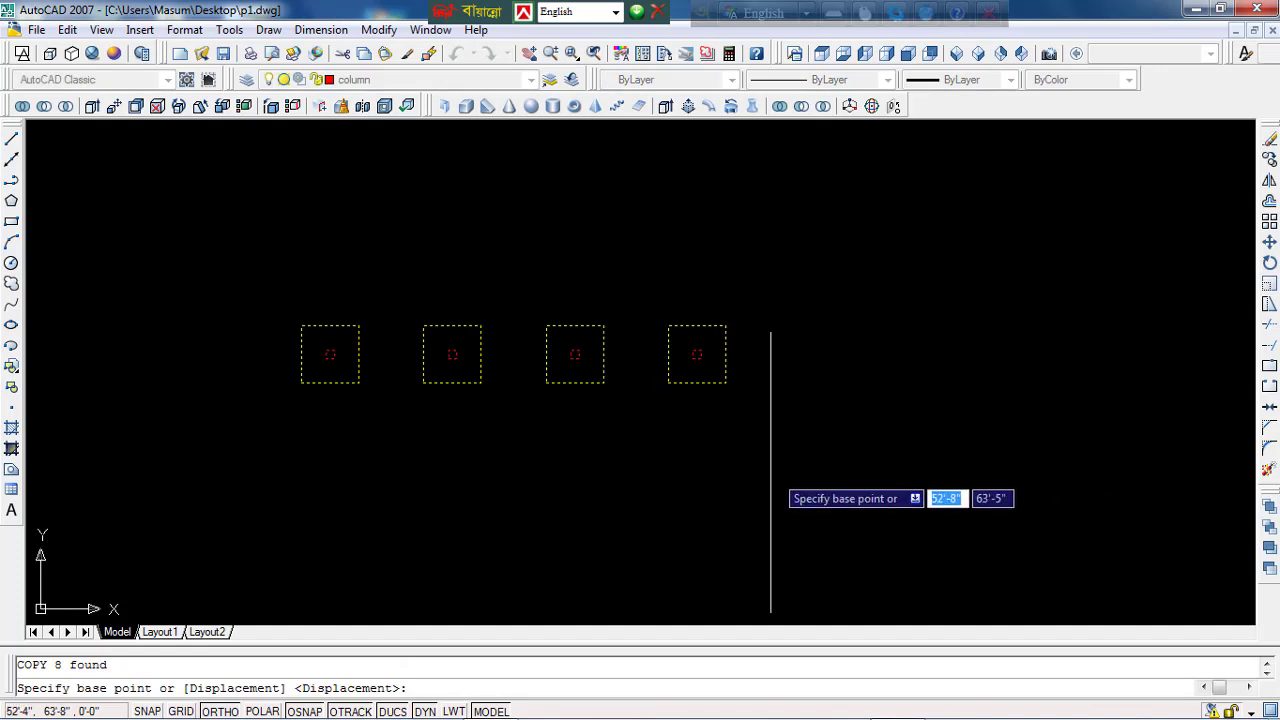
click(726, 383)
scroll(737, 429, down, 2)
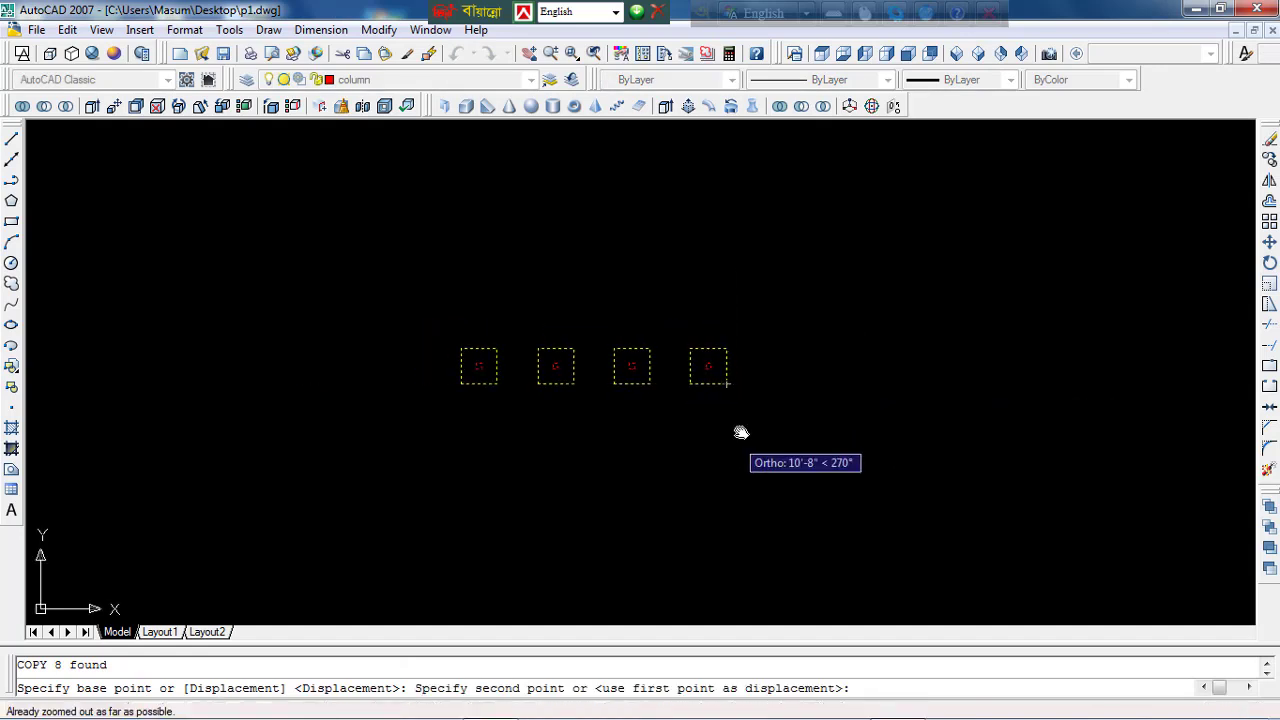
text(15')
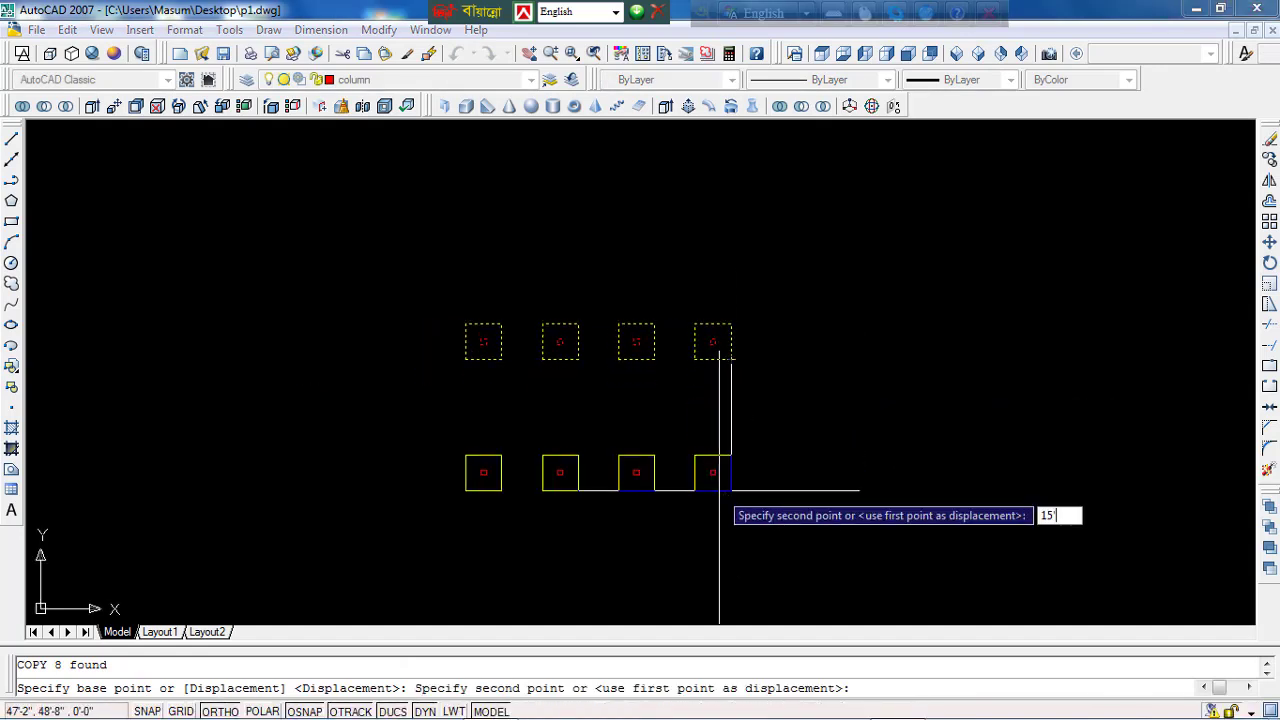
key(Return)
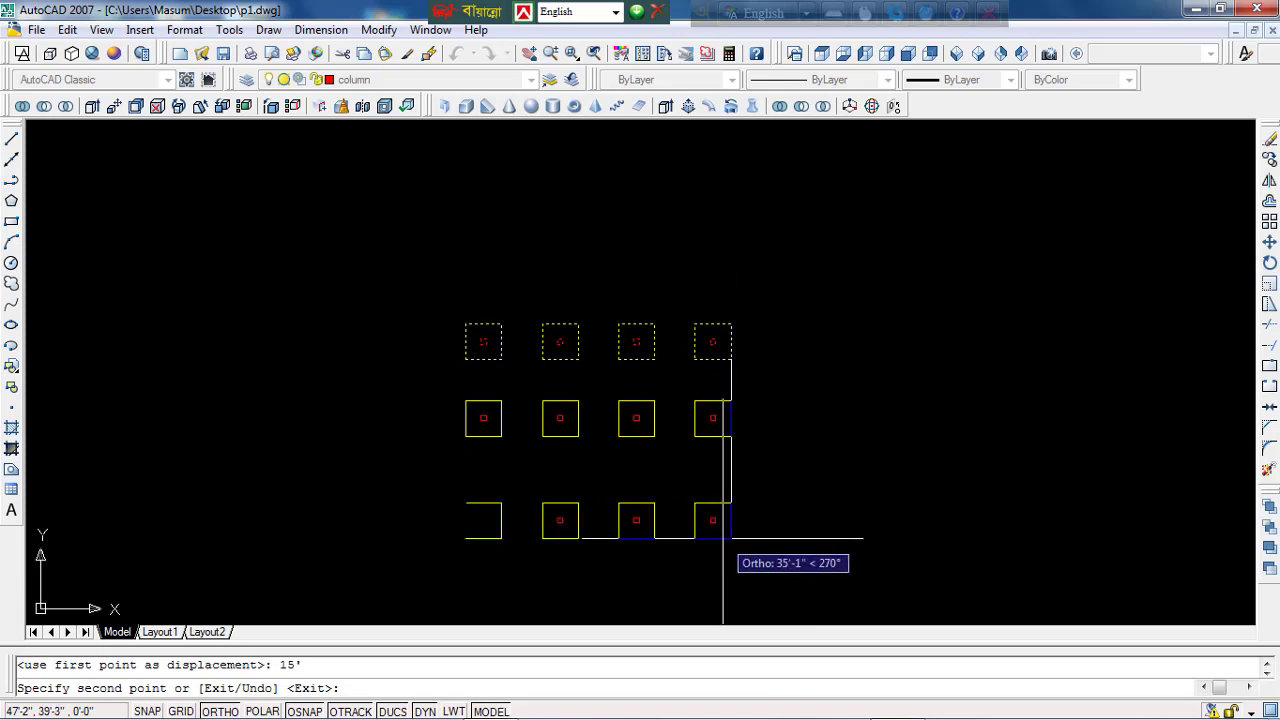
text(30')
key(Return)
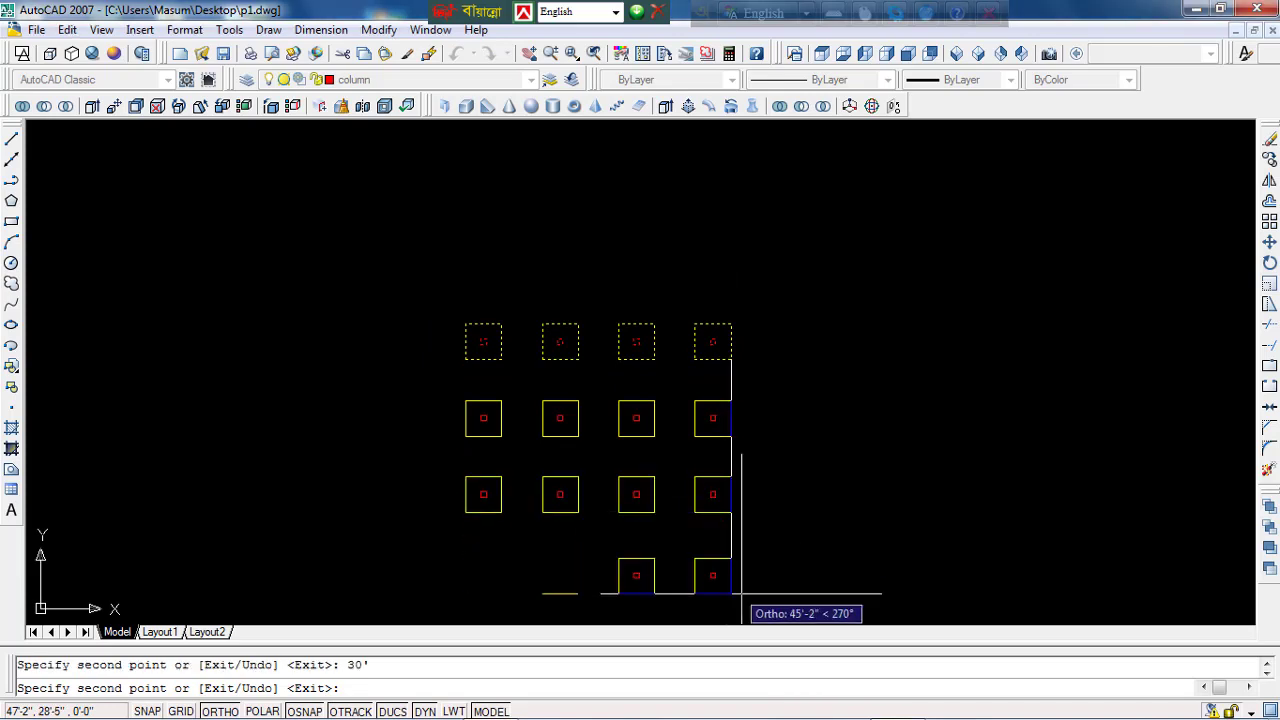
scroll(620, 467, up, 3)
key(Escape)
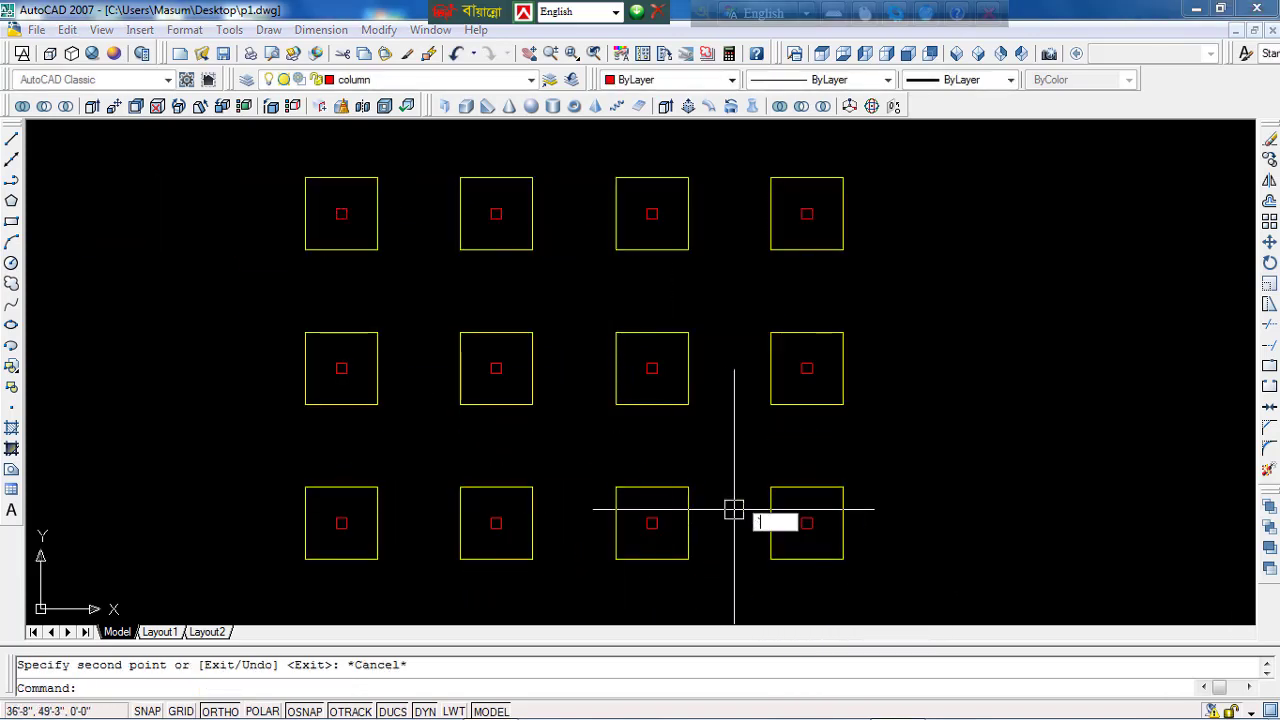
Step: Zoom in on the top-left footing of the new grid, select it, then clear the selection
scroll(714, 400, down, 2)
scroll(728, 437, up, 2)
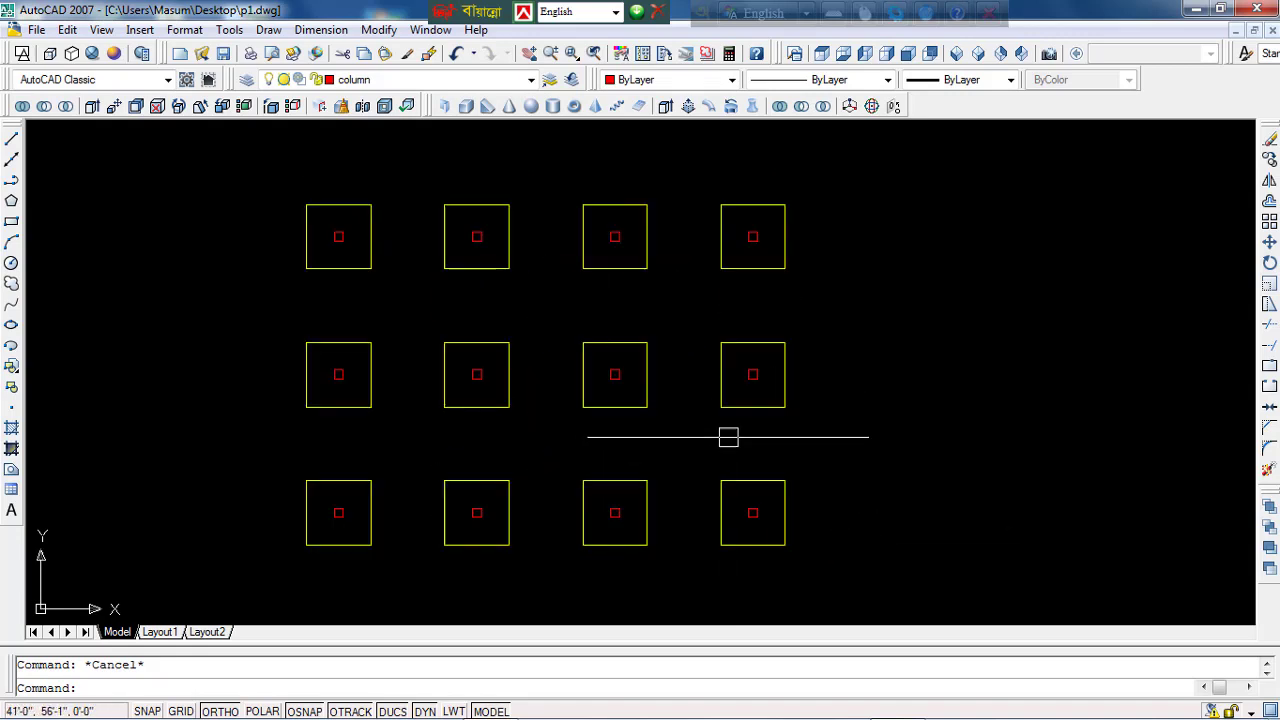
middle_drag(730, 449, 733, 460)
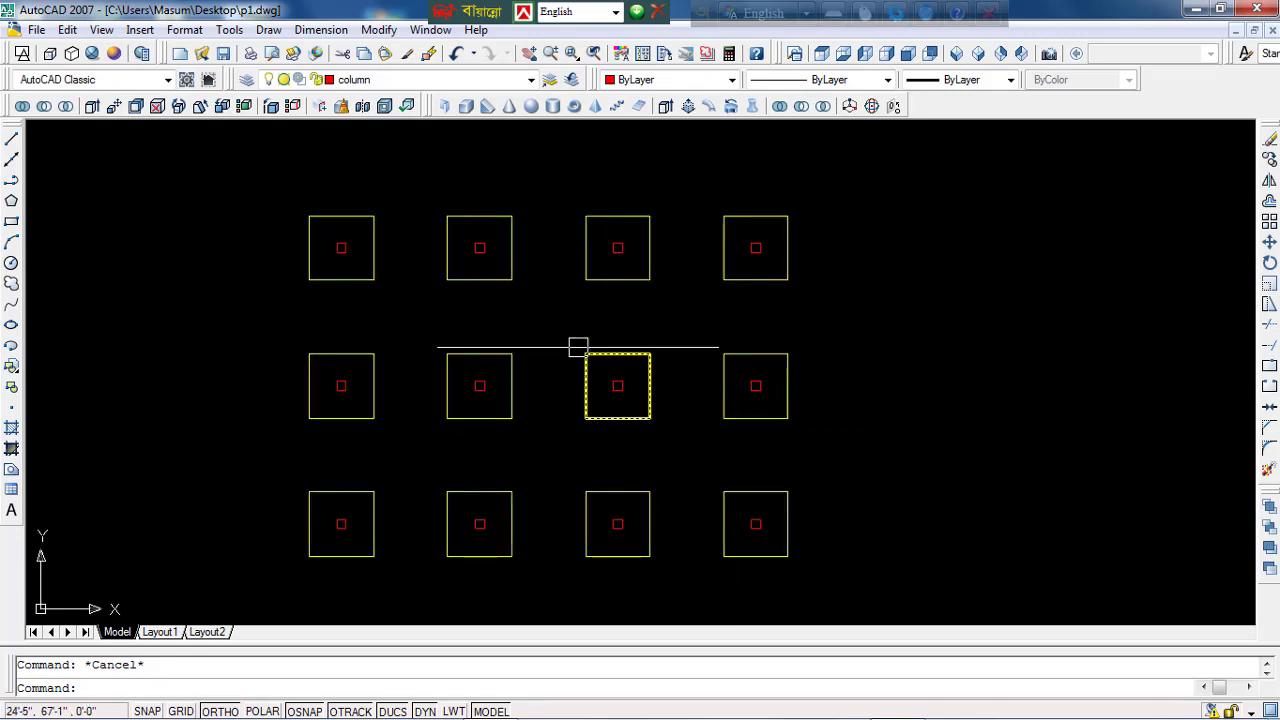
scroll(322, 234, up, 3)
middle_drag(394, 317, 397, 309)
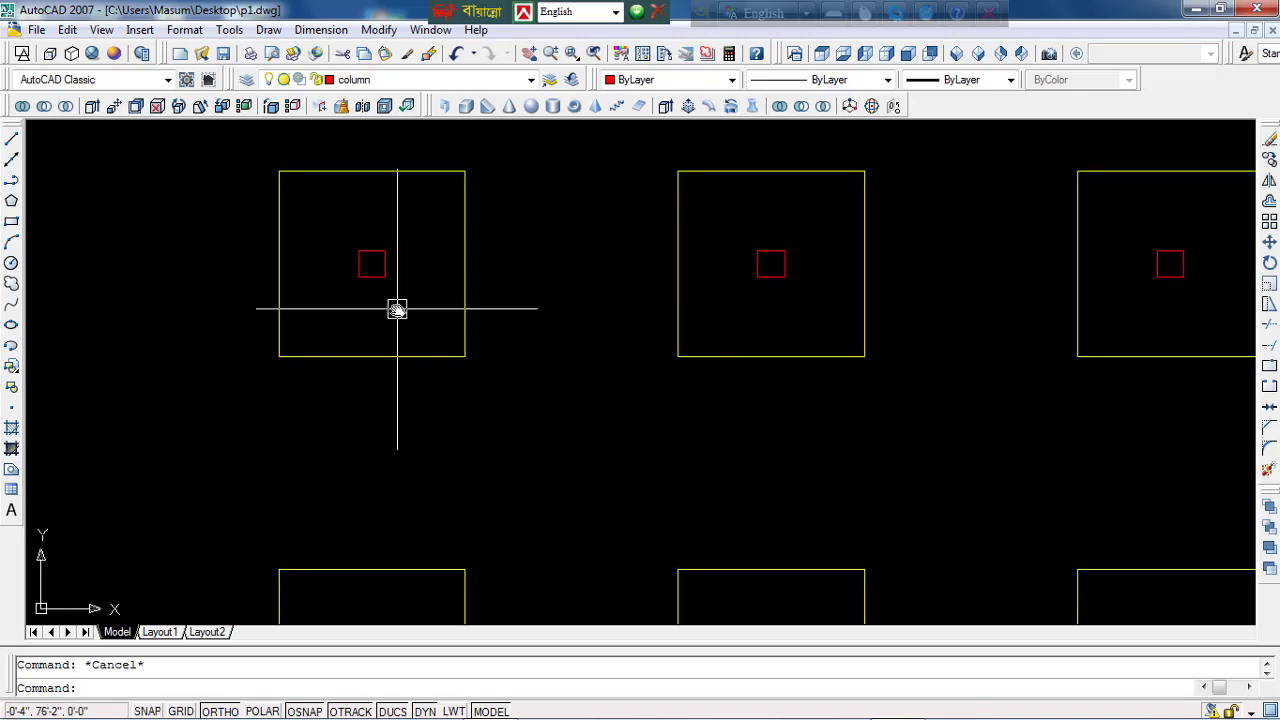
click(466, 293)
scroll(502, 335, down, 4)
key(Escape)
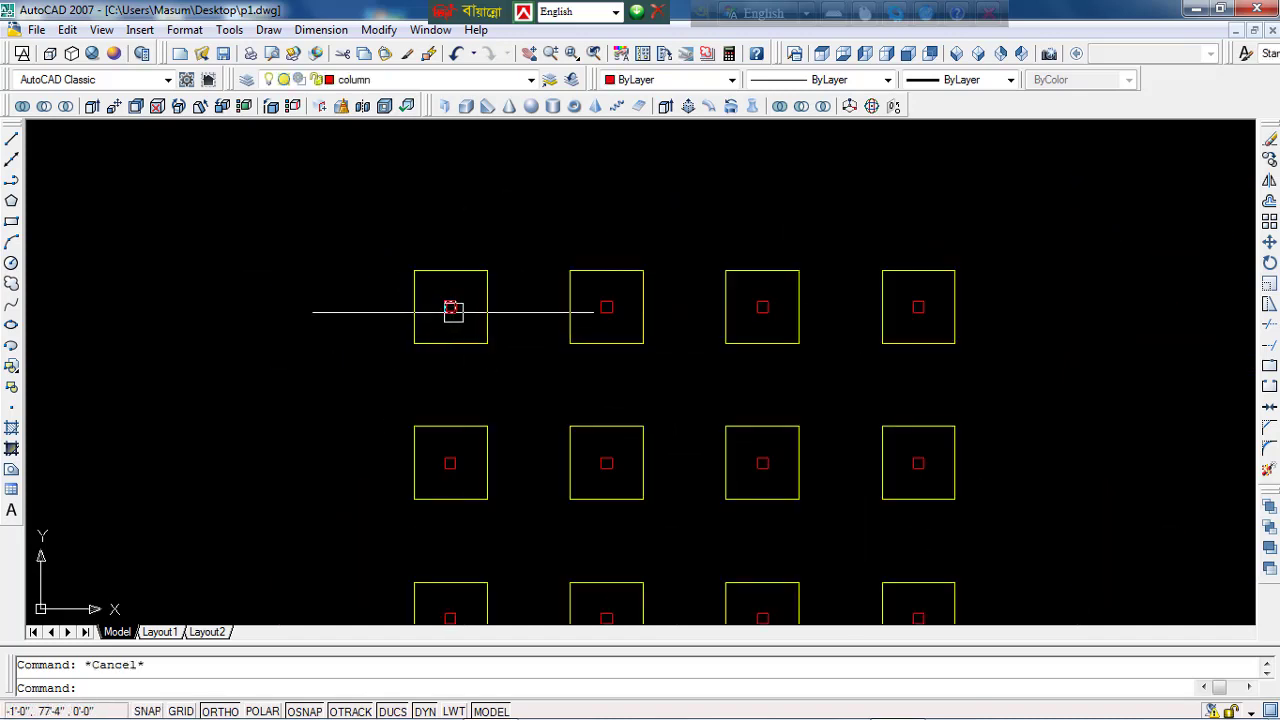
Step: On the beam layer, draw a line from the top-left column to top-right, then down to bottom-right
click(370, 80)
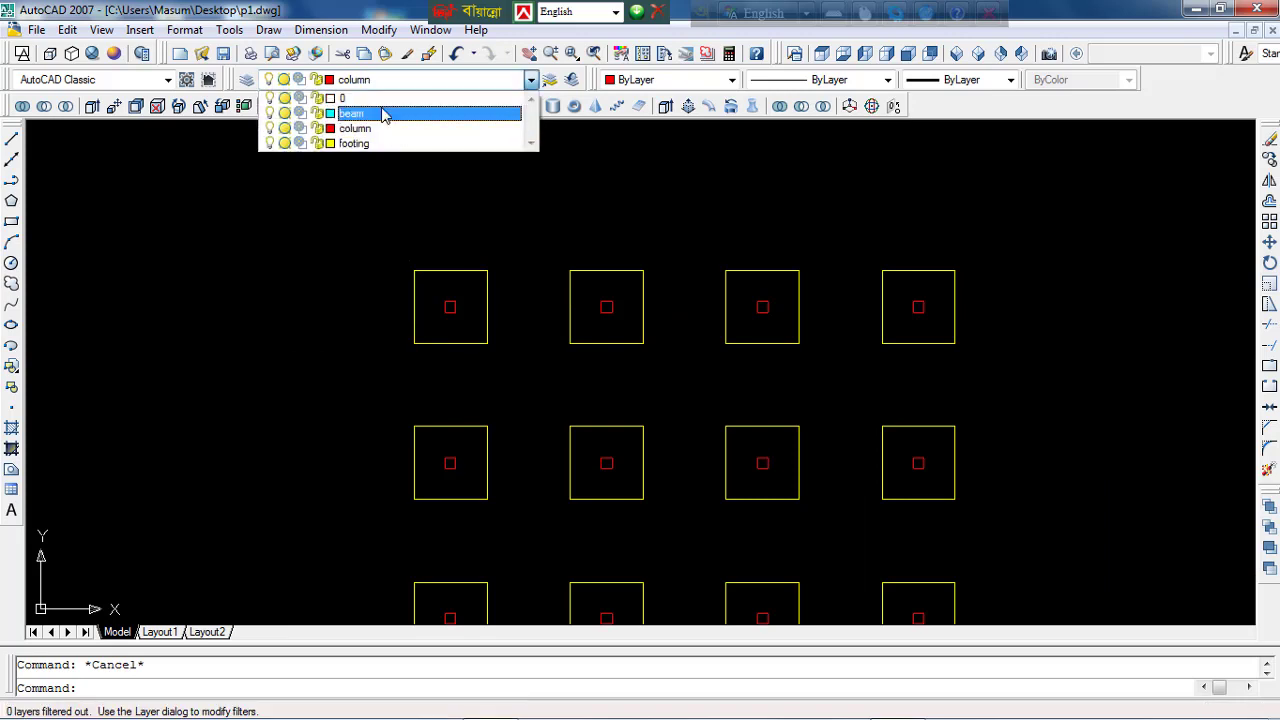
click(383, 113)
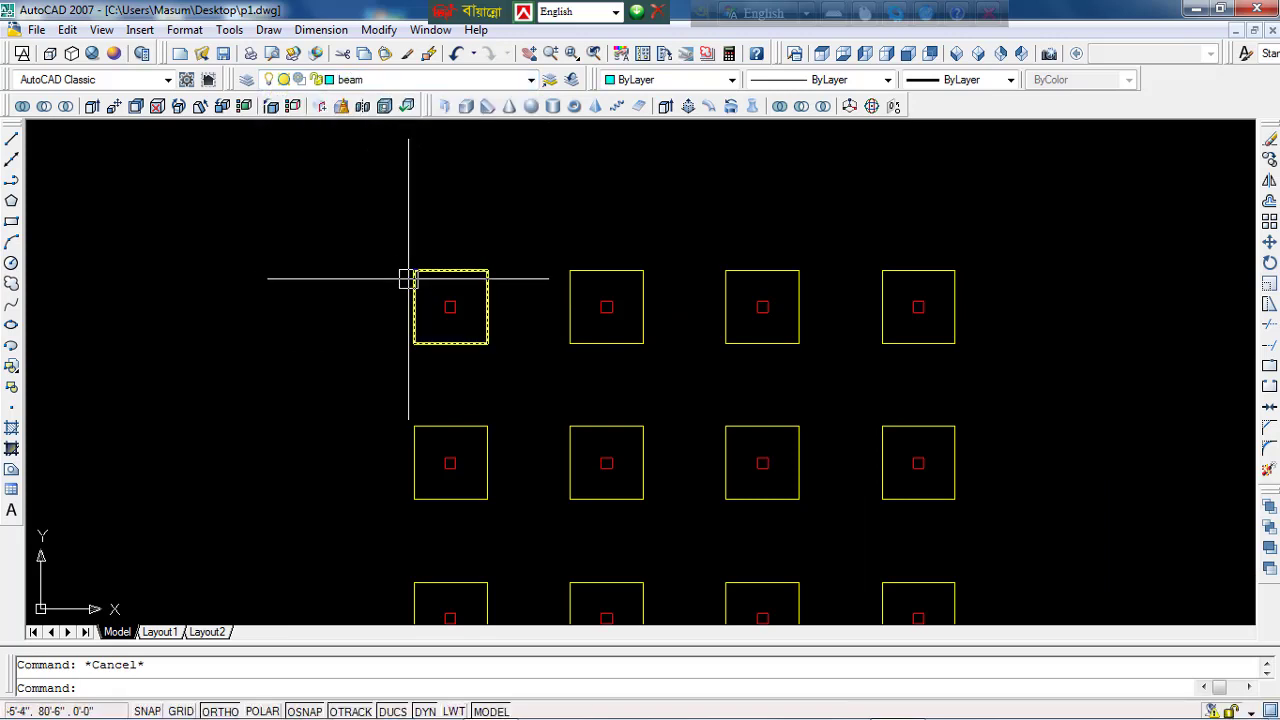
text(l)
key(Return)
scroll(430, 327, up, 3)
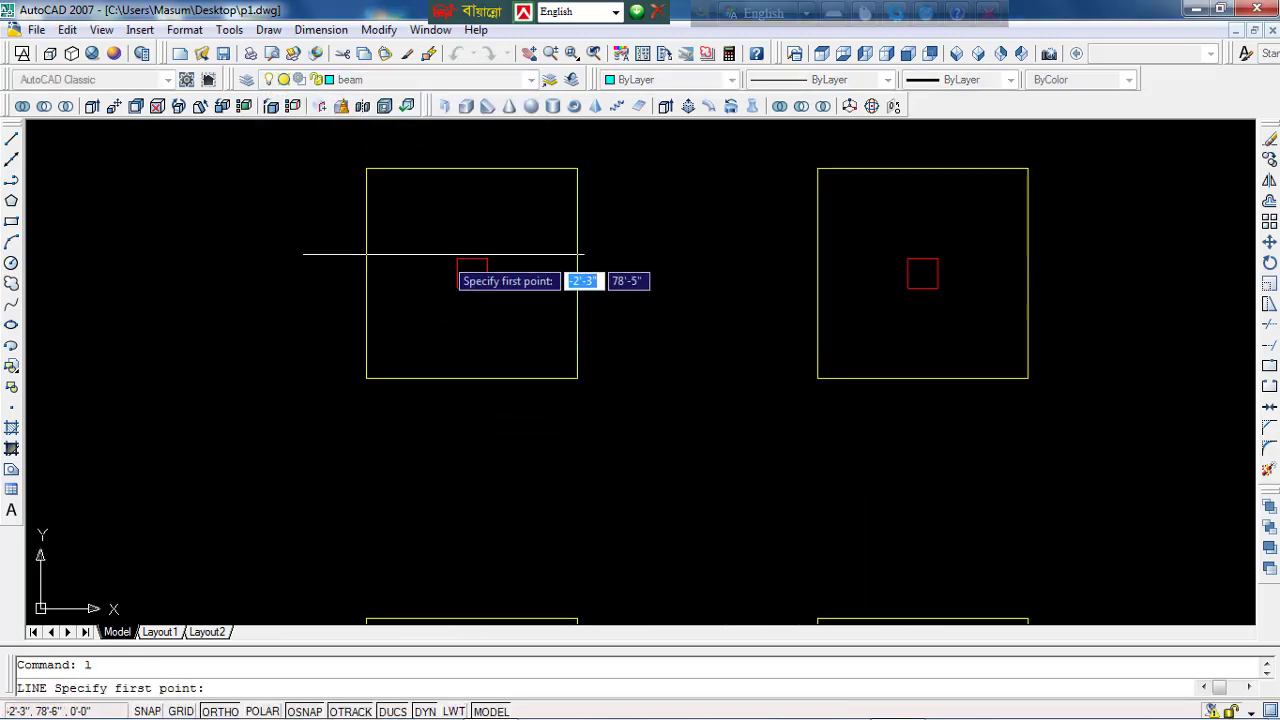
click(457, 259)
scroll(529, 260, down, 5)
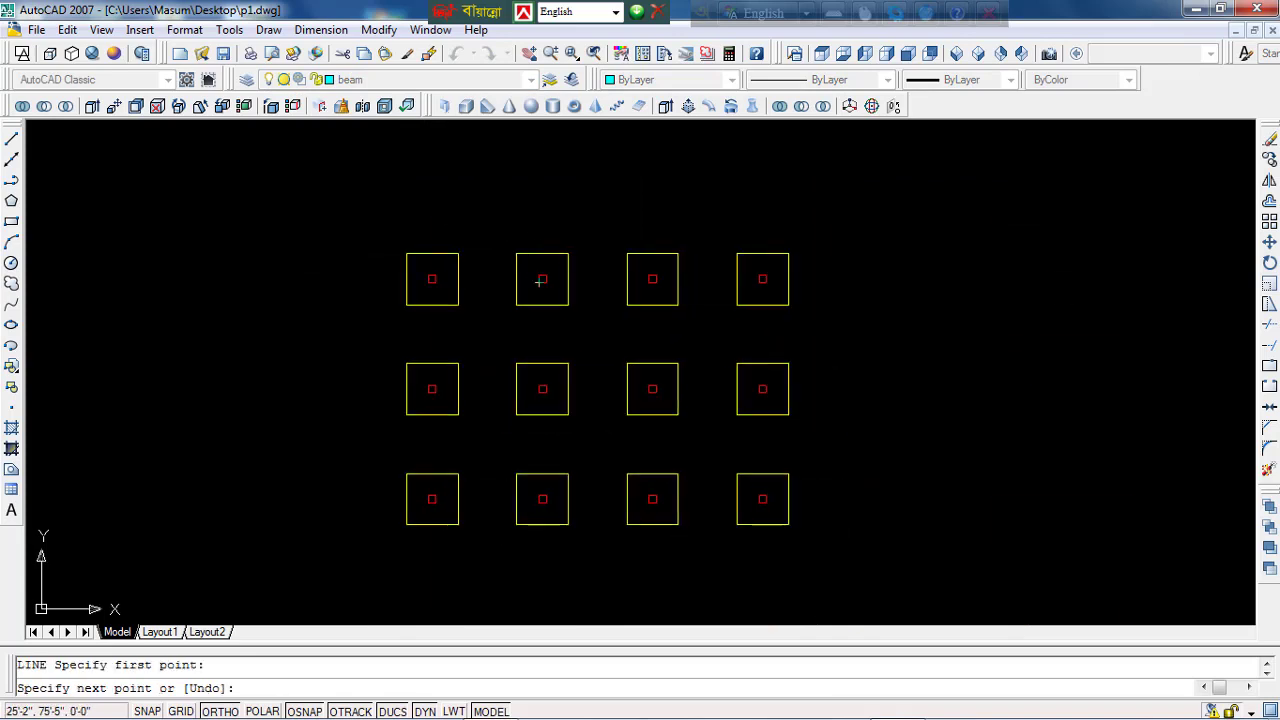
scroll(770, 270, up, 4)
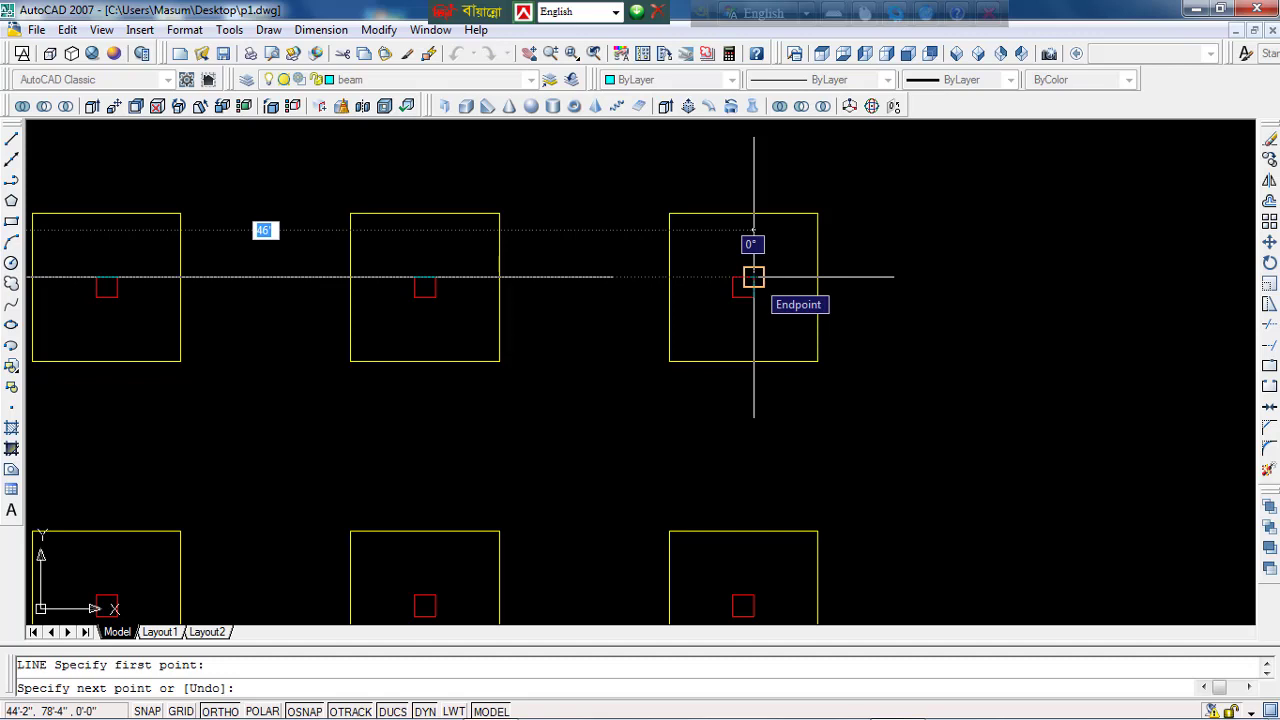
click(754, 277)
scroll(757, 277, down, 4)
scroll(771, 545, up, 5)
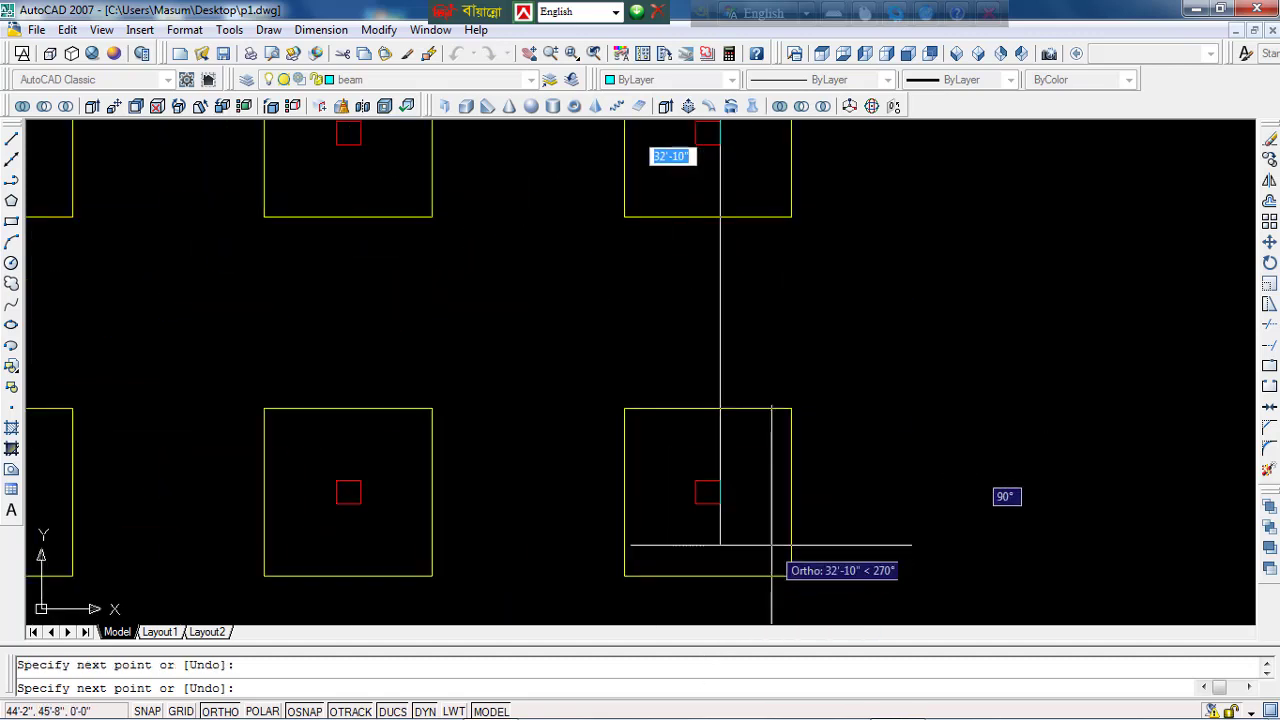
click(720, 503)
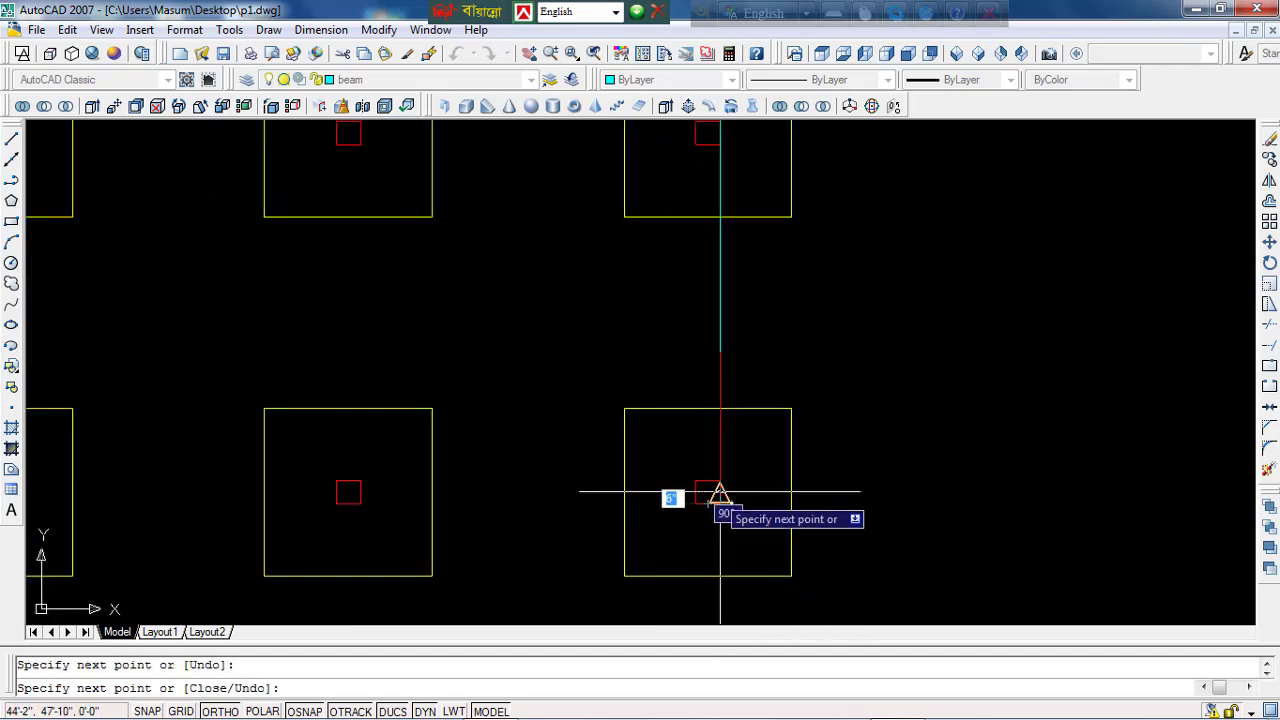
key(Return)
Step: Copy the top beam line down to three positions, including the bottom footing row
scroll(722, 488, down, 2)
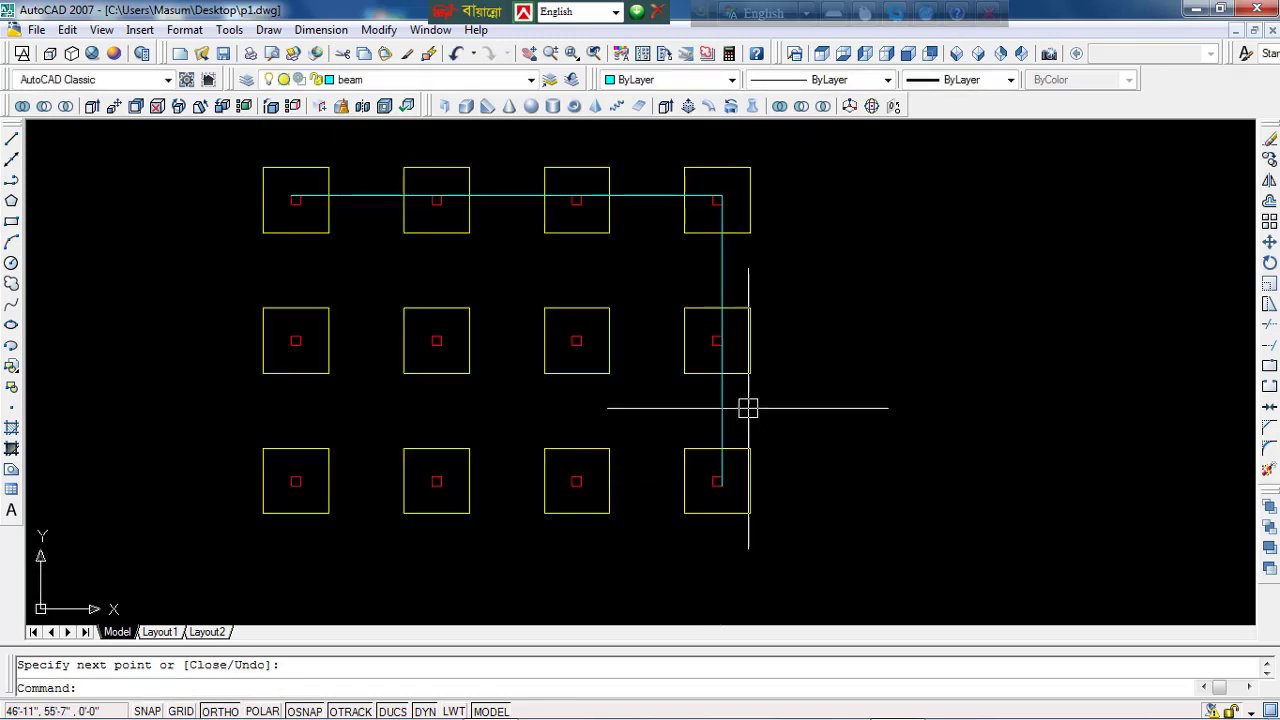
scroll(680, 300, up, 2)
click(659, 239)
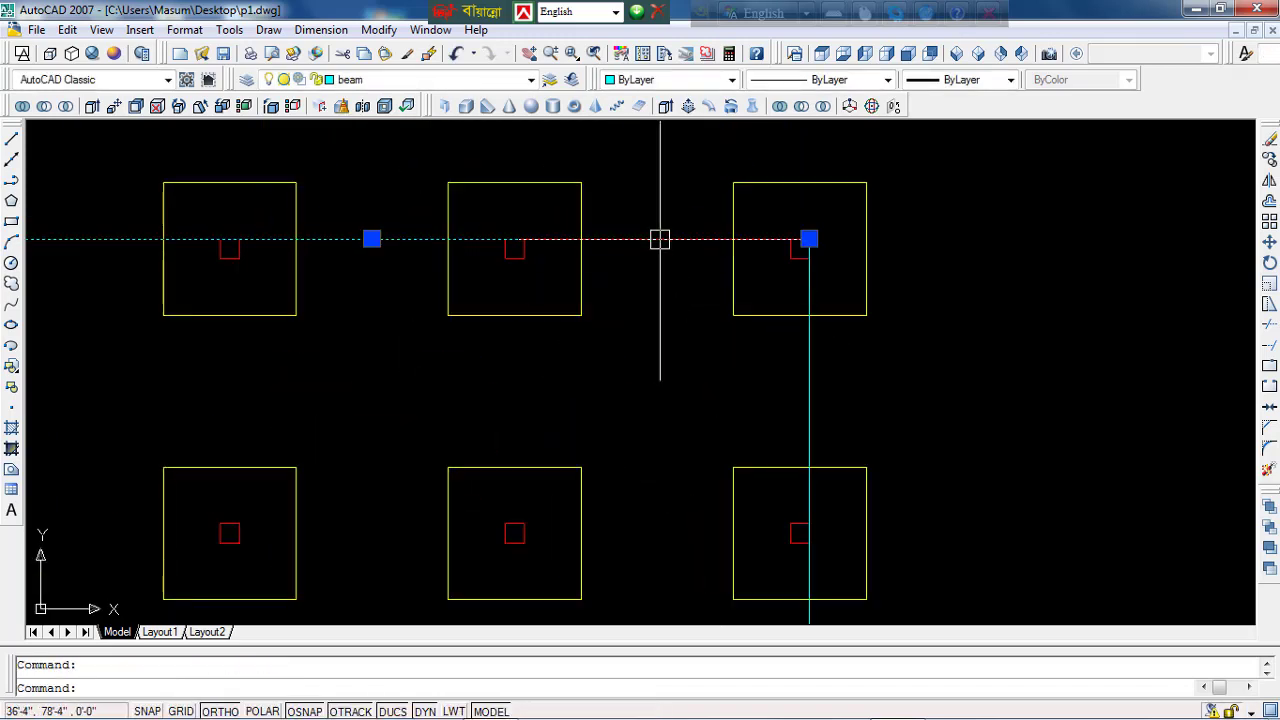
text(co)
key(Return)
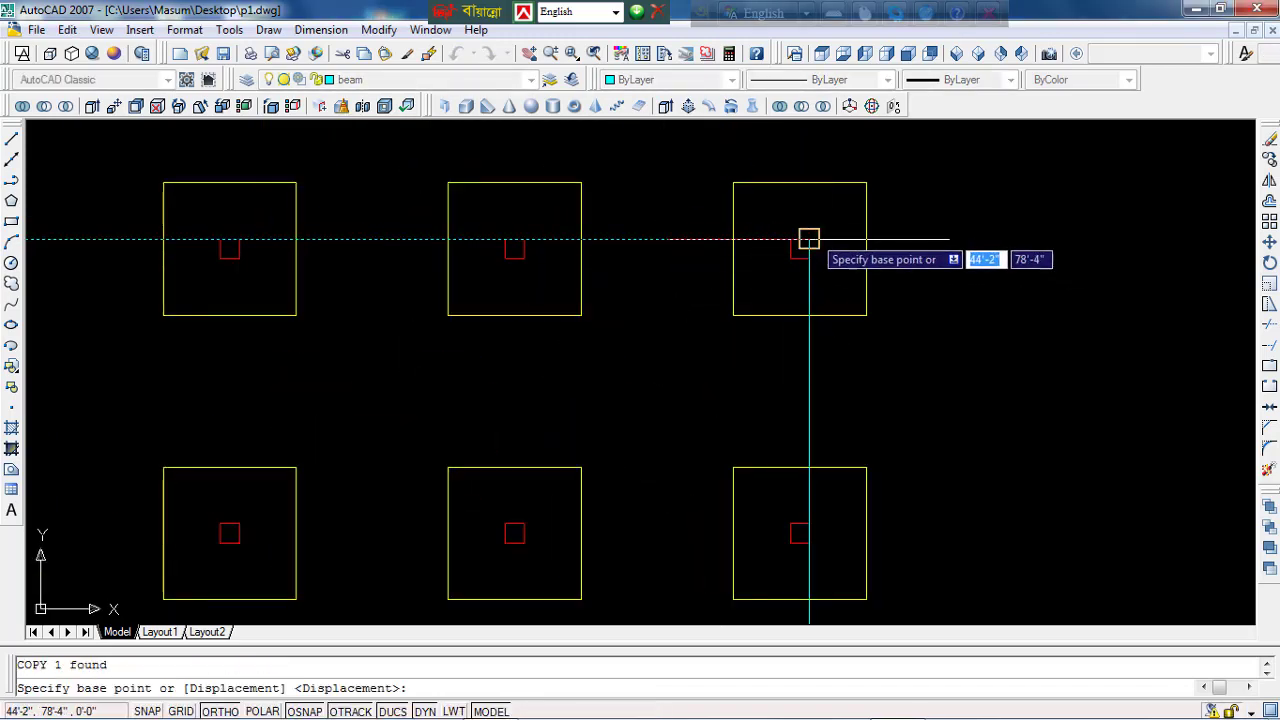
click(809, 239)
click(809, 258)
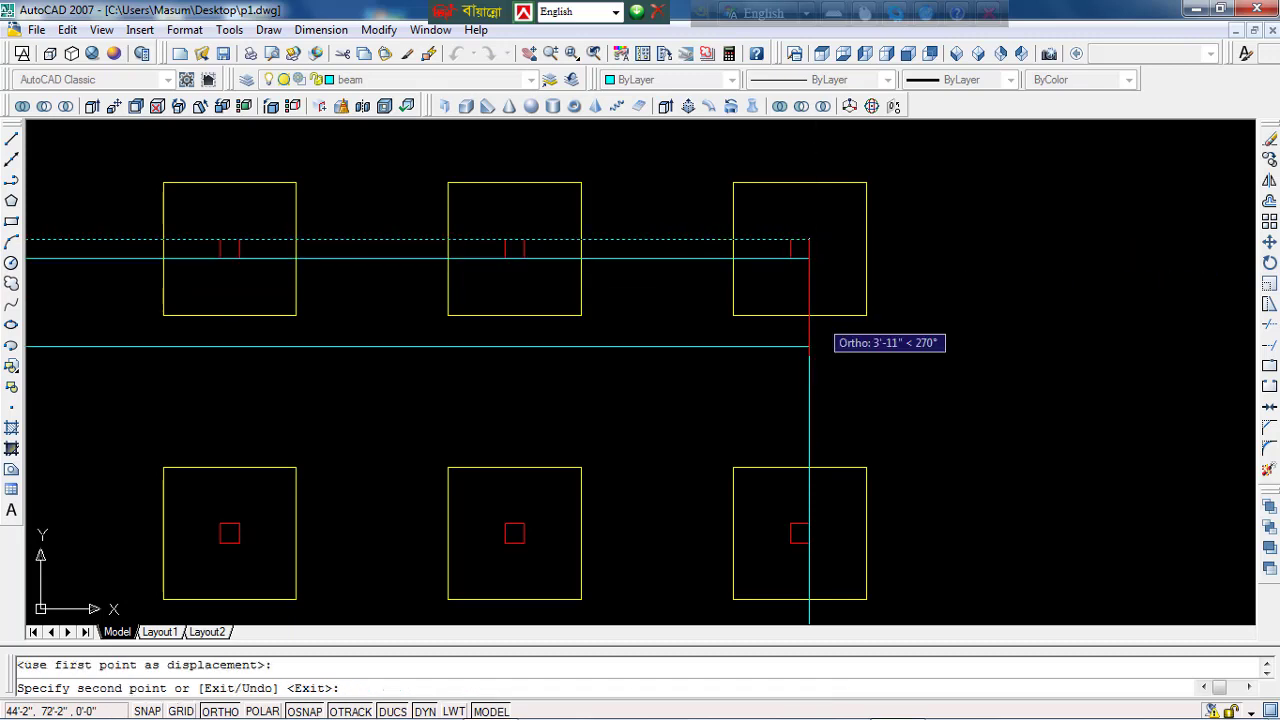
click(809, 525)
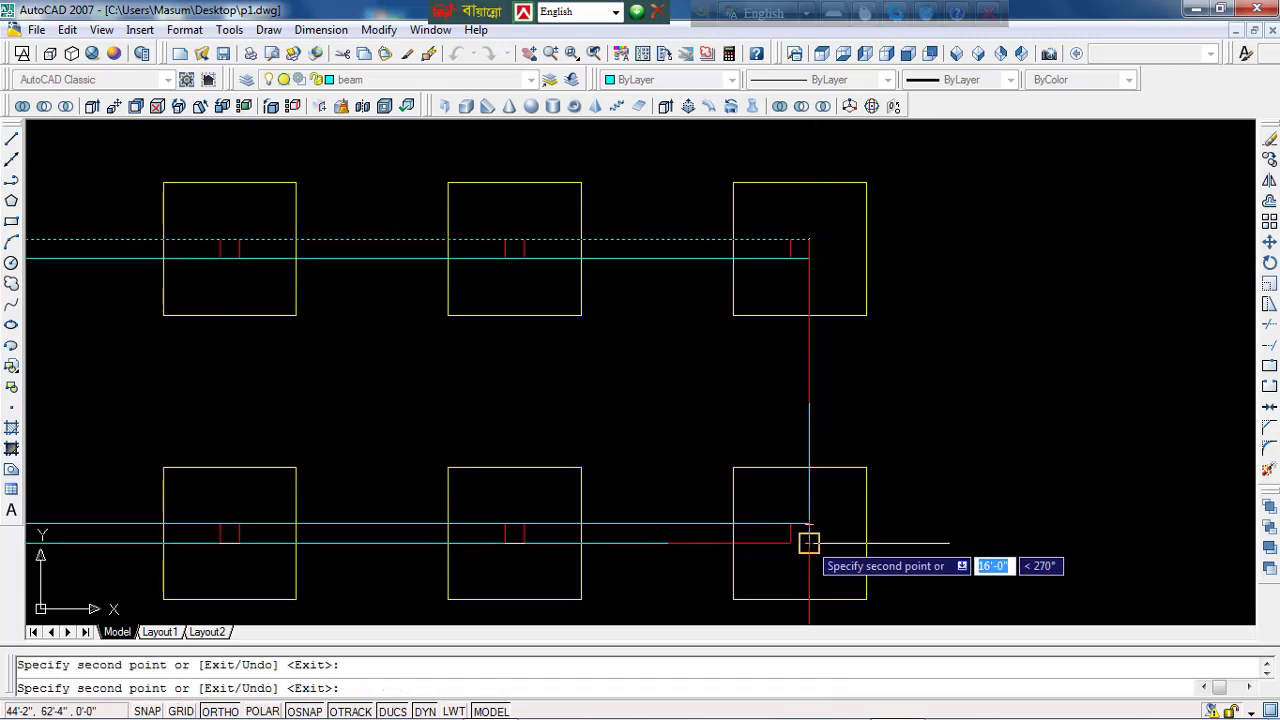
middle_drag(809, 525, 812, 503)
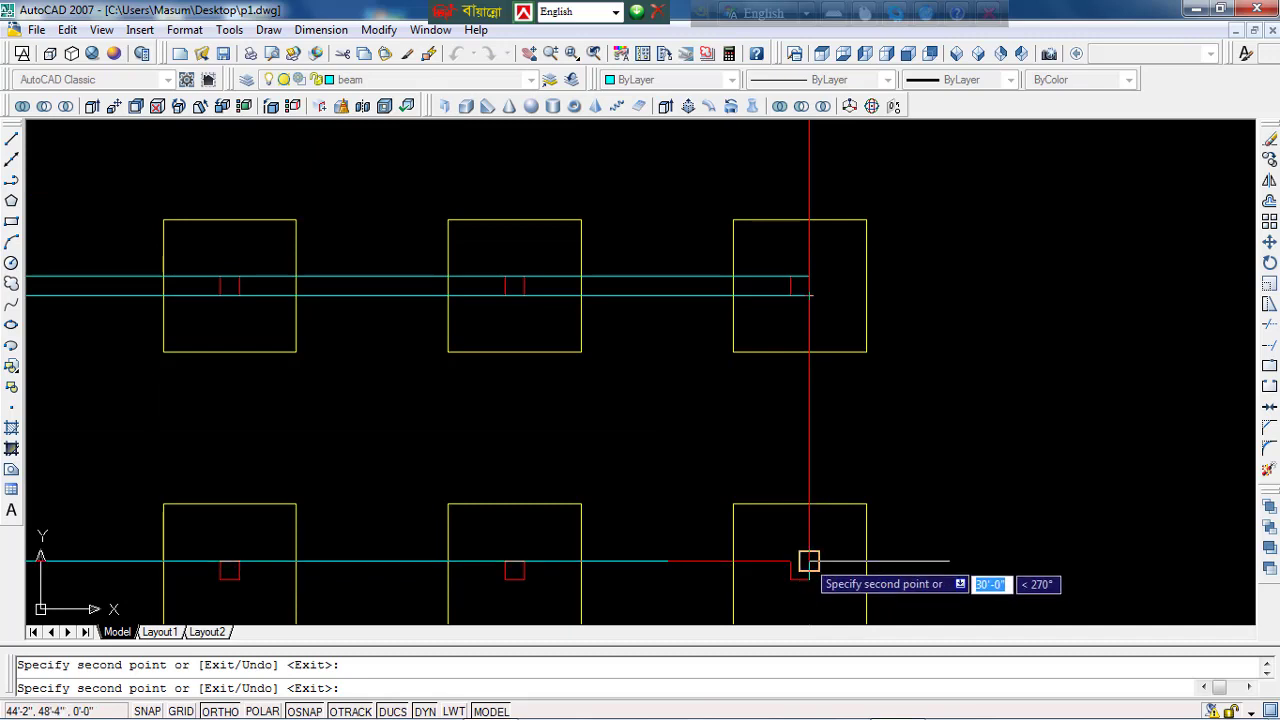
click(809, 561)
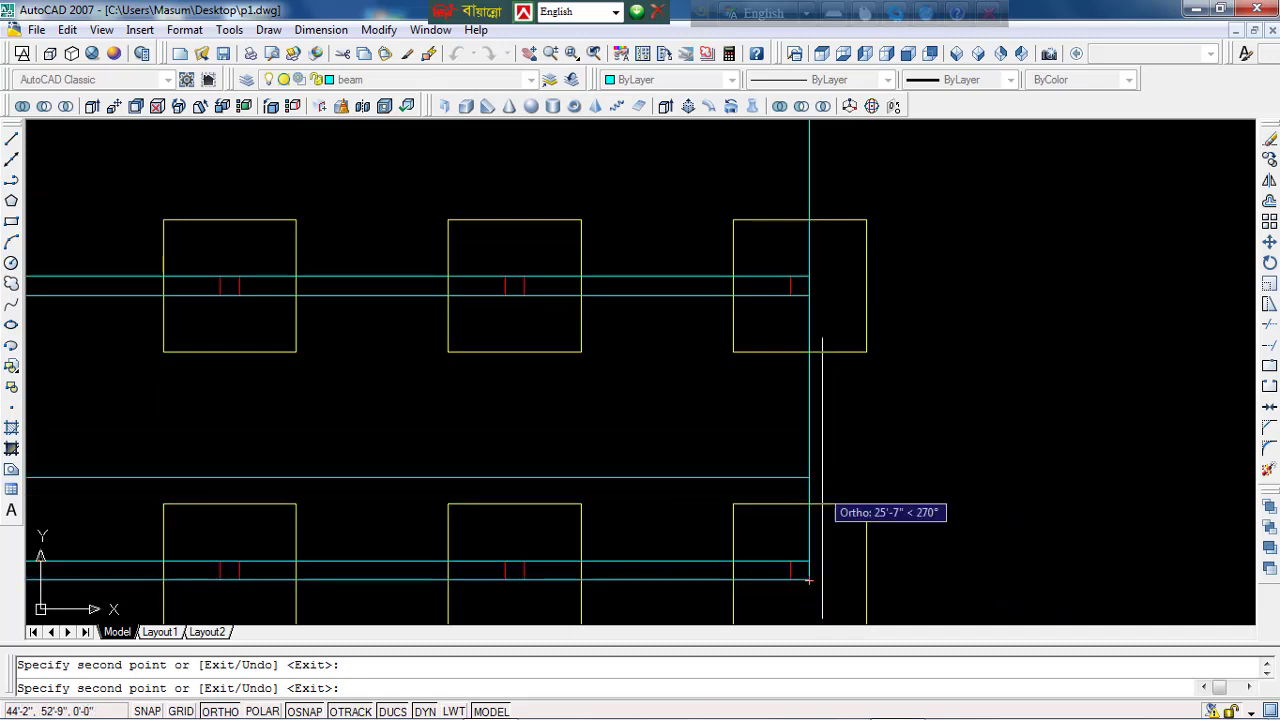
key(Escape)
Step: Copy the vertical beam line onto each footing column, through to the leftmost one
click(879, 396)
click(721, 455)
text(co)
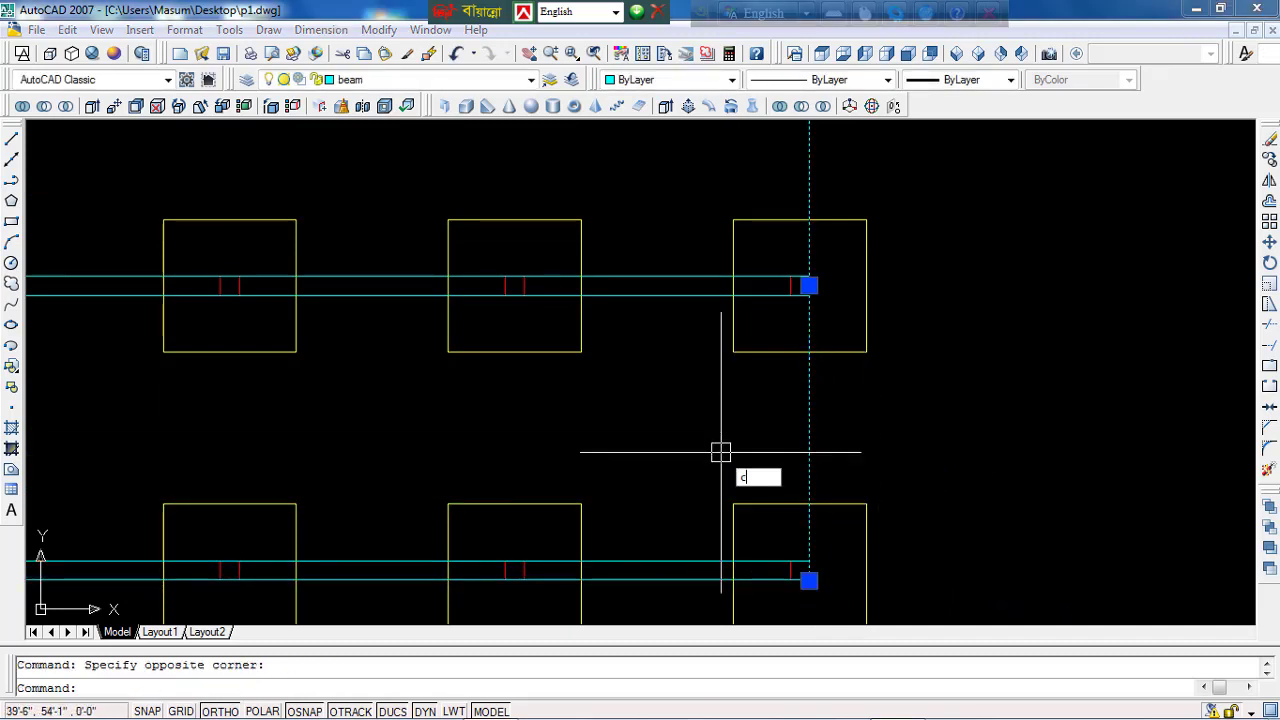
key(Return)
click(809, 579)
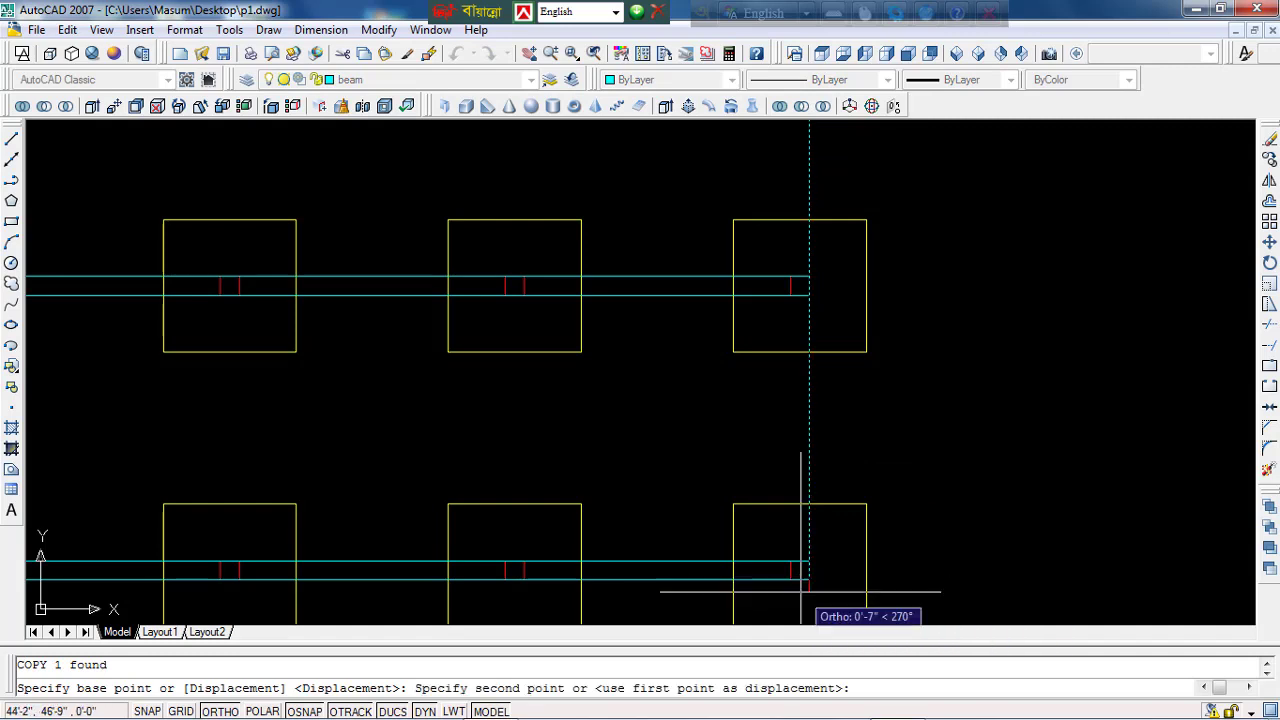
click(790, 579)
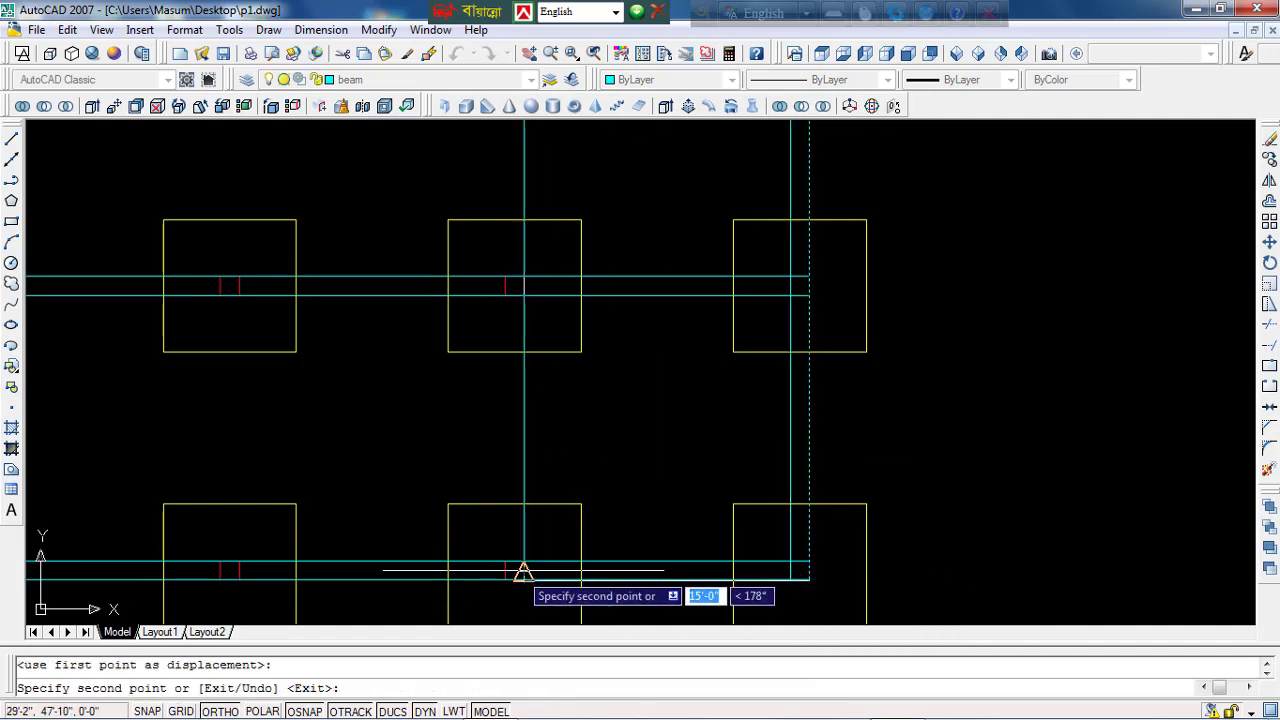
click(524, 580)
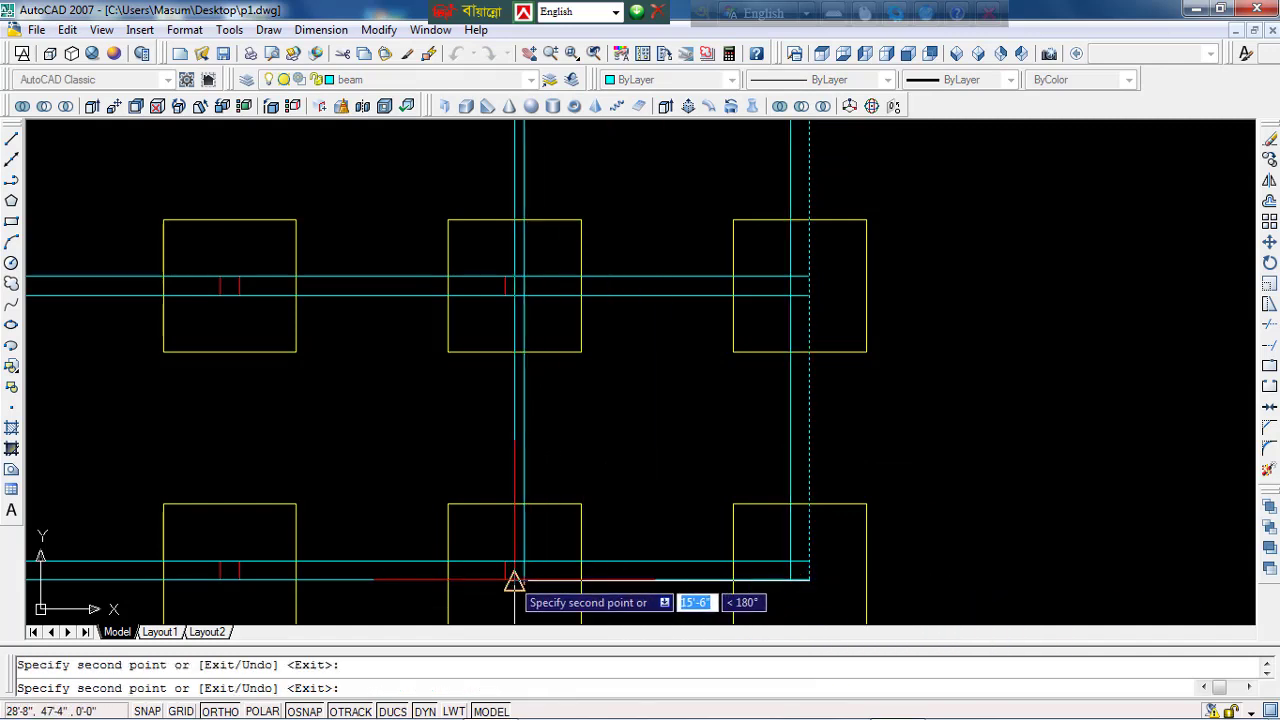
middle_drag(362, 583, 743, 434)
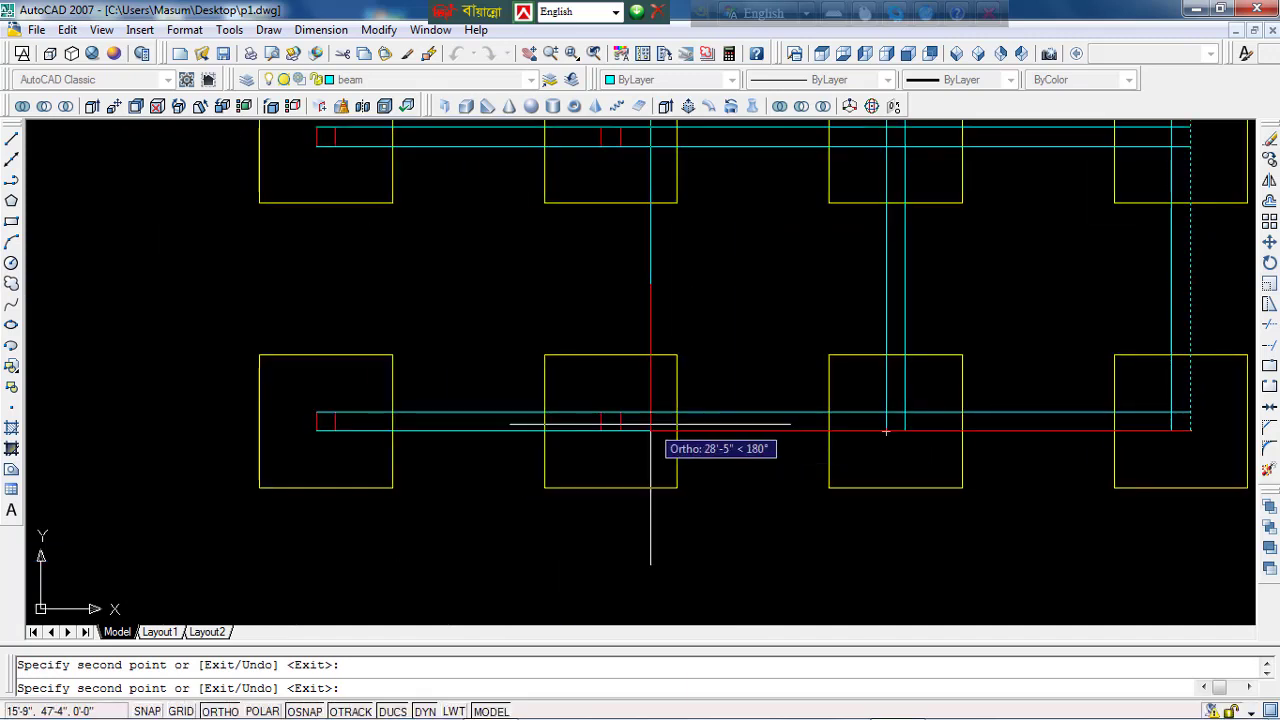
click(620, 430)
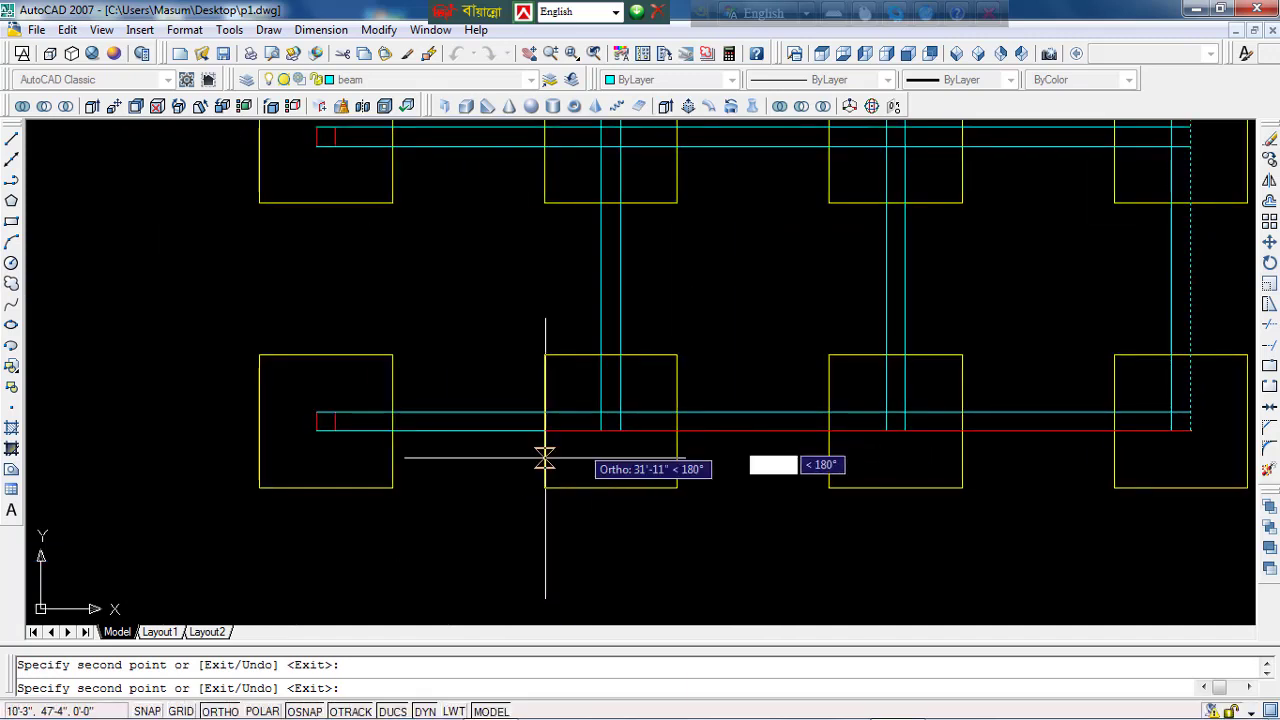
click(335, 430)
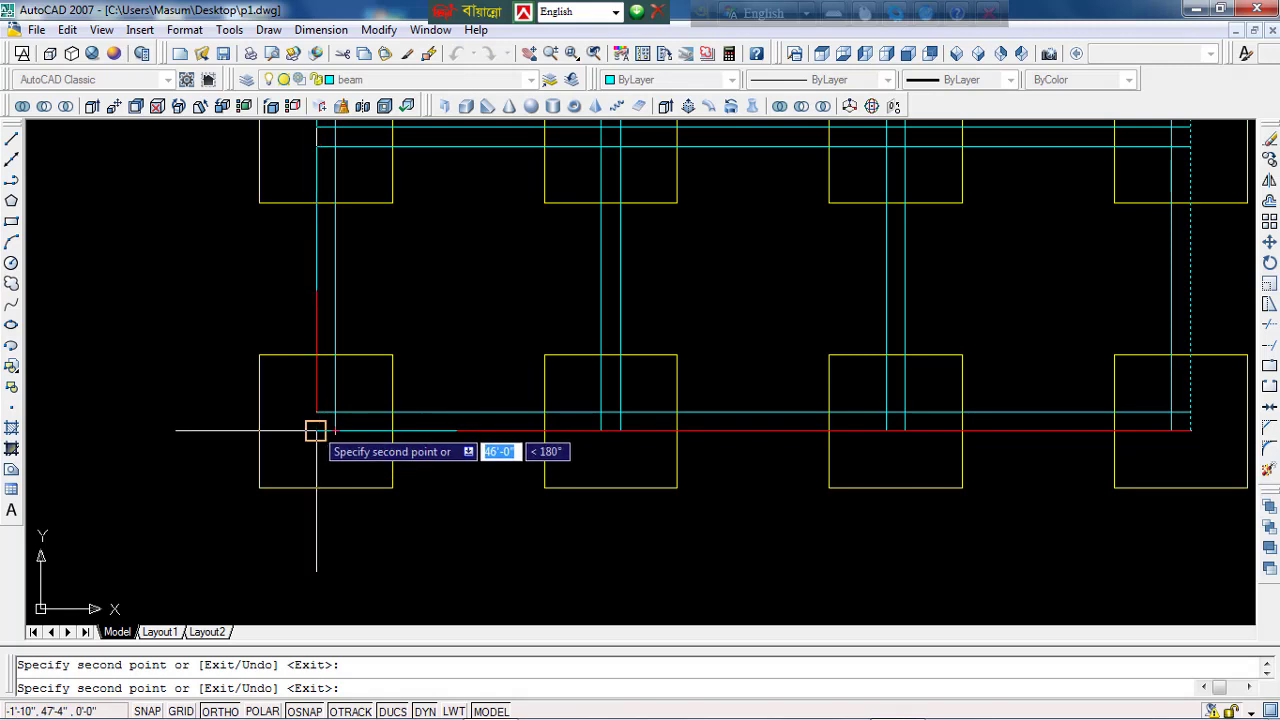
scroll(765, 398, down, 4)
mouse_move(765, 408)
middle_down()
mouse_move(706, 494)
mouse_move(728, 447)
middle_up()
key(Escape)
scroll(740, 450, up, 3)
scroll(729, 447, down, 2)
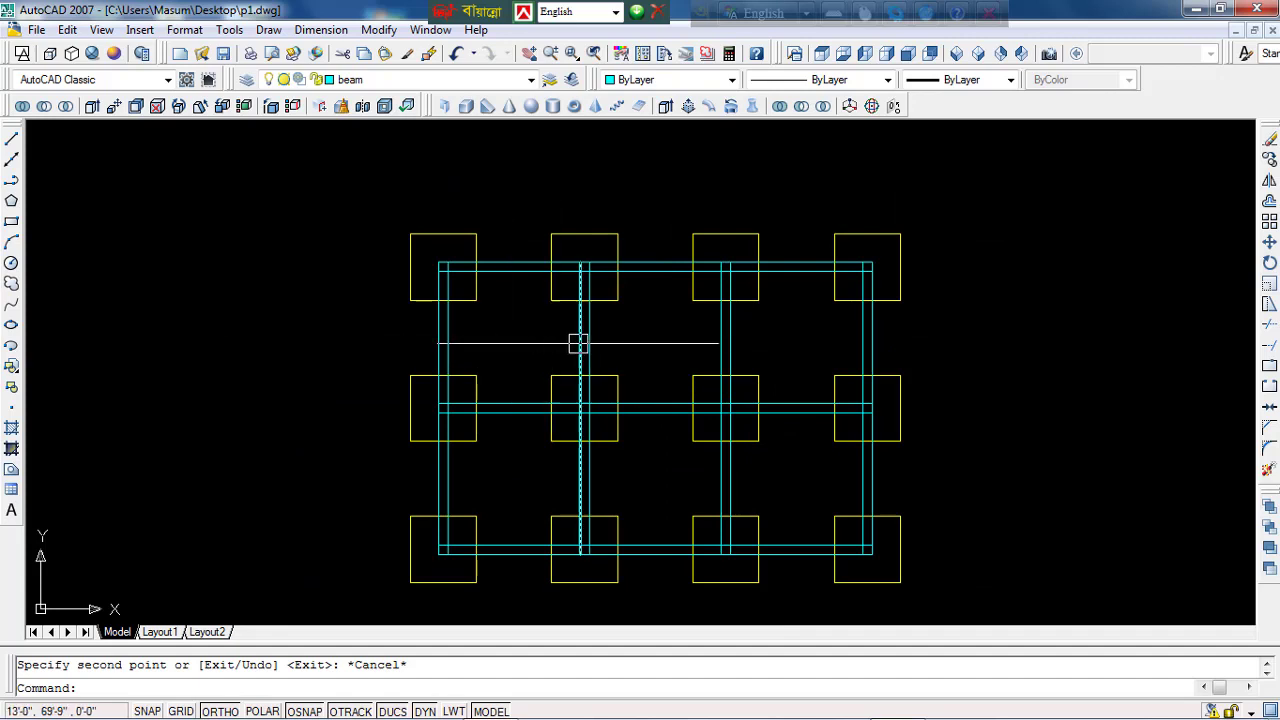
key(Escape)
click(418, 80)
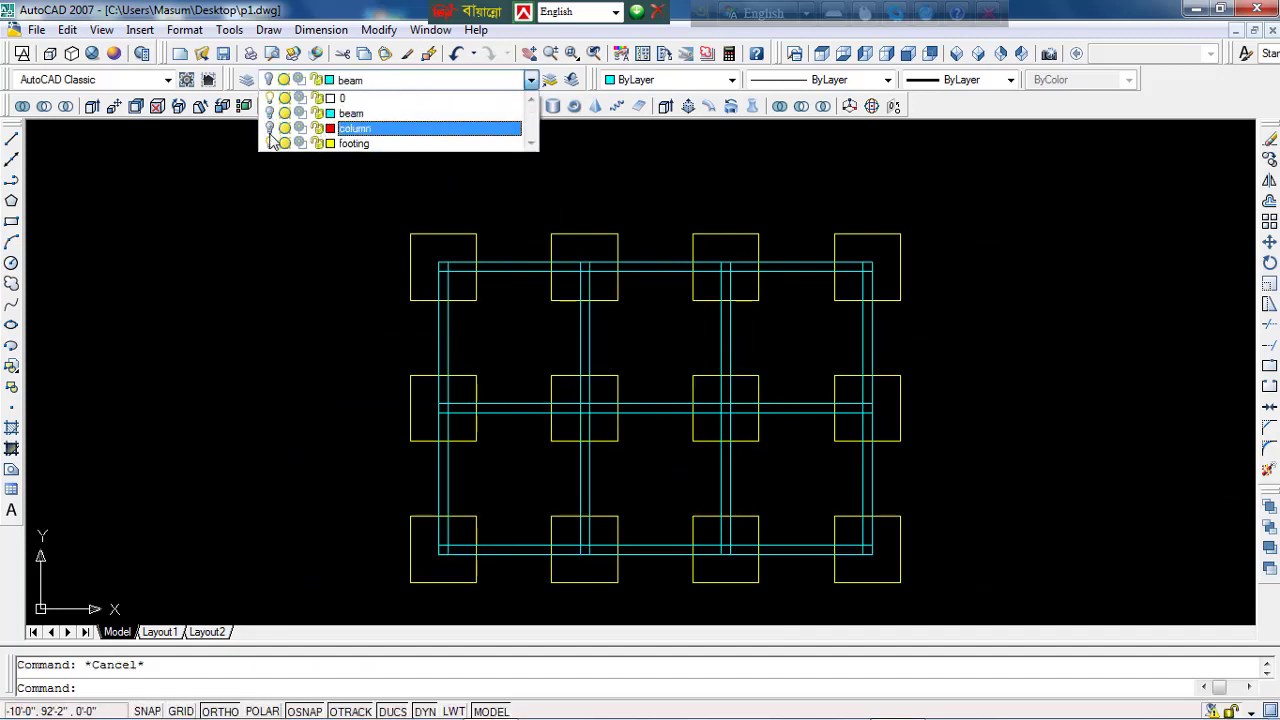
click(270, 180)
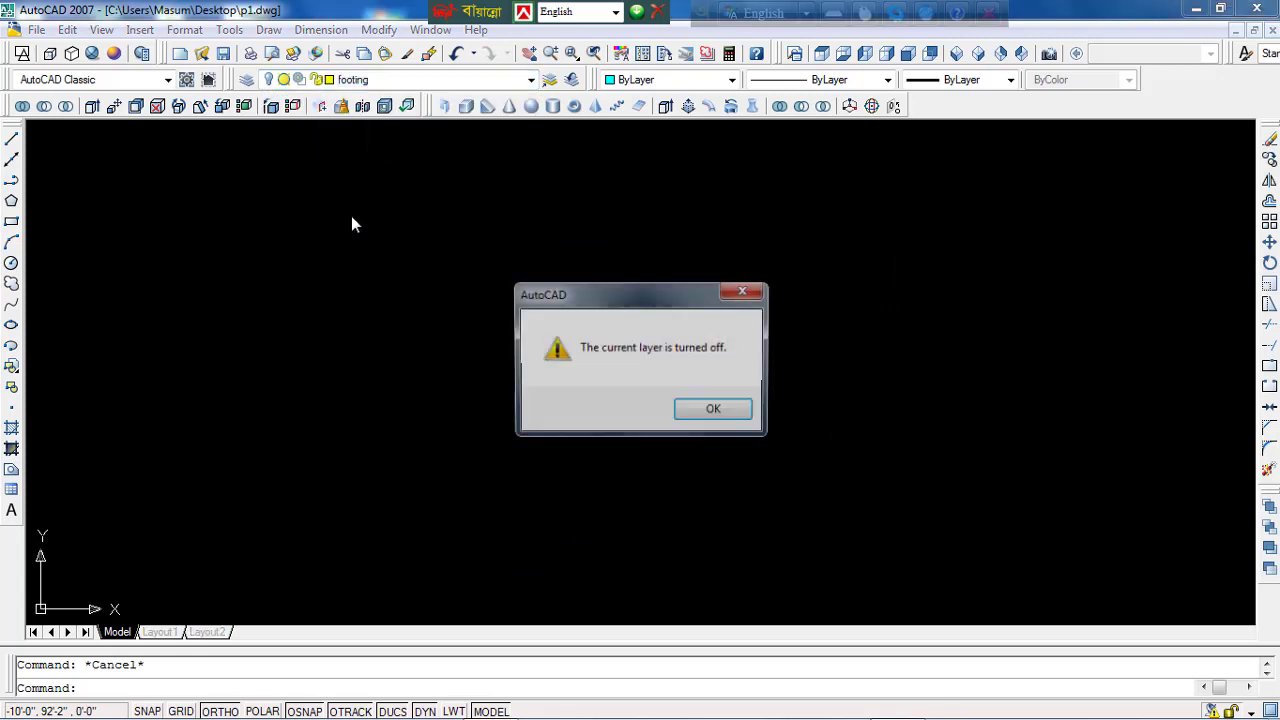
key(Return)
click(402, 79)
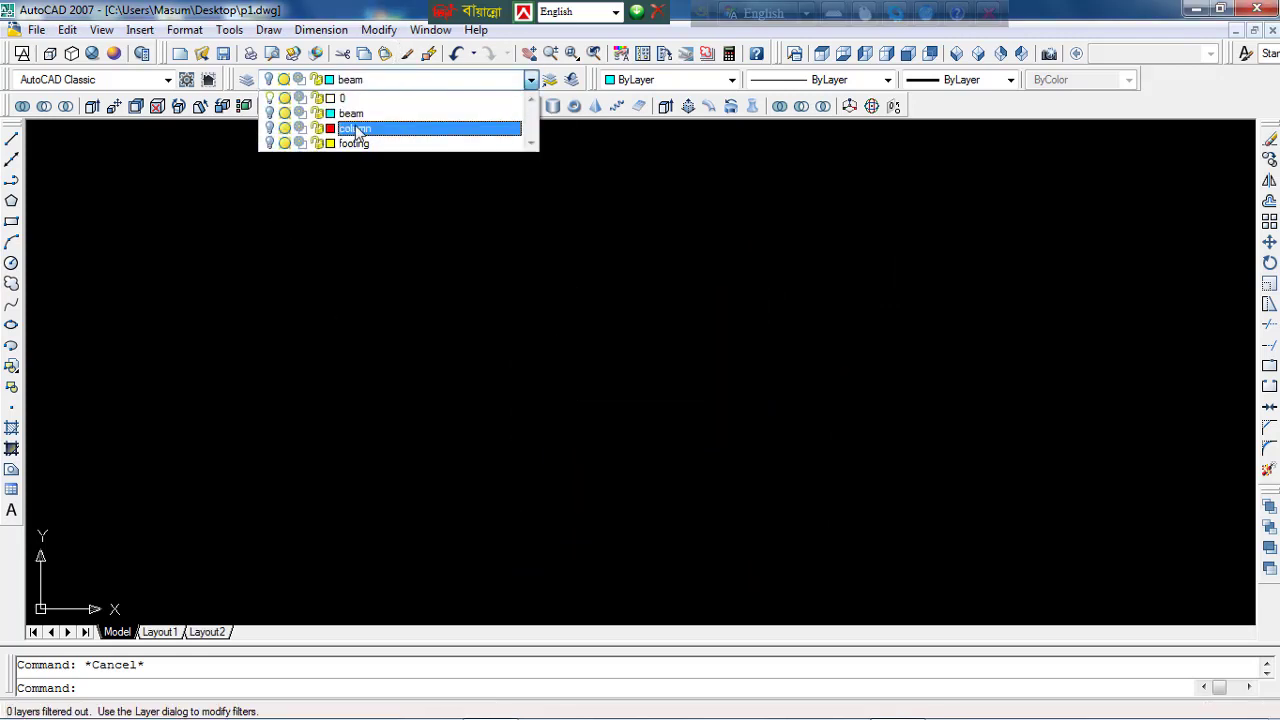
click(269, 143)
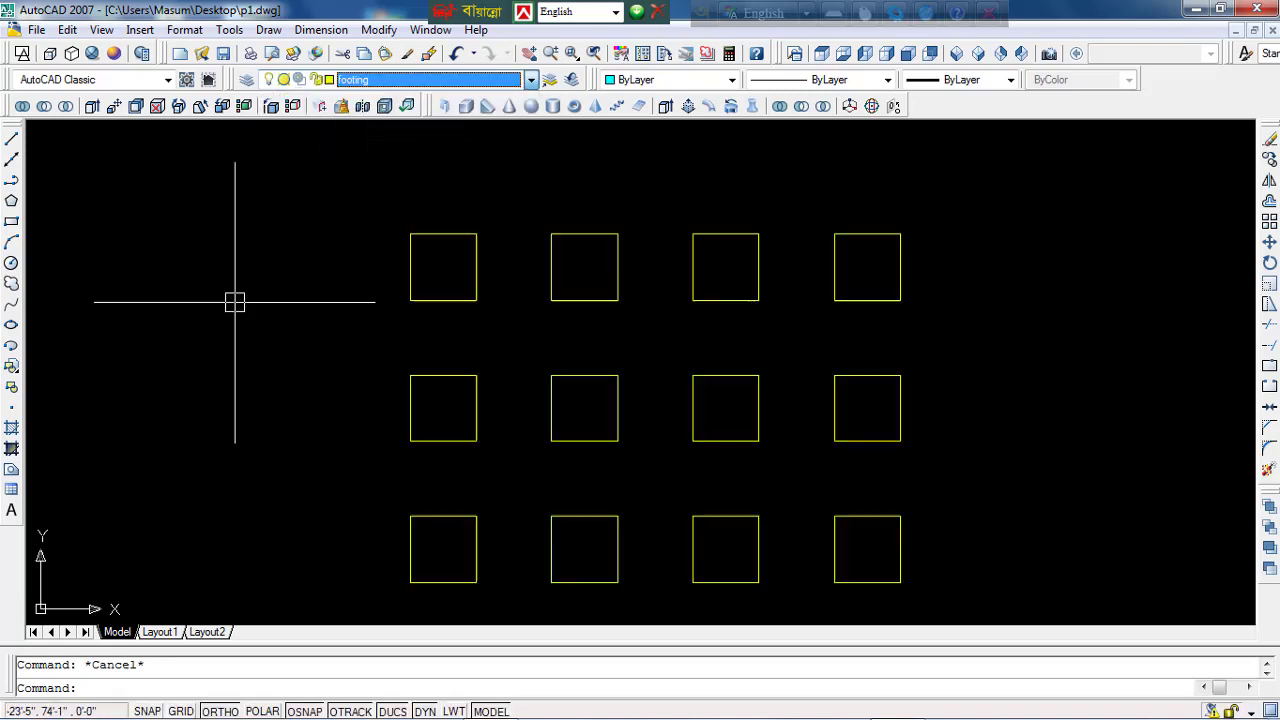
click(383, 86)
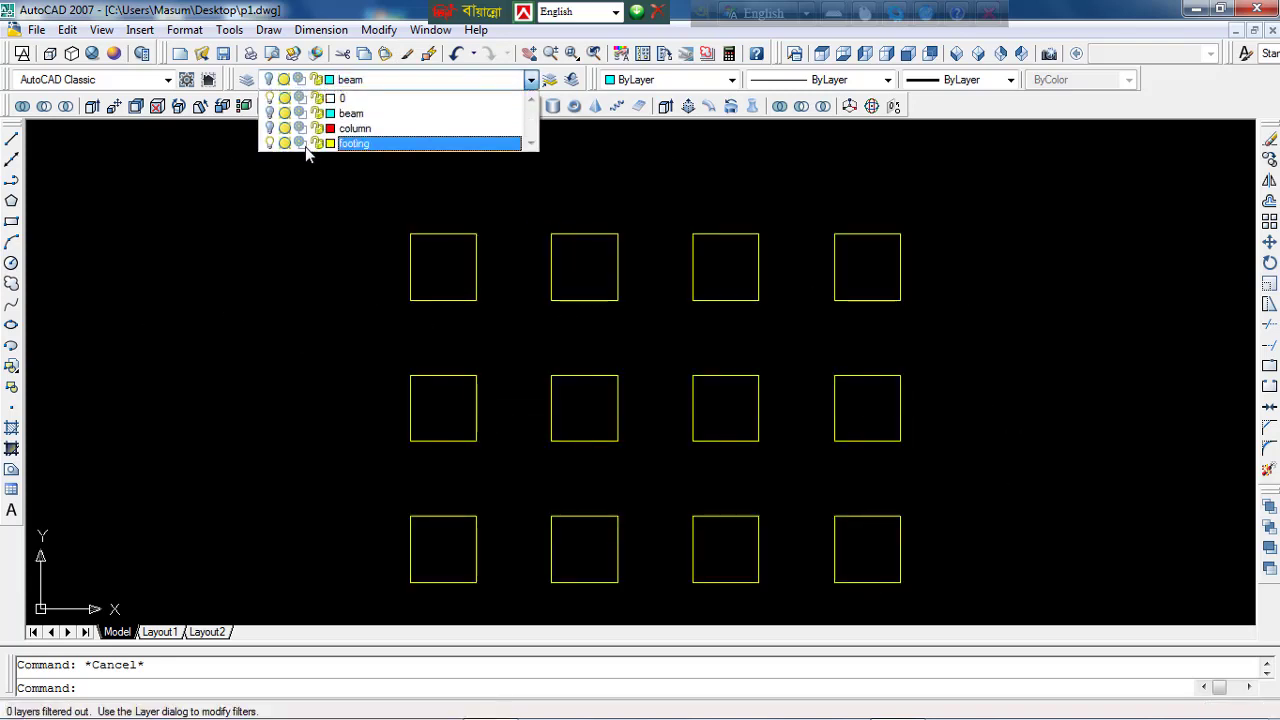
click(272, 127)
click(251, 216)
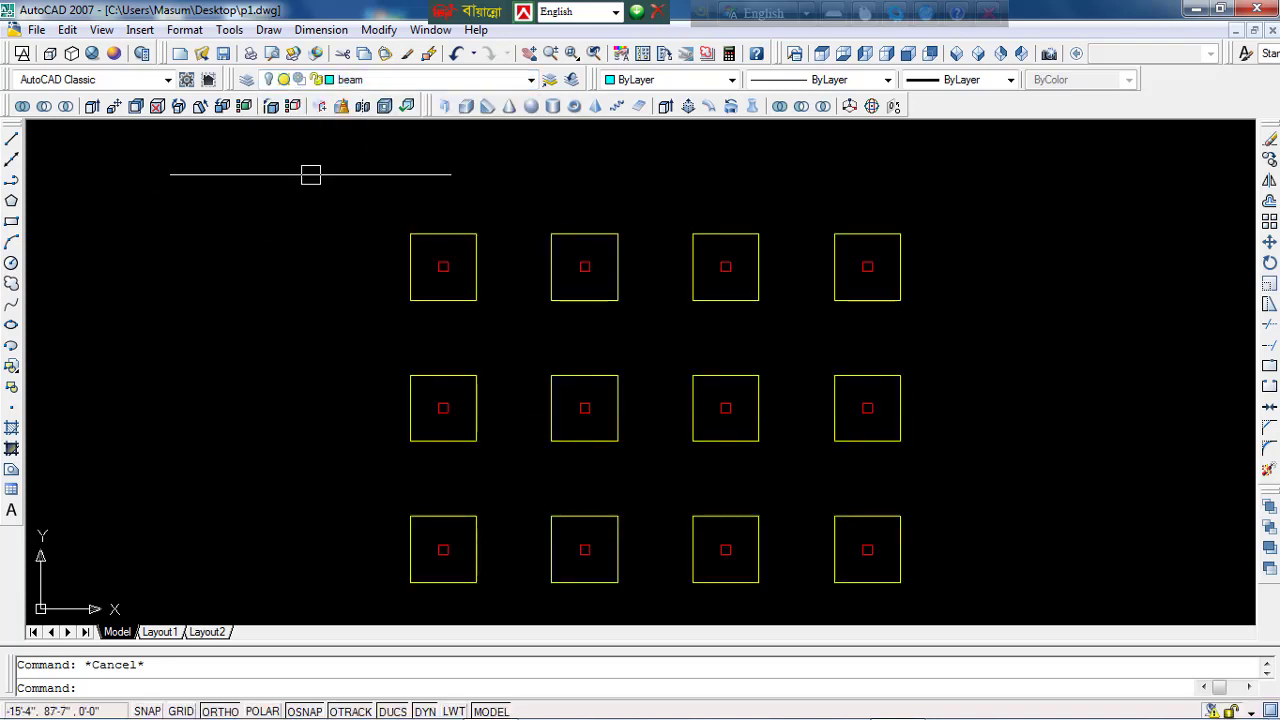
click(385, 88)
click(269, 113)
click(268, 233)
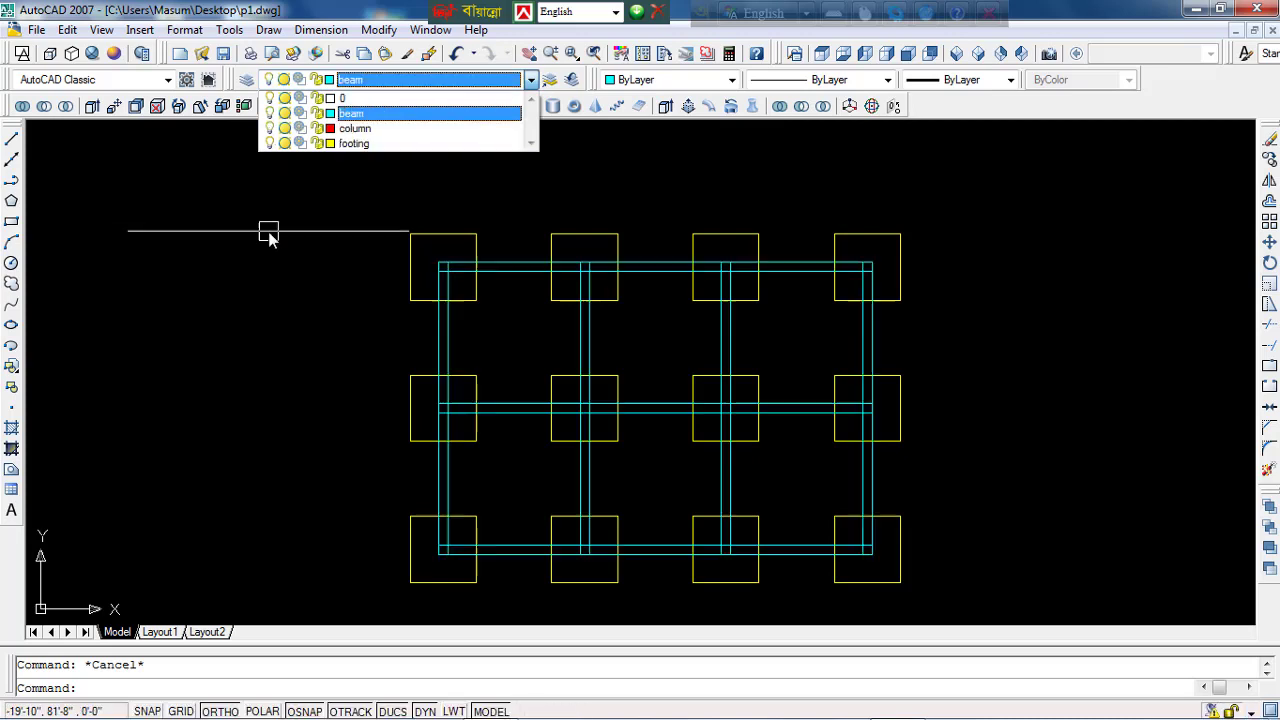
click(268, 233)
scroll(714, 337, down, 1)
scroll(651, 374, down, 1)
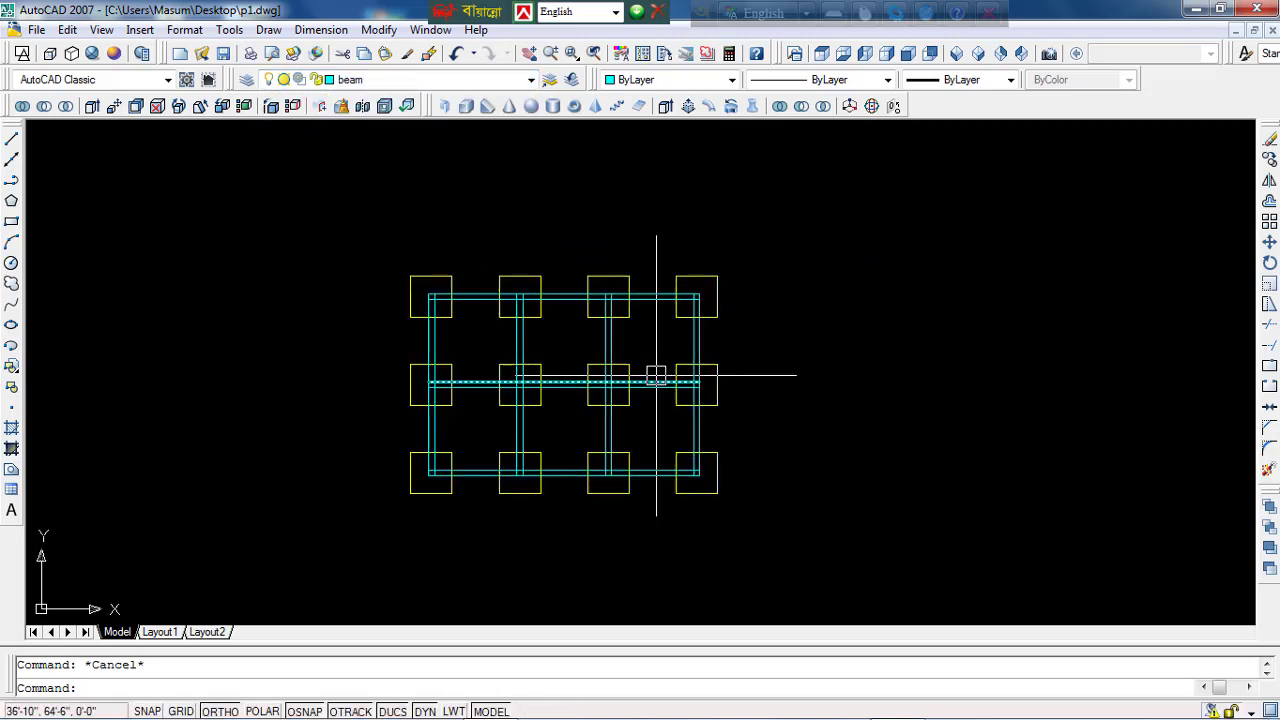
scroll(561, 385, up, 3)
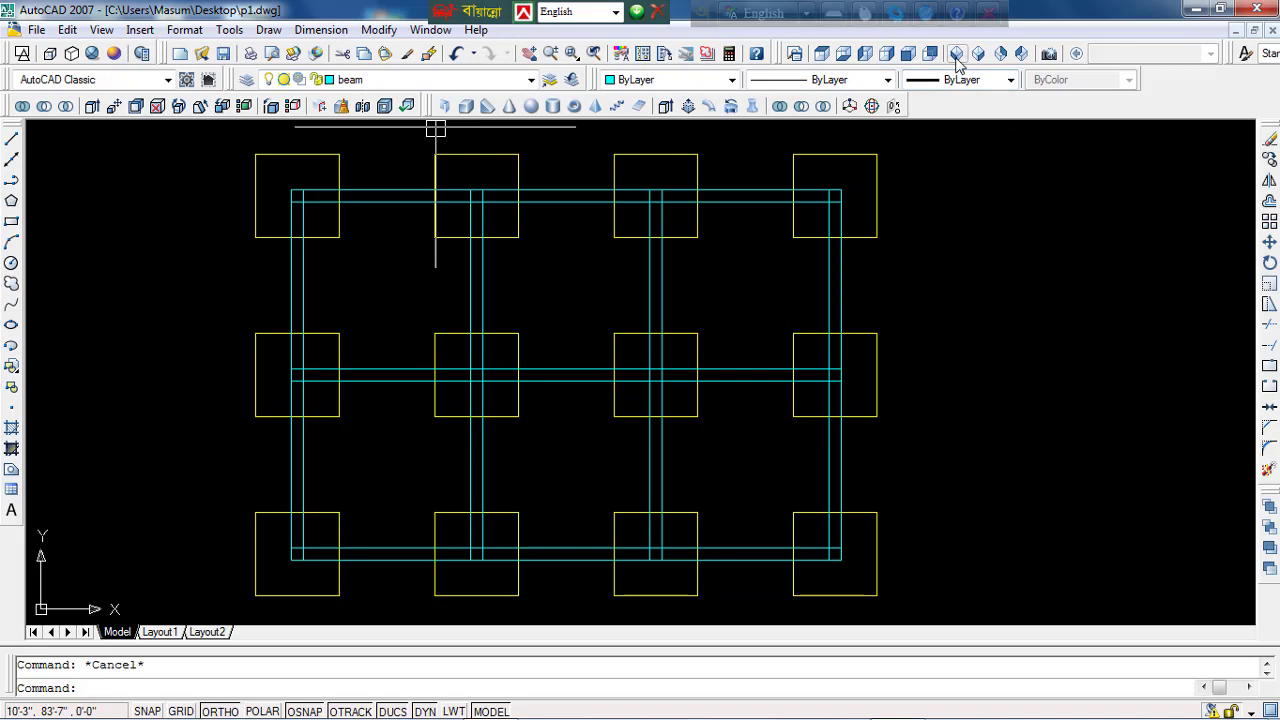
Step: Switch to SW Isometric and zoom and pan until the footing-and-beam grid is centred
click(957, 55)
scroll(857, 267, down, 3)
middle_drag(877, 269, 786, 354)
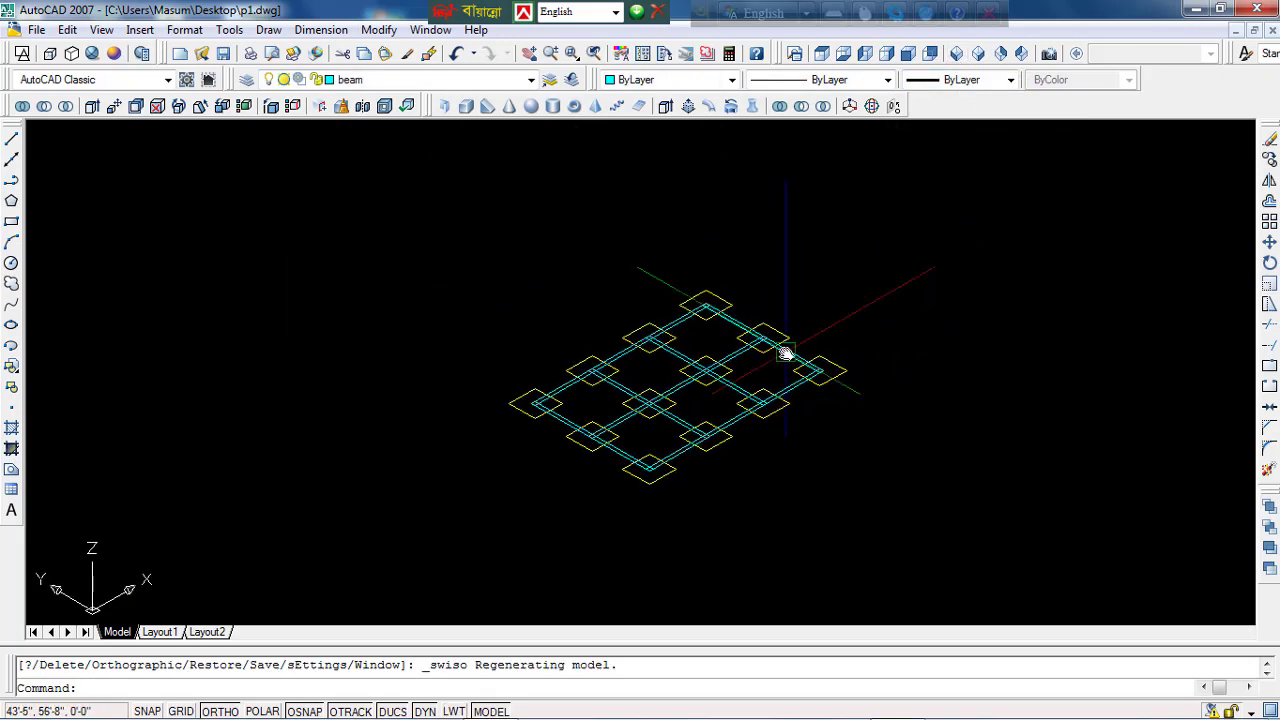
scroll(650, 430, up, 5)
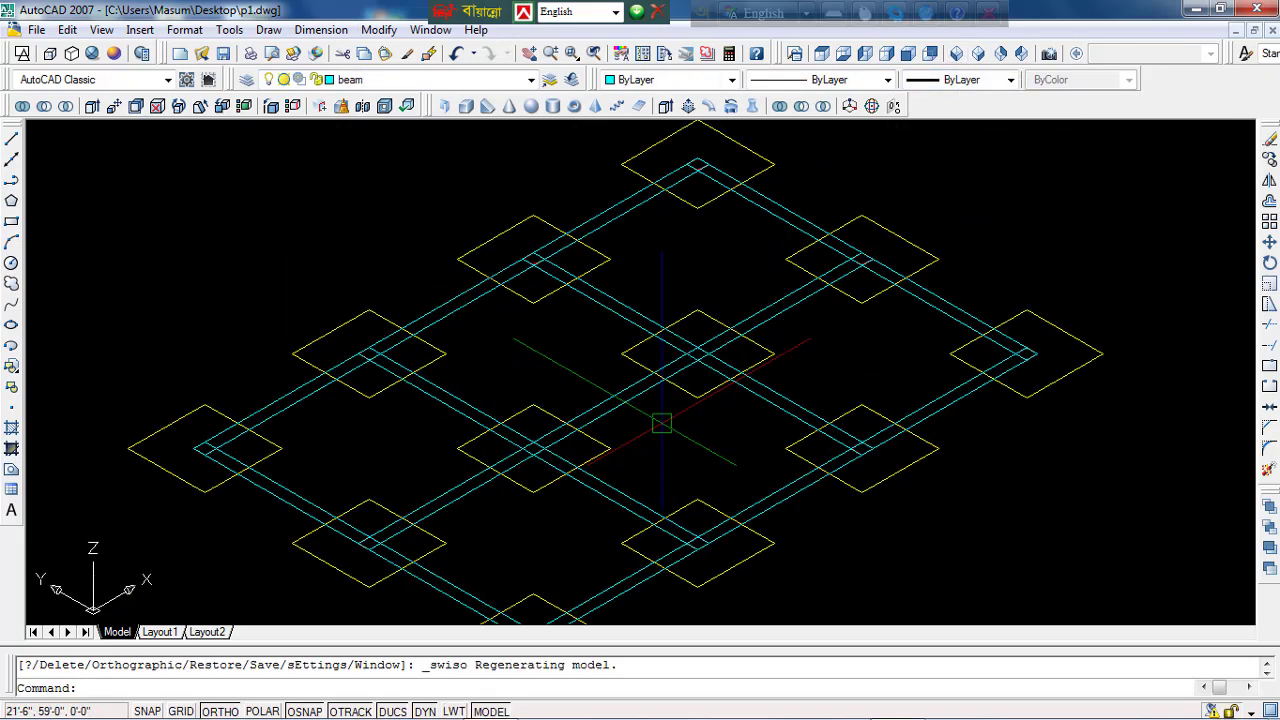
middle_drag(686, 426, 650, 430)
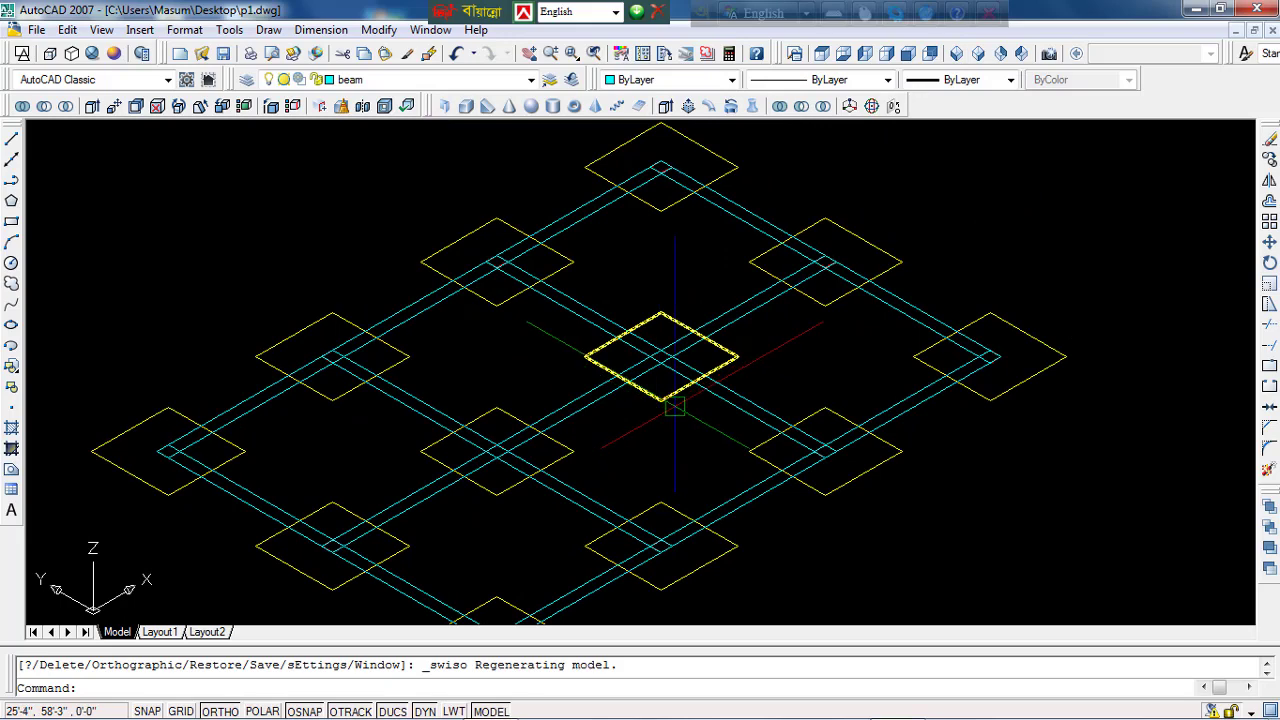
scroll(676, 405, down, 2)
scroll(690, 428, up, 3)
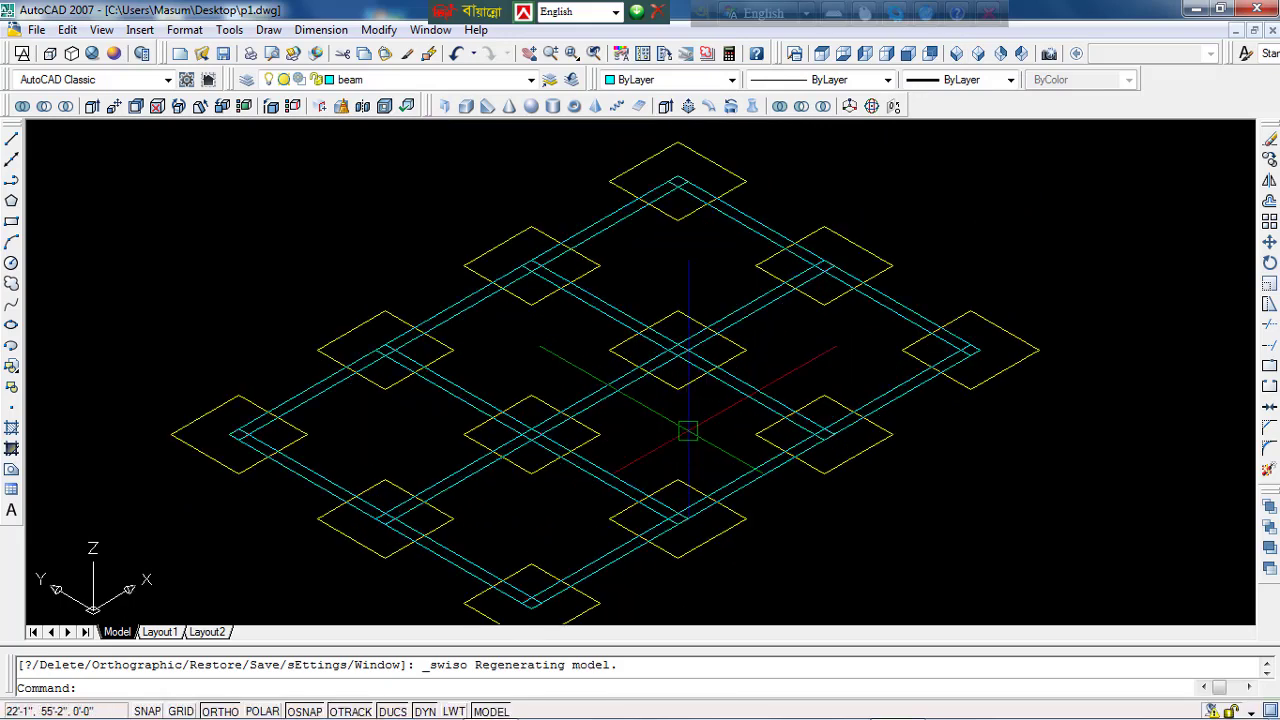
middle_drag(700, 433, 726, 442)
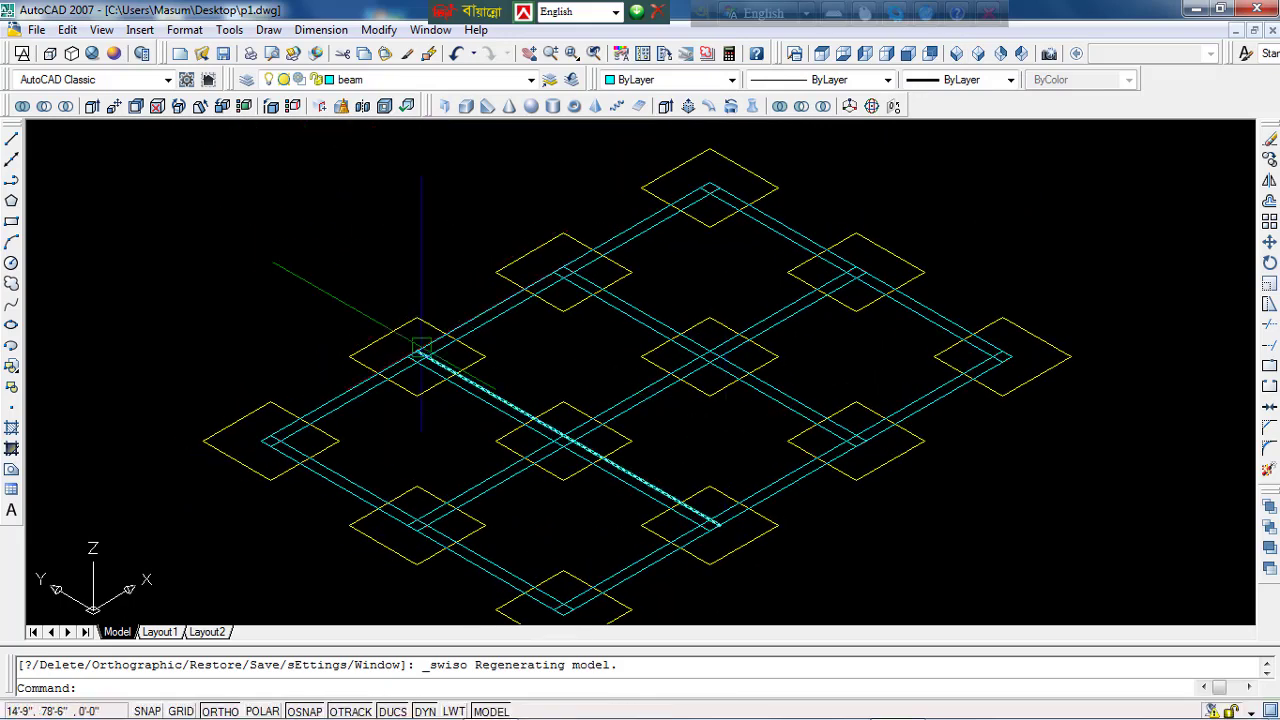
click(384, 80)
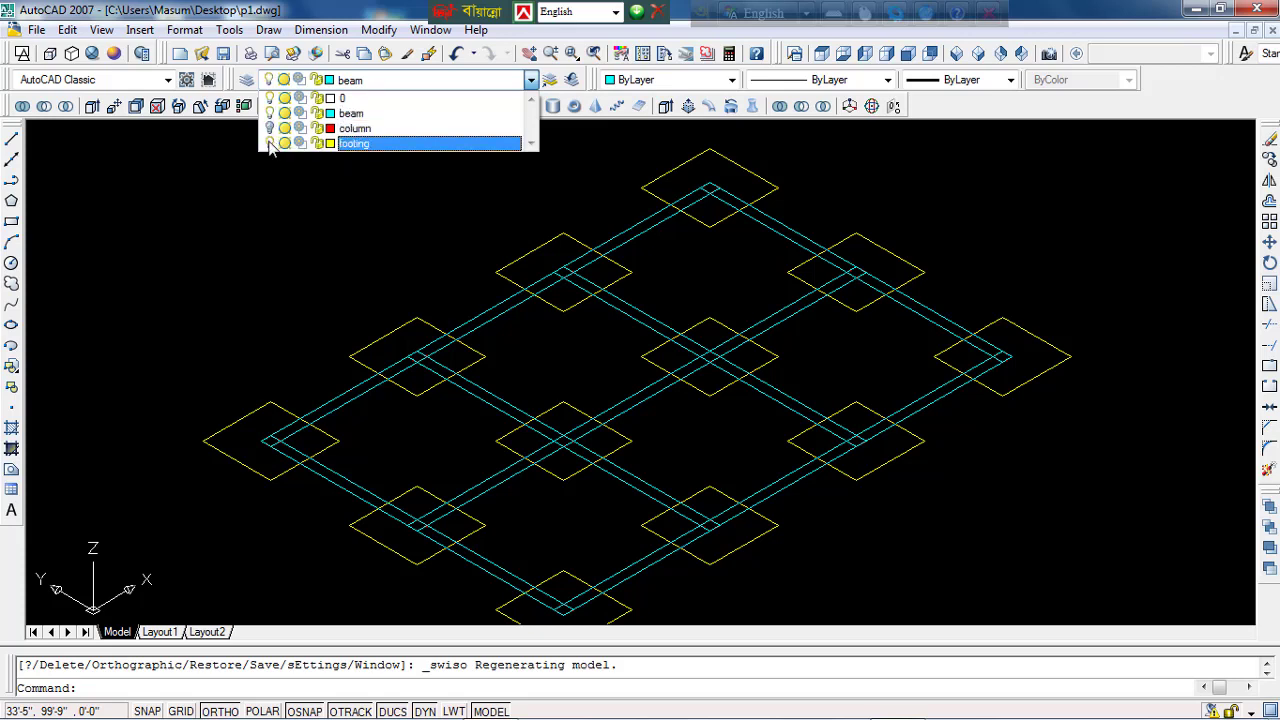
Step: Change layer visibility in the layer list so the beam layer is turned off
click(265, 233)
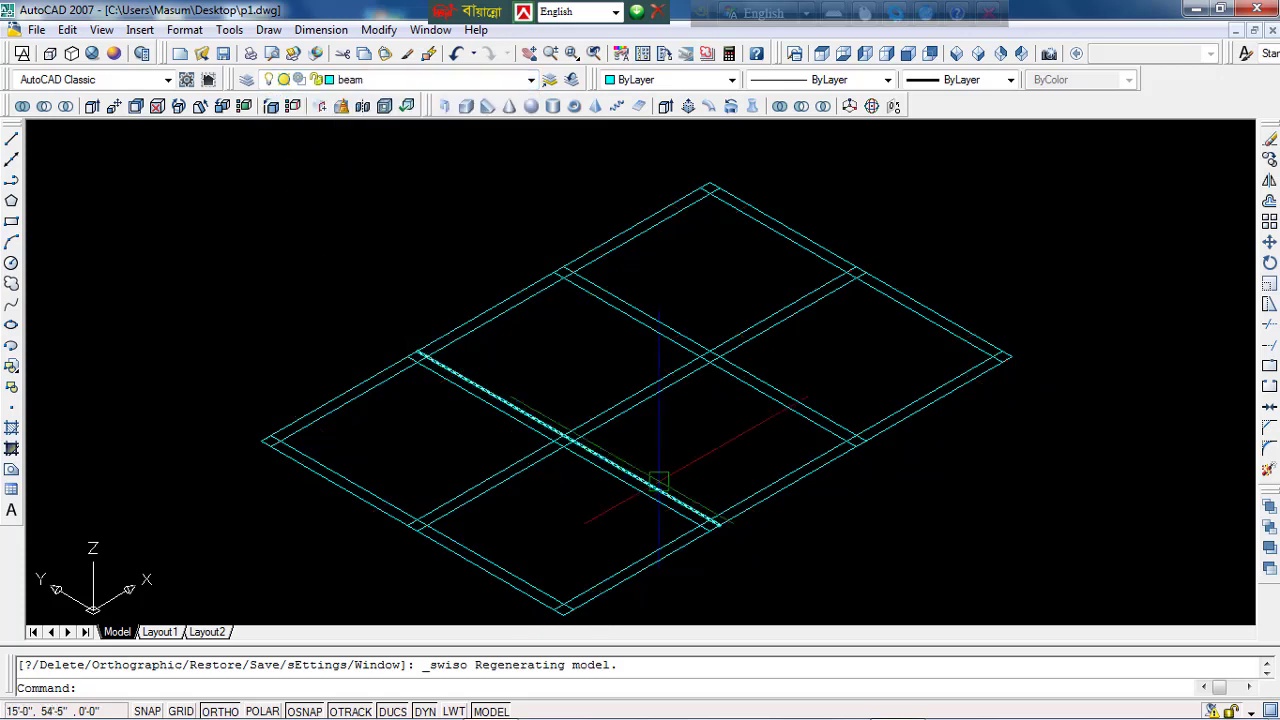
click(424, 82)
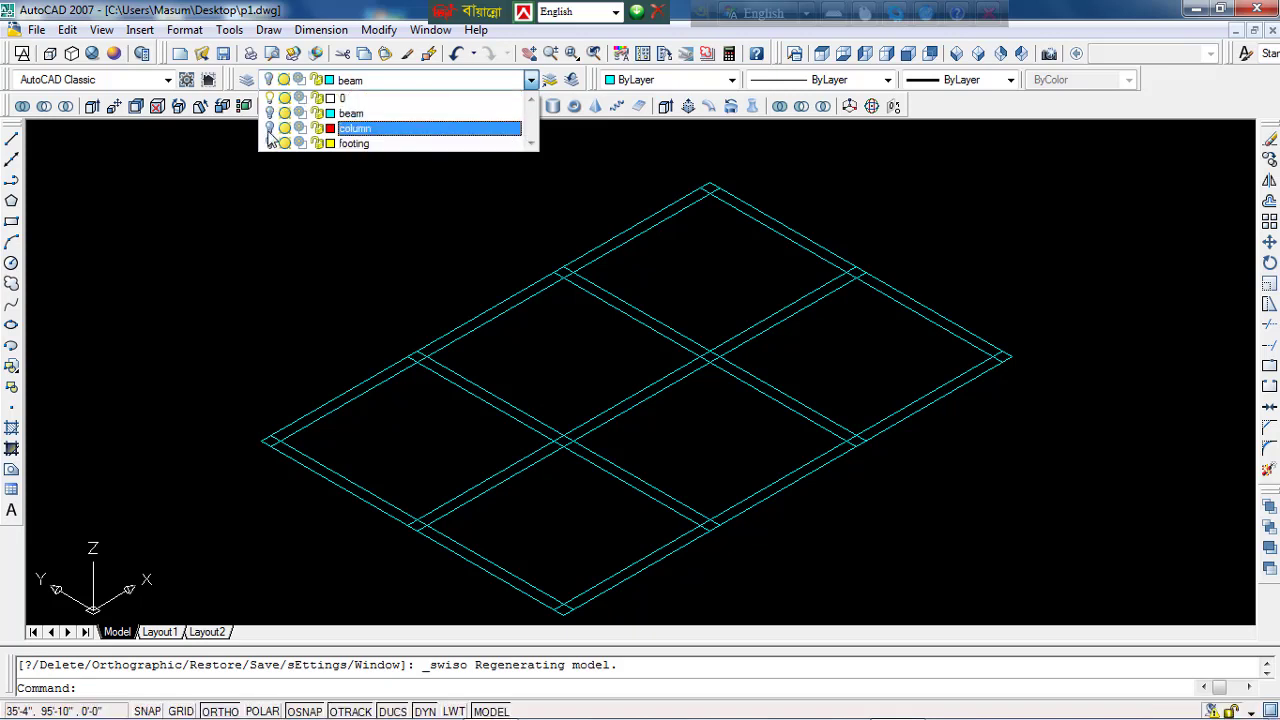
click(330, 250)
click(714, 413)
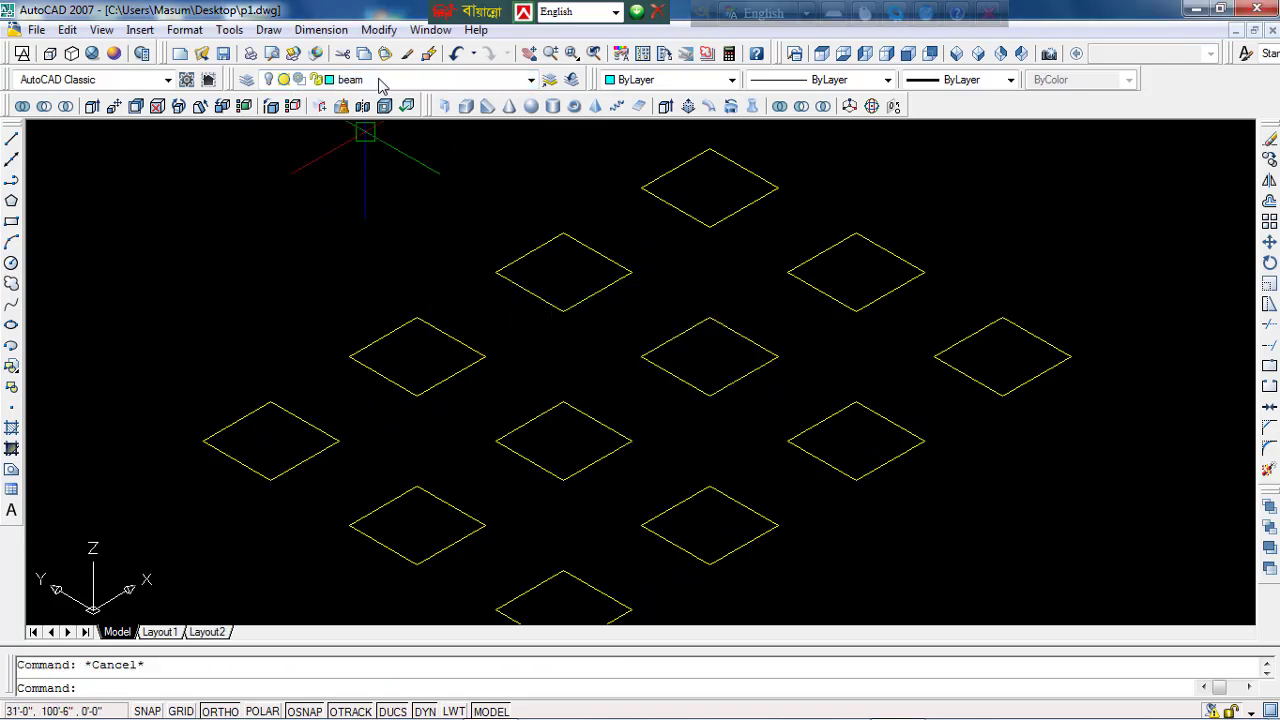
Step: Make footing the current layer and zoom so the twelve footing outlines fill the view
click(380, 80)
click(370, 143)
scroll(667, 388, down, 5)
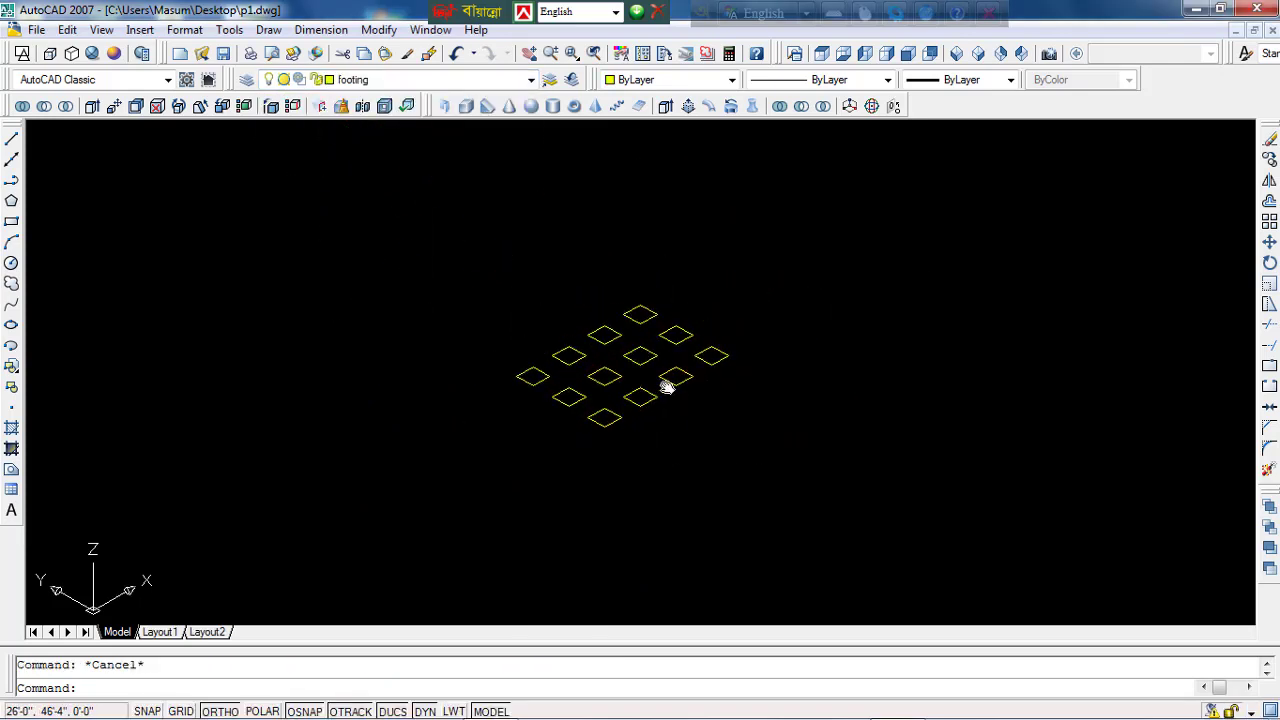
scroll(667, 388, up, 1)
scroll(660, 380, up, 3)
scroll(645, 371, up, 1)
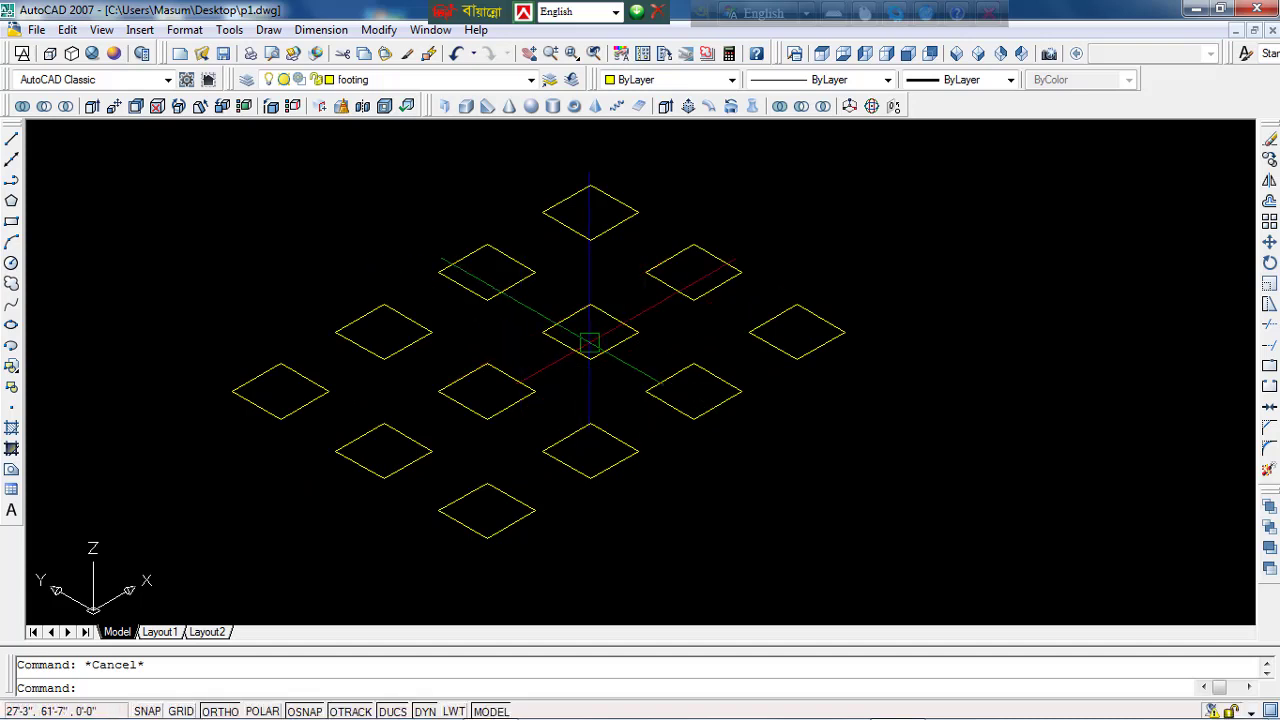
middle_drag(586, 366, 687, 404)
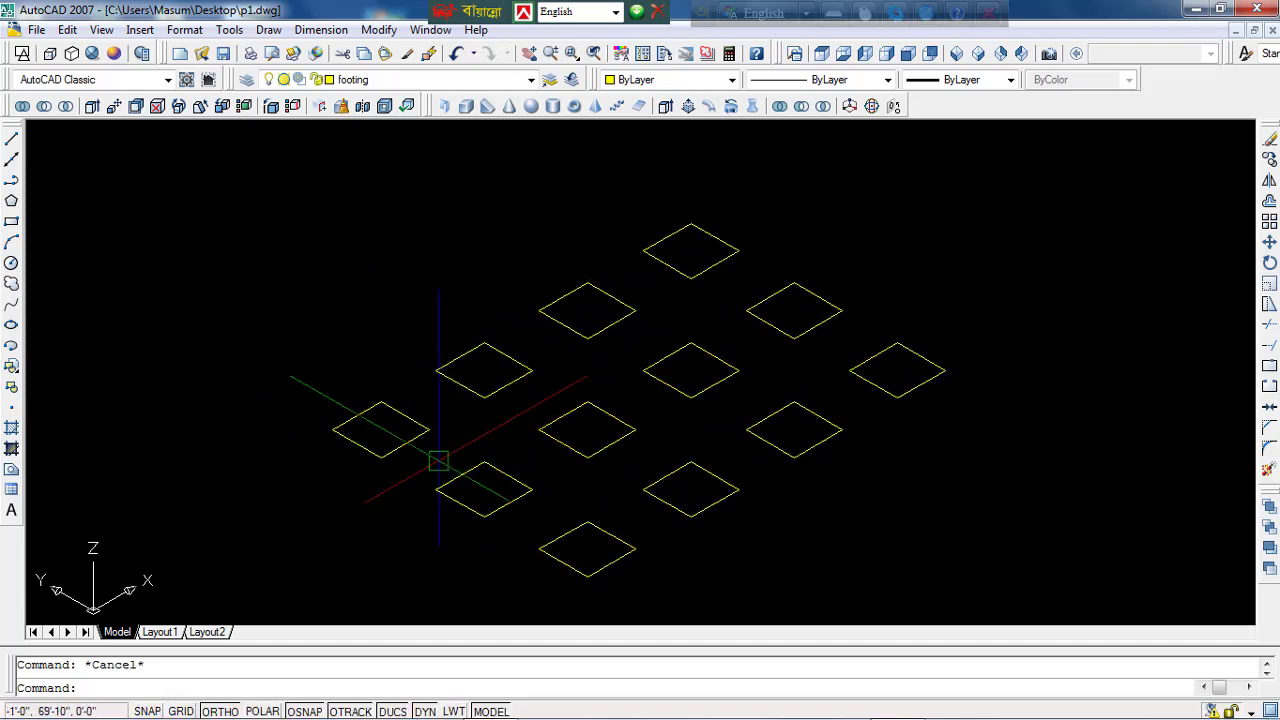
scroll(438, 461, up, 2)
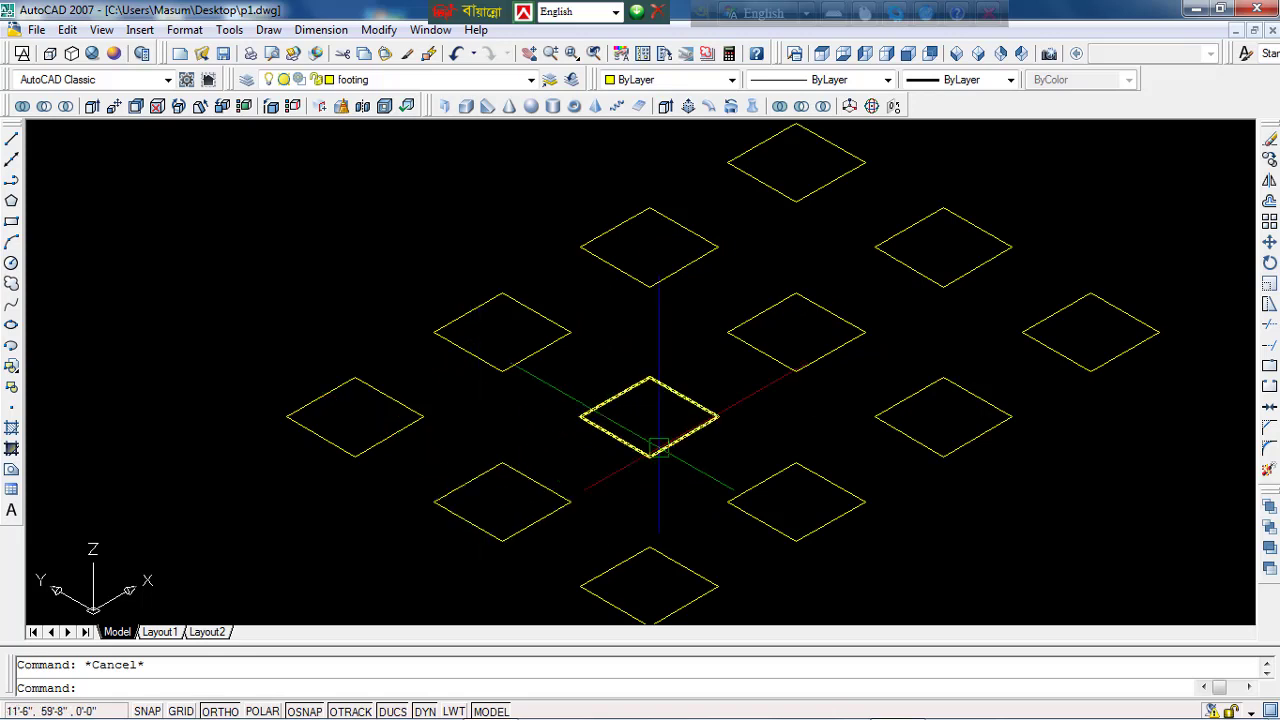
Step: Extrude the left footing outline to a height of 3
text(ext)
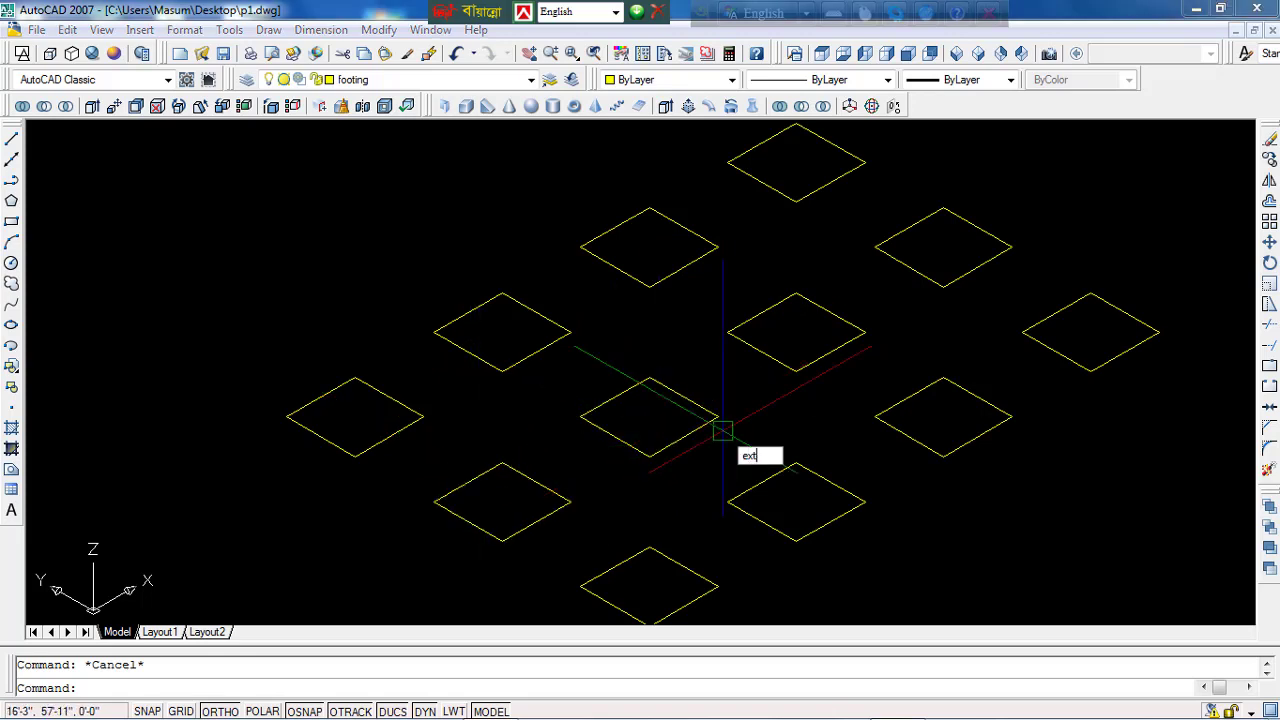
key(Return)
click(360, 450)
key(Return)
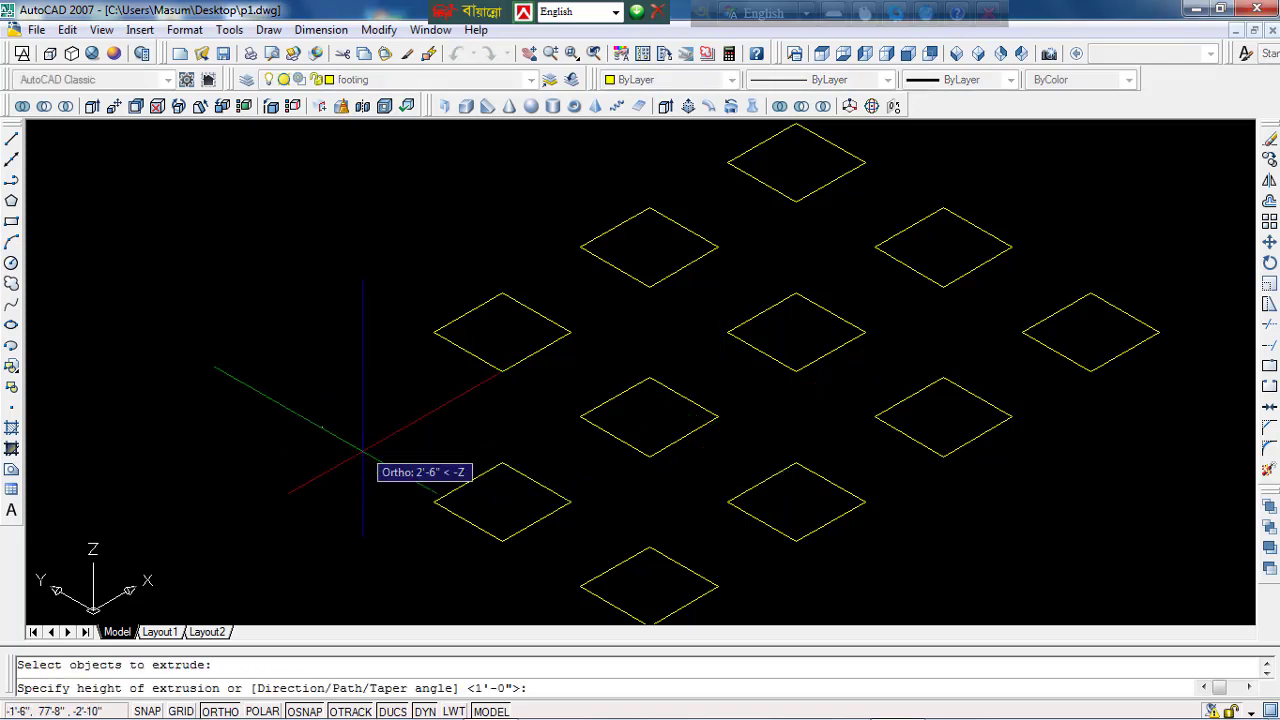
text(3)
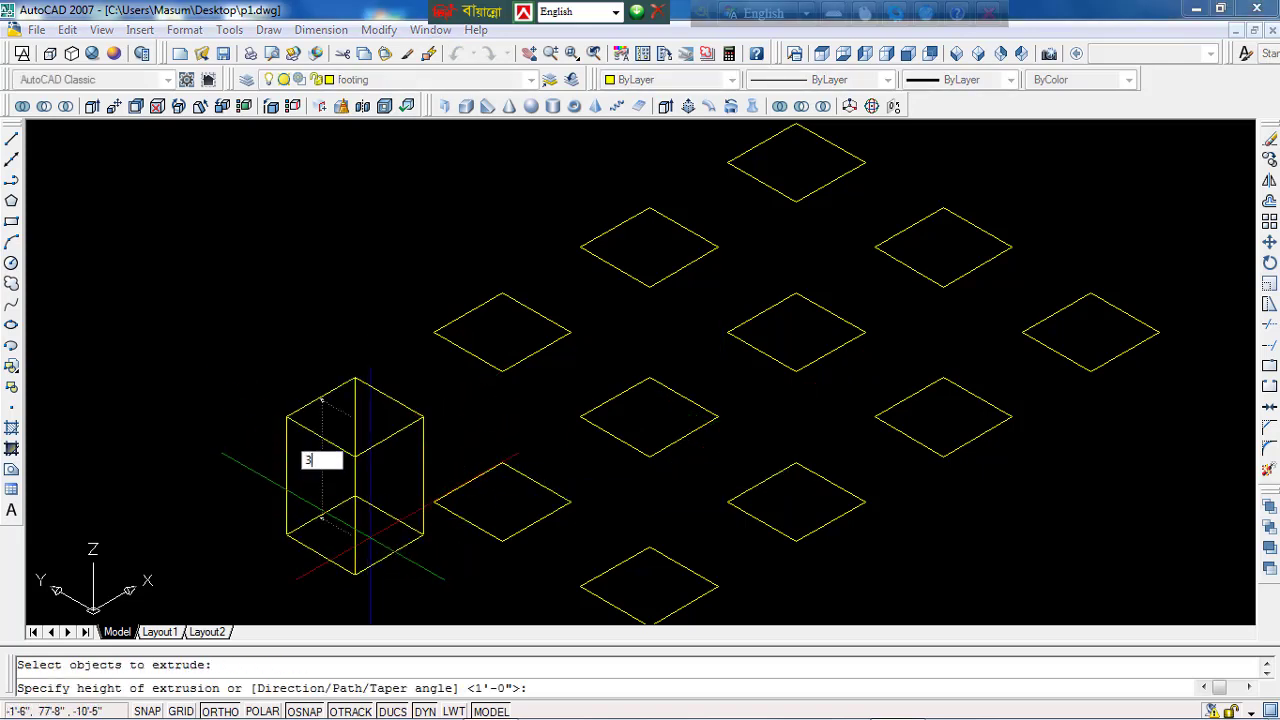
key(Return)
Step: Copy the footing box from its corner onto the eleven remaining footing outlines
click(400, 432)
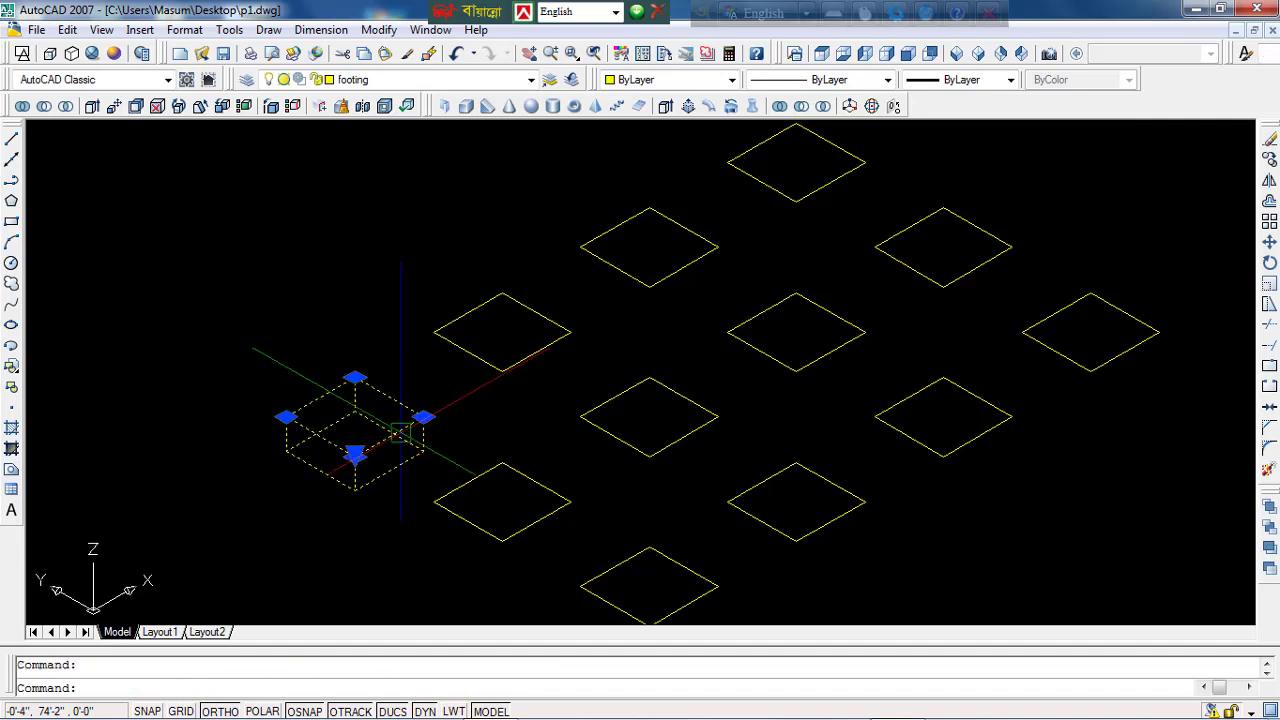
text(co)
key(Return)
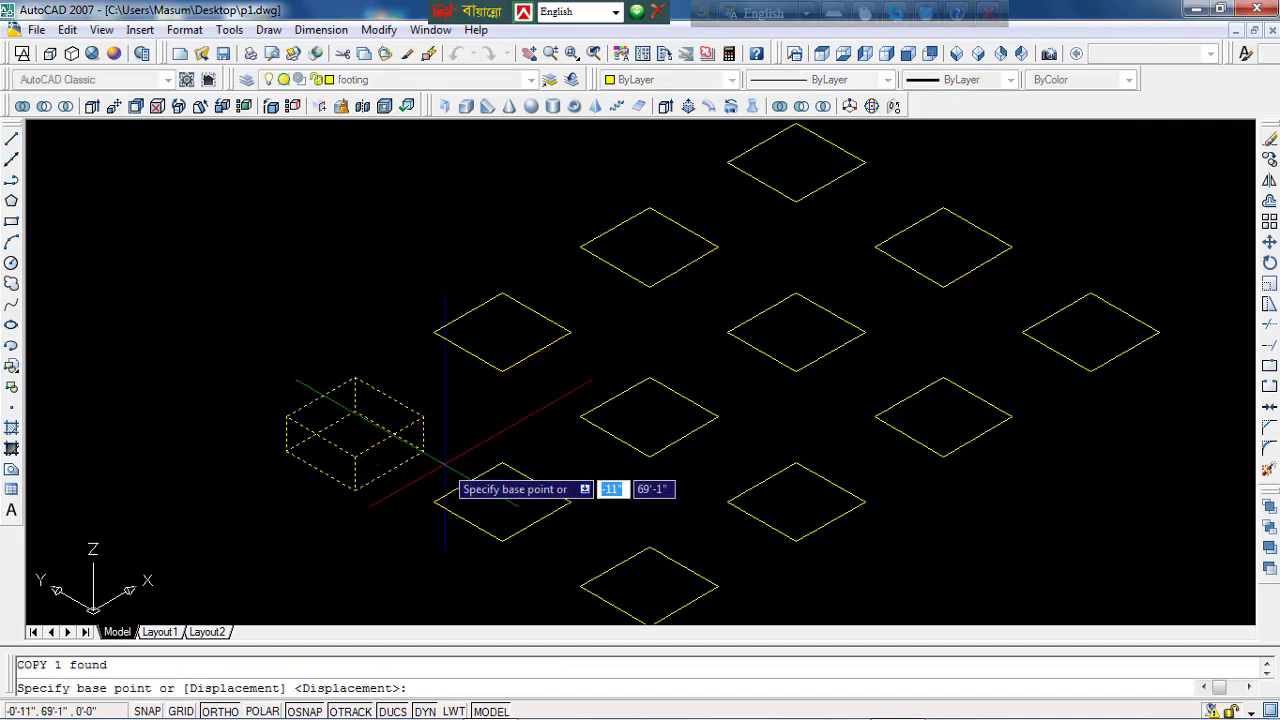
click(423, 416)
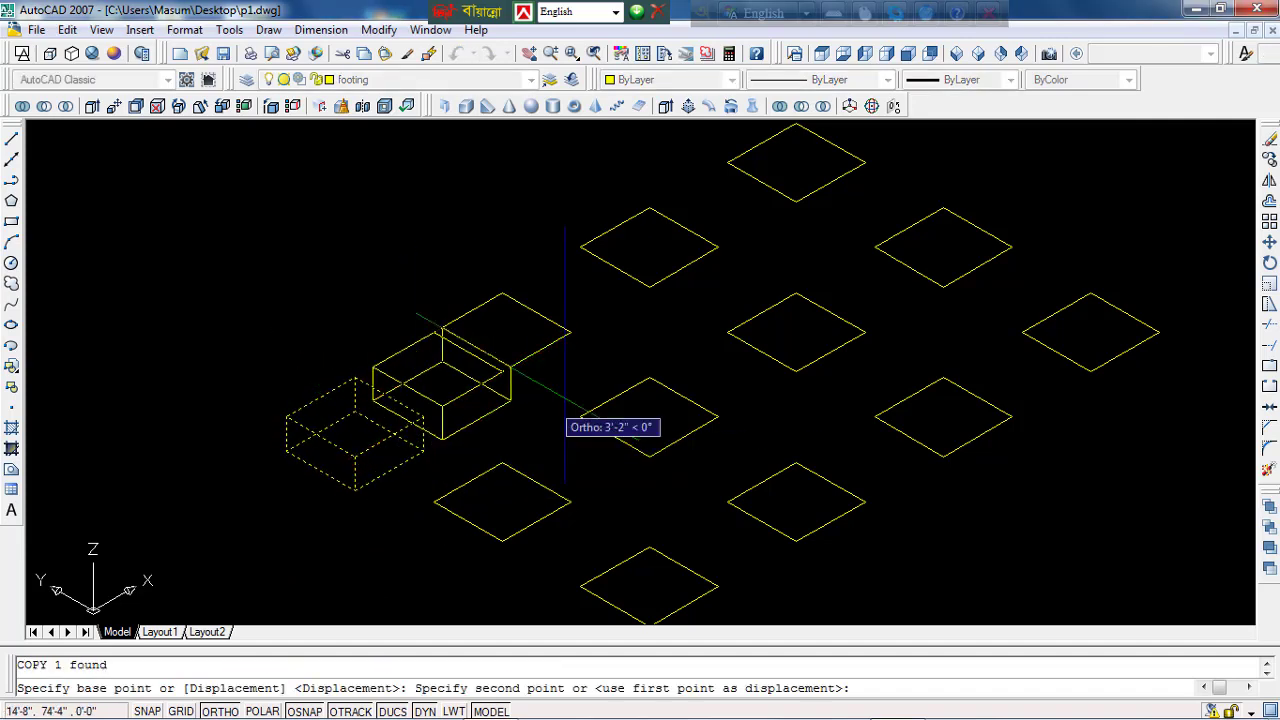
click(570, 332)
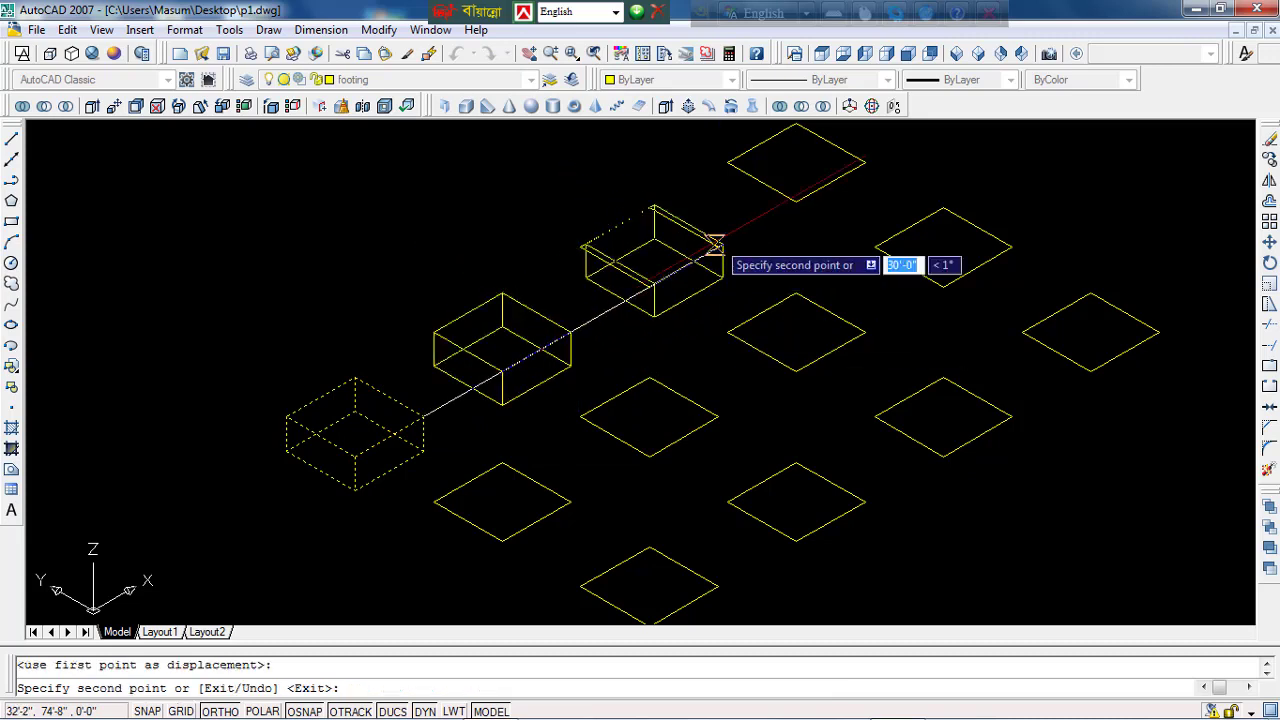
click(718, 248)
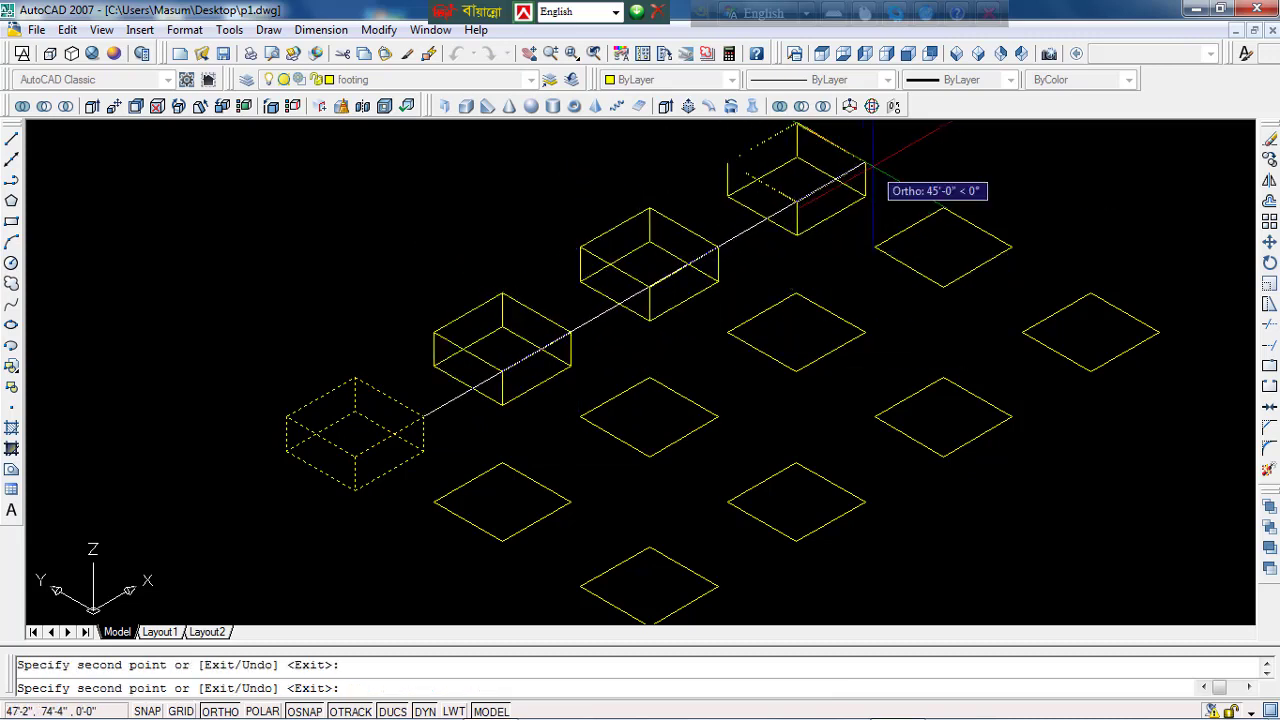
click(1008, 246)
click(1159, 331)
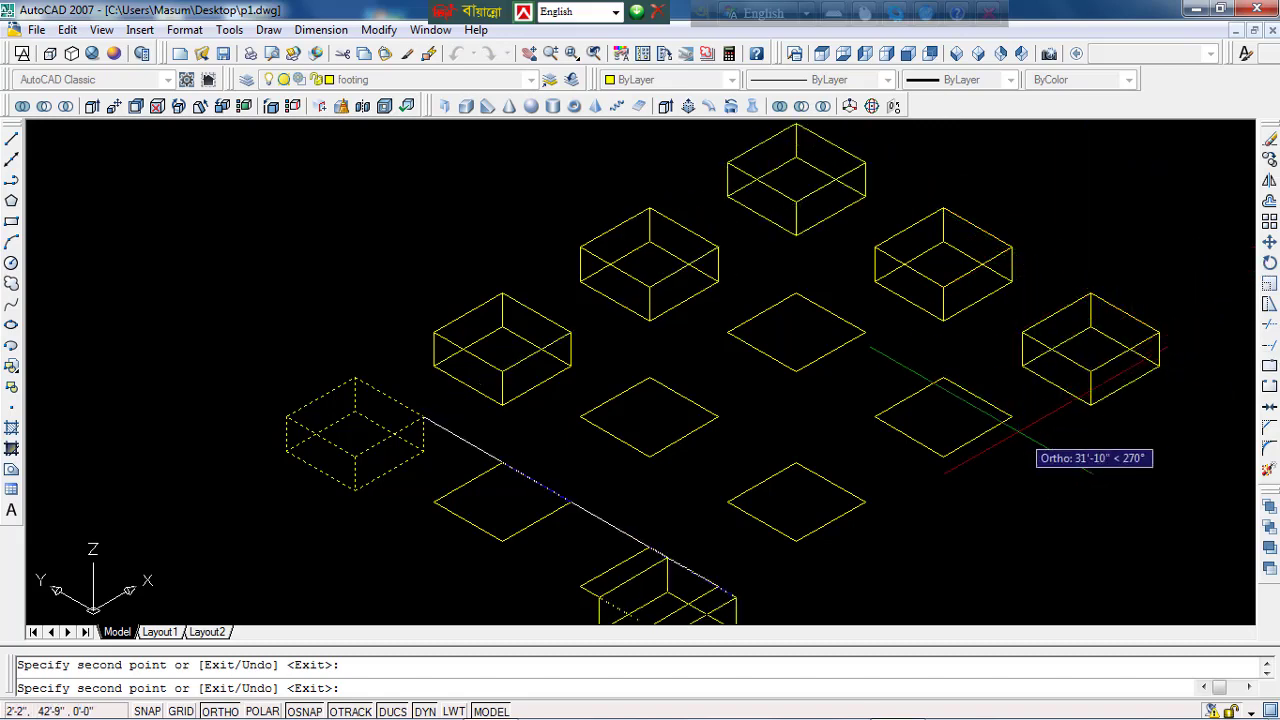
click(1012, 416)
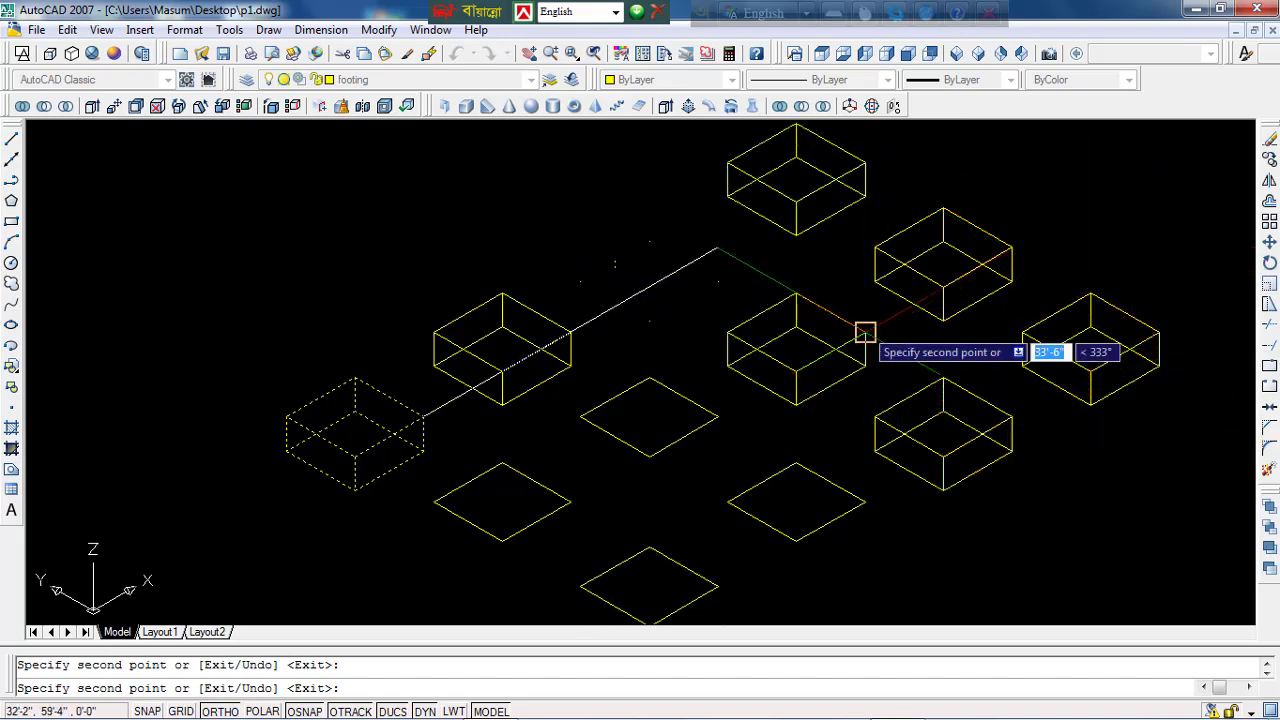
click(865, 332)
click(718, 247)
click(718, 417)
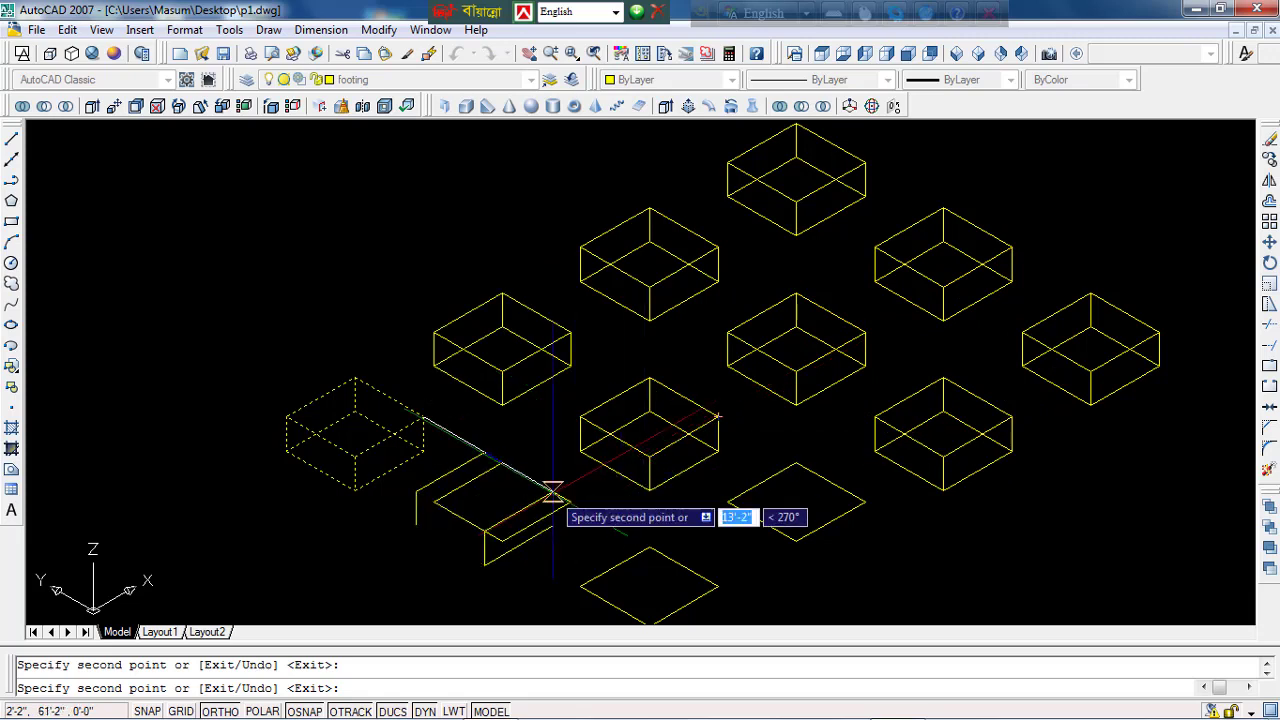
click(571, 502)
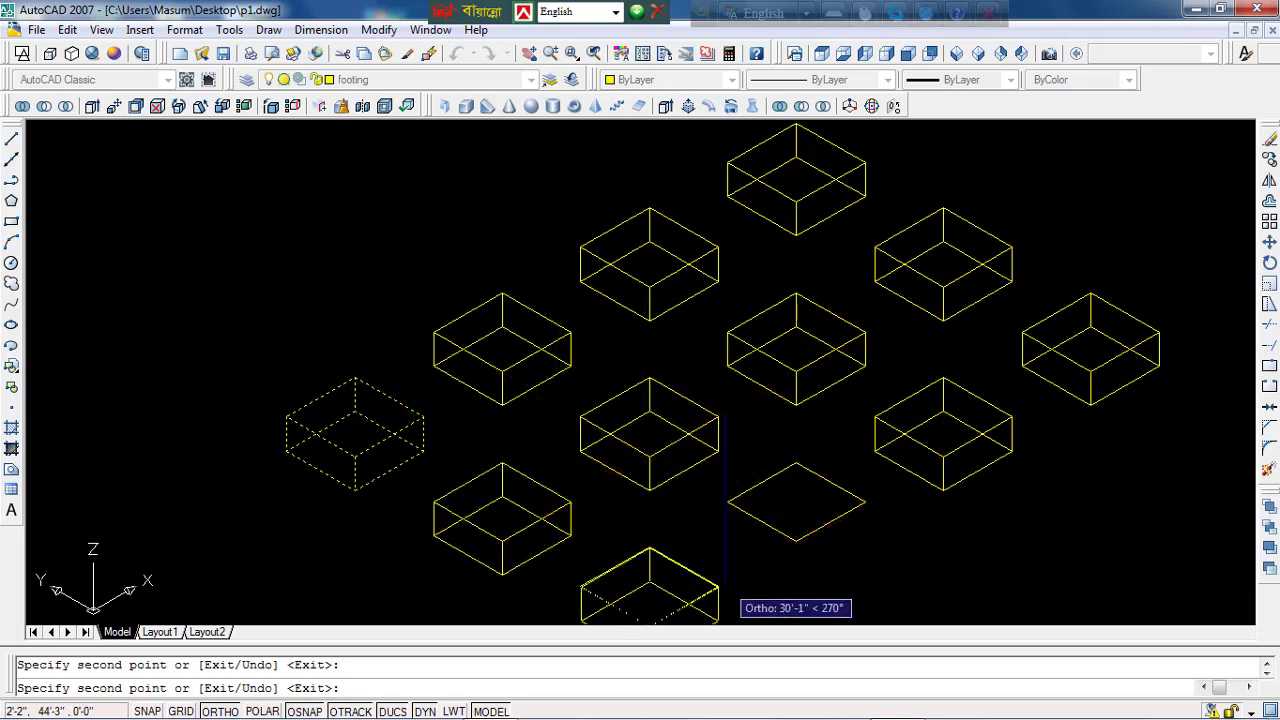
click(718, 588)
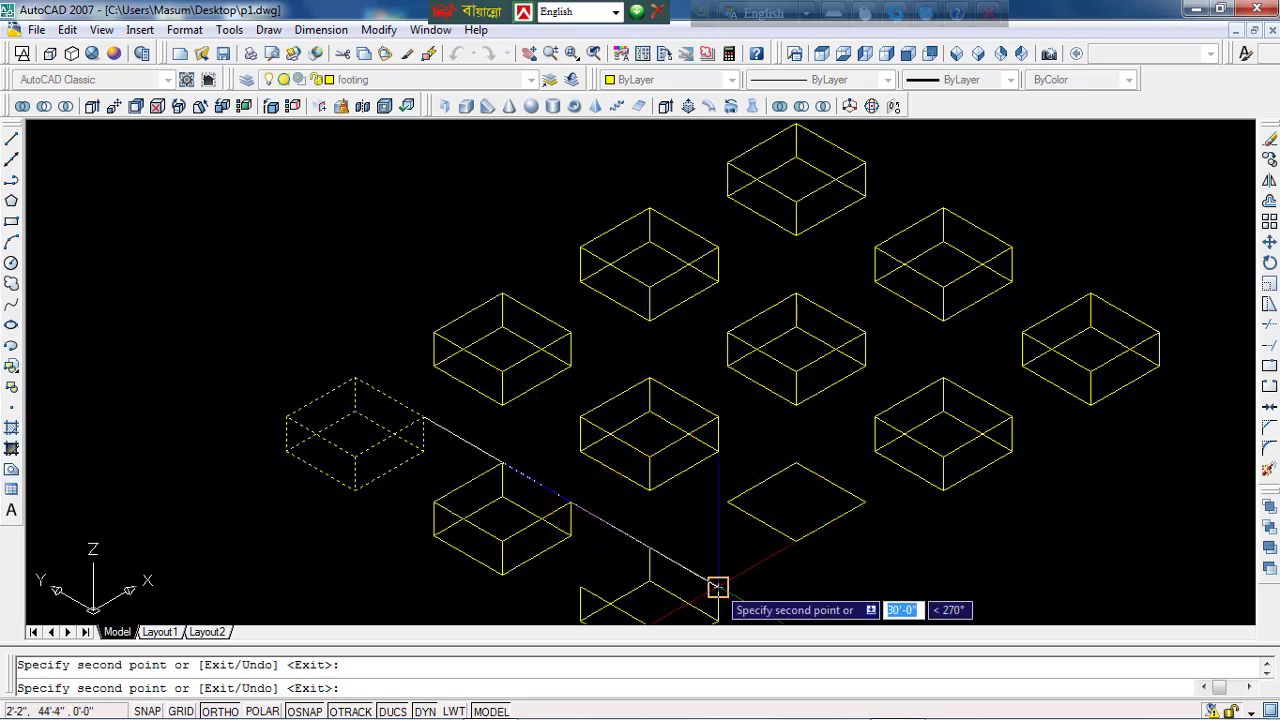
click(865, 502)
scroll(710, 380, down, 6)
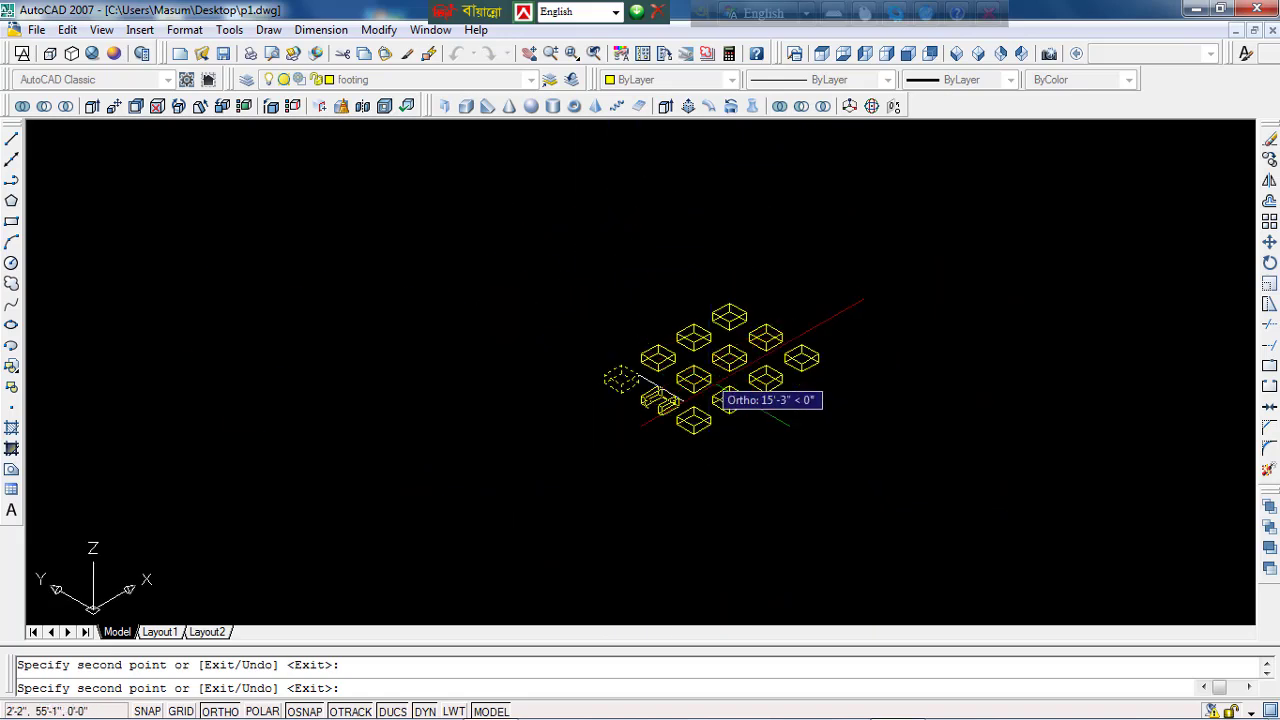
key(Escape)
scroll(640, 400, up, 5)
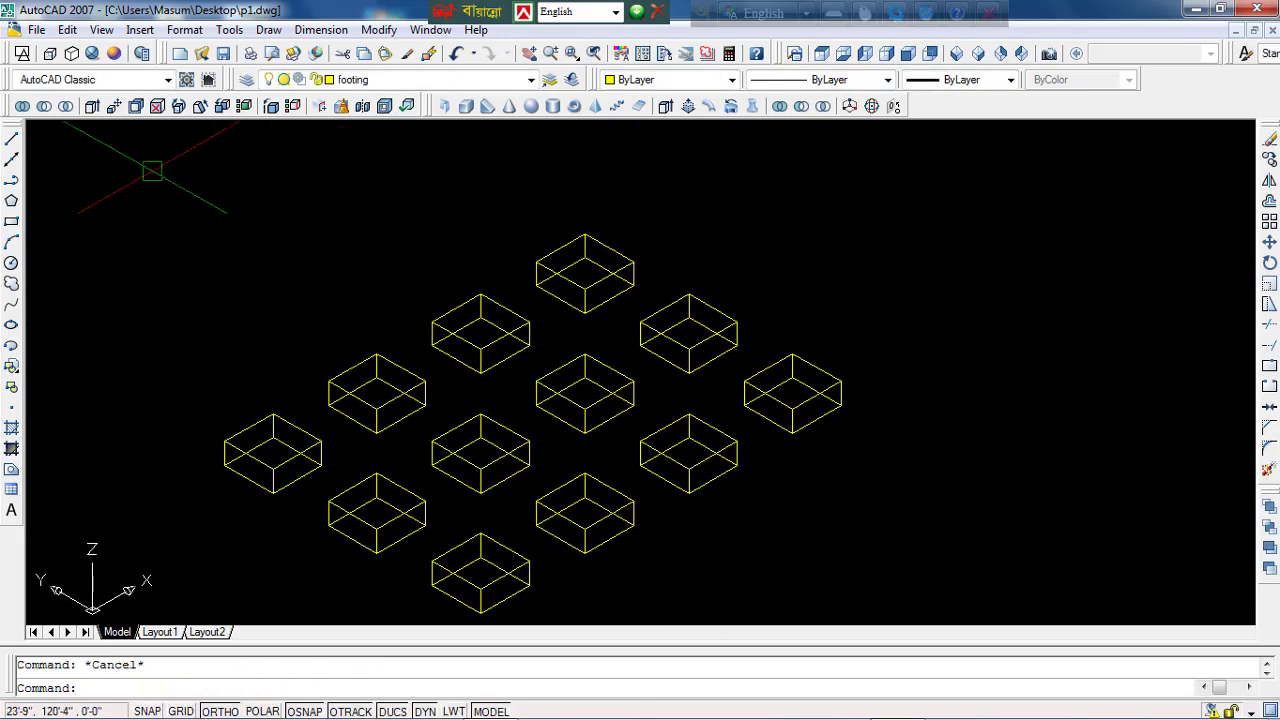
Step: Preview the footings in the Realistic visual style, then return to 2D Wireframe
click(91, 53)
scroll(463, 400, up, 3)
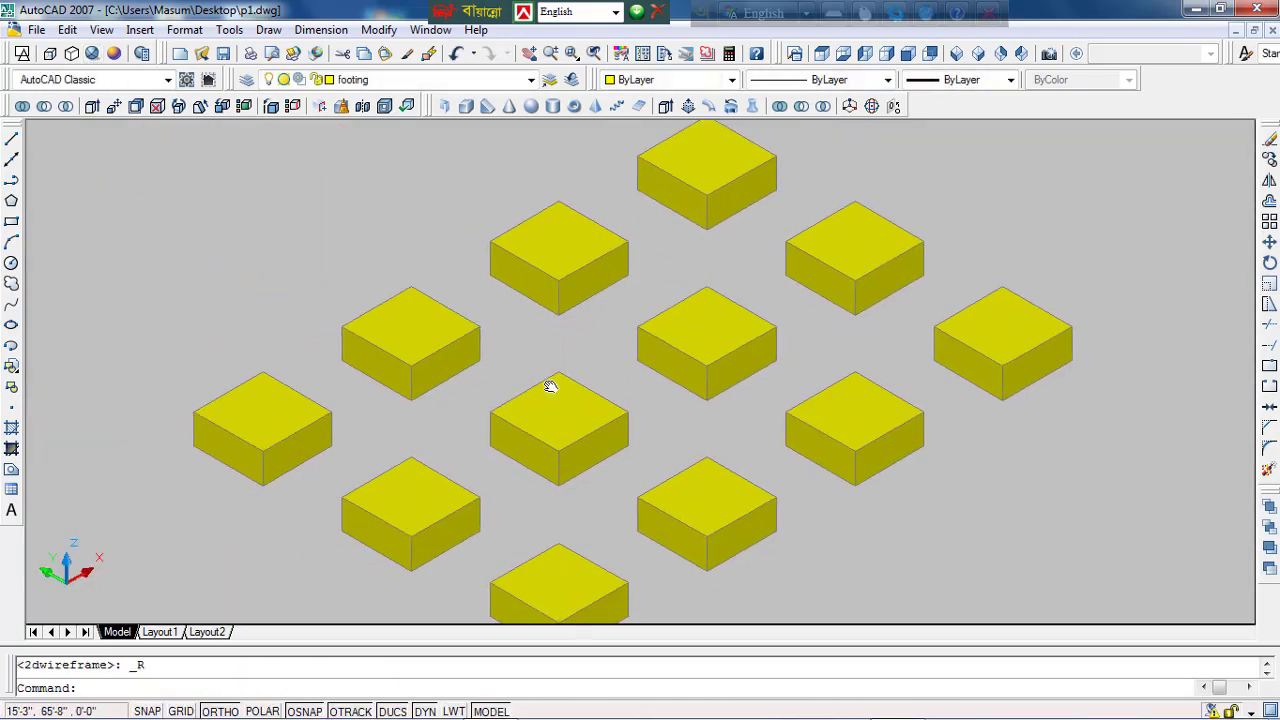
scroll(538, 405, down, 2)
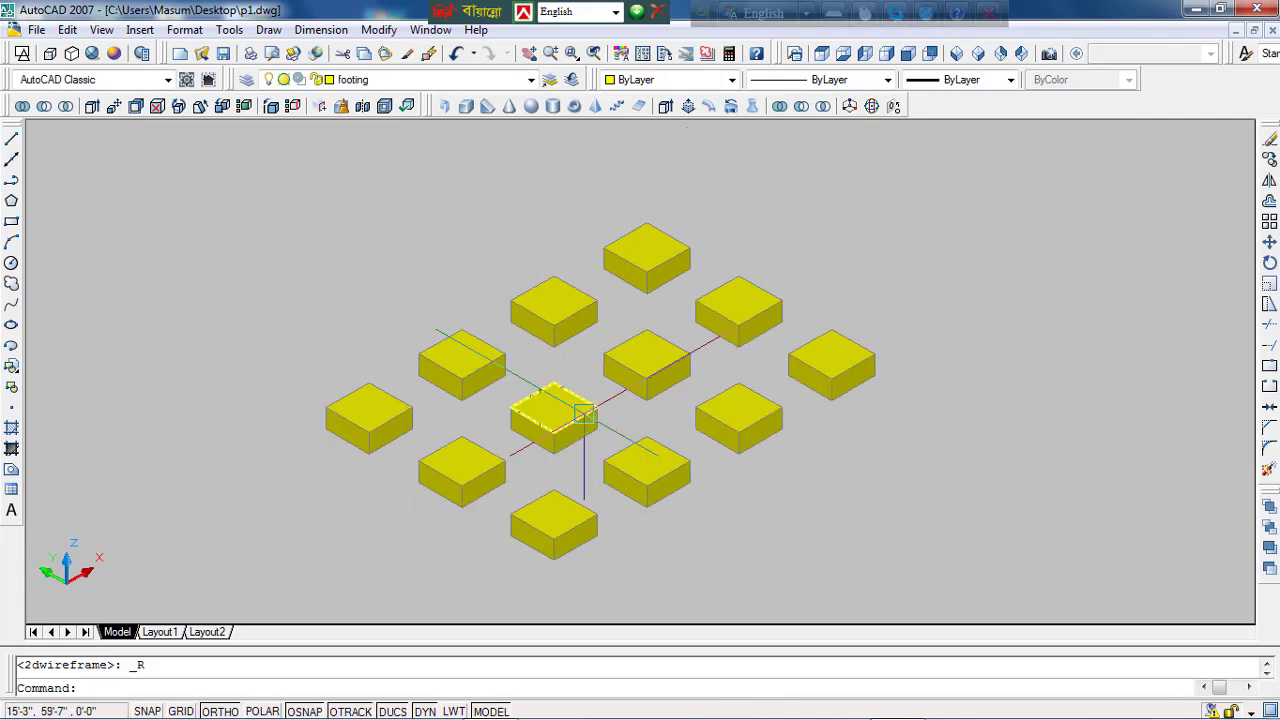
middle_drag(571, 414, 575, 451)
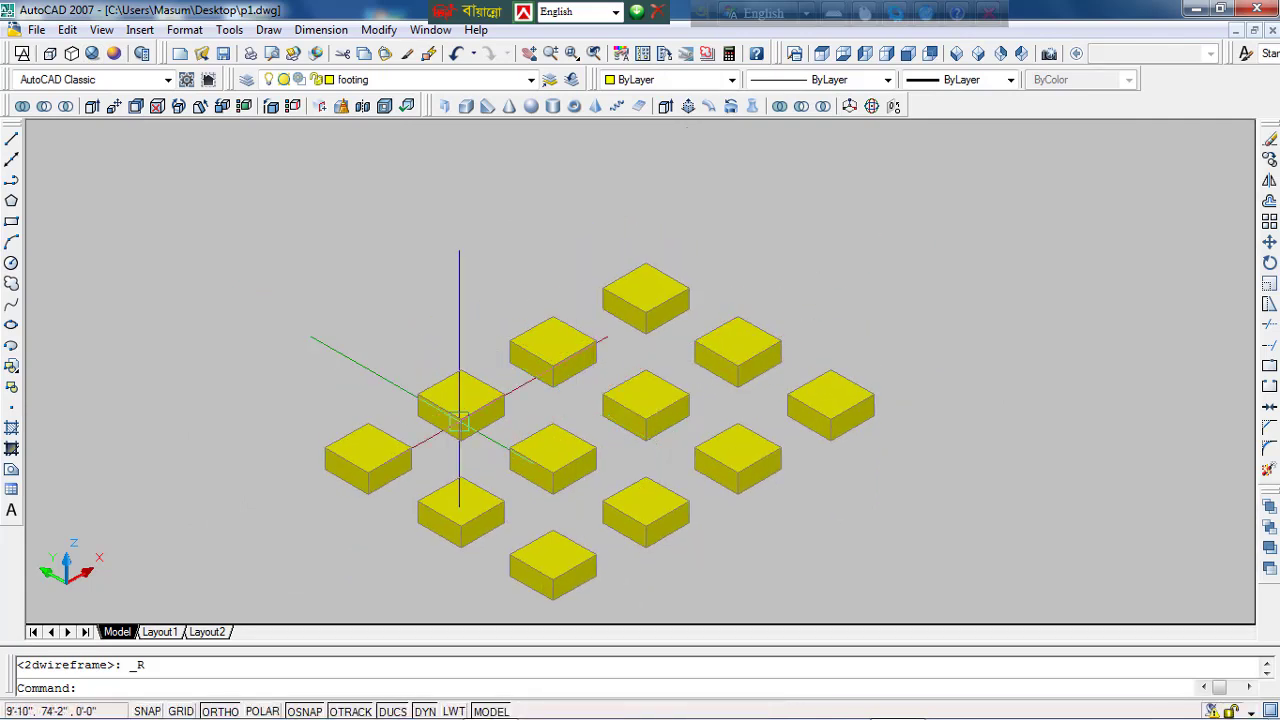
key(Escape)
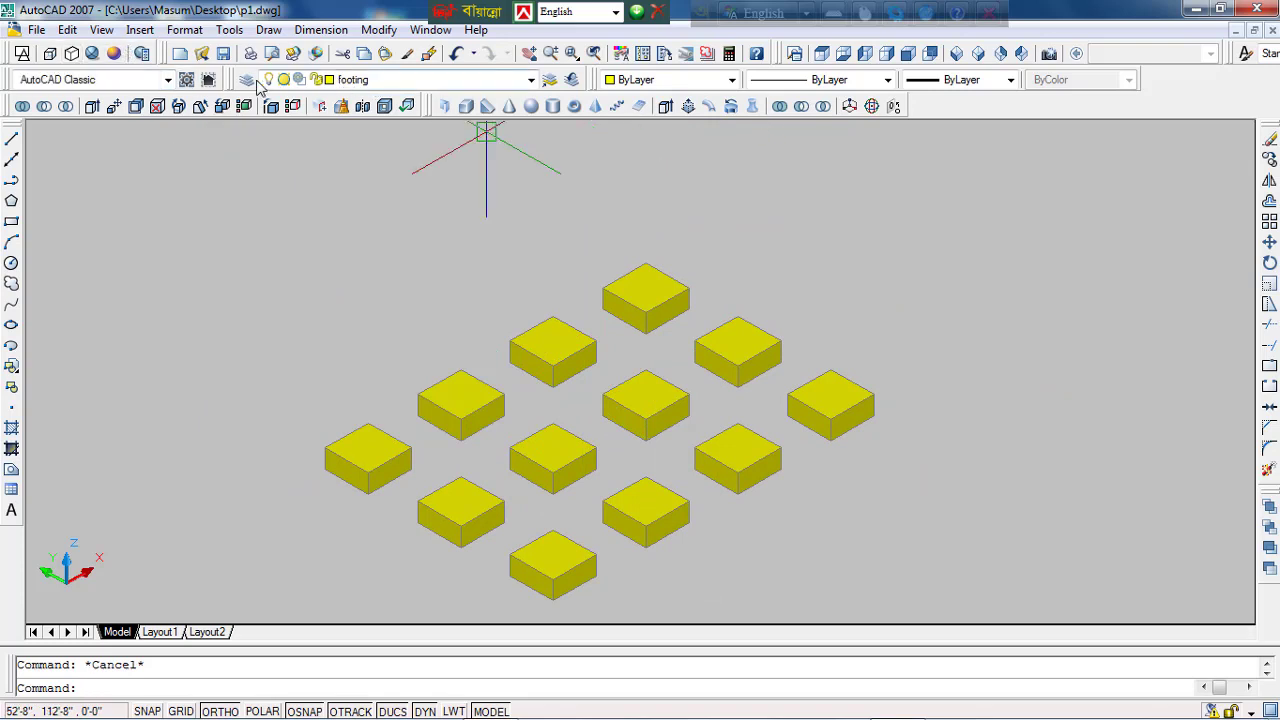
click(177, 106)
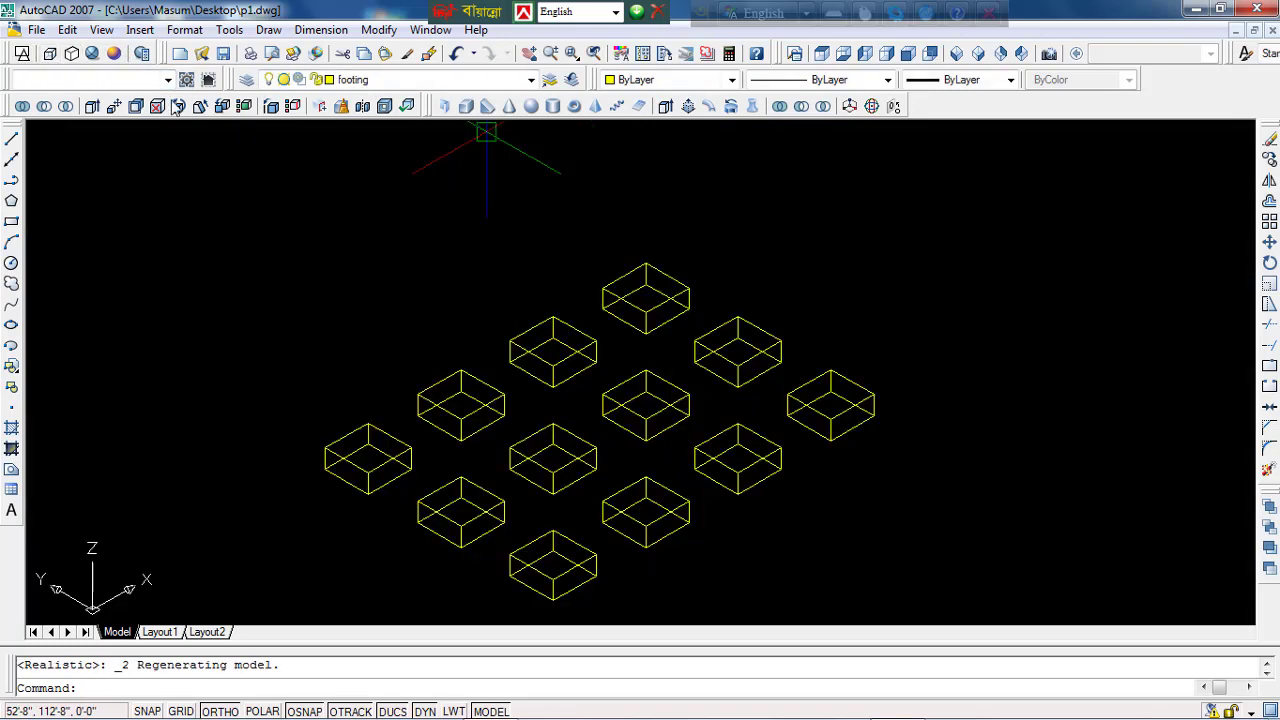
Step: Turn off the footing layer, accepting the layer-off warning
click(418, 82)
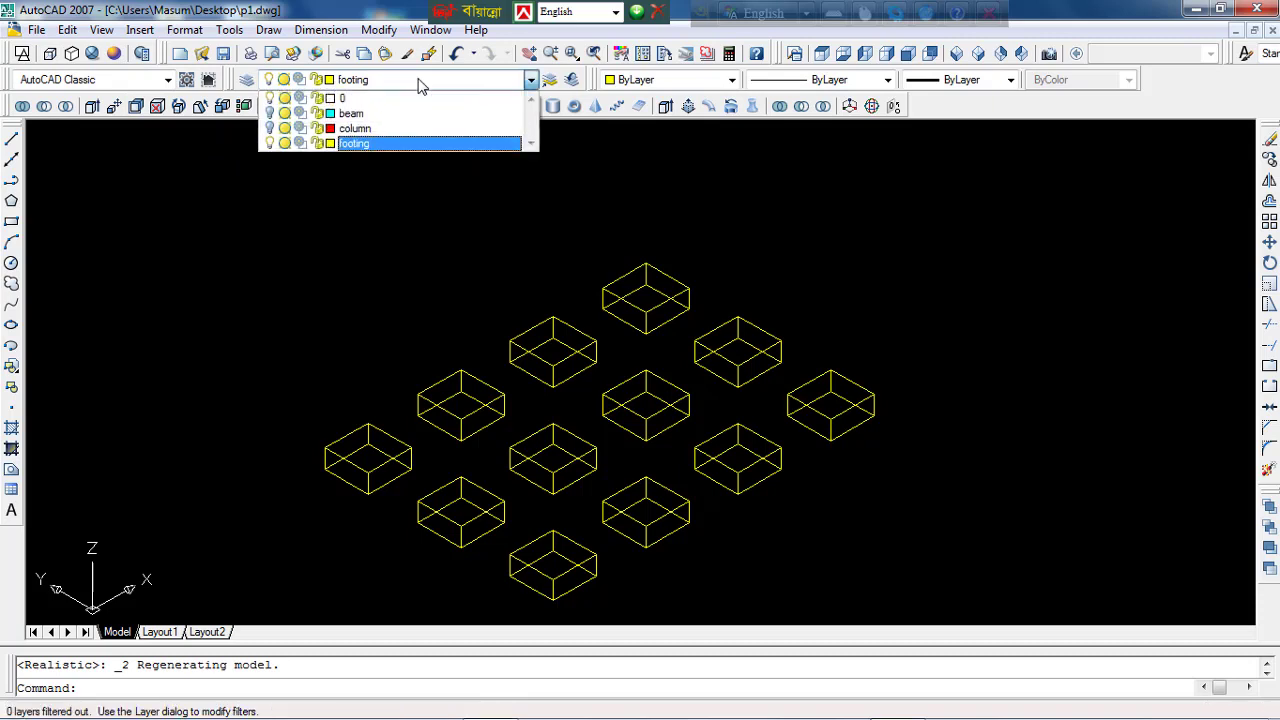
click(269, 144)
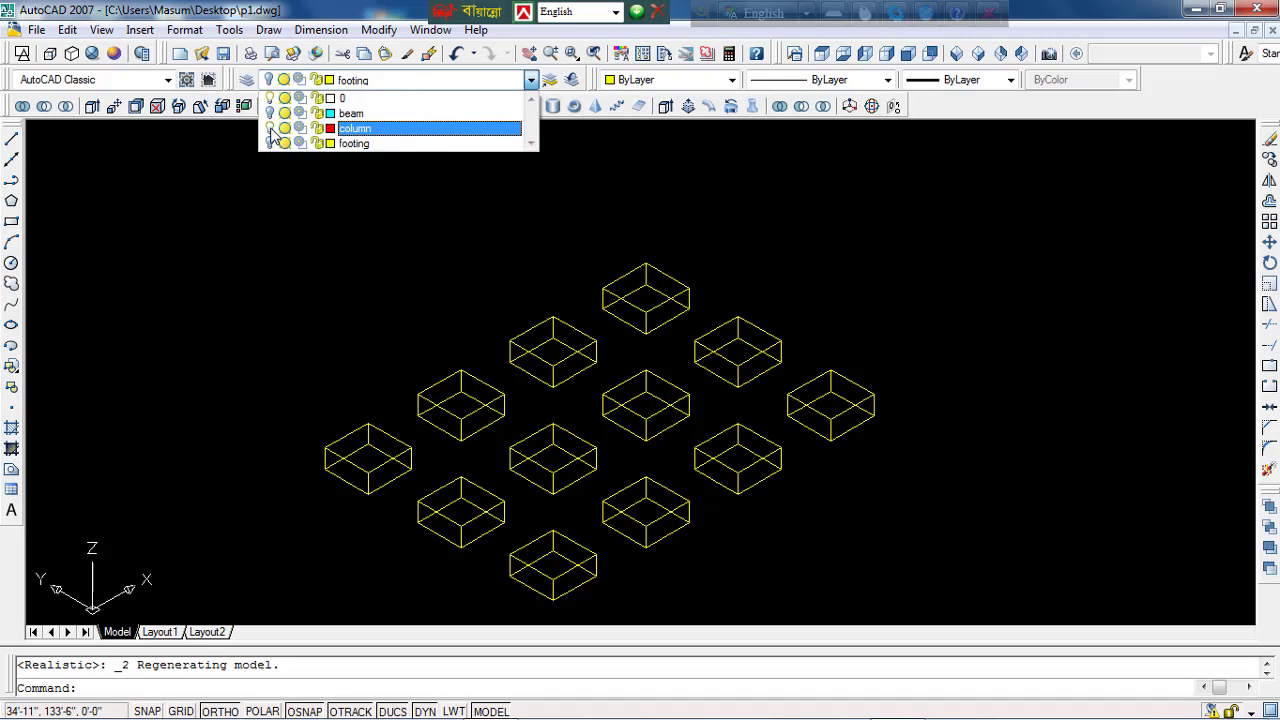
click(282, 256)
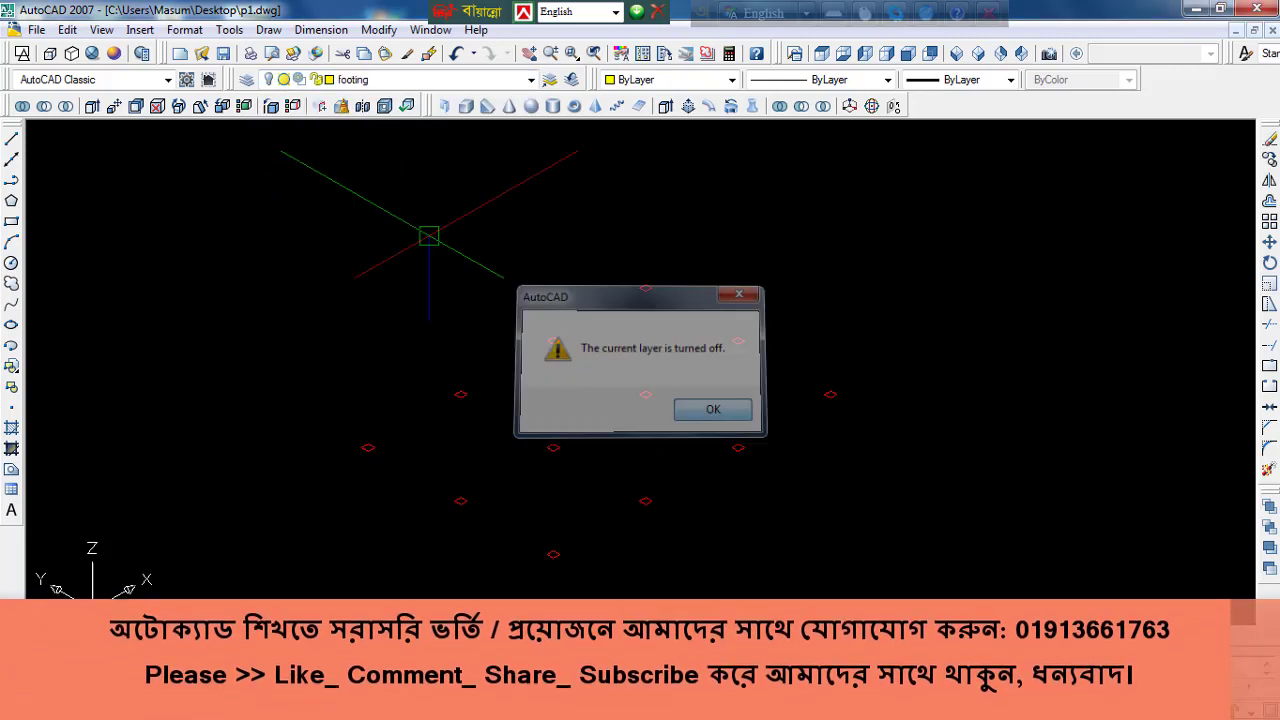
key(Return)
Step: Make column the current layer, briefly starting and cancelling a rectangle
click(400, 80)
click(380, 130)
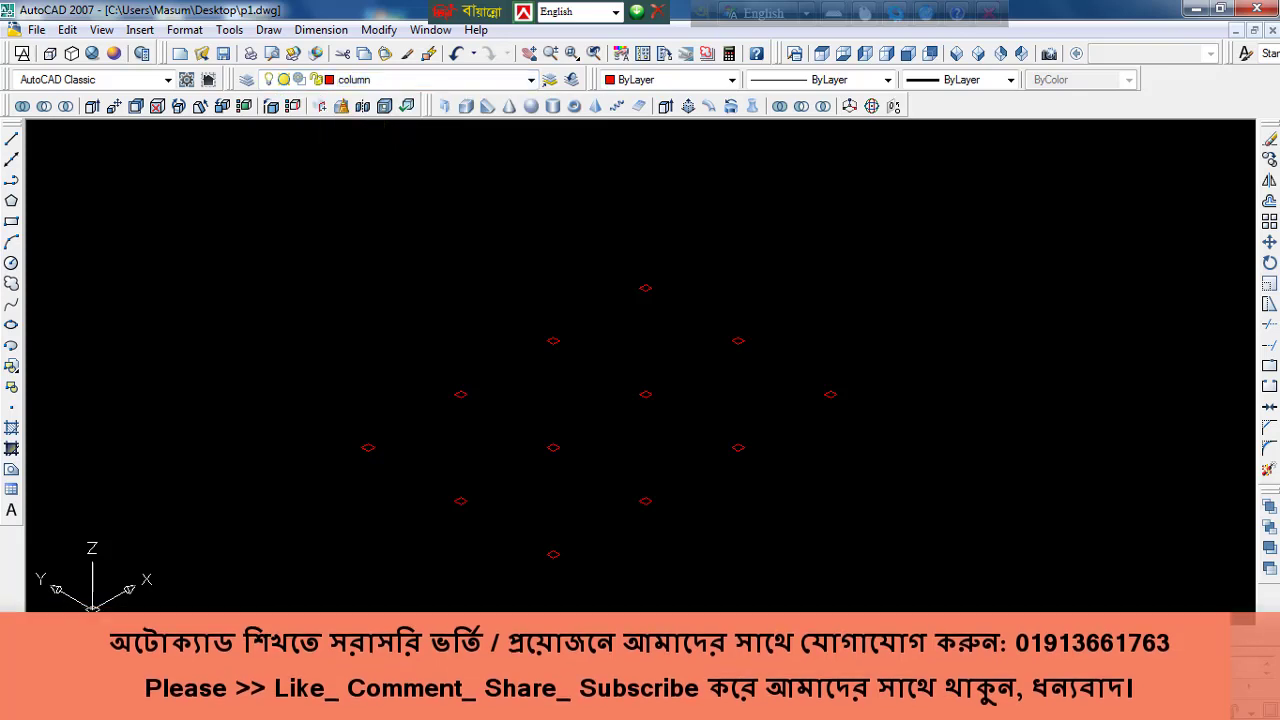
text(rec)
key(Return)
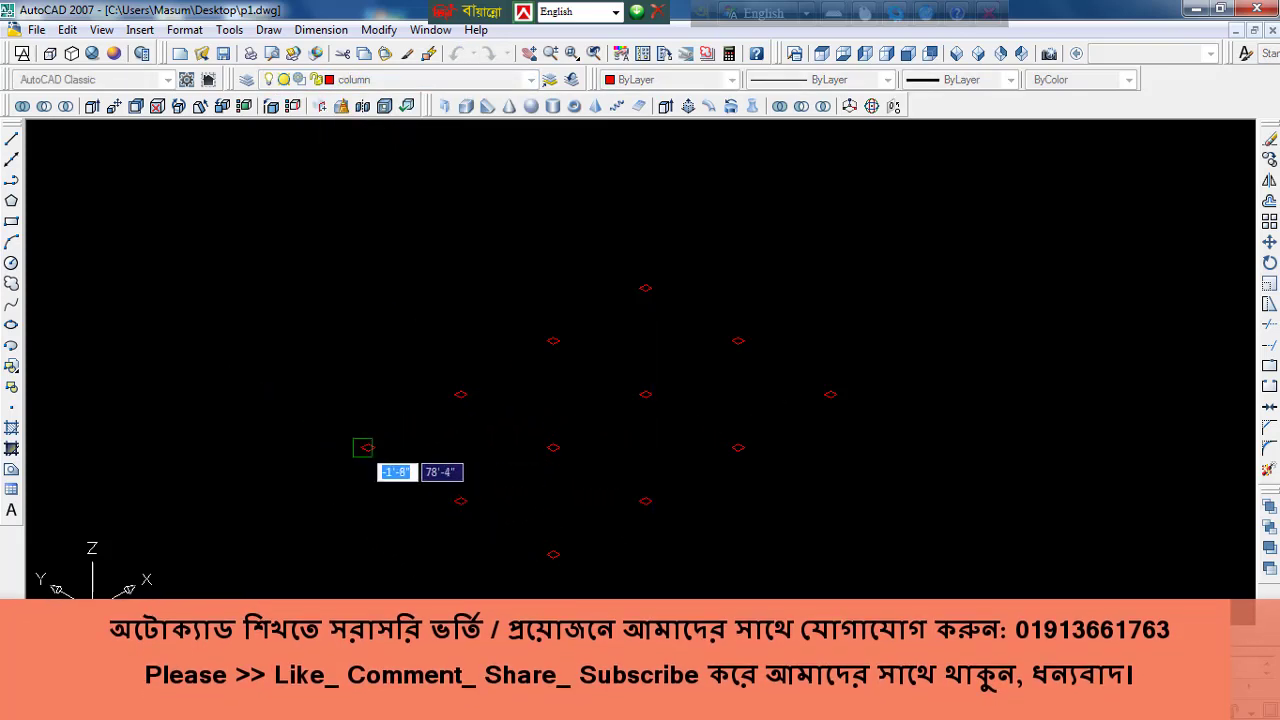
key(Escape)
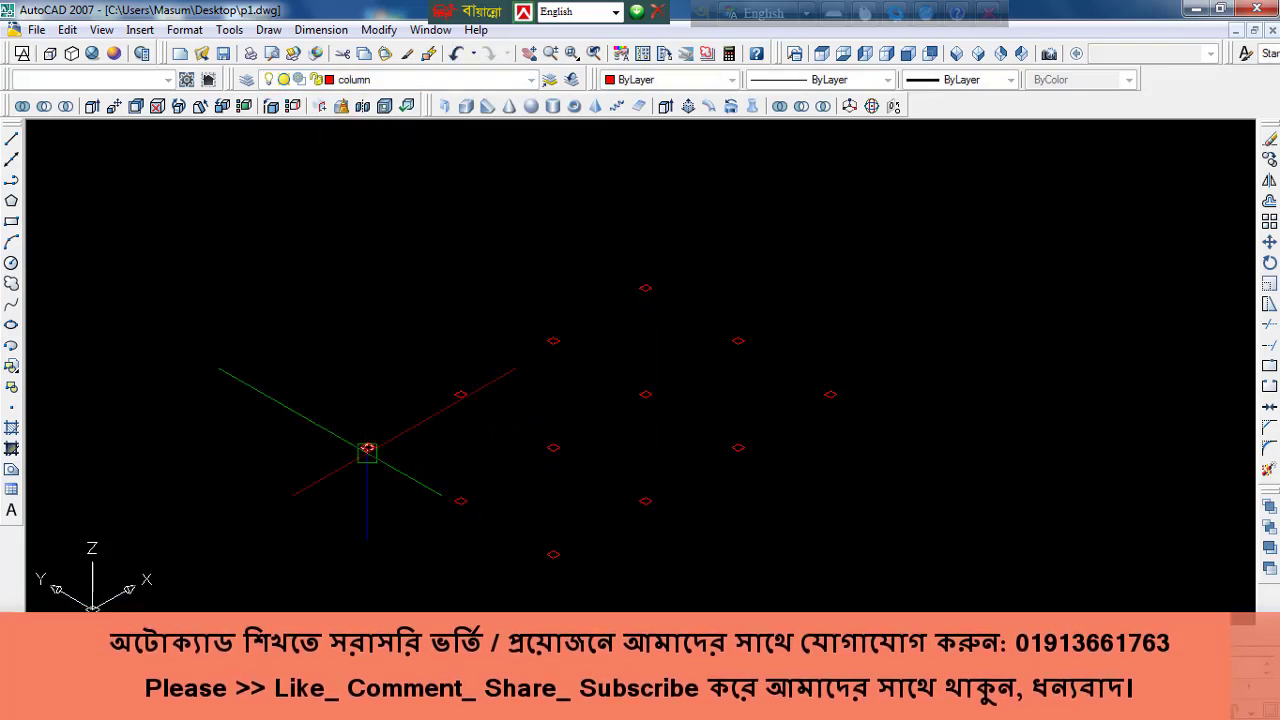
scroll(366, 452, up, 5)
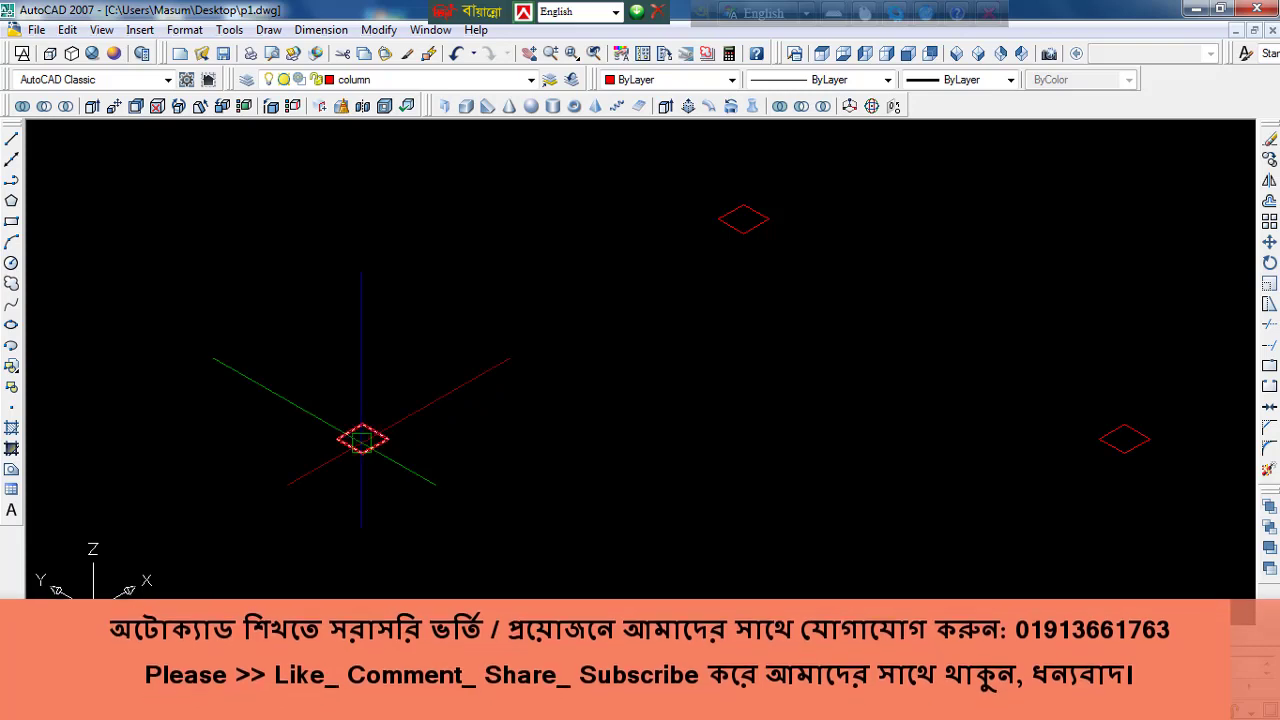
Step: Extrude the corner footing's square outline 16' into a column and select it
text(exrt)
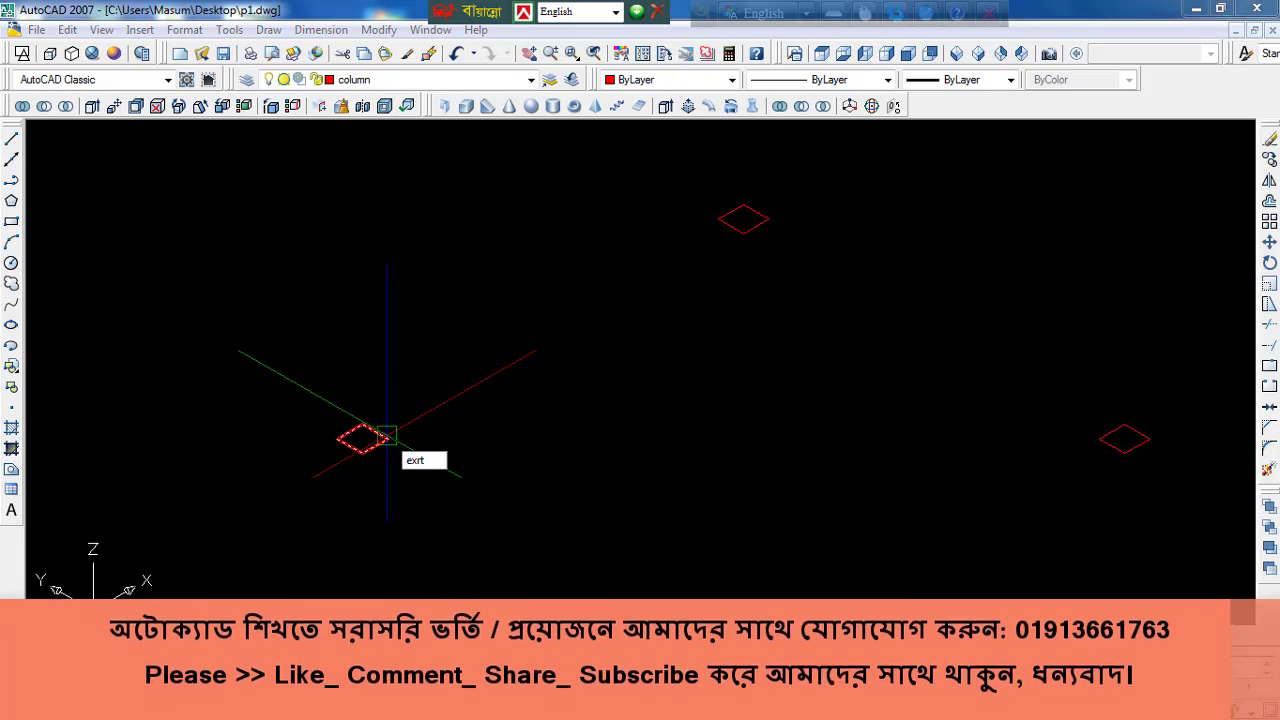
text(t)
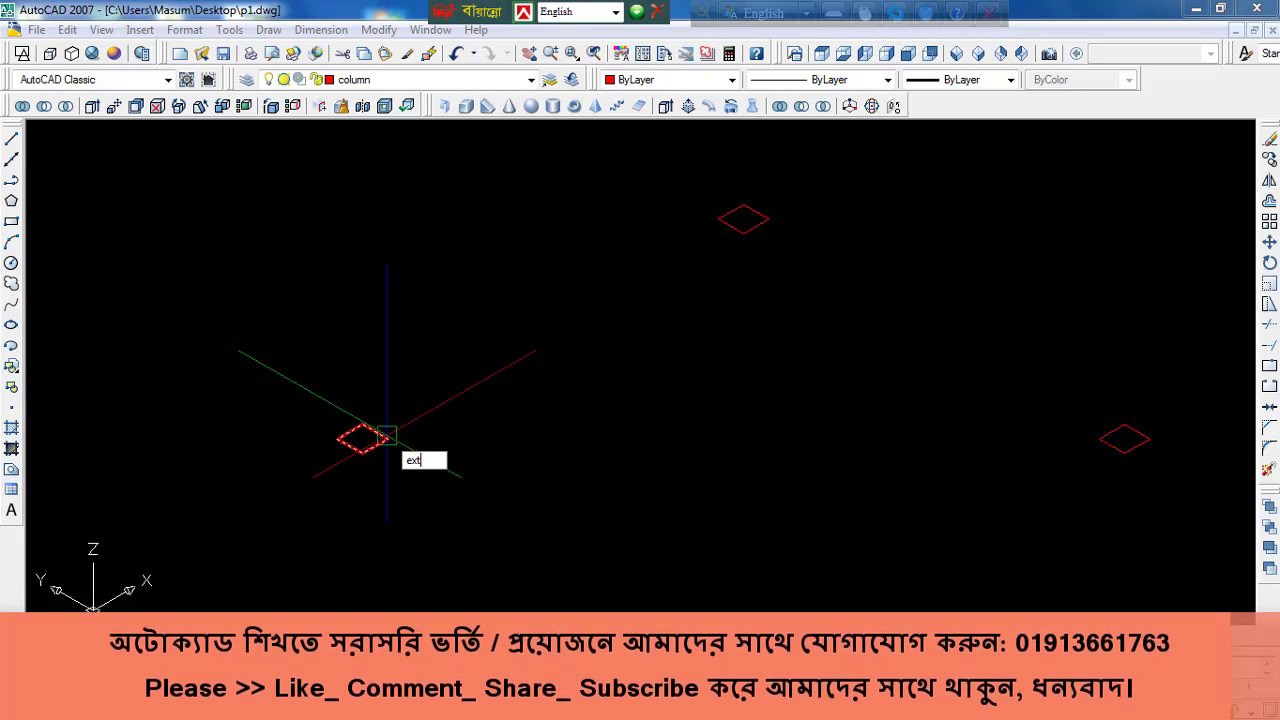
key(Return)
click(362, 436)
key(Return)
scroll(343, 414, down, 5)
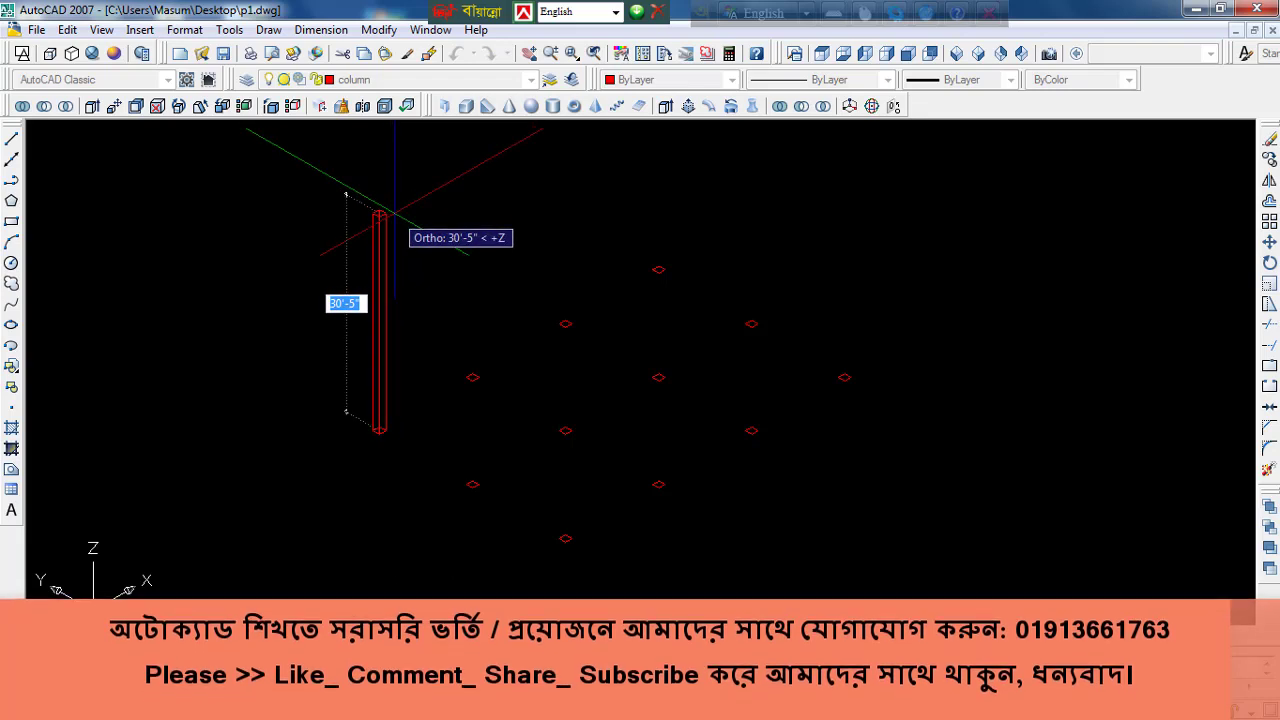
text(1)
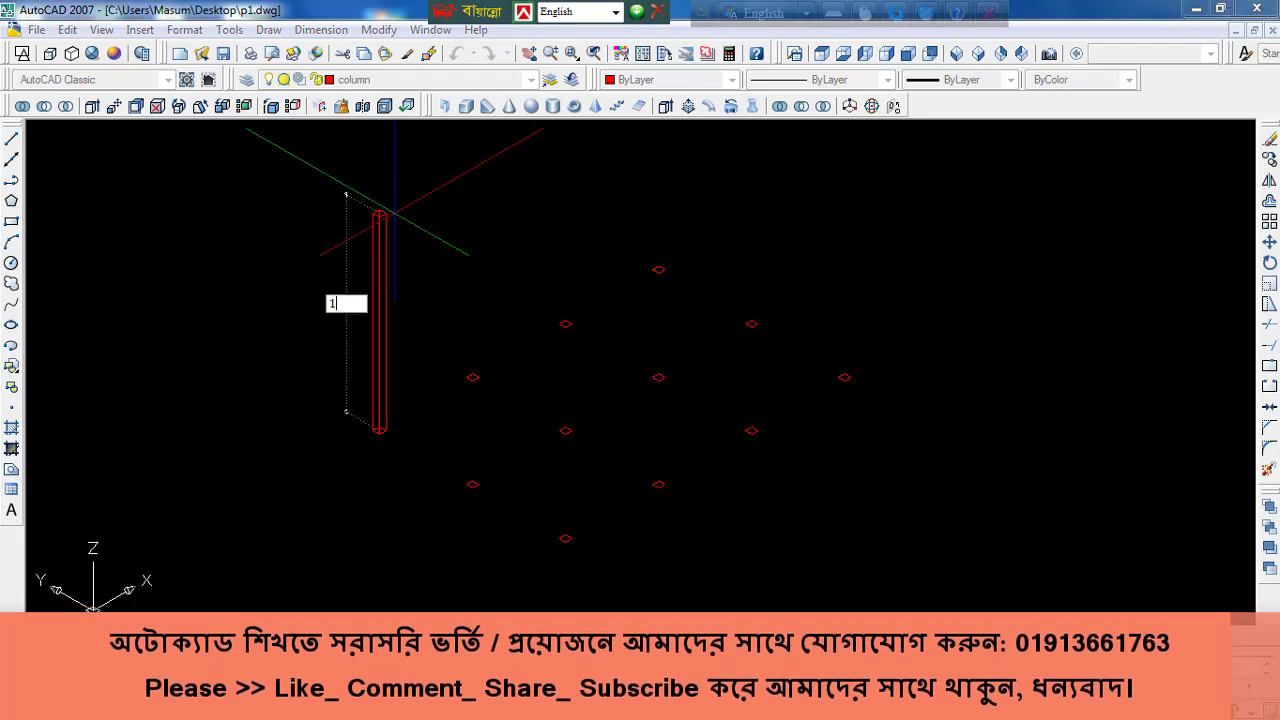
text(6)
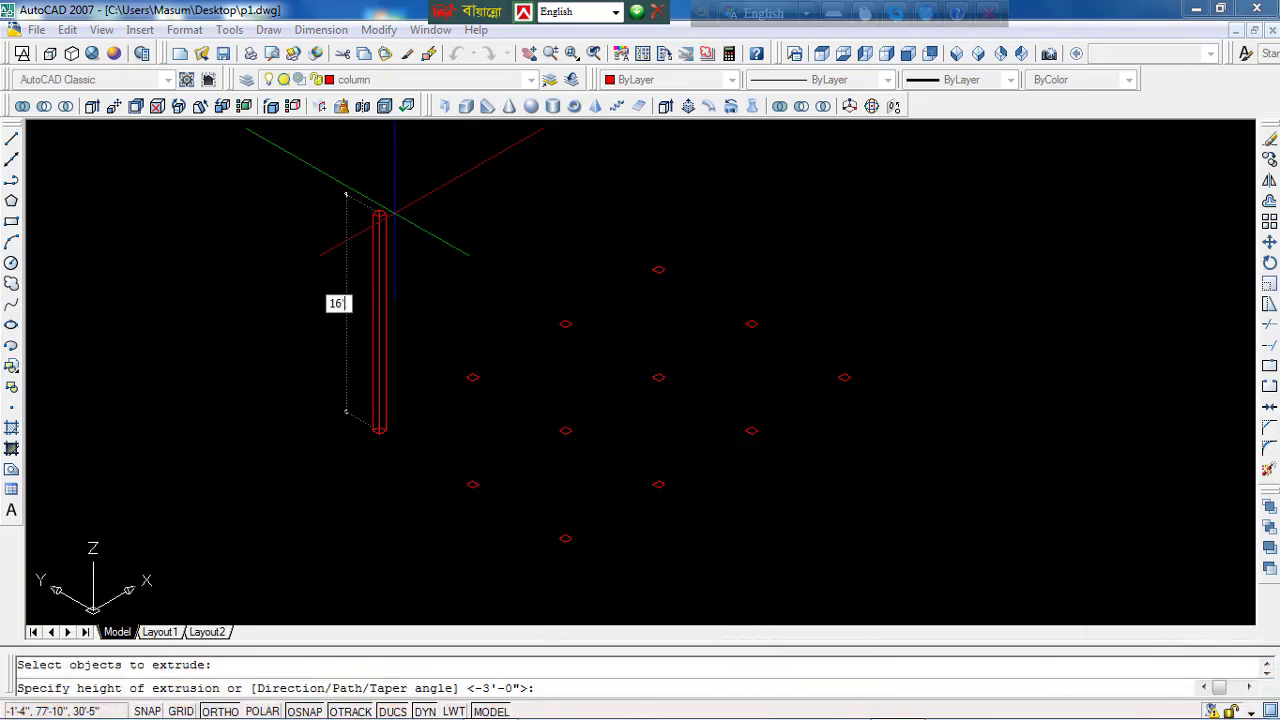
text(')
key(Return)
scroll(302, 453, up, 2)
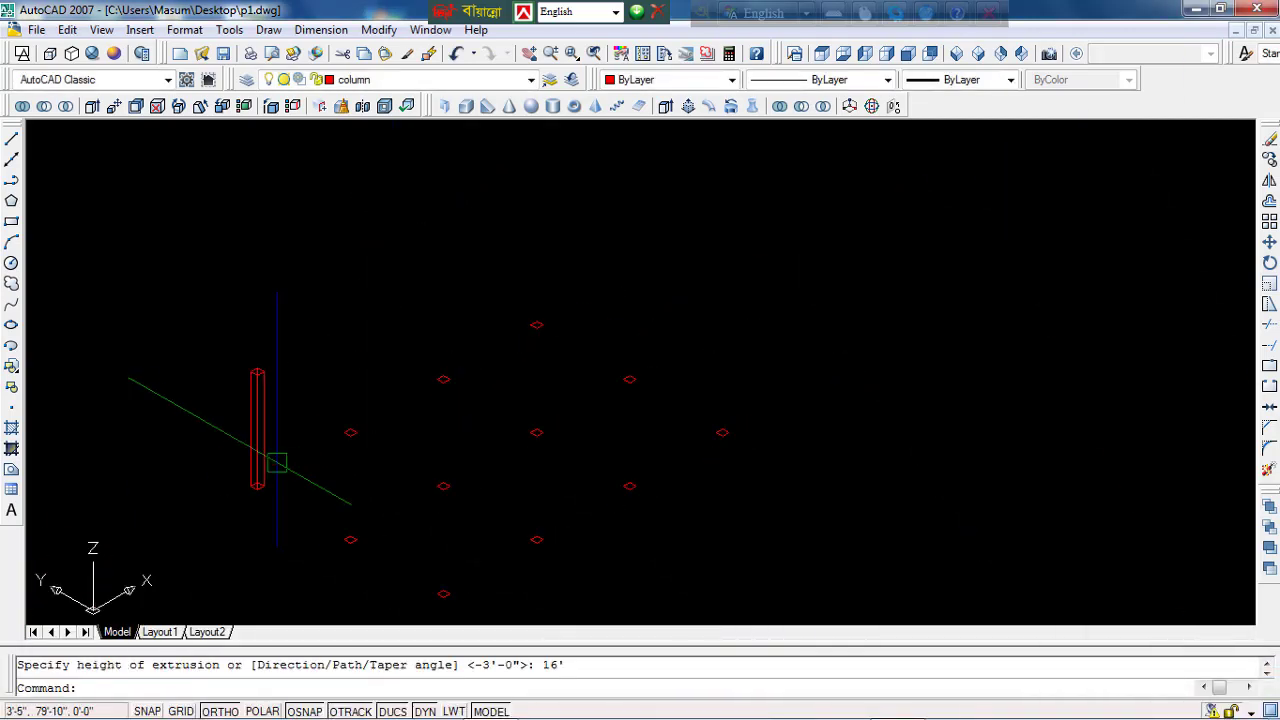
click(257, 440)
Step: Copy the 16' column by its base corner onto the next footing
text(co)
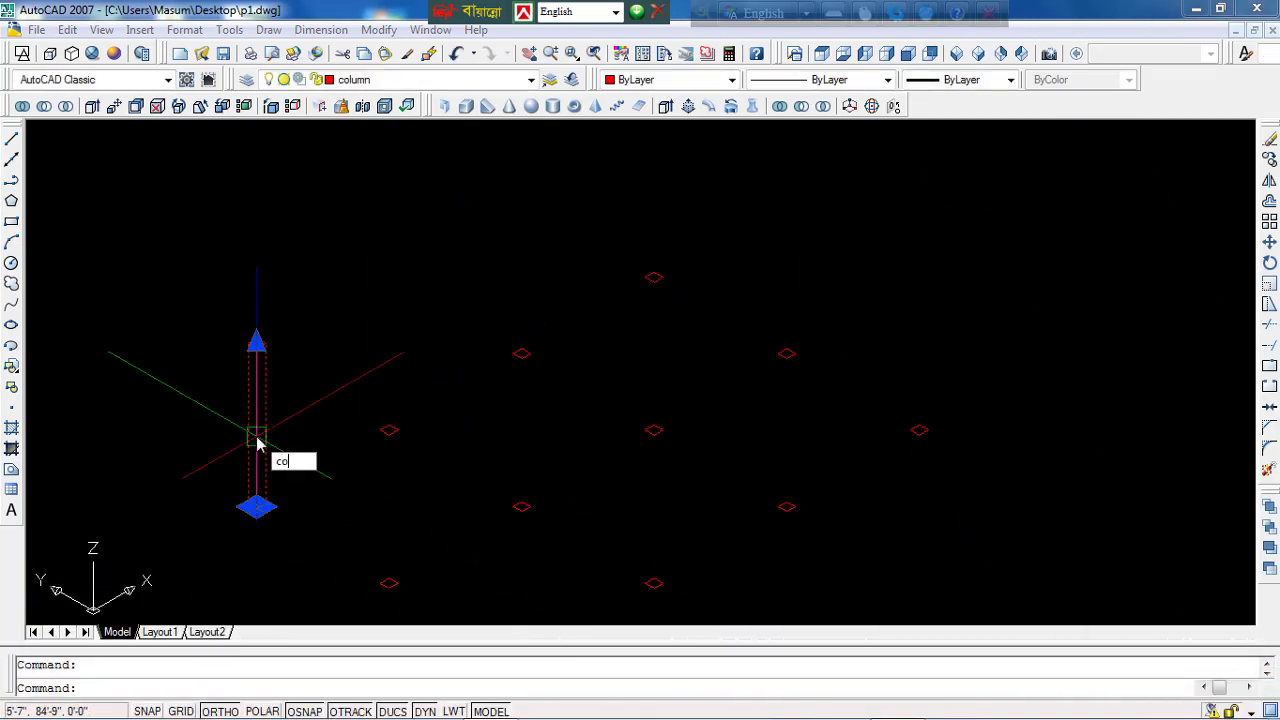
key(Return)
scroll(257, 471, up, 2)
scroll(257, 480, up, 1)
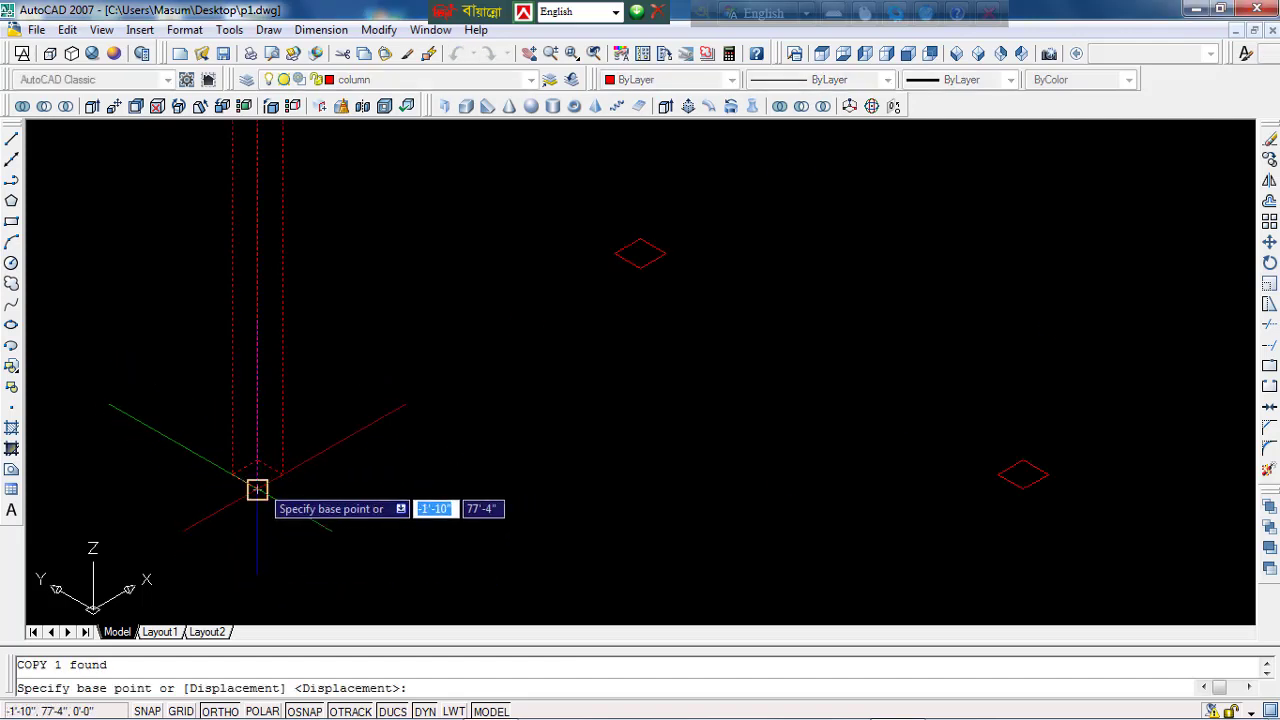
click(257, 489)
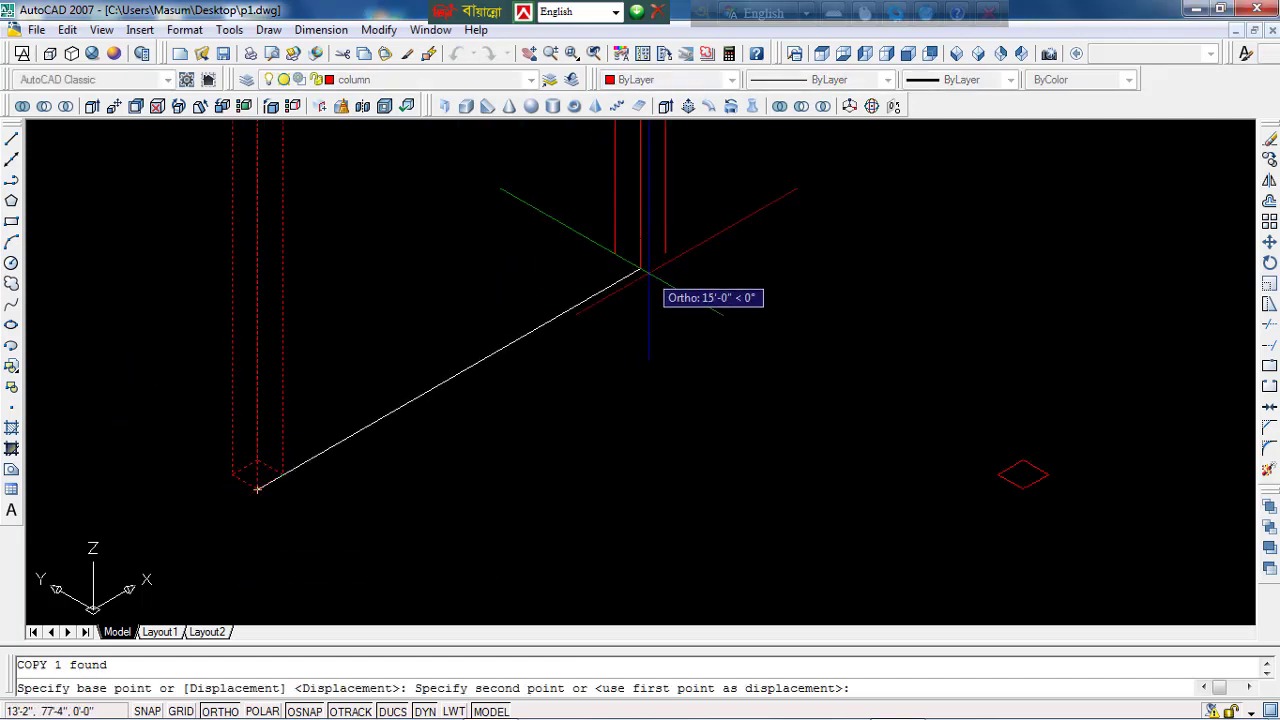
click(640, 267)
middle_drag(733, 330, 796, 435)
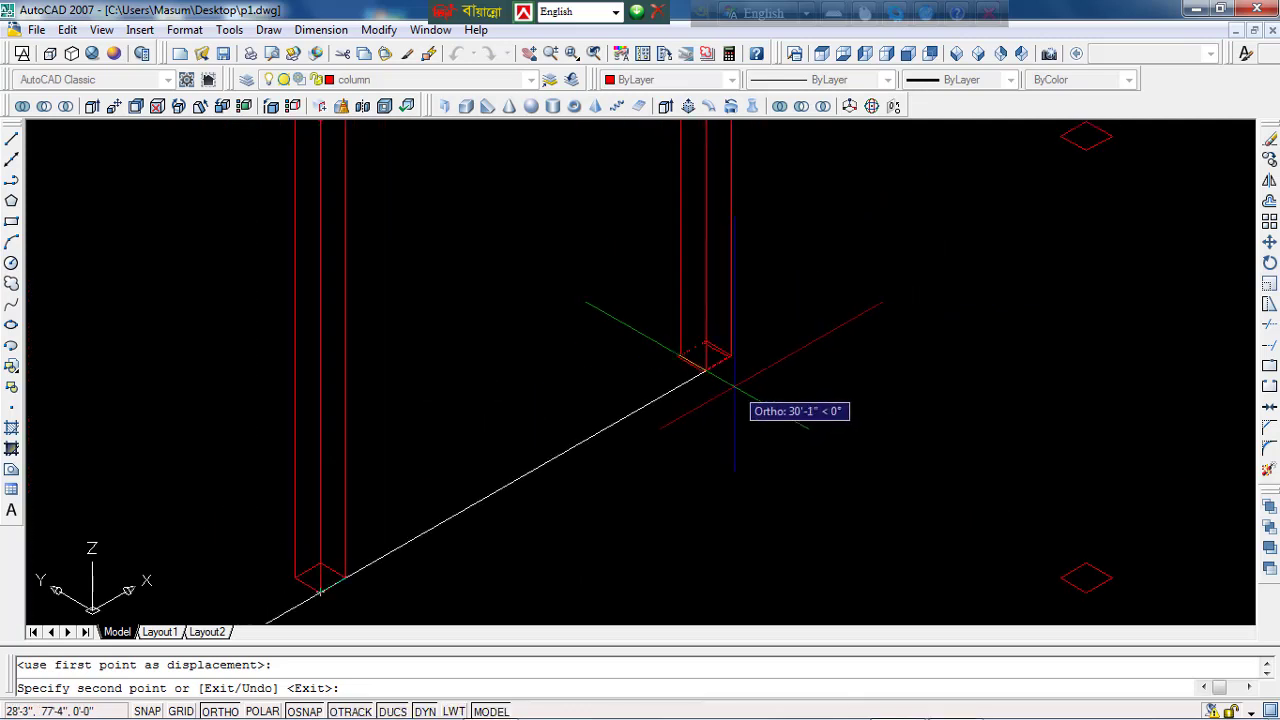
middle_drag(1086, 143, 1043, 155)
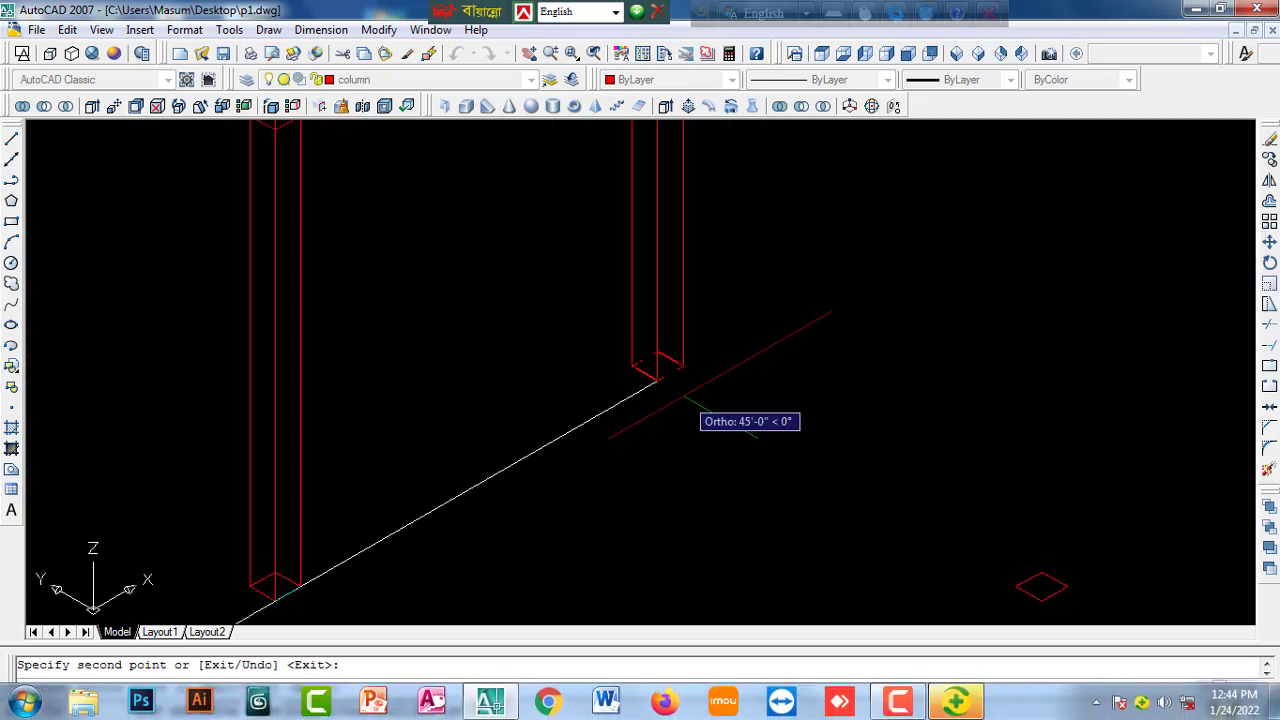
scroll(700, 440, down, 5)
scroll(735, 460, up, 3)
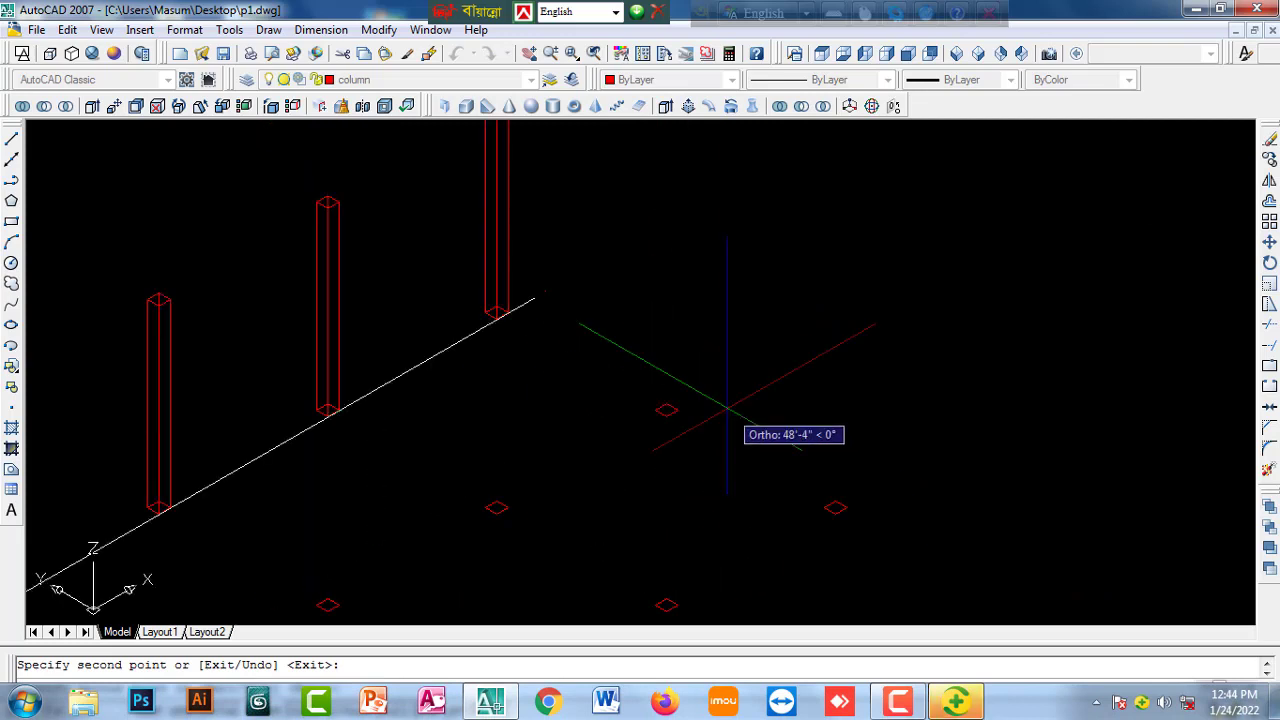
scroll(663, 414, up, 4)
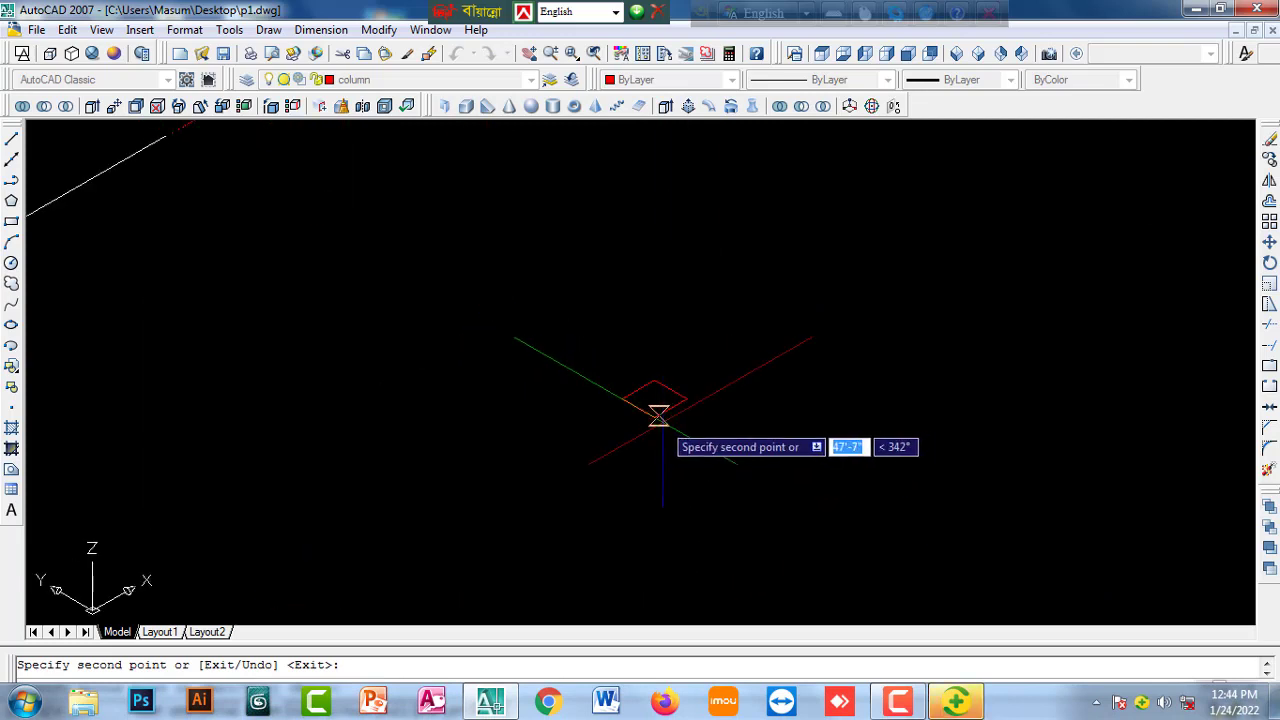
scroll(653, 417, down, 5)
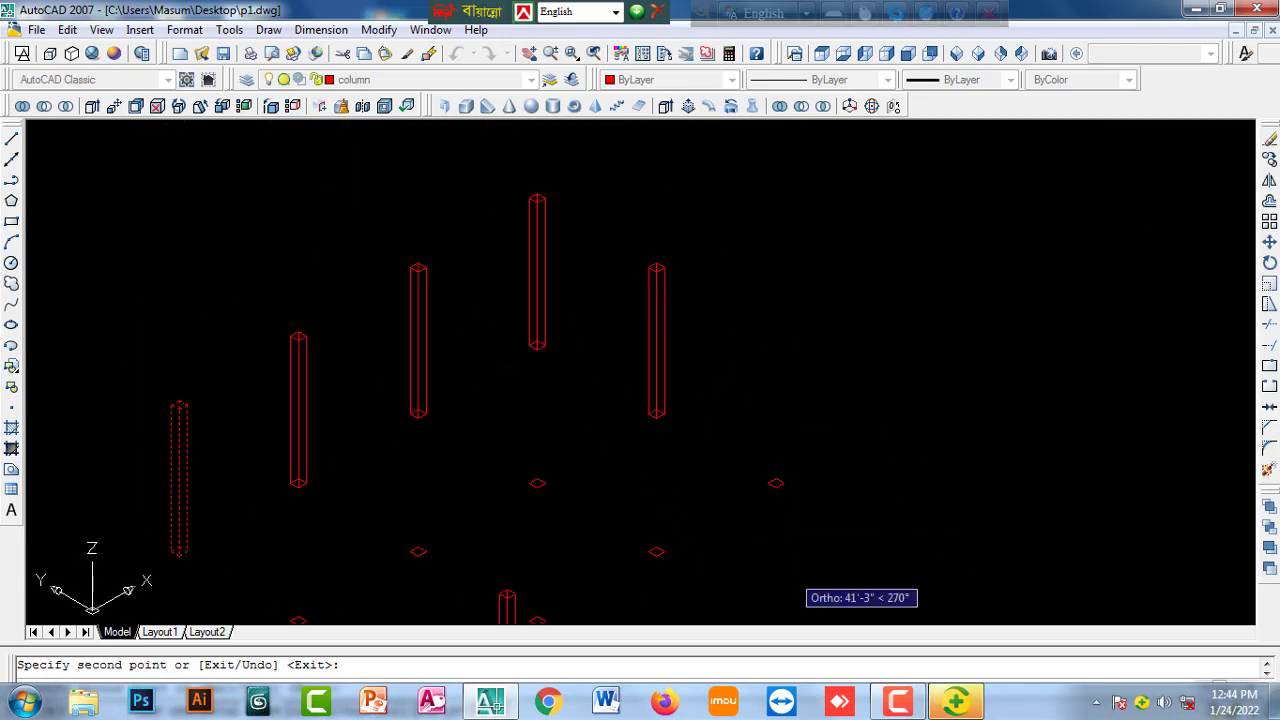
scroll(766, 414, up, 4)
scroll(739, 428, down, 4)
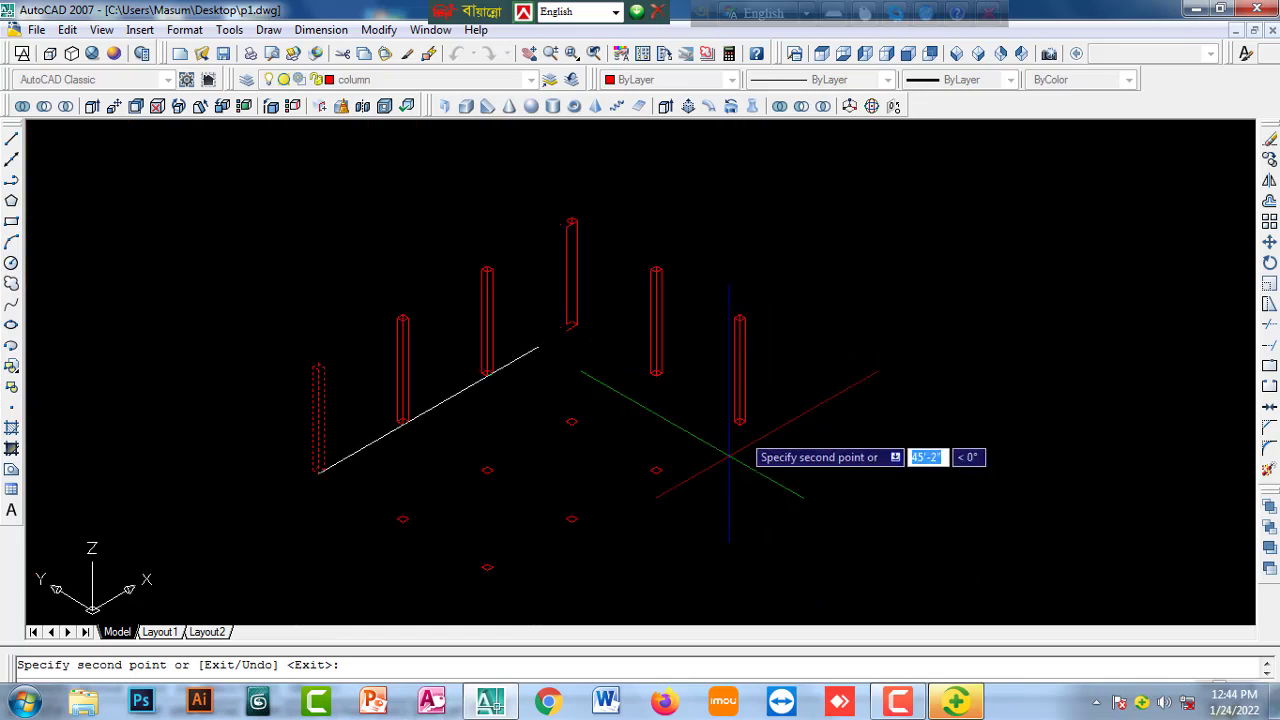
scroll(651, 400, up, 3)
Step: Place three more column copies on the remaining footing positions and end the copy
click(662, 413)
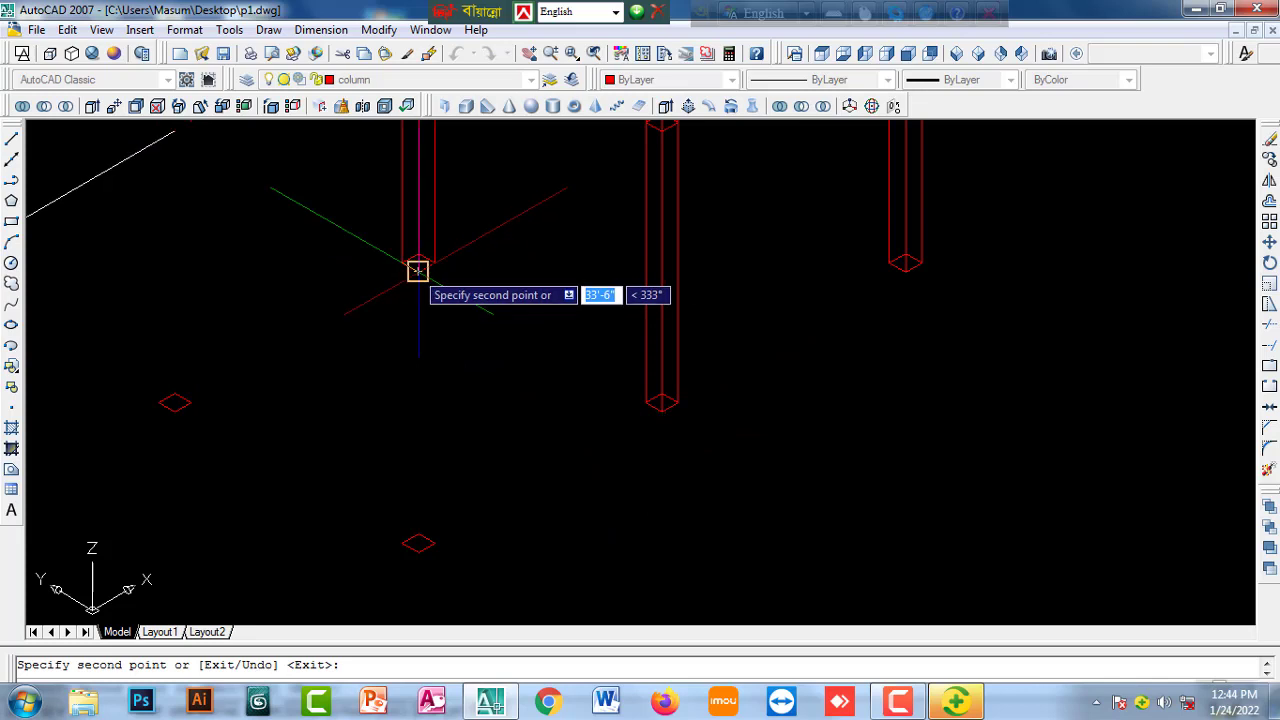
scroll(400, 285, down, 4)
scroll(357, 300, up, 4)
scroll(330, 310, up, 4)
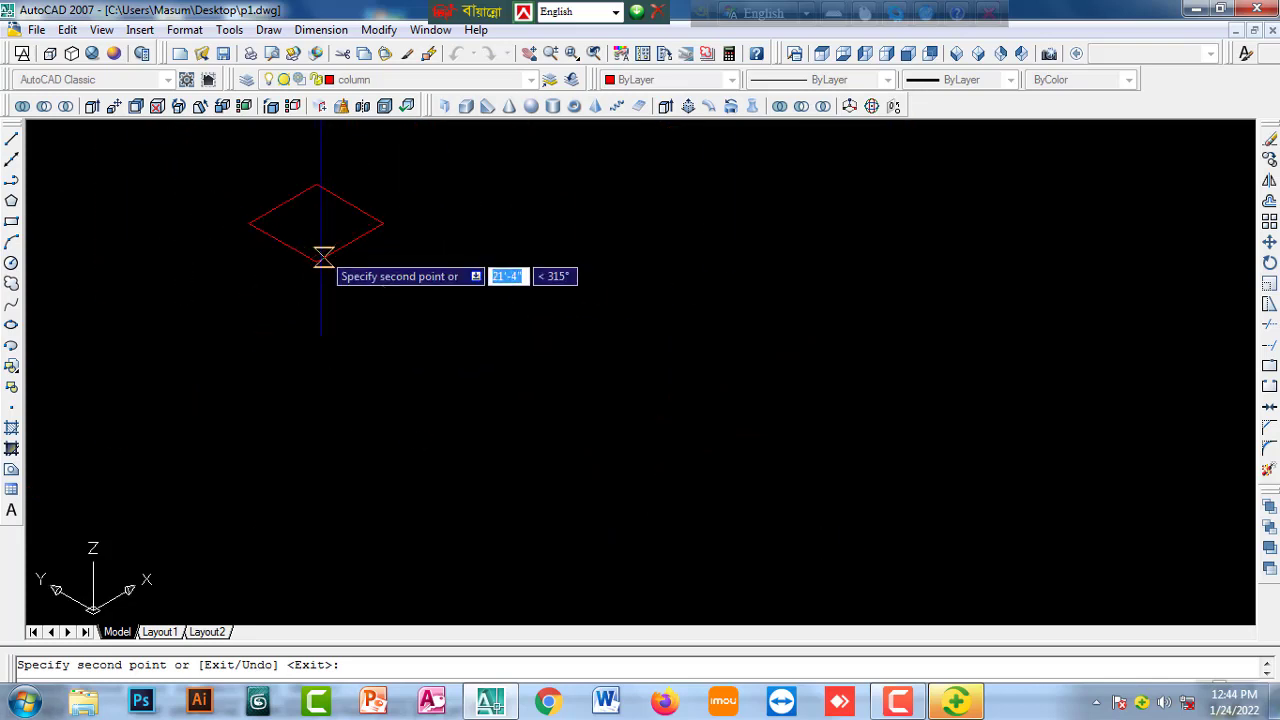
scroll(486, 357, down, 2)
scroll(563, 400, down, 2)
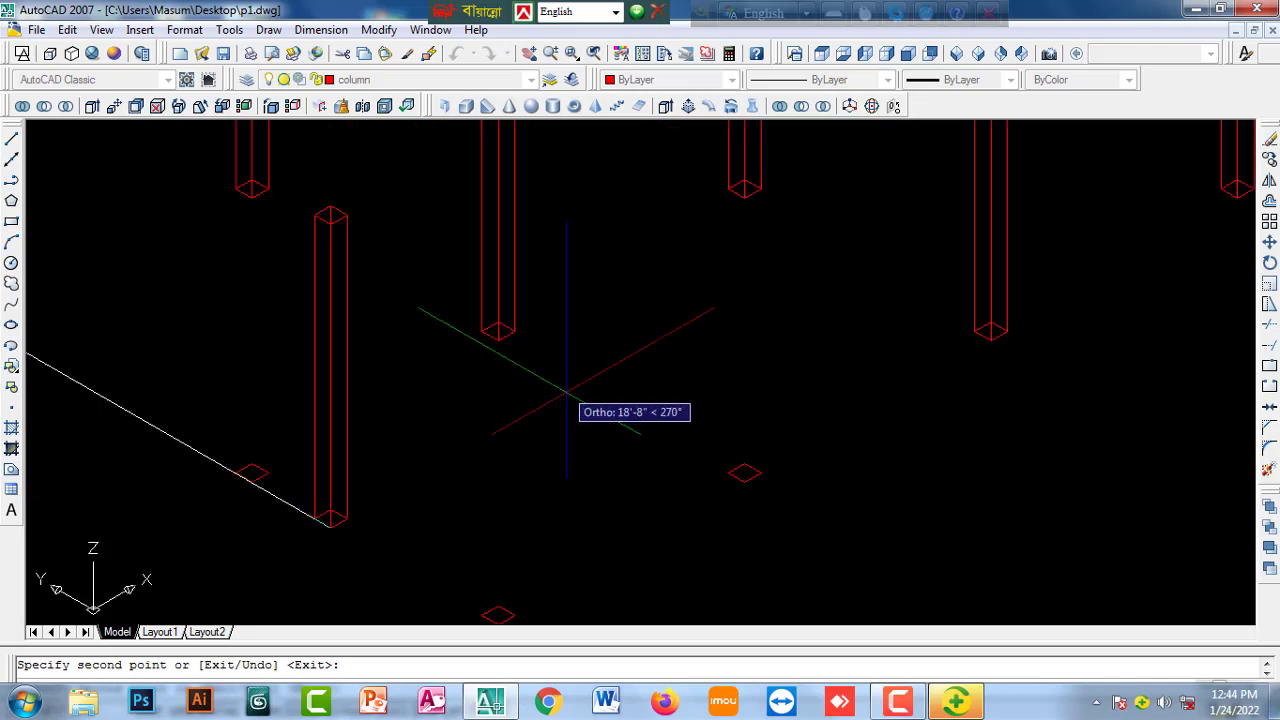
scroll(720, 433, up, 5)
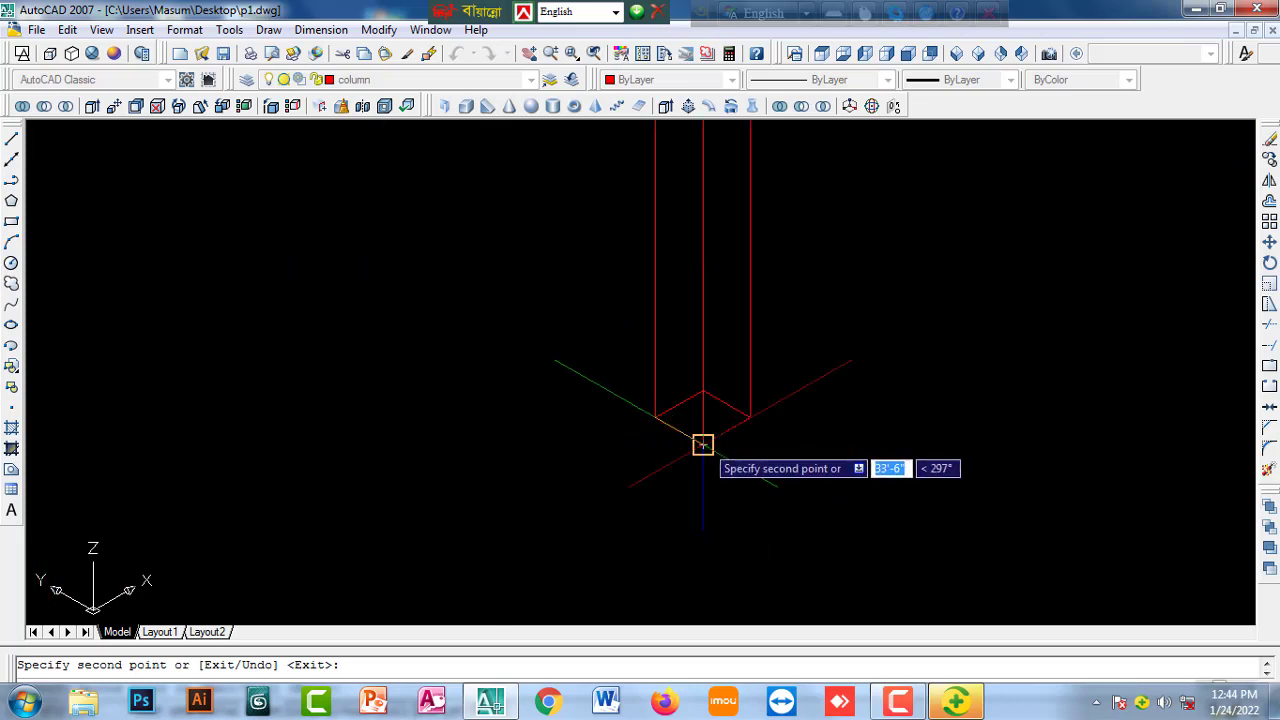
click(702, 443)
scroll(690, 460, down, 3)
scroll(600, 500, up, 2)
scroll(575, 490, up, 3)
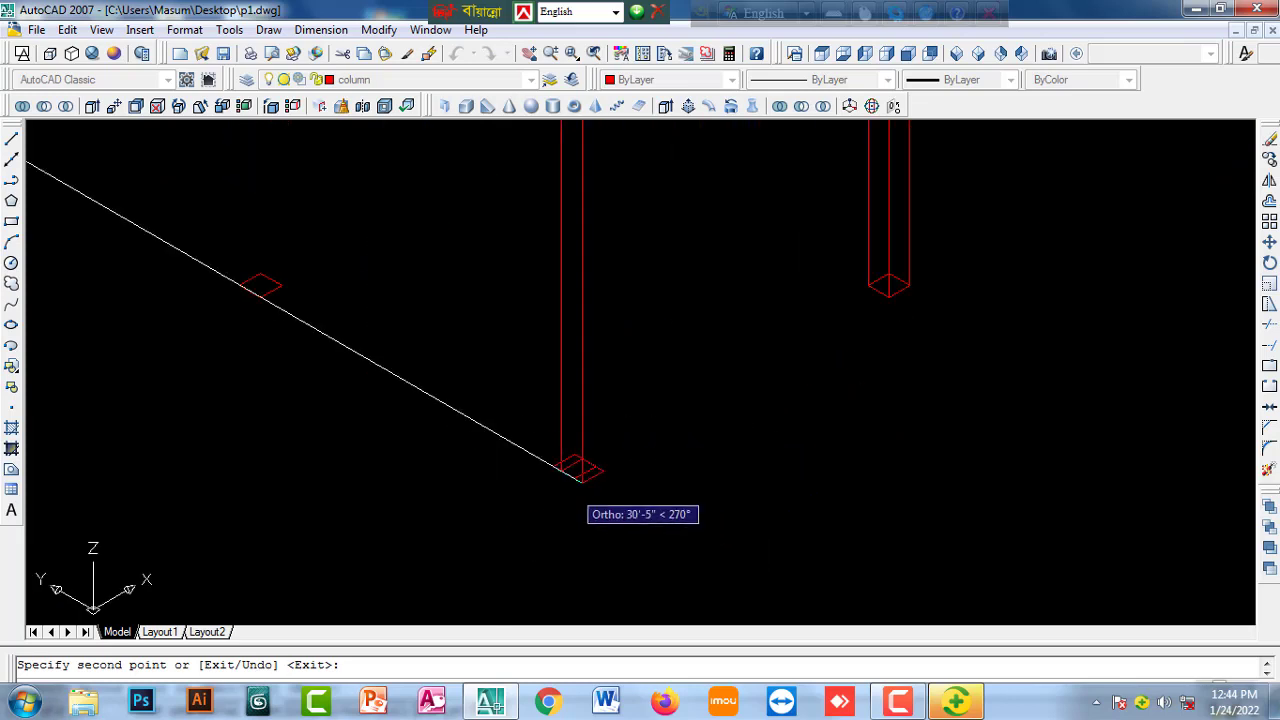
click(574, 478)
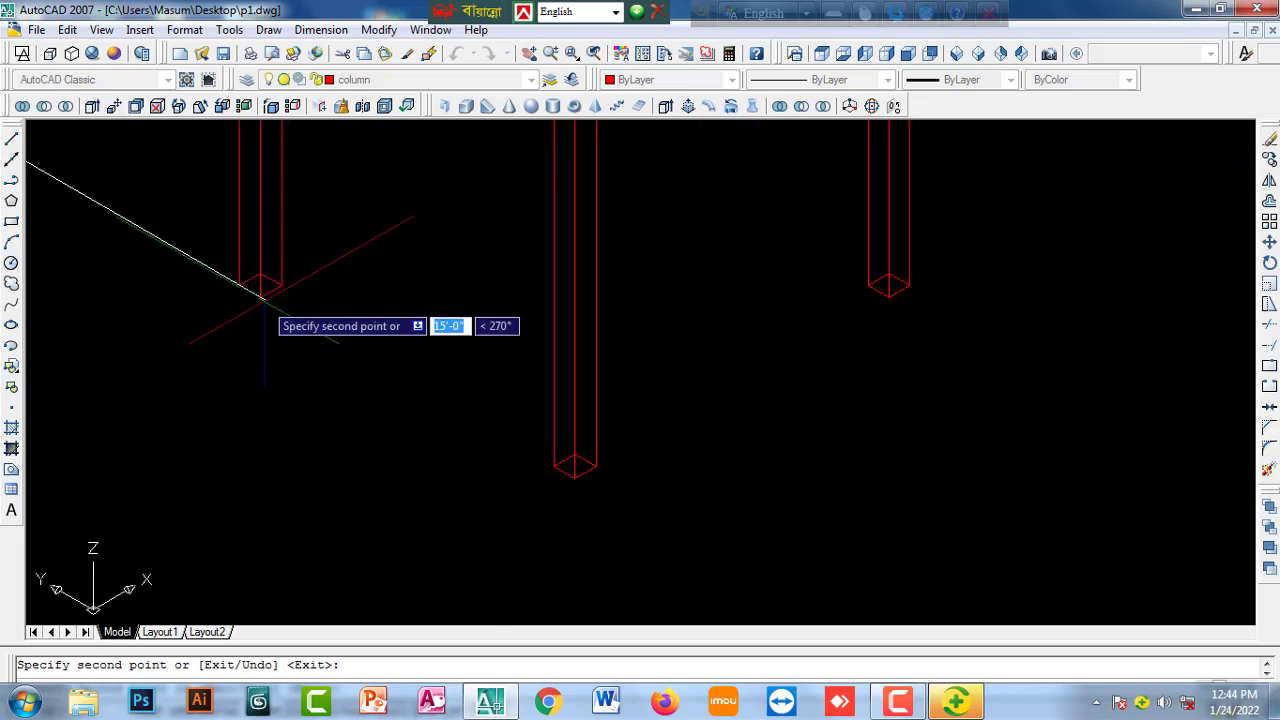
scroll(600, 410, down, 3)
scroll(694, 491, down, 1)
scroll(694, 491, up, 2)
scroll(673, 497, up, 2)
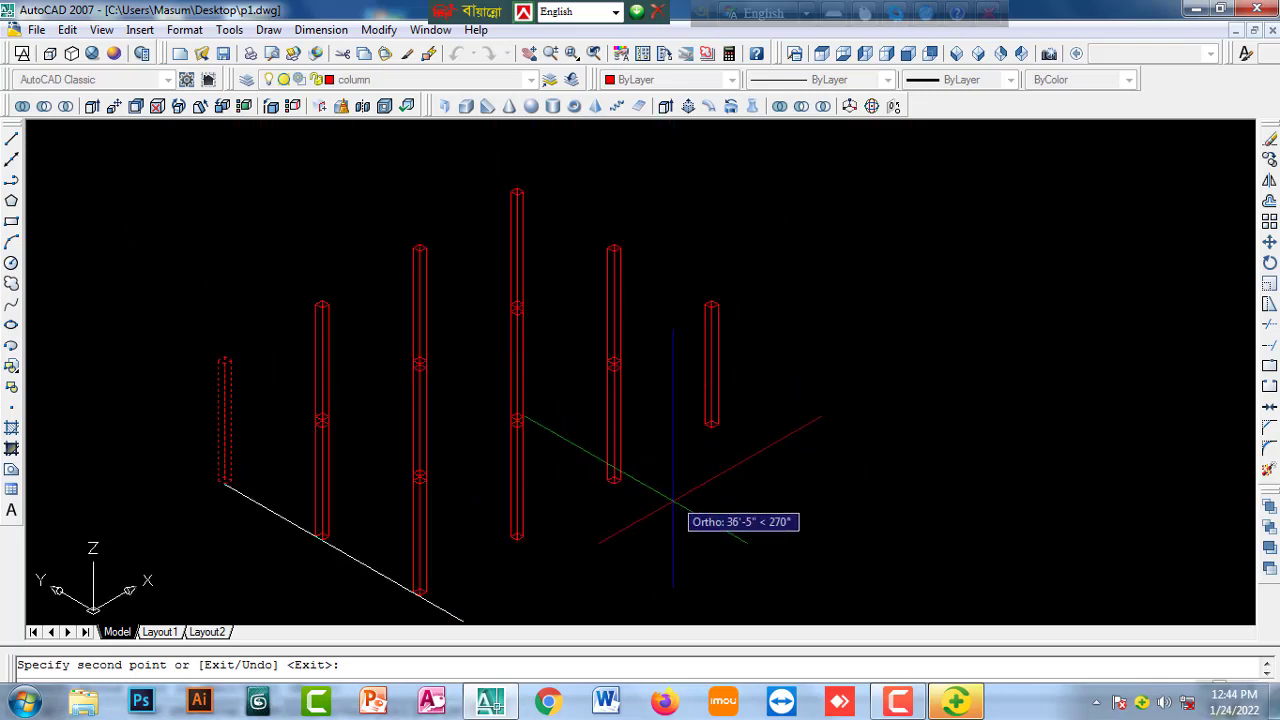
key(Escape)
scroll(634, 371, down, 4)
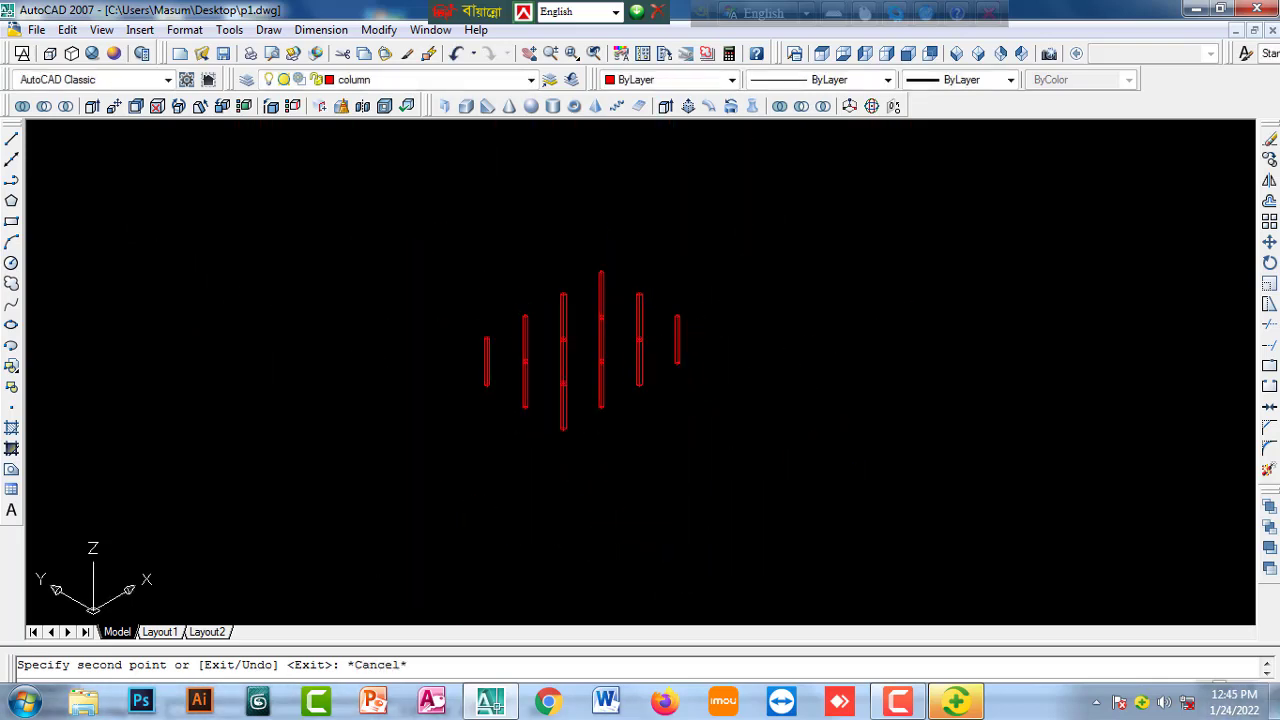
Step: Turn off the column layer, turn on the beam layer, and make beam the current layer
scroll(625, 405, up, 3)
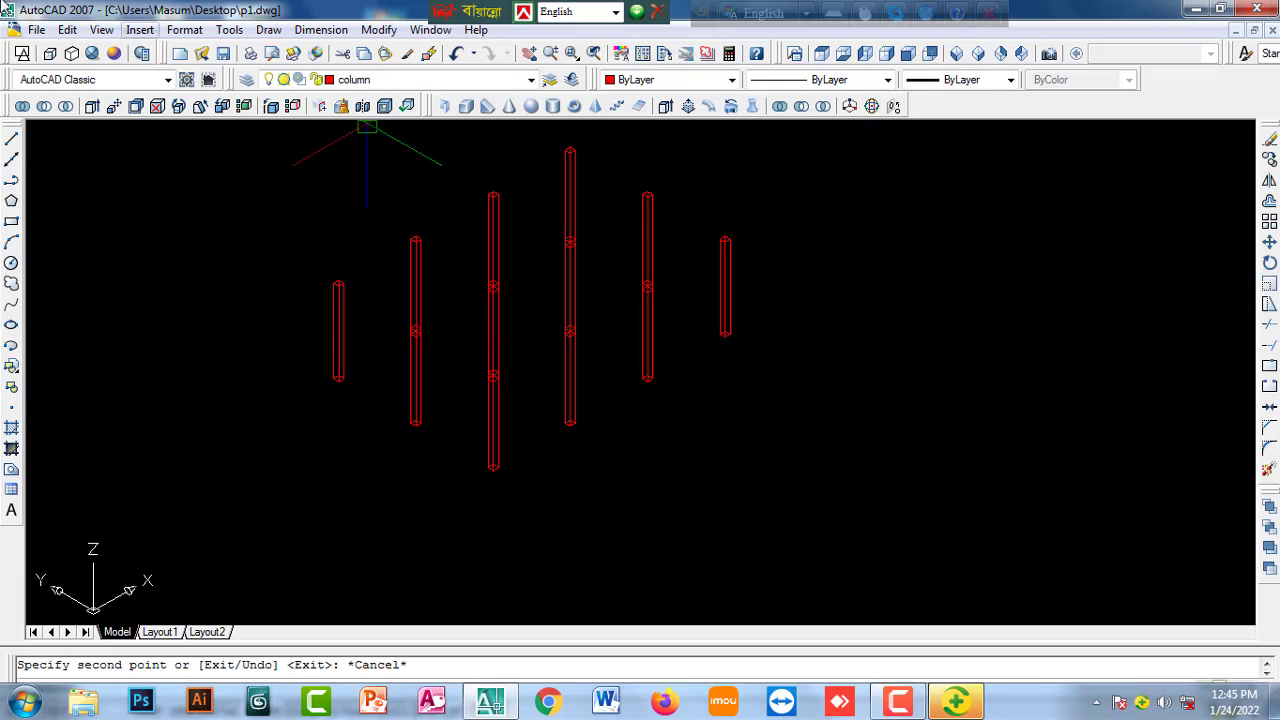
click(400, 85)
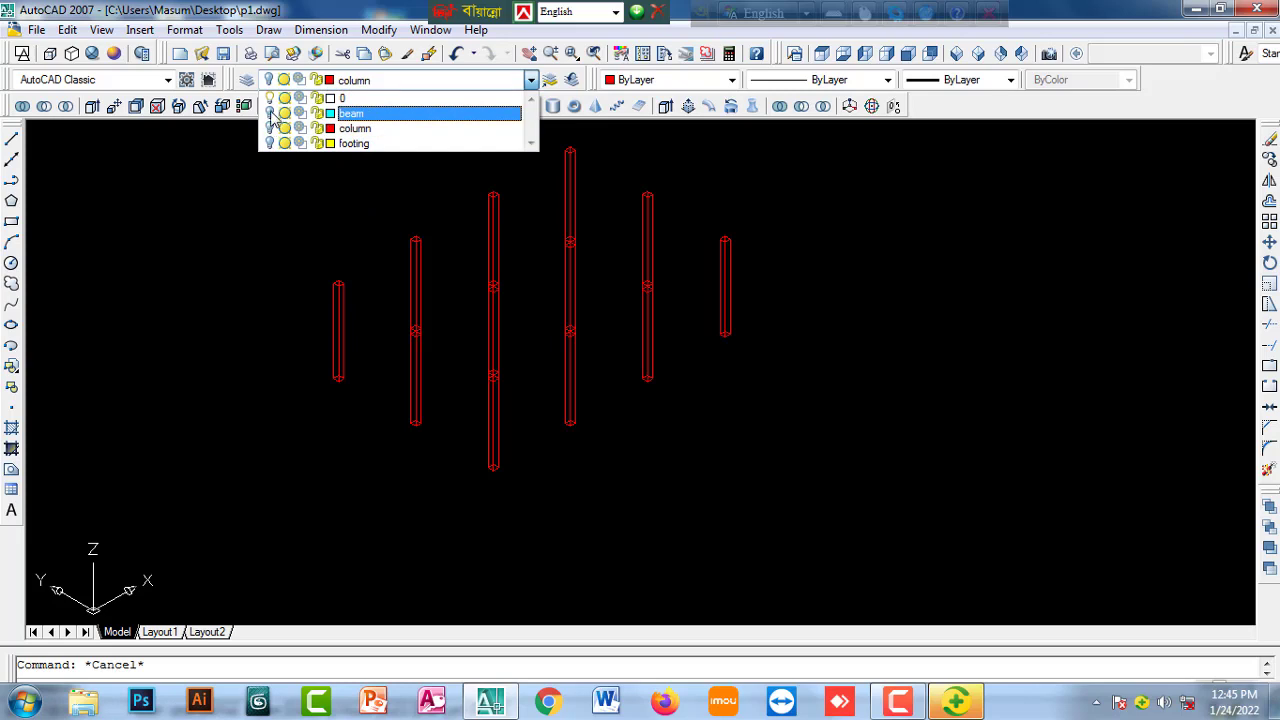
click(255, 117)
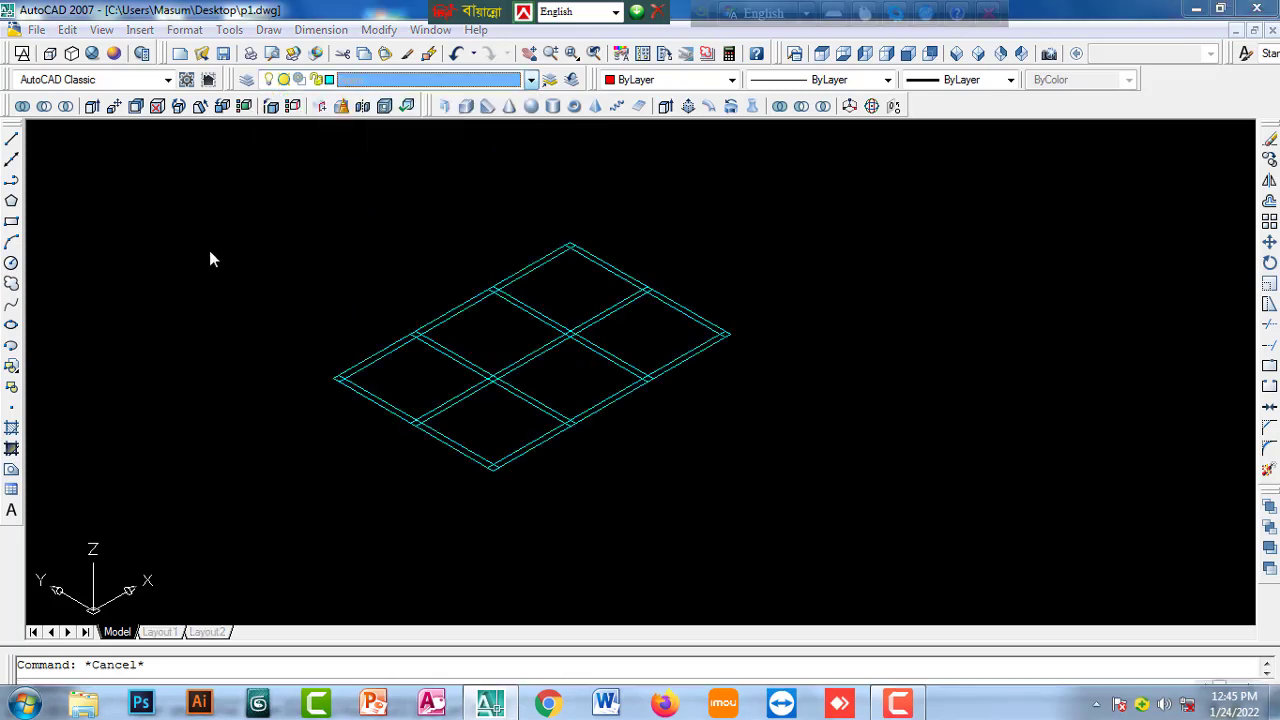
click(716, 412)
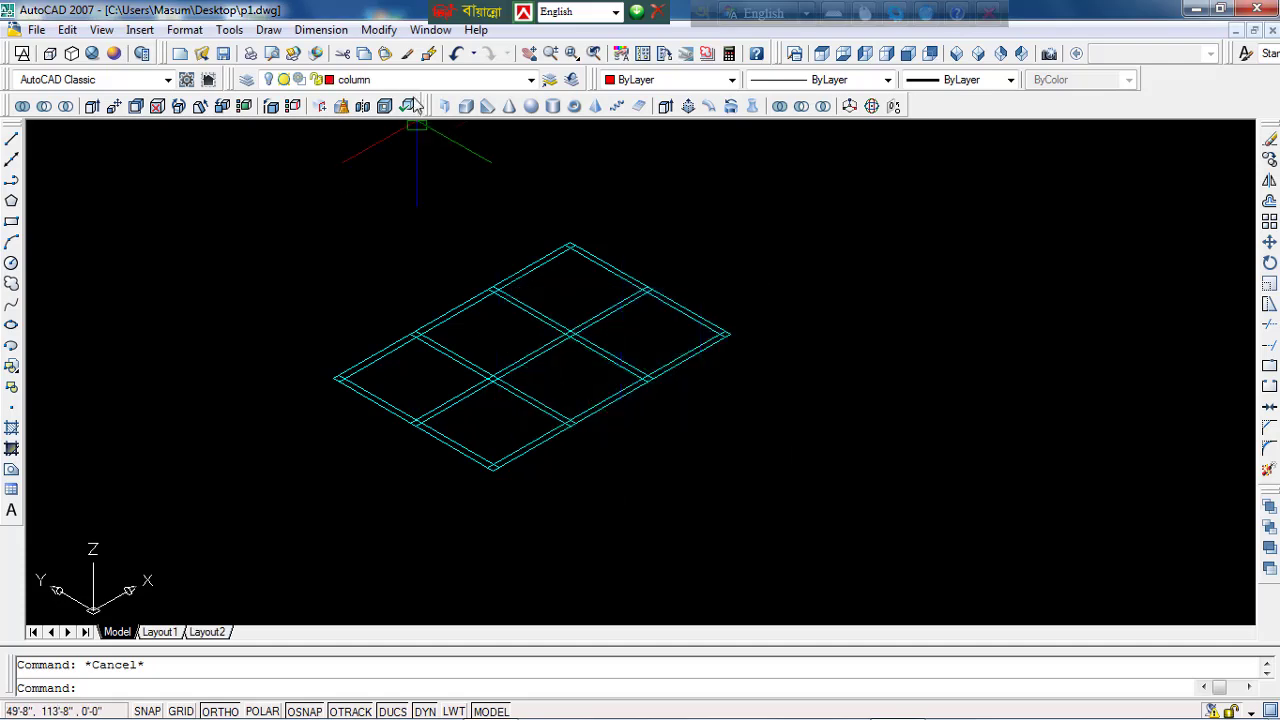
click(400, 80)
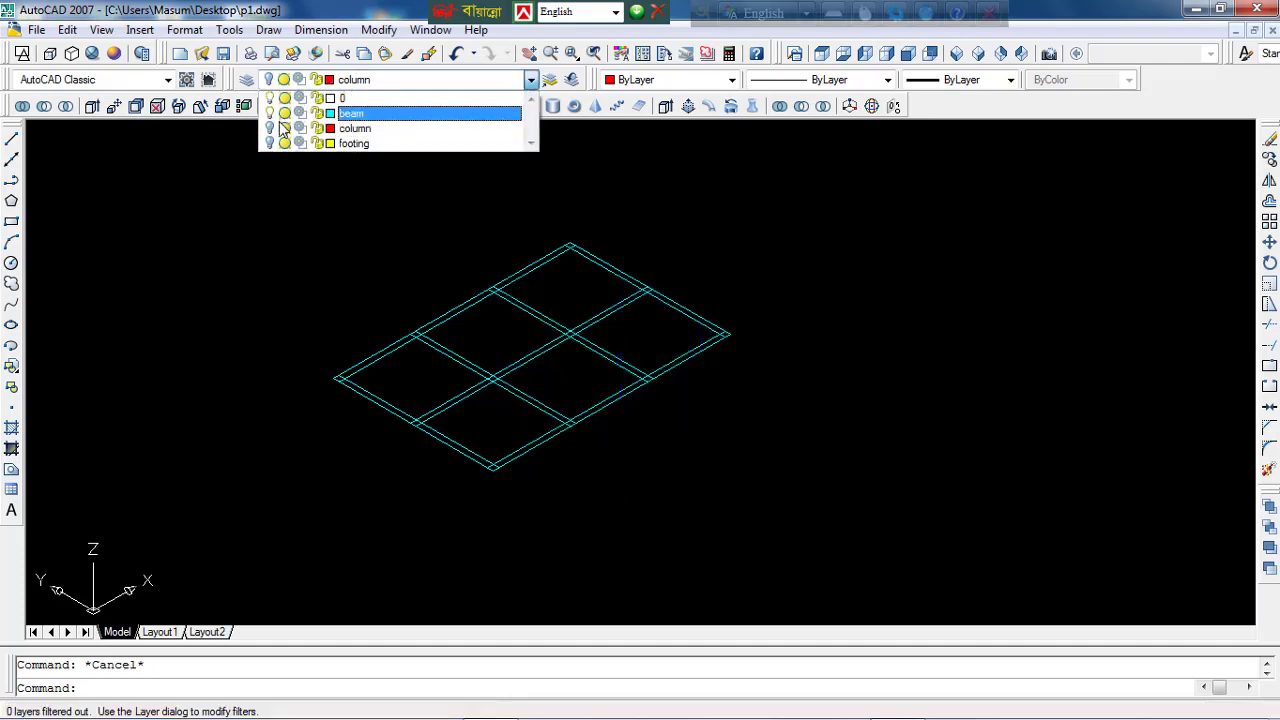
click(360, 114)
Step: Start TRIM with all lines as cutting edges and trim the overhangs at the top corner
scroll(557, 349, up, 3)
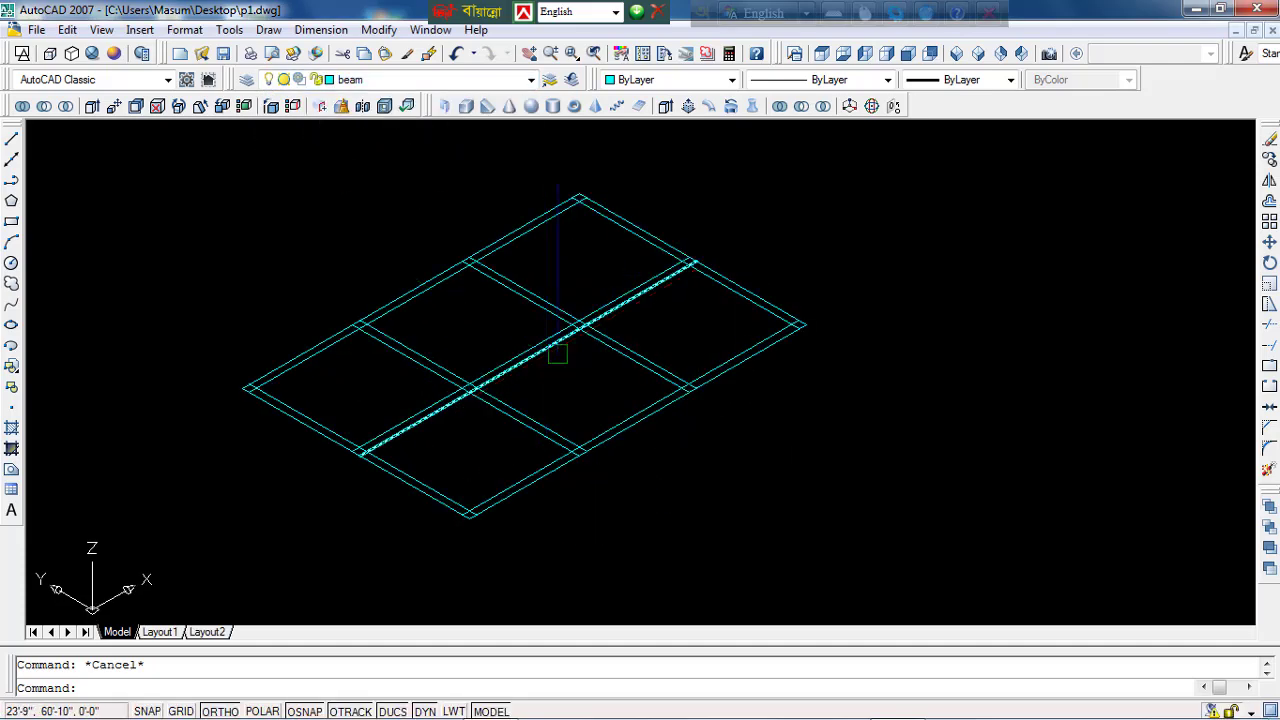
scroll(556, 410, up, 2)
middle_drag(586, 329, 480, 420)
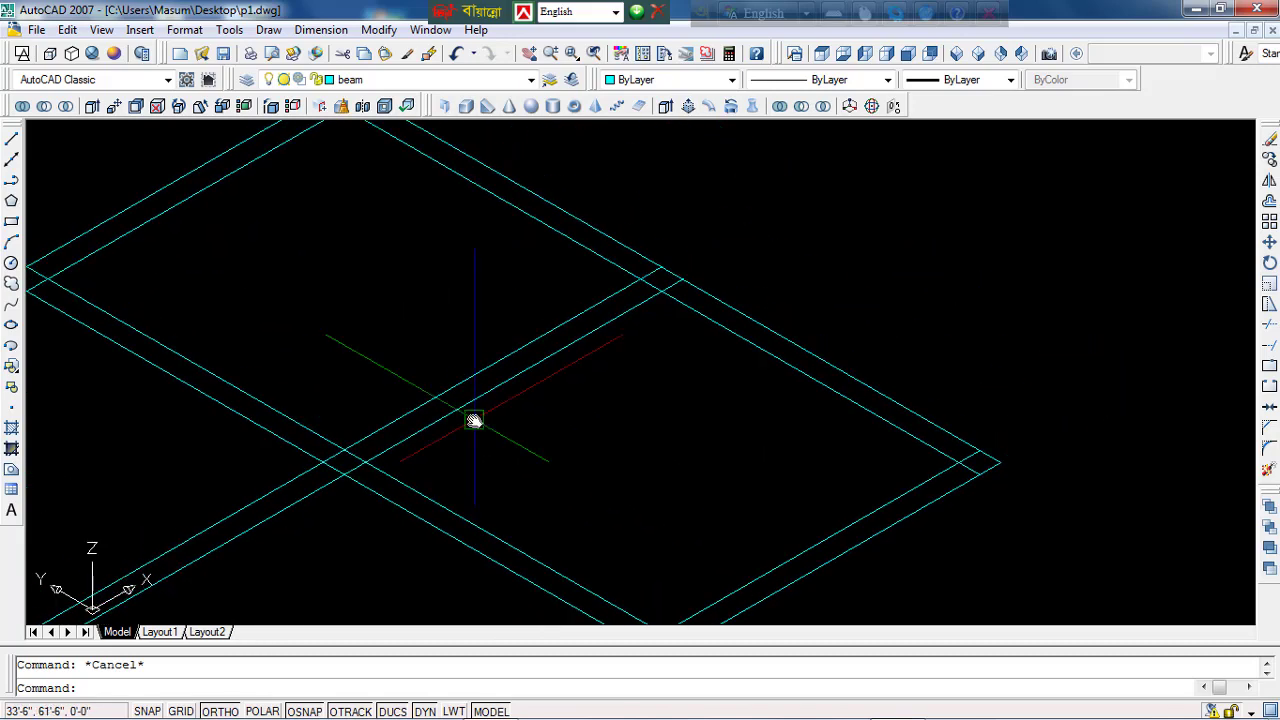
scroll(476, 425, down, 1)
text(tr)
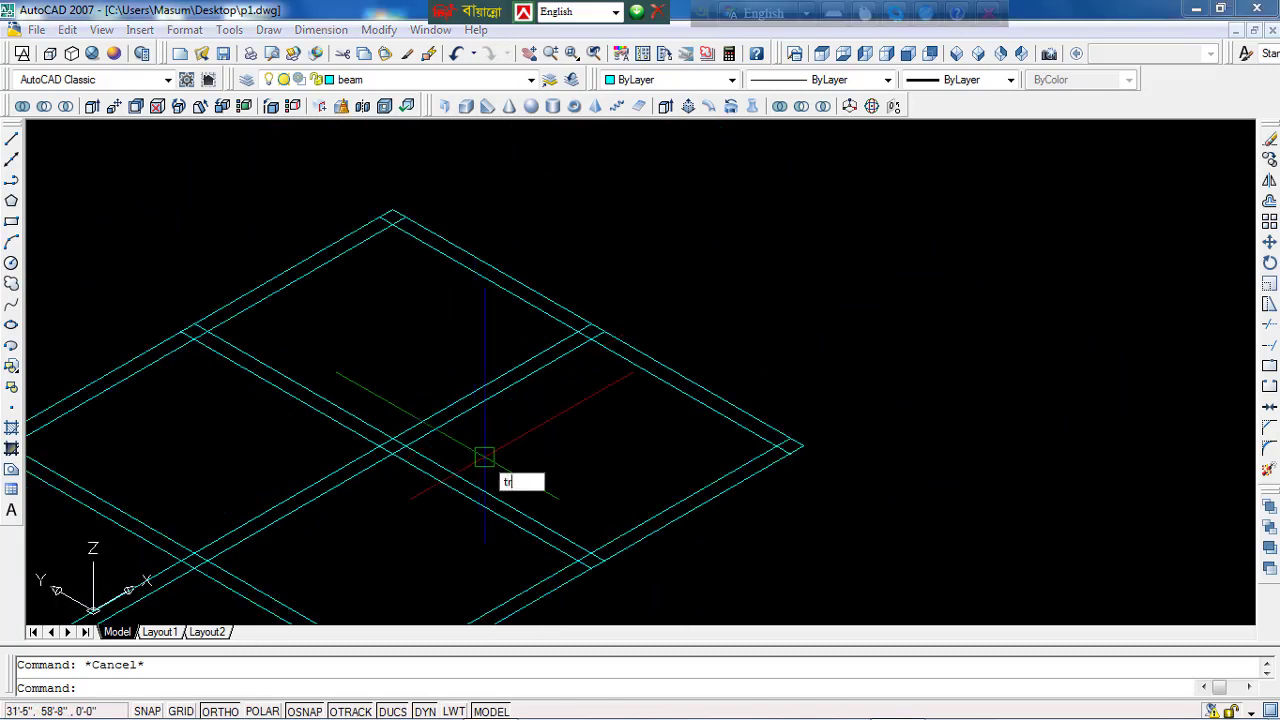
key(Return)
key(Return)
scroll(560, 360, up, 2)
scroll(600, 330, up, 2)
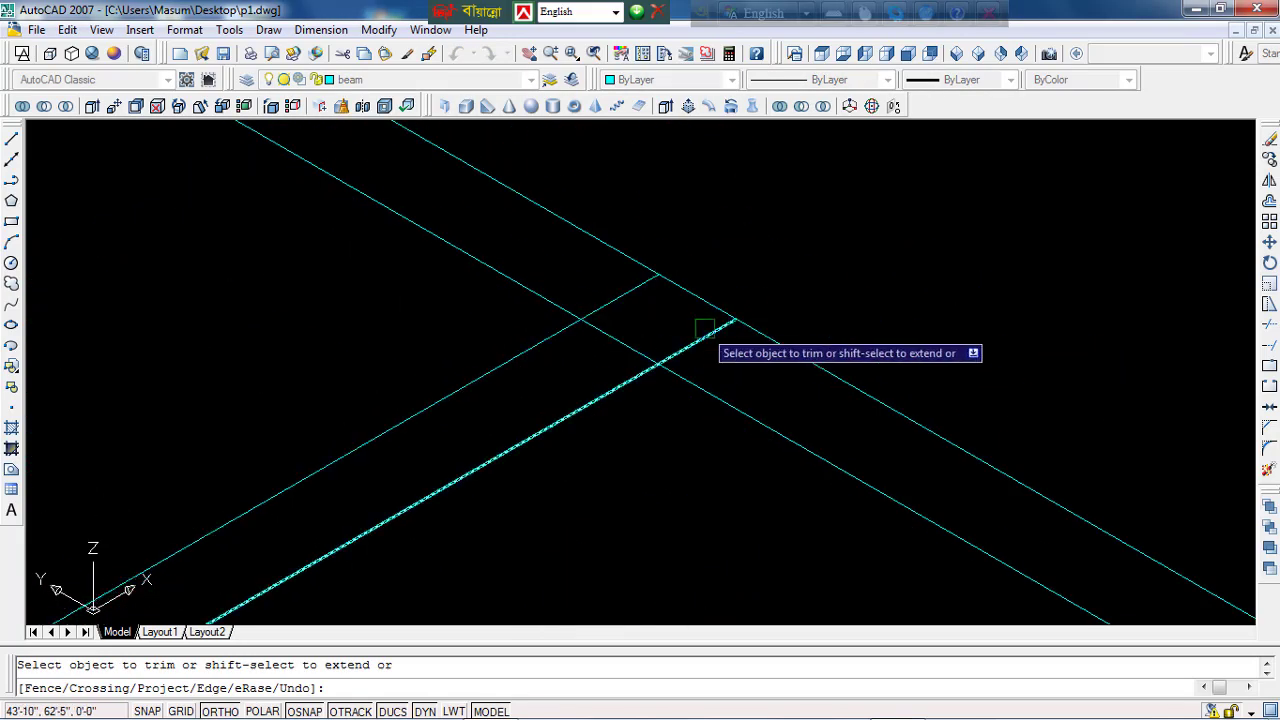
scroll(590, 300, down, 2)
scroll(591, 316, down, 3)
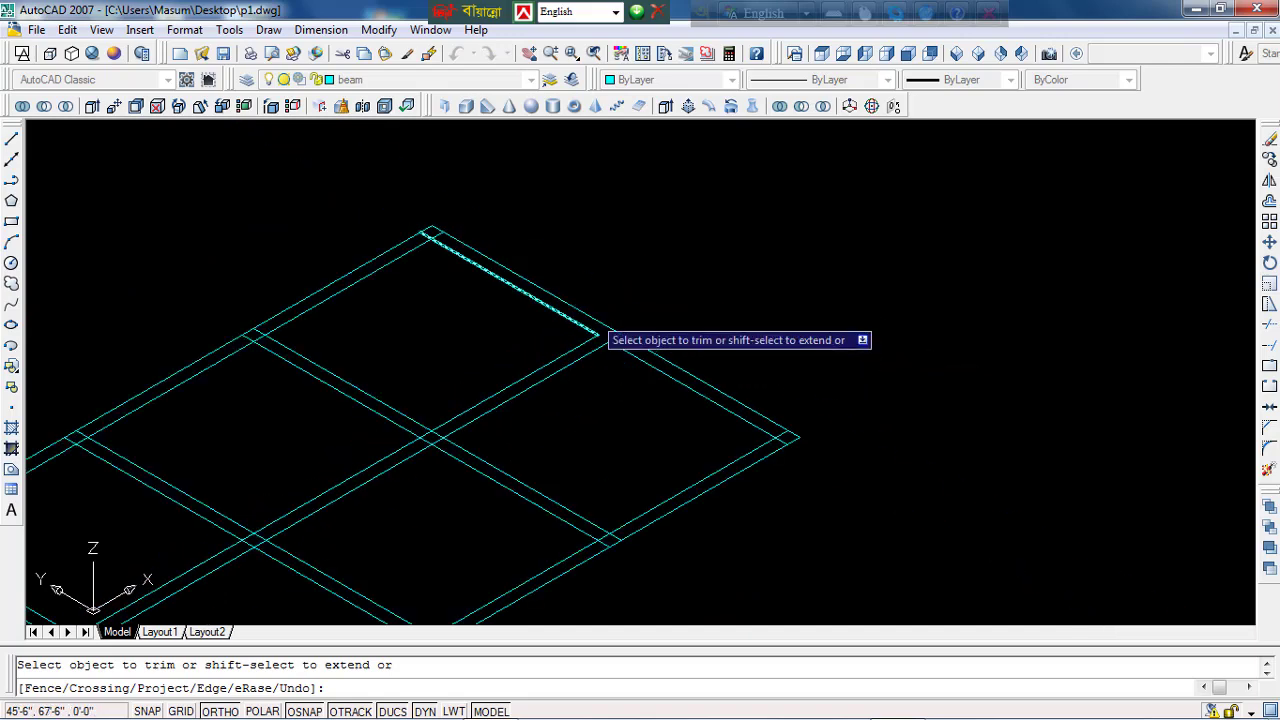
scroll(402, 222, up, 5)
scroll(405, 227, down, 5)
click(476, 327)
click(551, 329)
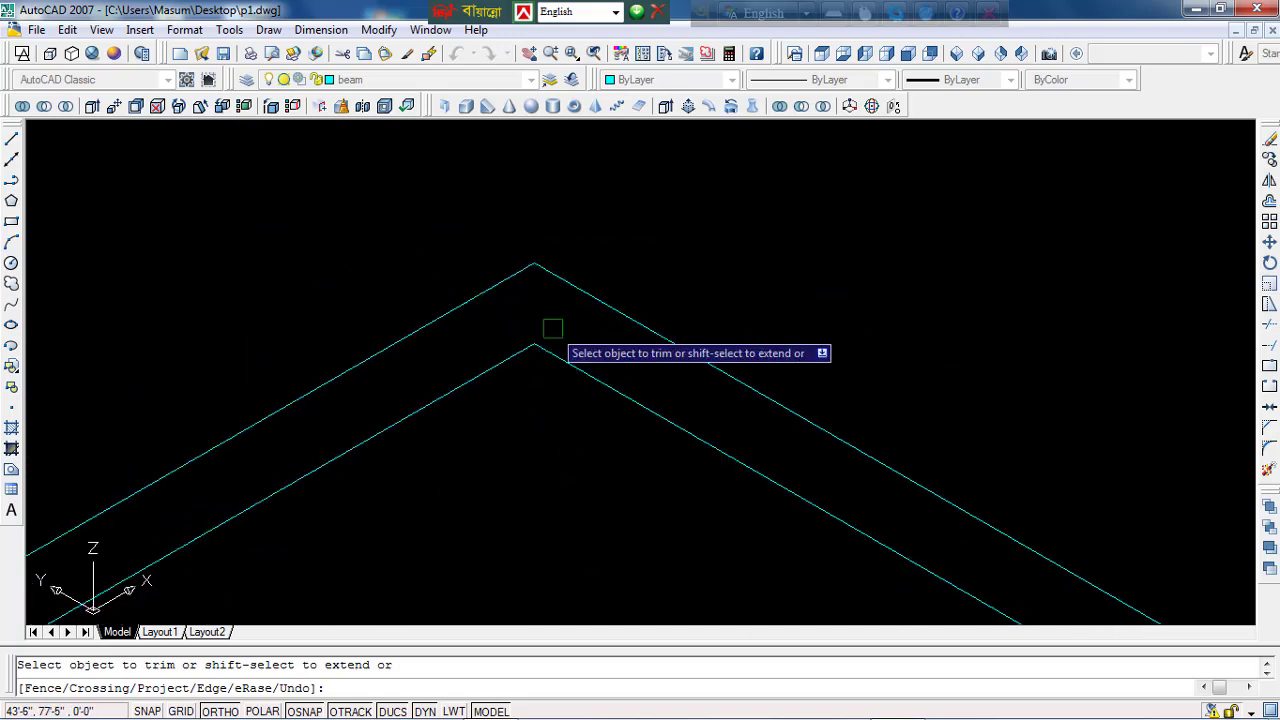
Step: Trim the two short stubs crossing the upper-left beam at the grid's left corner
scroll(438, 418, up, 3)
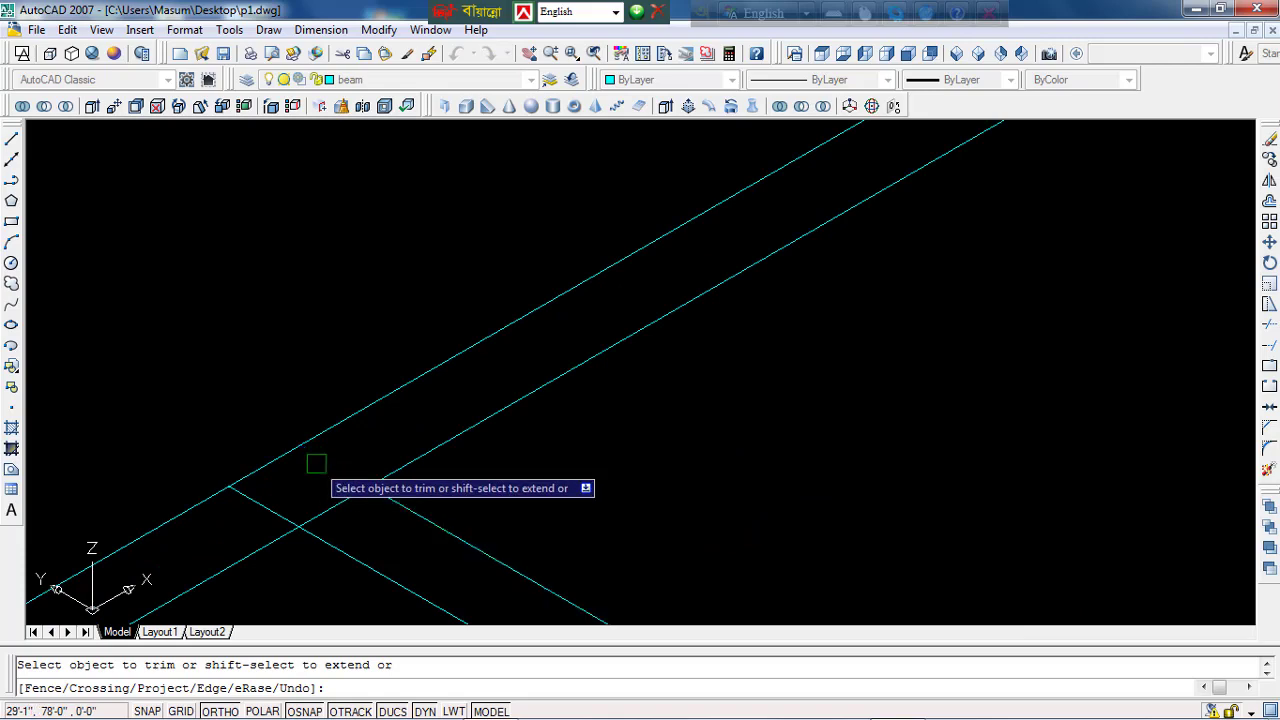
scroll(277, 512, down, 2)
scroll(326, 503, down, 2)
middle_drag(340, 485, 440, 377)
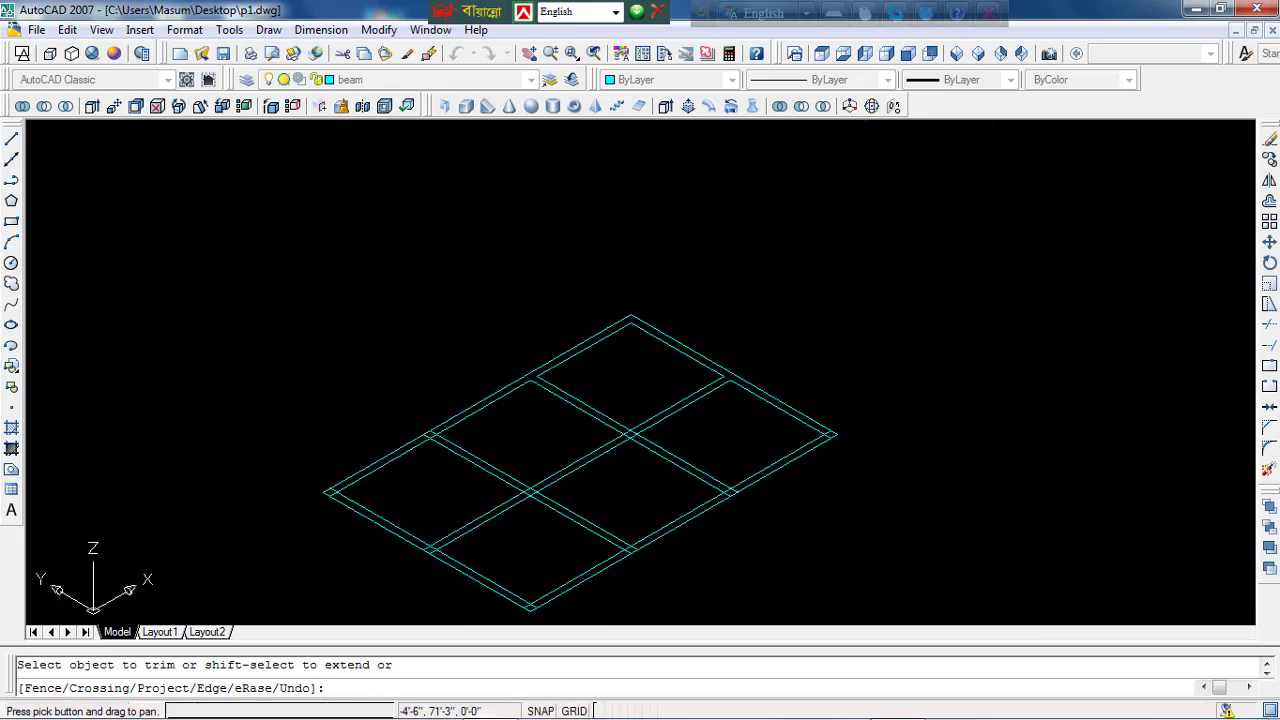
scroll(363, 415, up, 4)
click(200, 338)
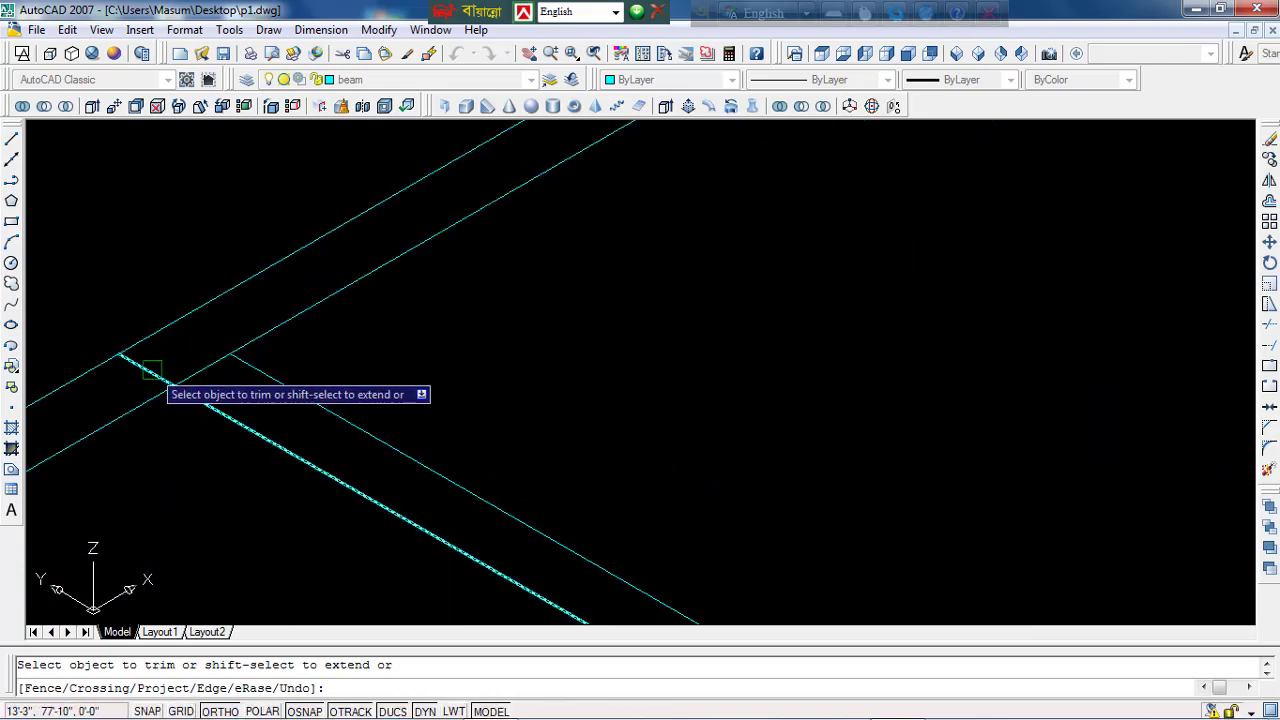
click(150, 370)
Step: Trim the three line segments inside the beam crossing
scroll(220, 395, down, 1)
scroll(586, 383, down, 3)
scroll(405, 395, up, 3)
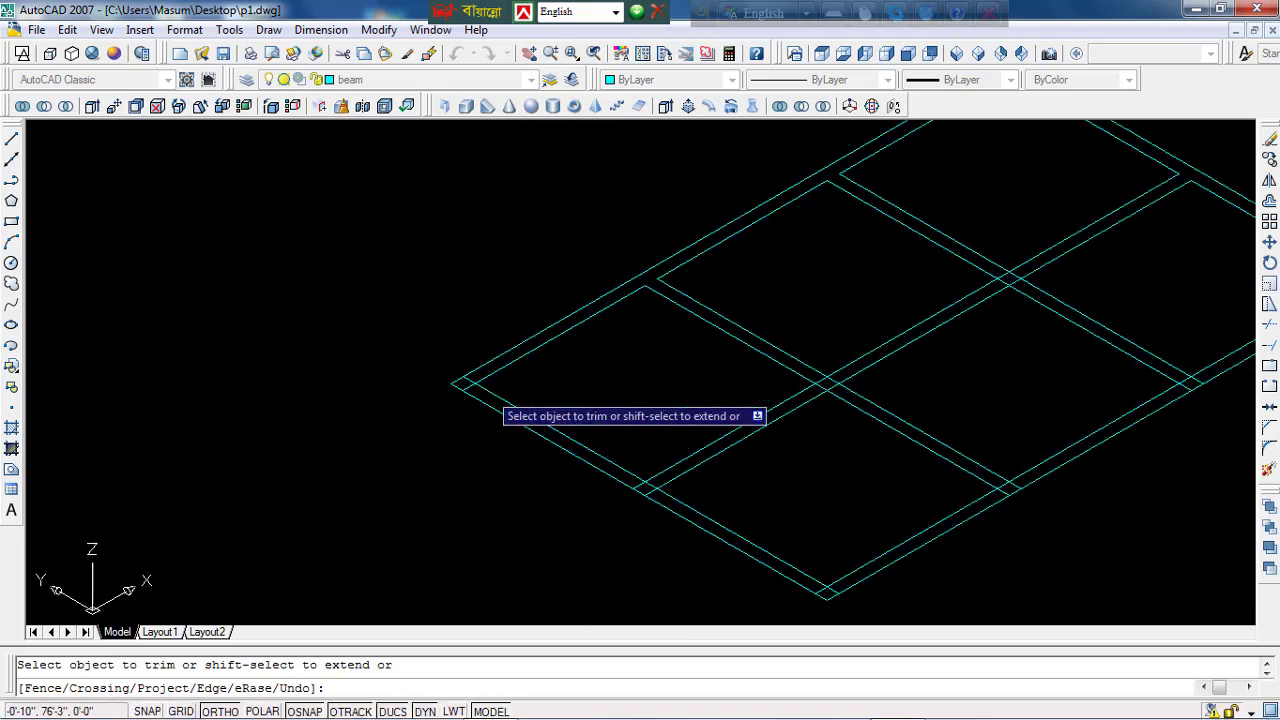
scroll(385, 352, up, 2)
scroll(395, 380, down, 1)
scroll(430, 376, down, 2)
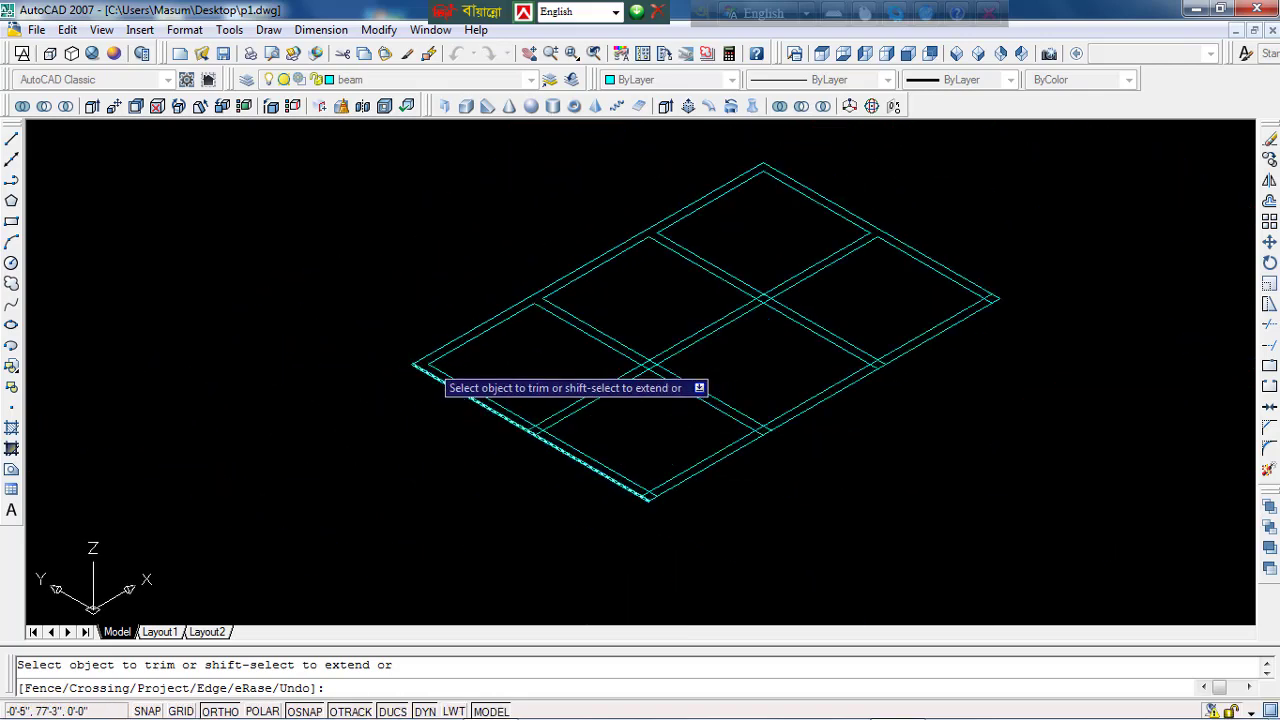
scroll(560, 430, up, 3)
scroll(494, 445, up, 3)
scroll(443, 414, up, 2)
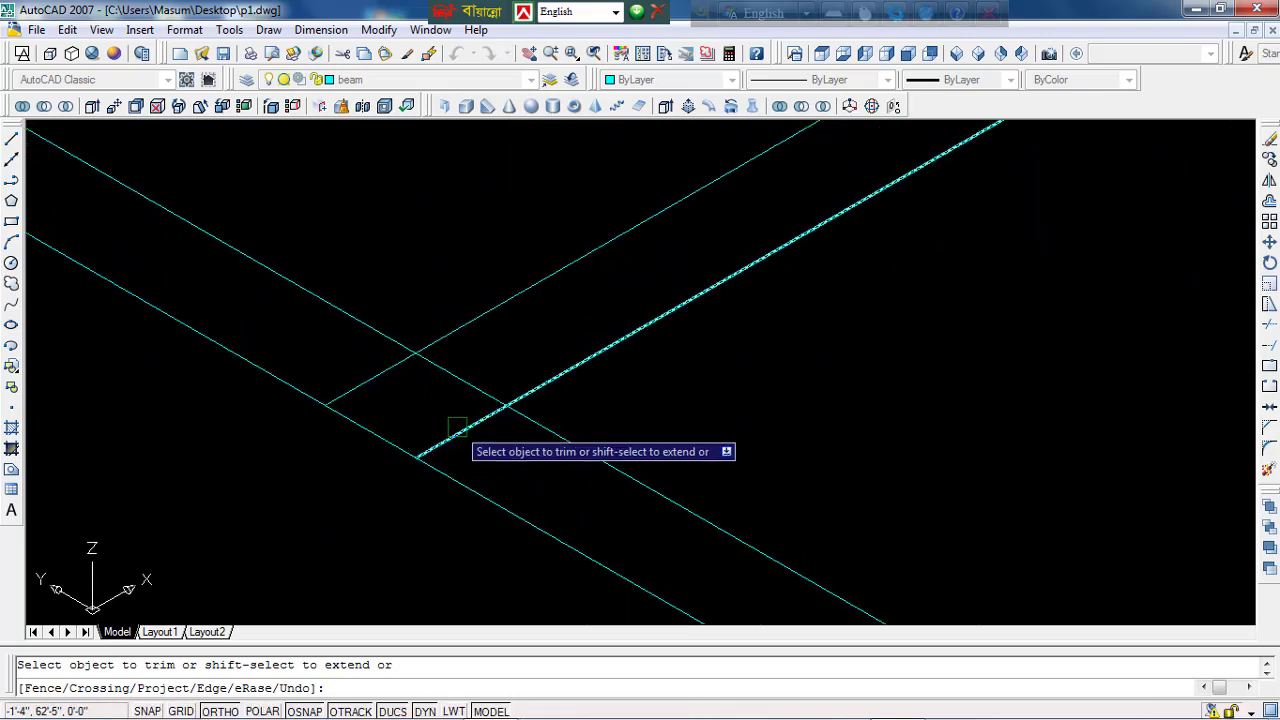
scroll(430, 420, up, 1)
scroll(467, 372, down, 2)
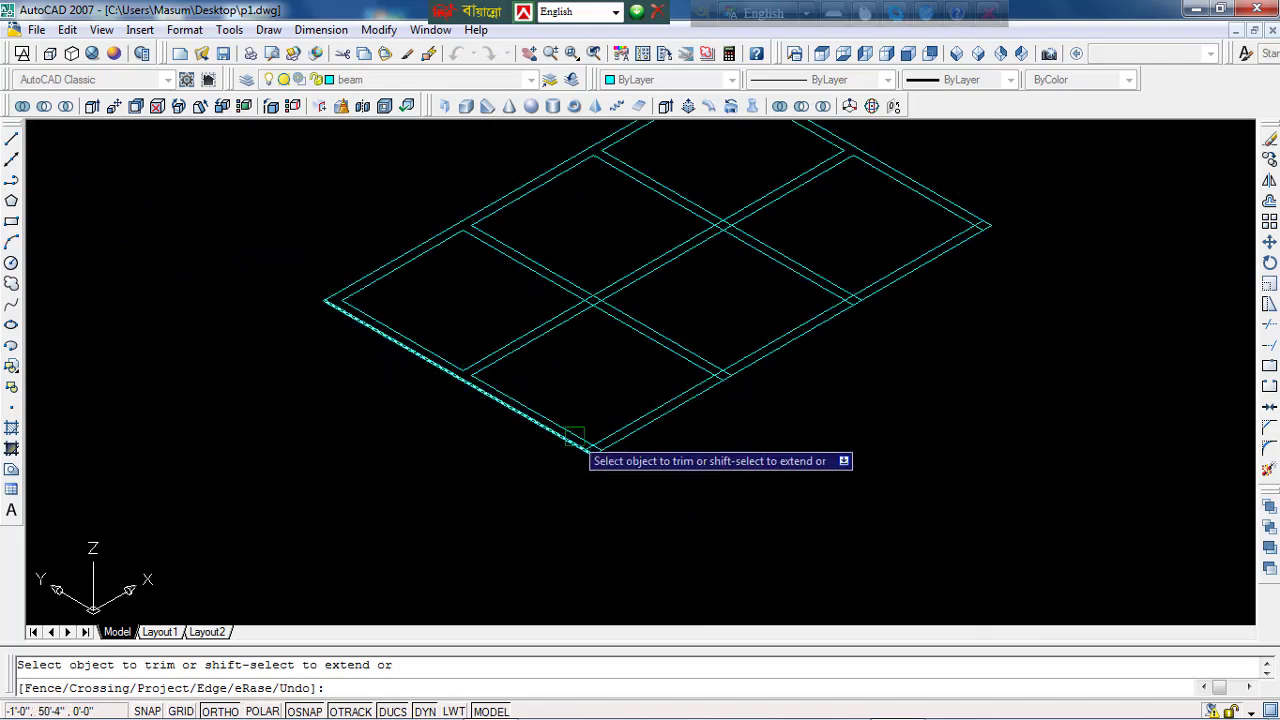
scroll(475, 432, up, 3)
scroll(337, 407, up, 2)
scroll(337, 407, down, 1)
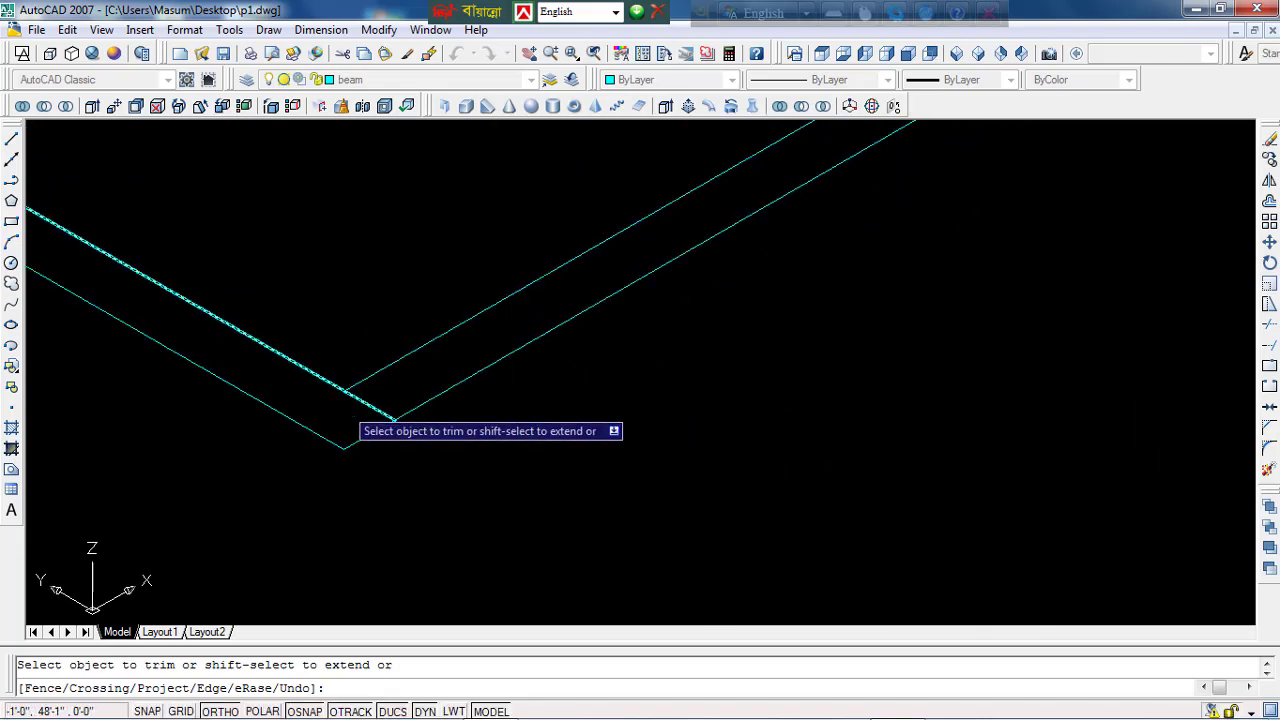
scroll(476, 370, down, 1)
scroll(623, 349, down, 2)
scroll(530, 414, up, 2)
scroll(540, 425, up, 4)
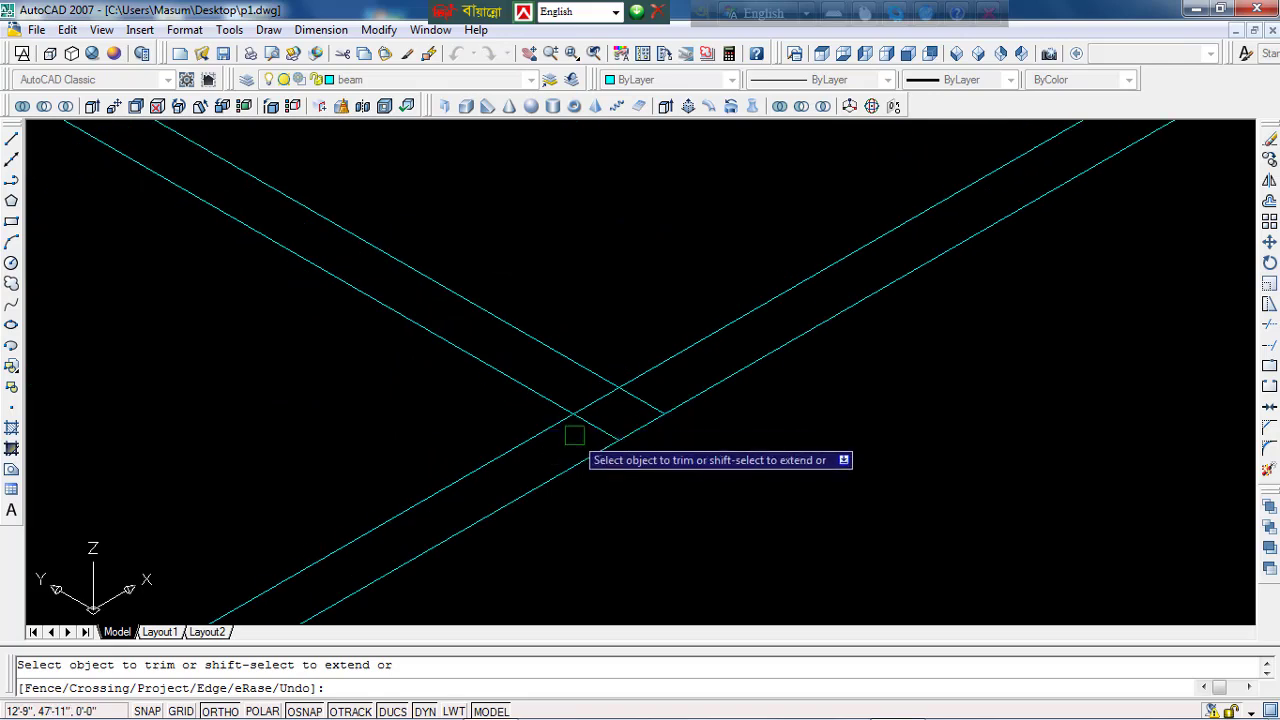
scroll(636, 395, down, 3)
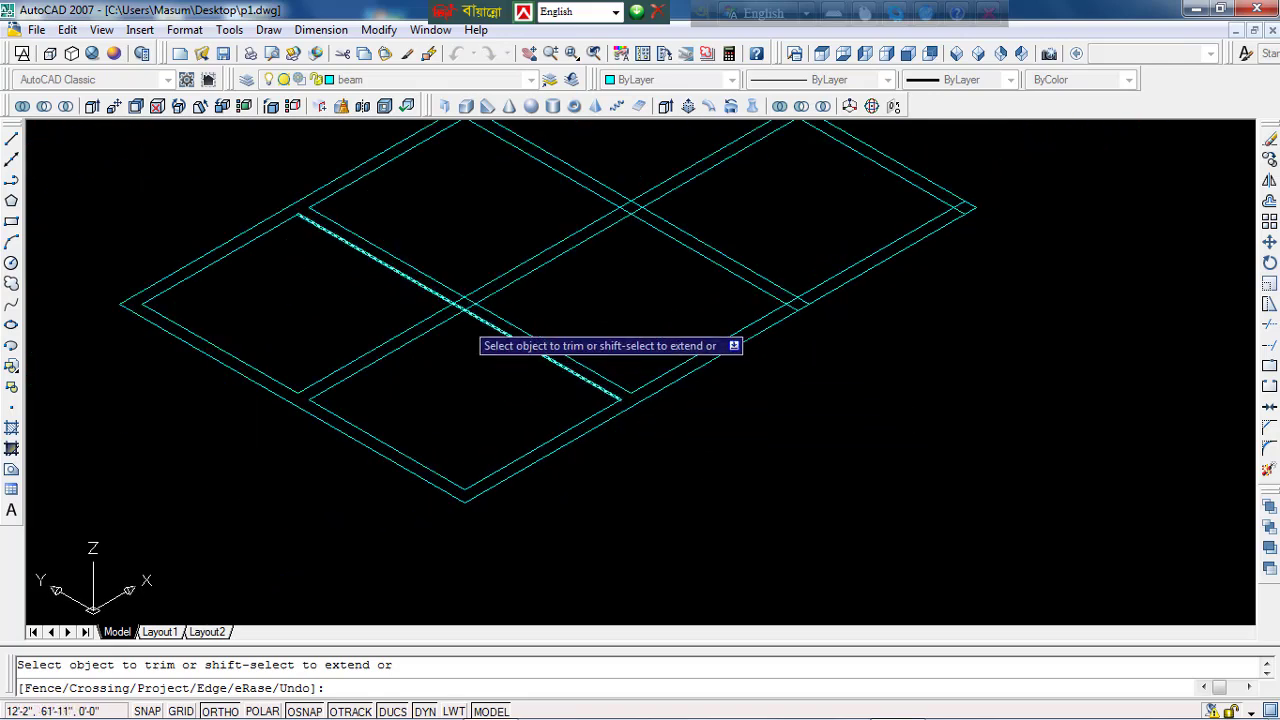
scroll(465, 320, up, 3)
click(559, 292)
click(556, 326)
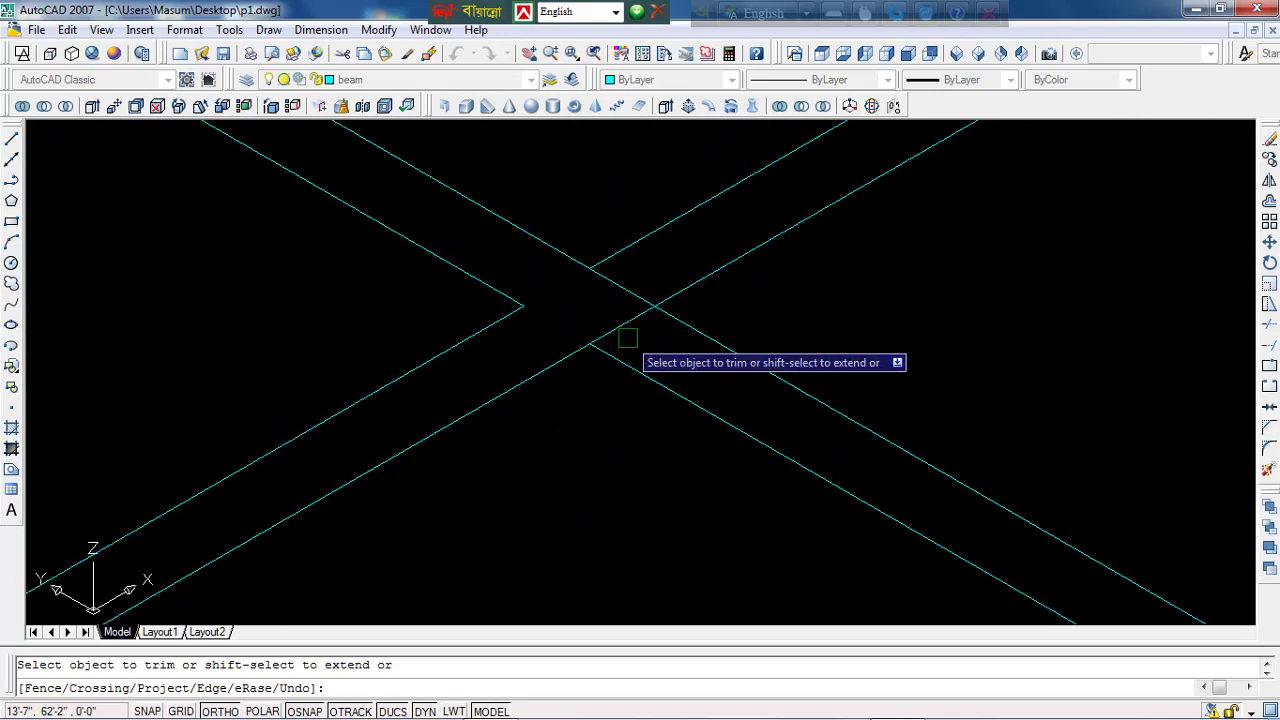
click(628, 320)
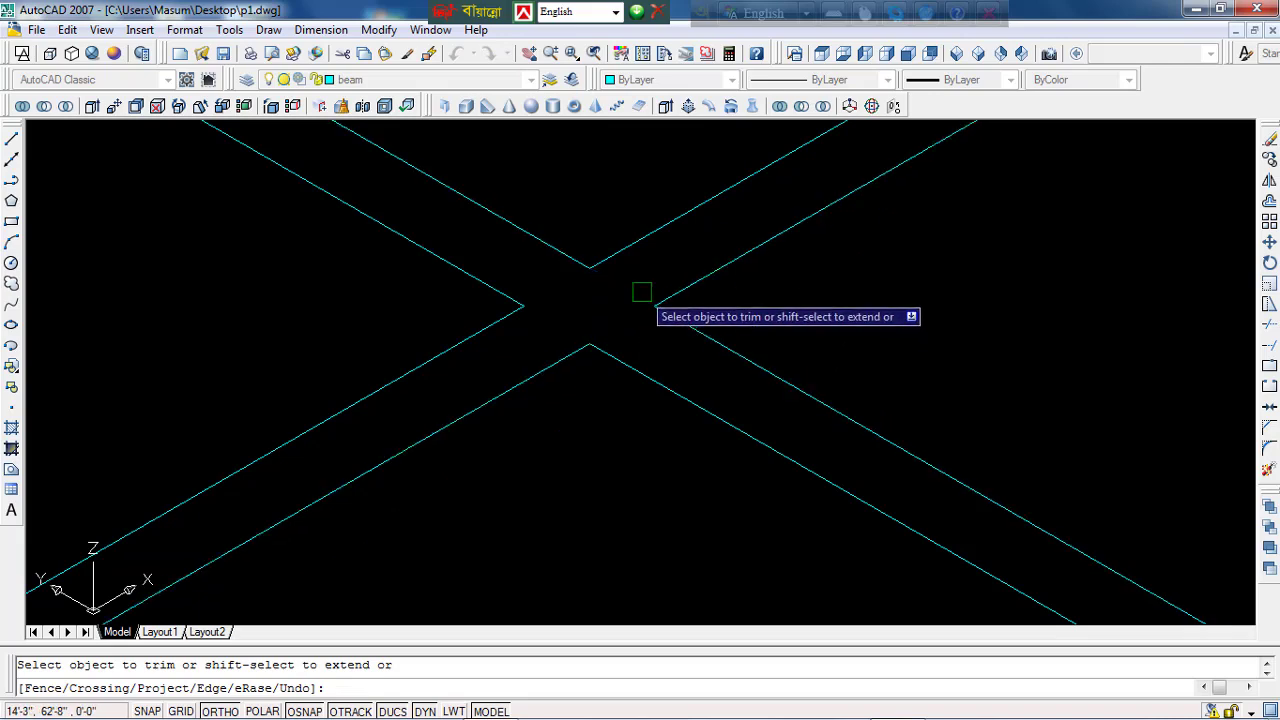
Step: Trim the overlapping beam segments at the next two crossings
scroll(642, 292, down, 3)
scroll(666, 354, up, 1)
scroll(668, 360, up, 2)
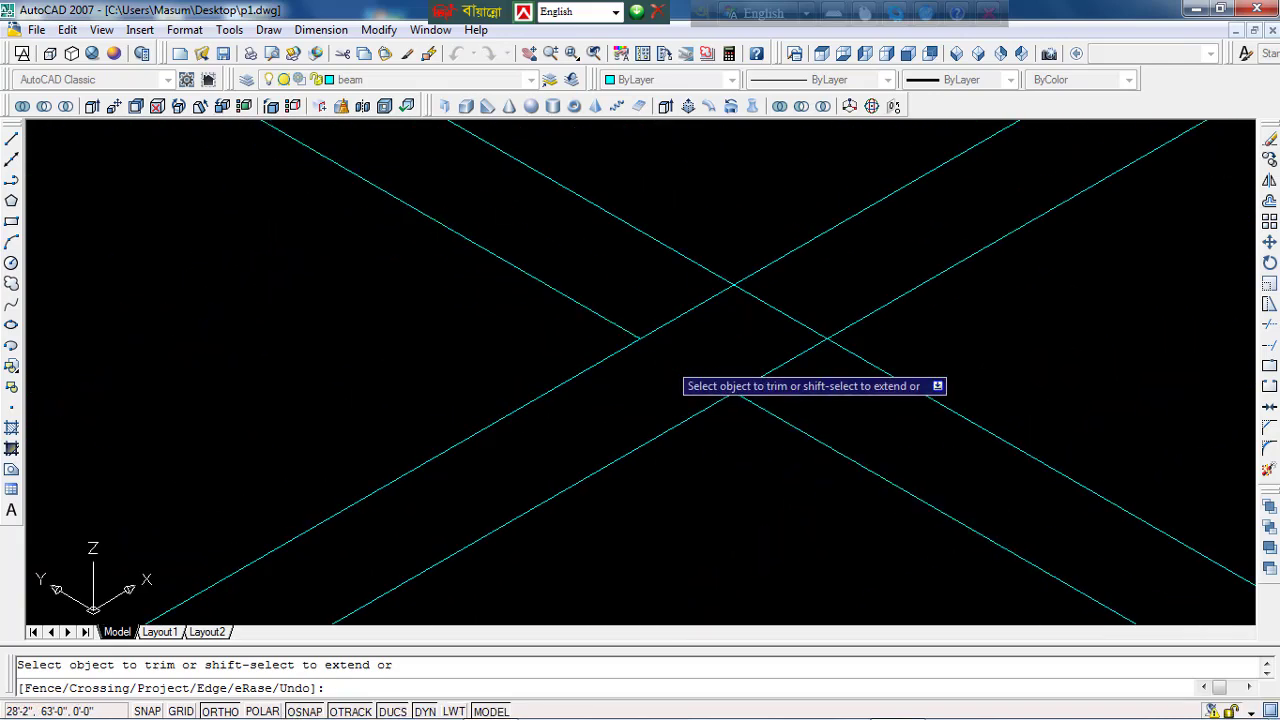
click(683, 315)
scroll(780, 368, down, 3)
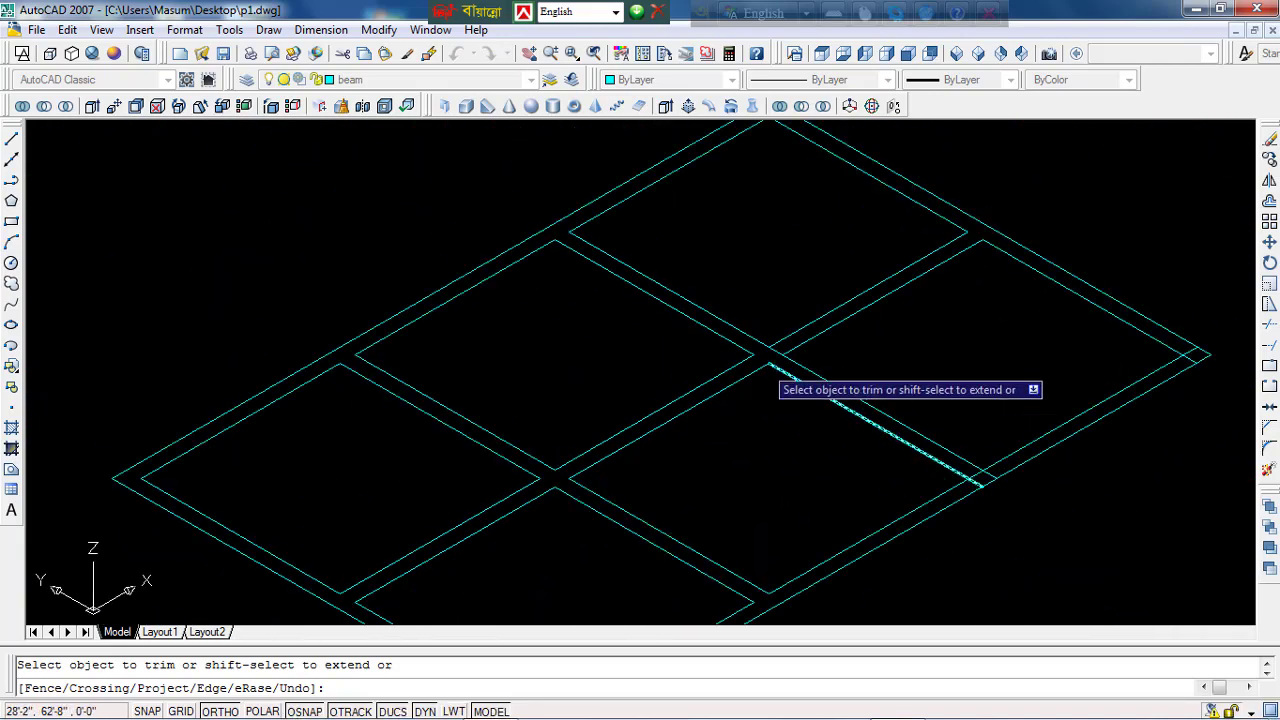
scroll(772, 368, up, 3)
click(760, 368)
middle_drag(757, 371, 434, 229)
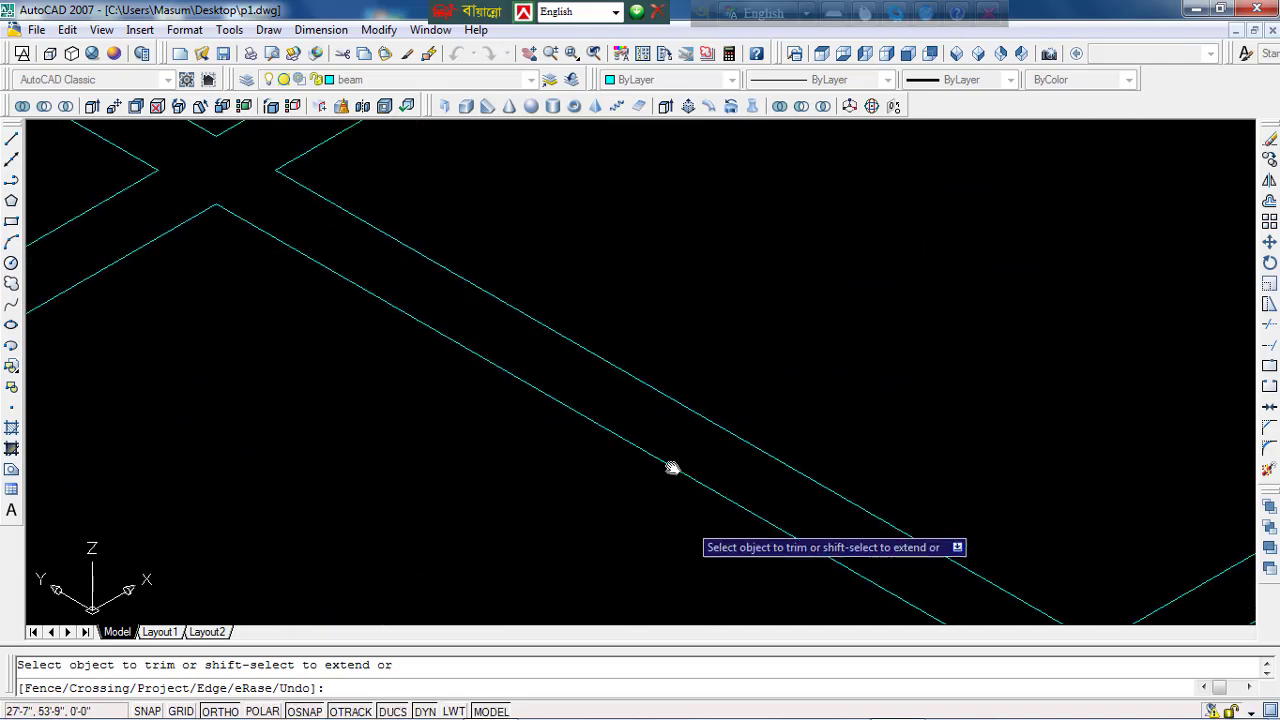
middle_drag(672, 468, 622, 210)
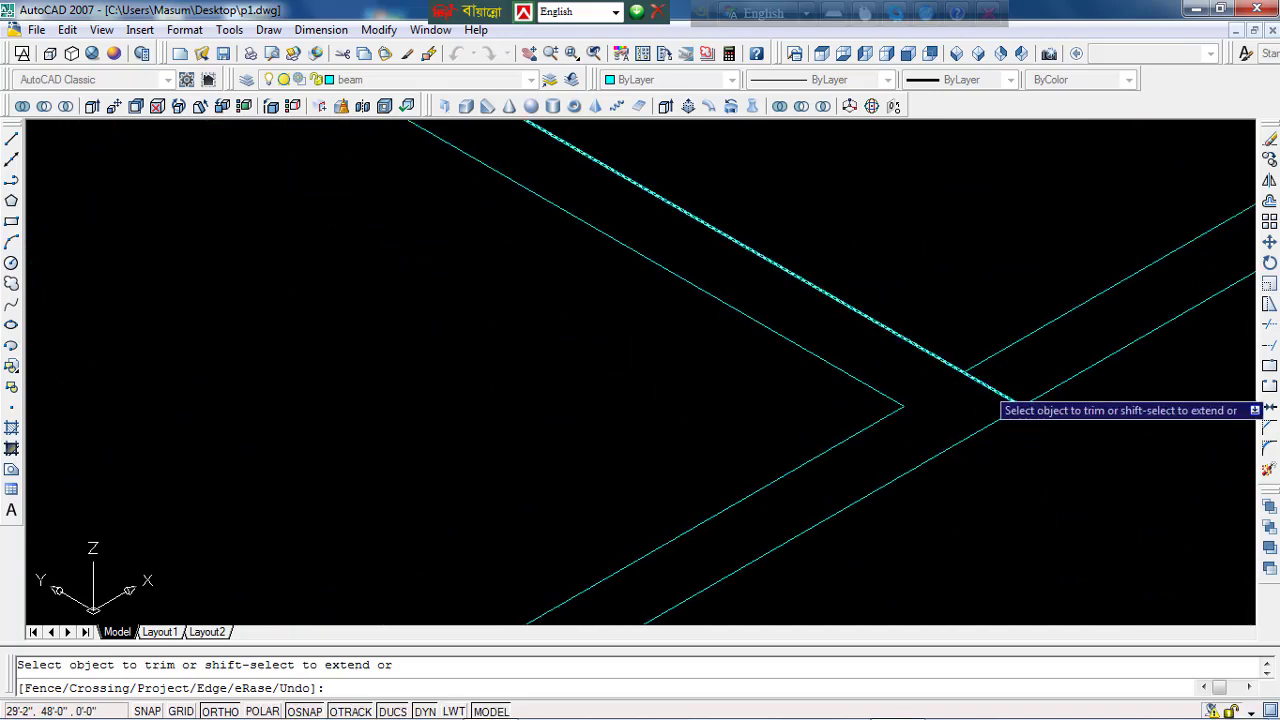
scroll(995, 392, down, 2)
scroll(995, 400, down, 5)
middle_drag(978, 255, 907, 358)
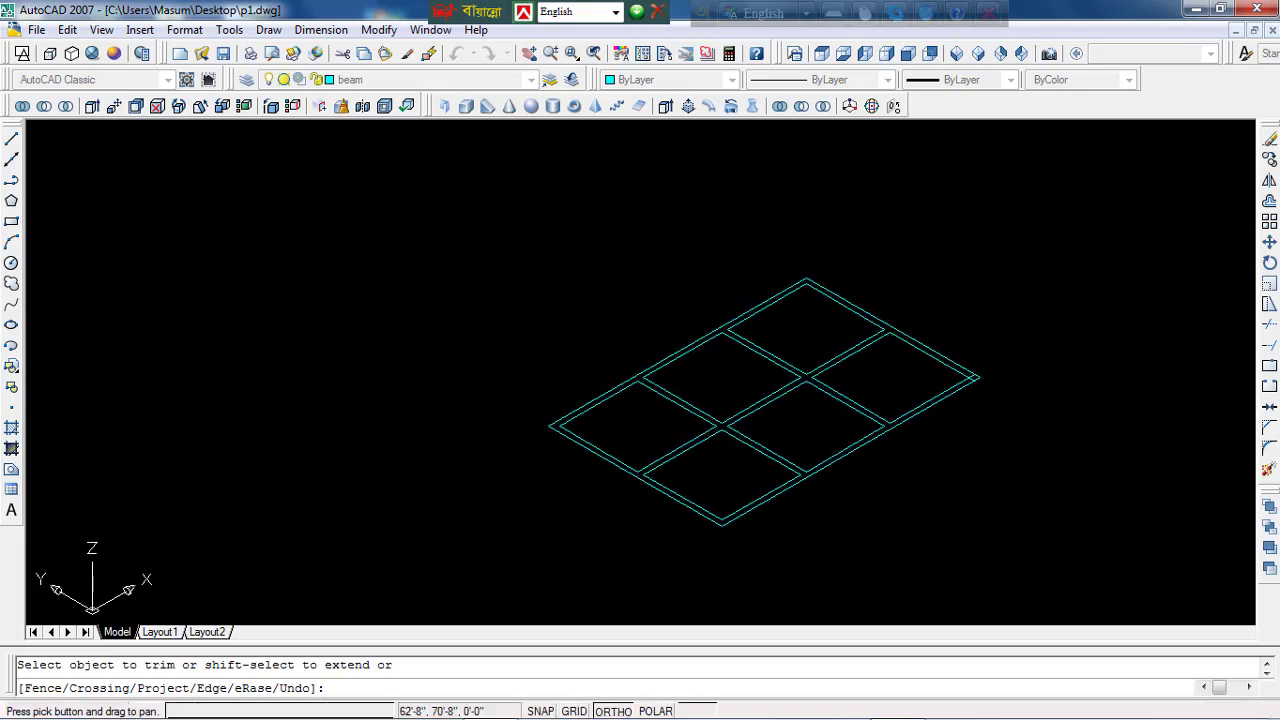
scroll(970, 385, up, 3)
scroll(905, 390, up, 2)
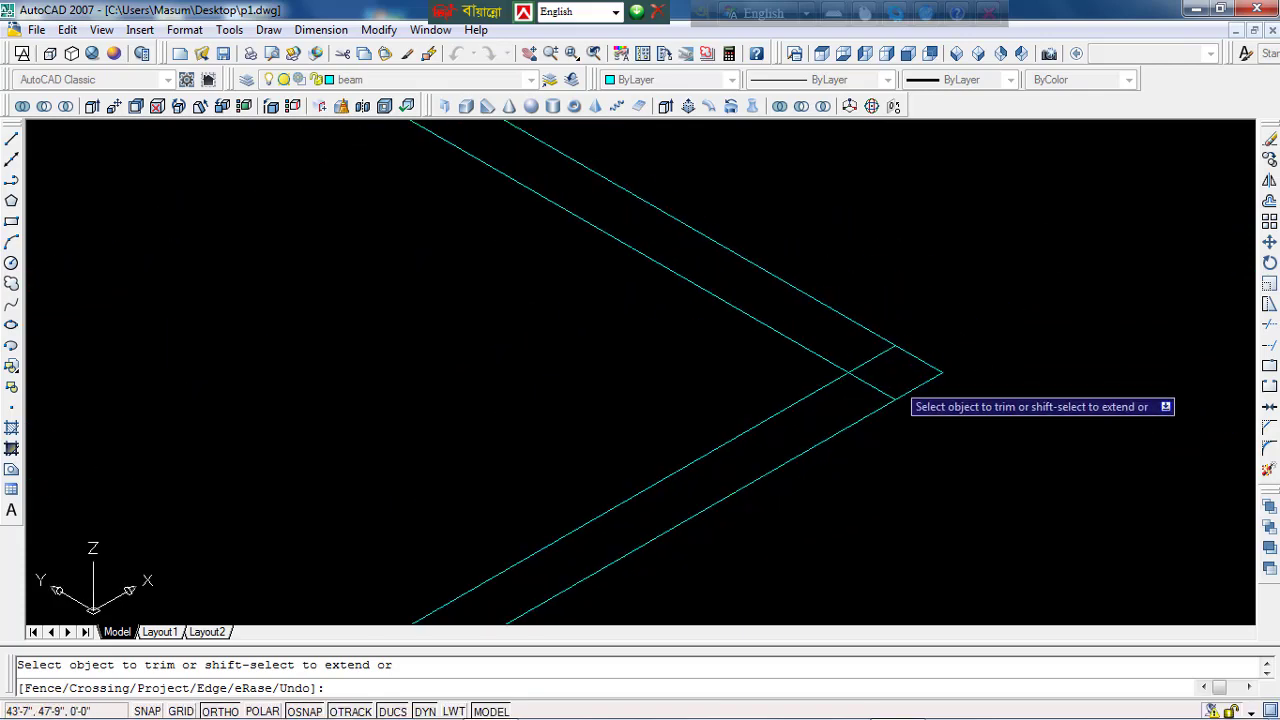
scroll(850, 400, up, 3)
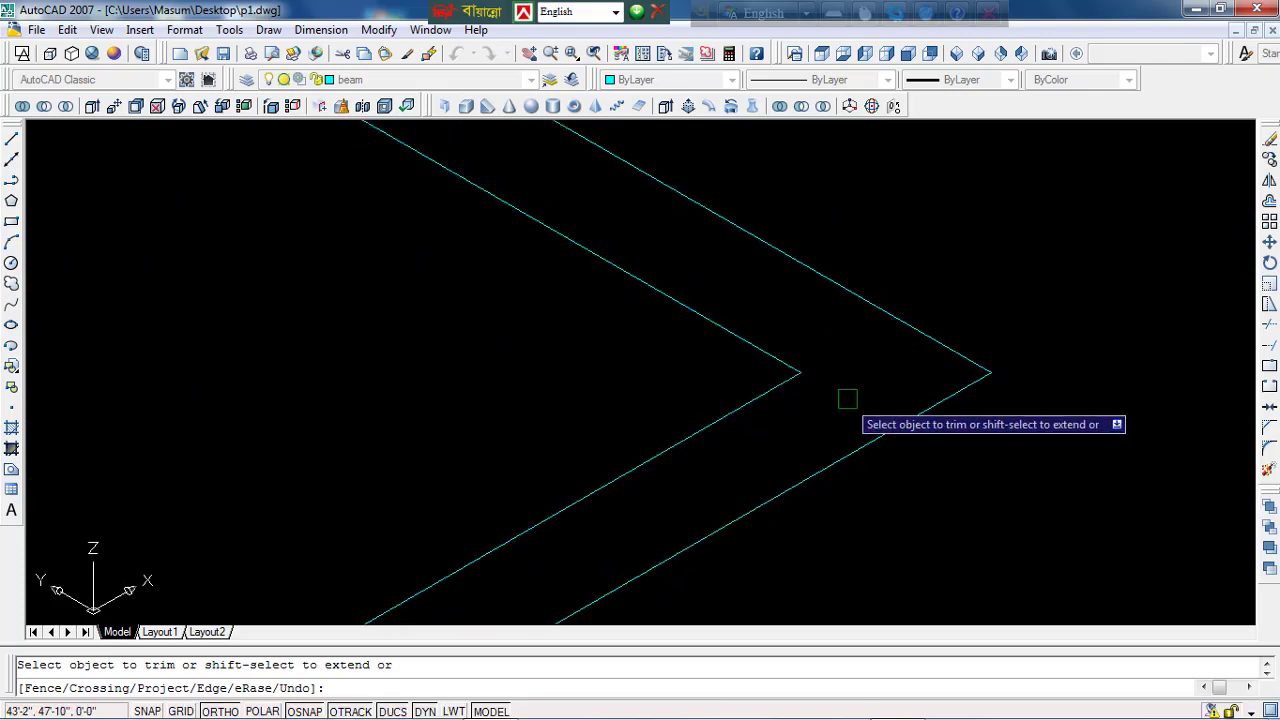
scroll(847, 399, down, 3)
scroll(660, 448, down, 1)
scroll(614, 472, up, 1)
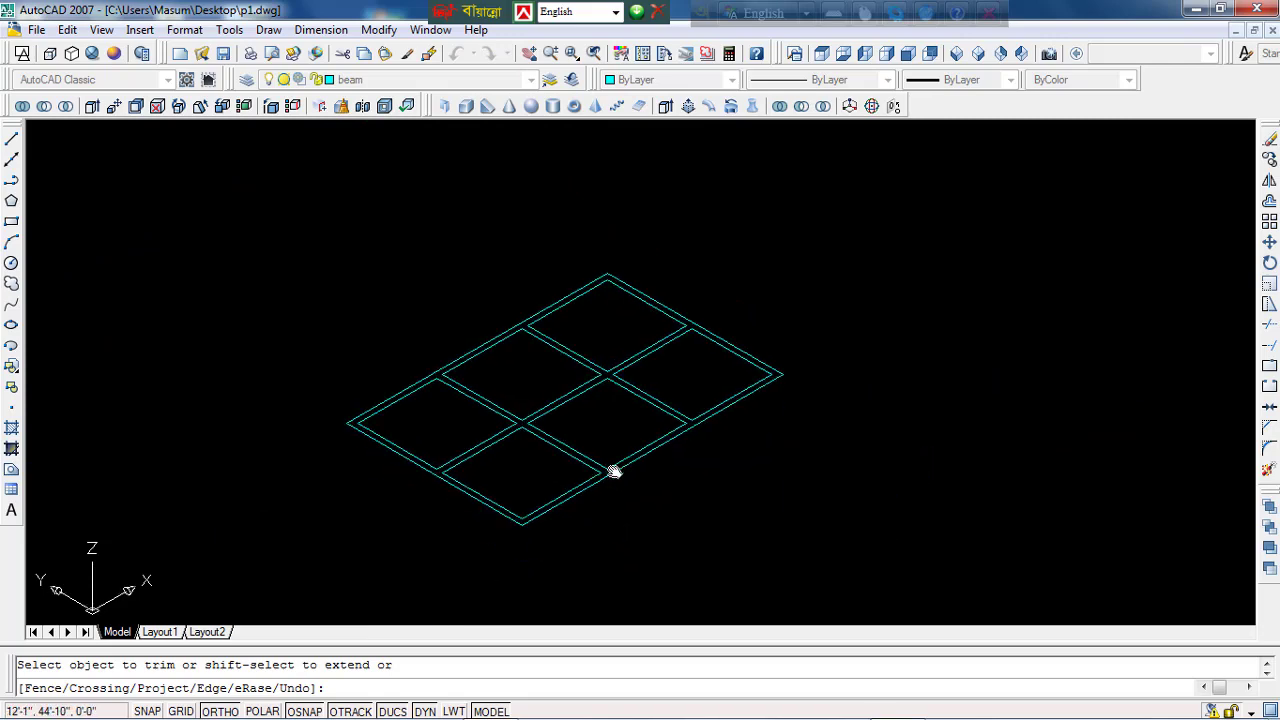
Step: End trimming and press-pull the beam outline region up 12 units into a solid
key(Escape)
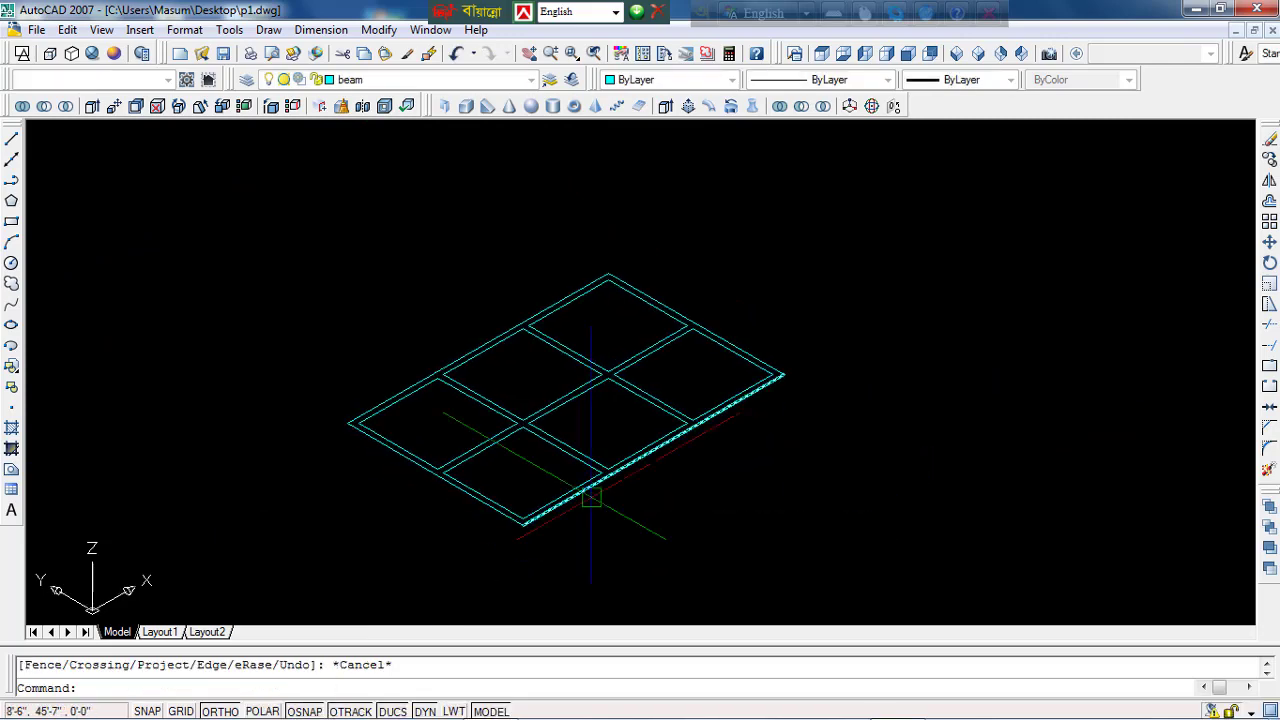
scroll(592, 498, up, 1)
scroll(624, 460, up, 3)
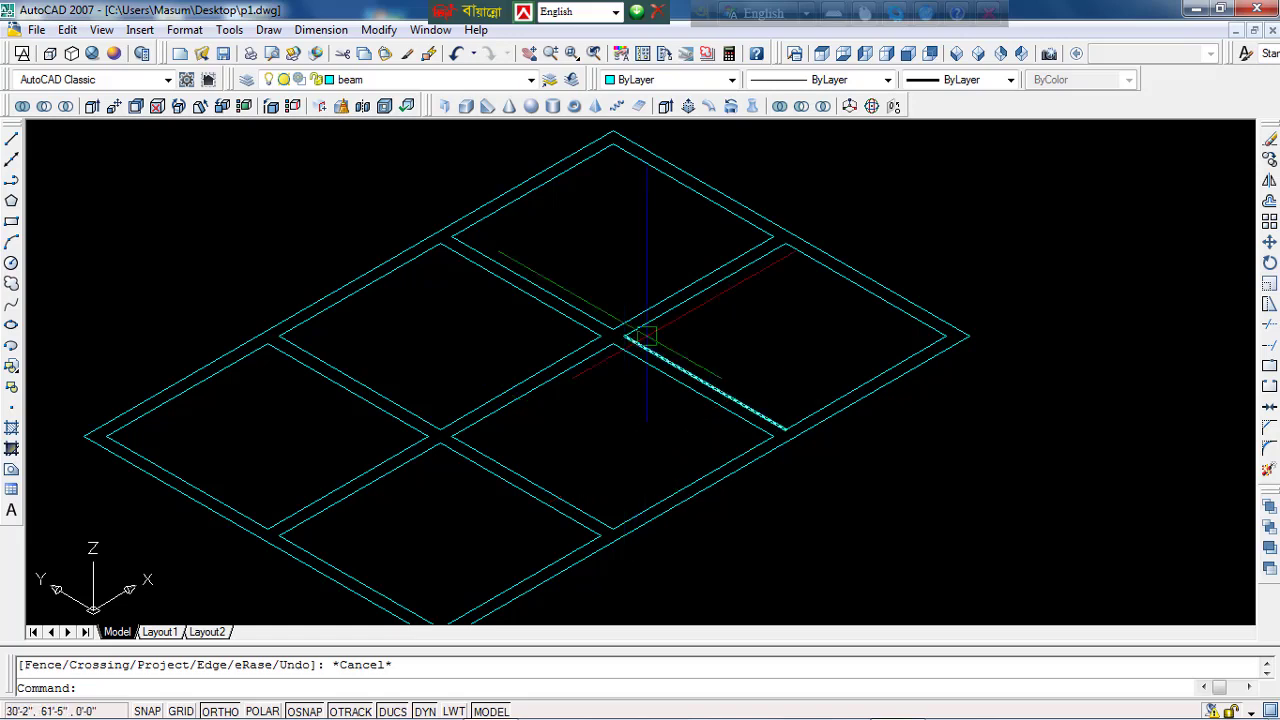
middle_drag(678, 425, 771, 406)
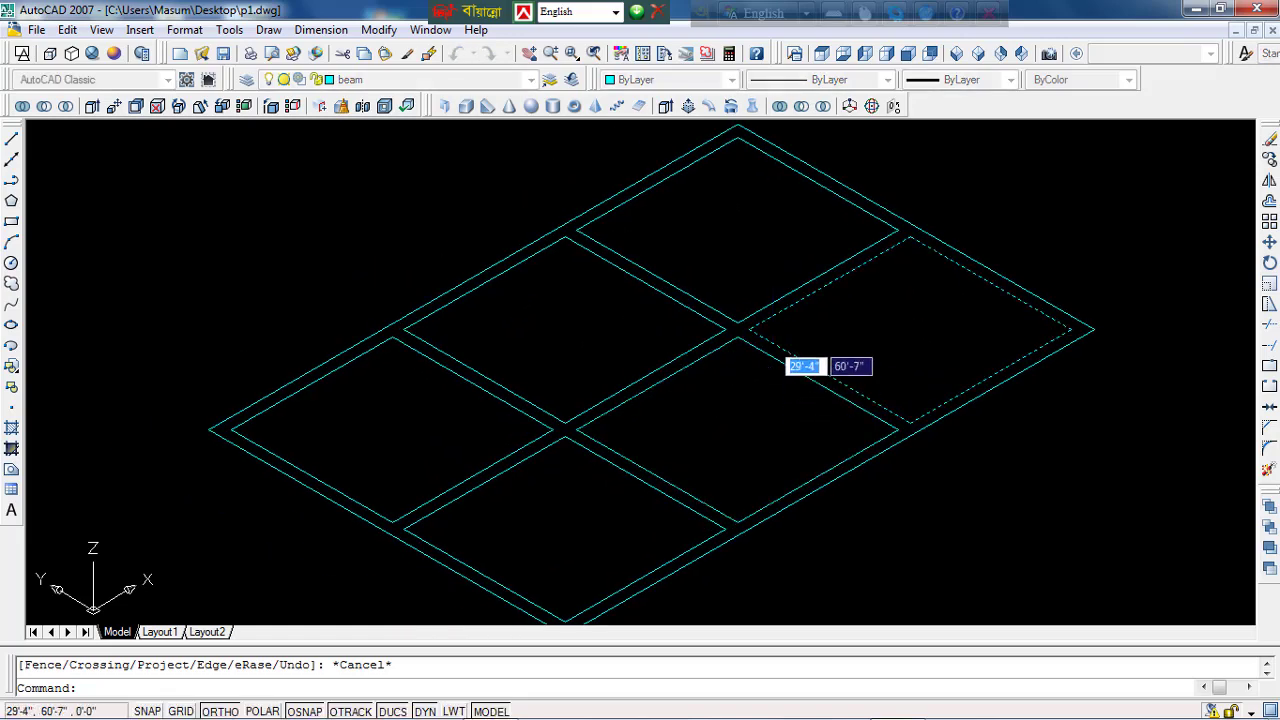
ctrl+alt+click(736, 328)
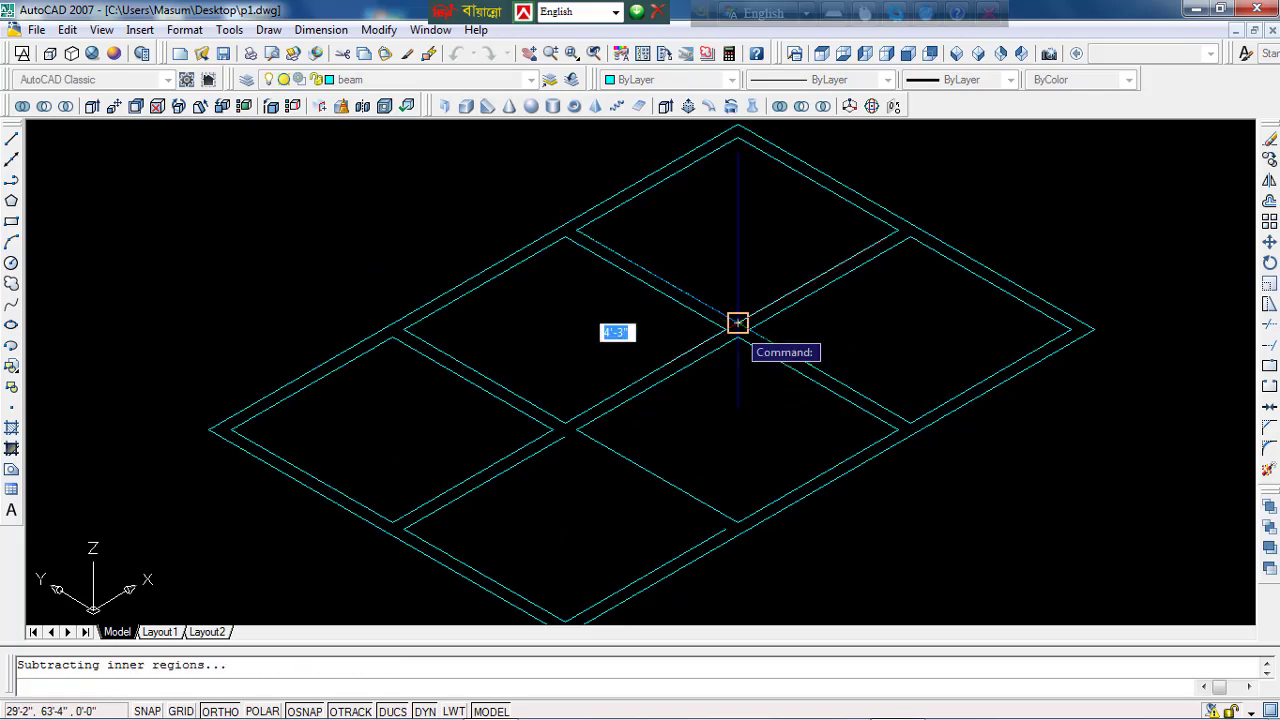
scroll(736, 328, down, 5)
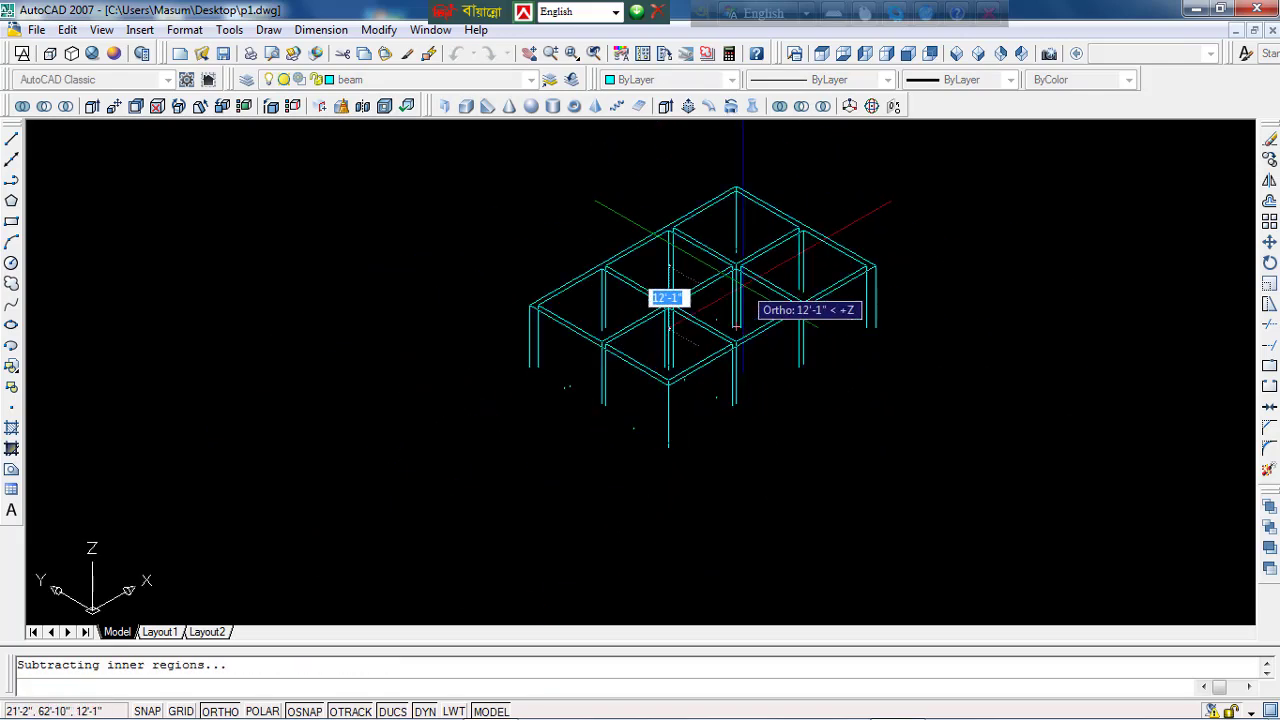
text(12)
key(Return)
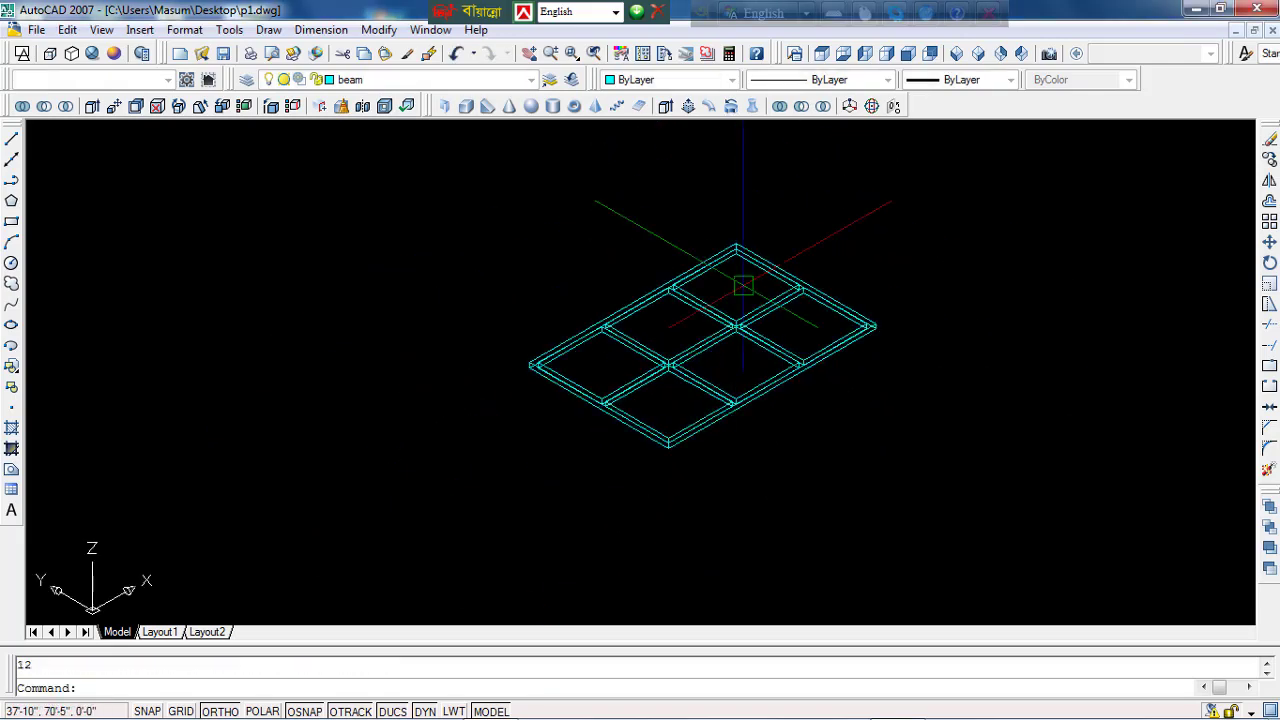
Step: Switch the column and footing layers back on from the Layer dropdown
click(408, 80)
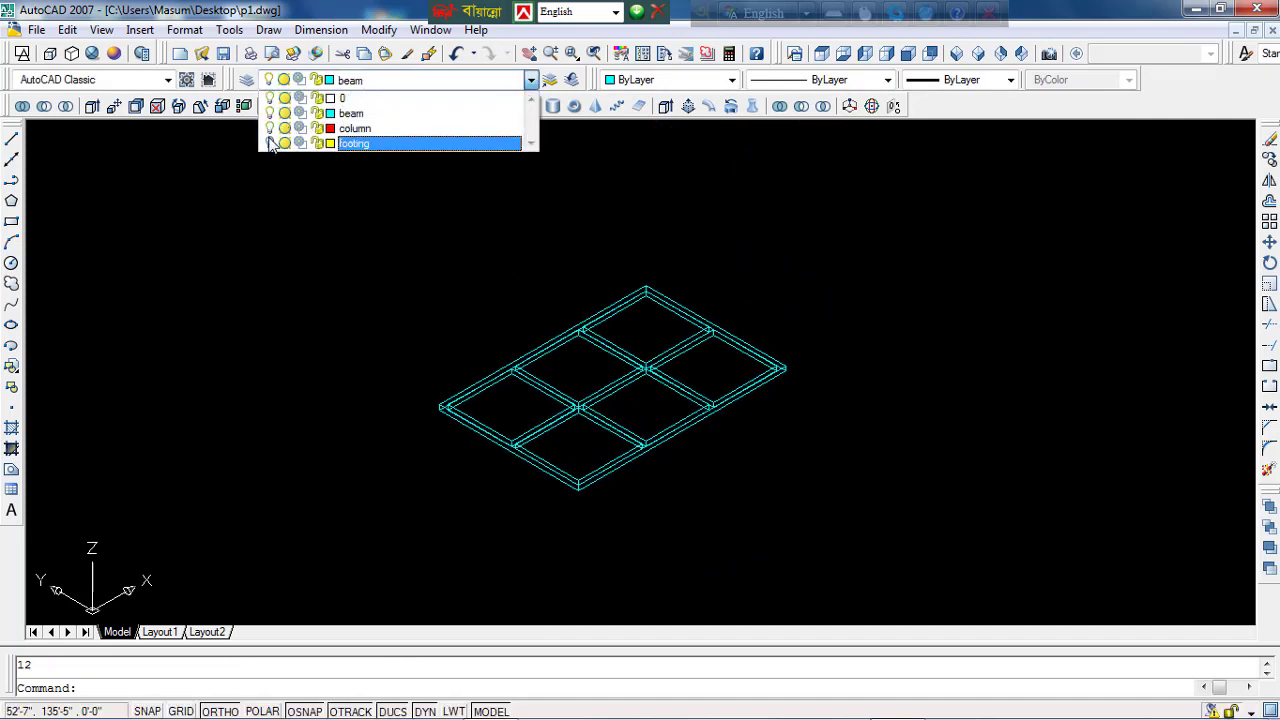
click(267, 302)
scroll(534, 580, up, 1)
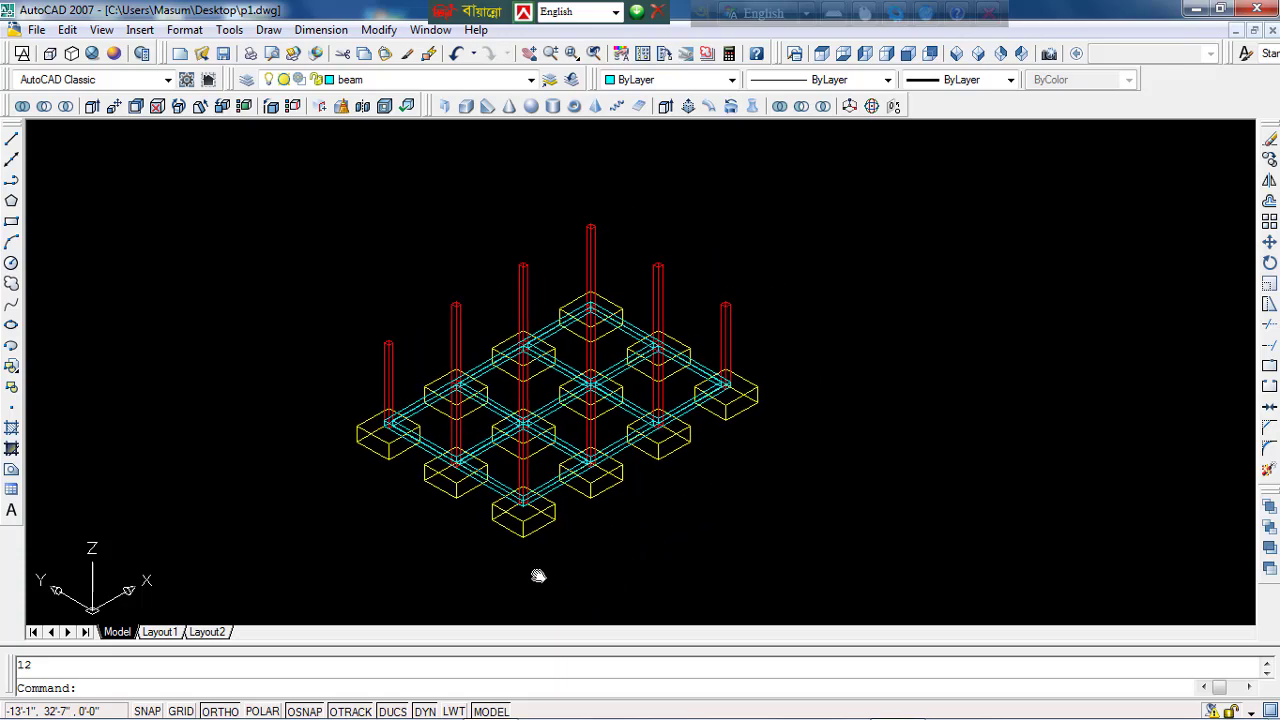
scroll(560, 560, up, 1)
scroll(565, 520, up, 3)
scroll(566, 503, down, 2)
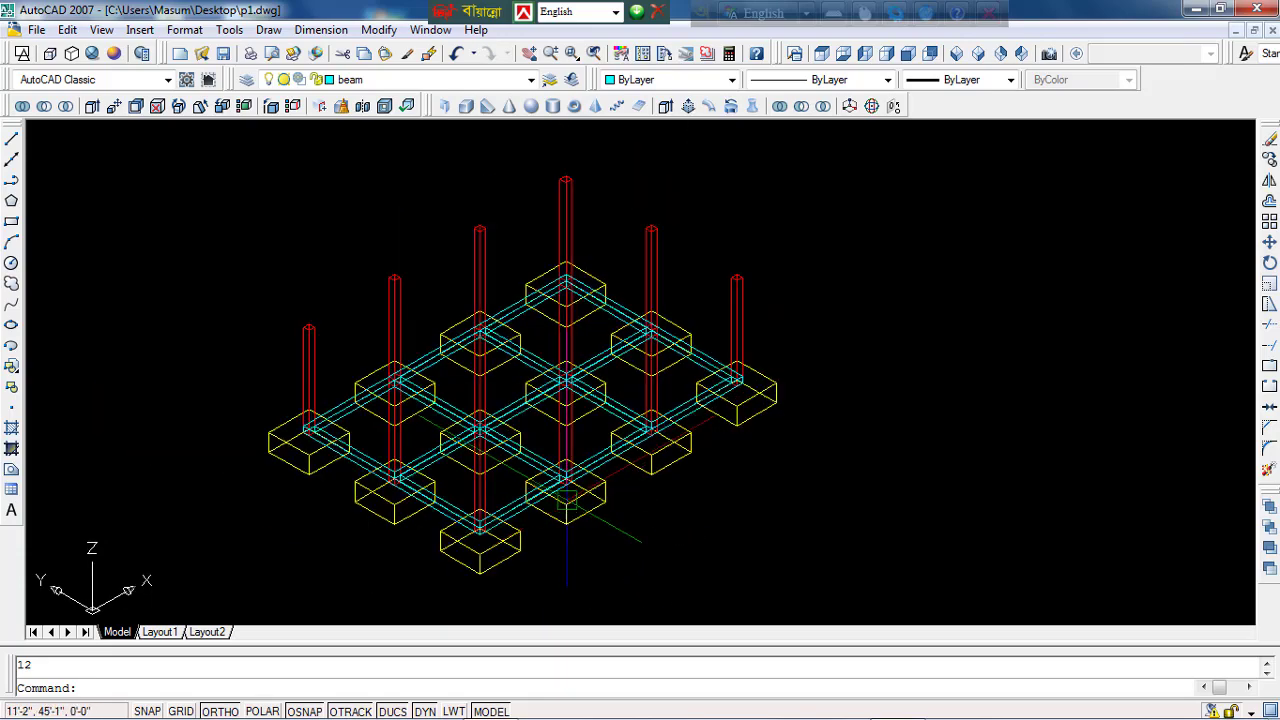
scroll(512, 510, up, 2)
scroll(517, 497, up, 2)
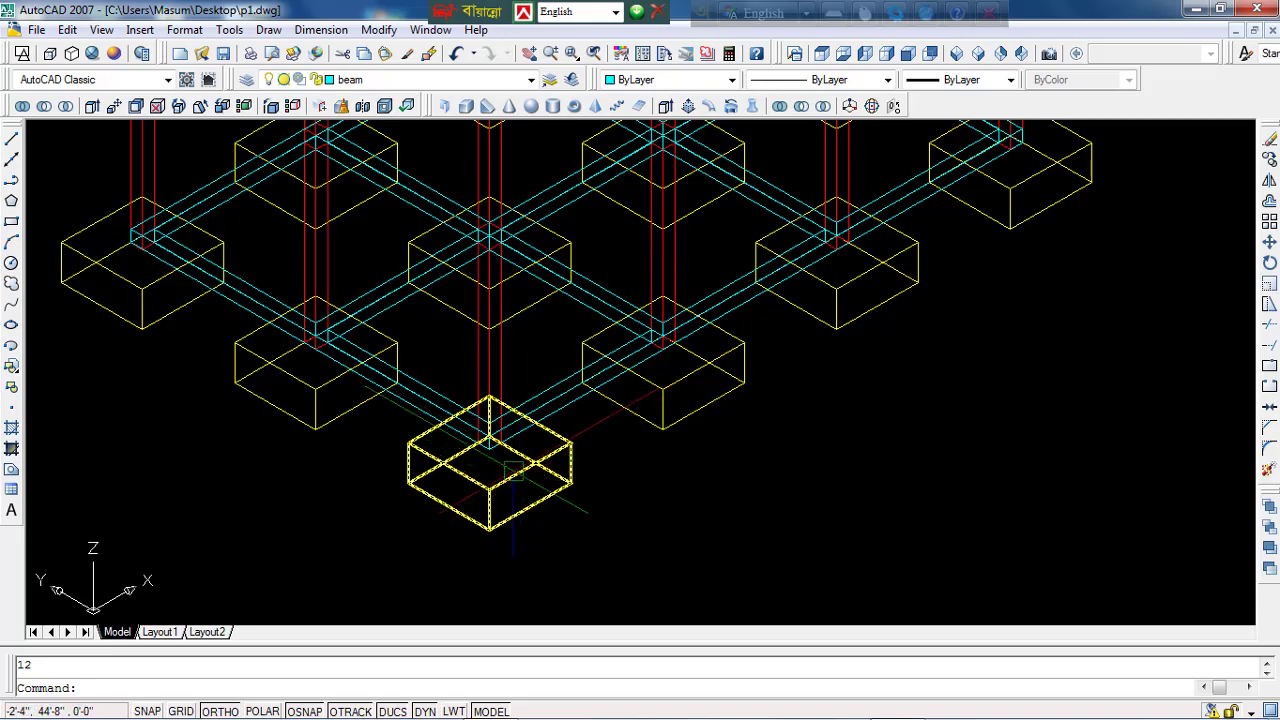
scroll(513, 471, down, 2)
scroll(525, 515, down, 1)
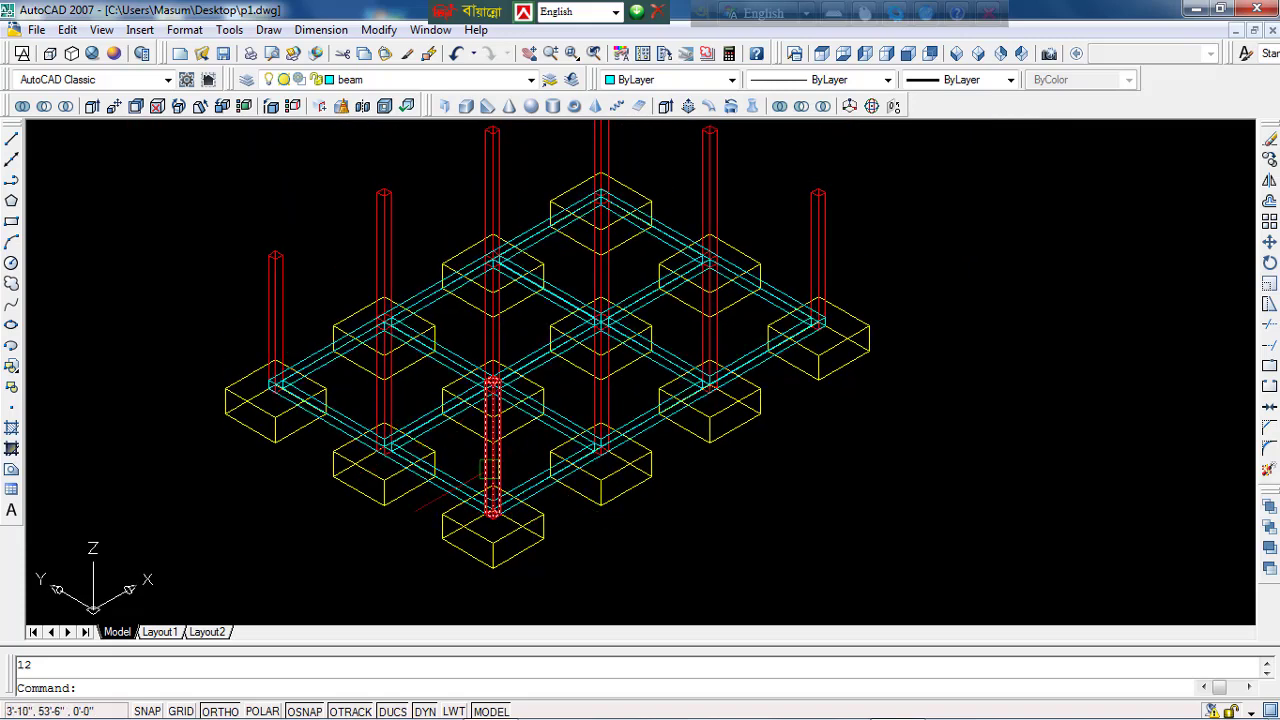
Step: Copy the cyan beam grid from a base point with a 4' displacement
click(468, 499)
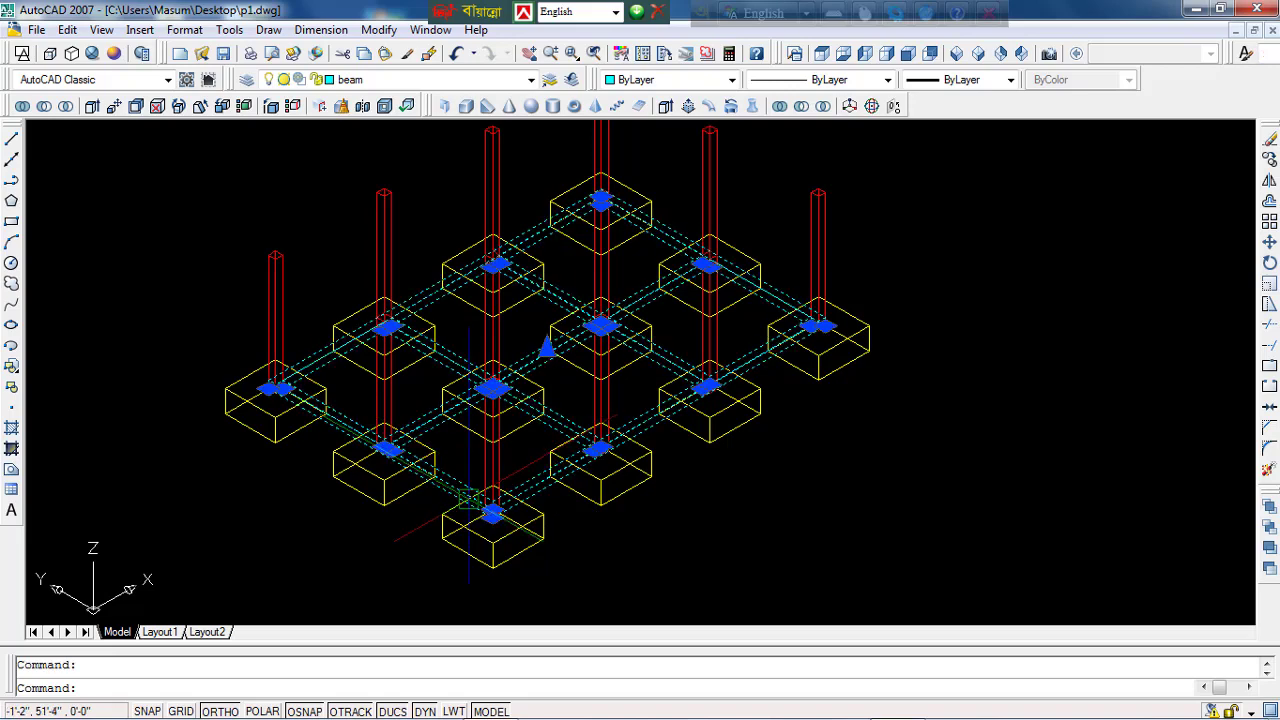
text(co)
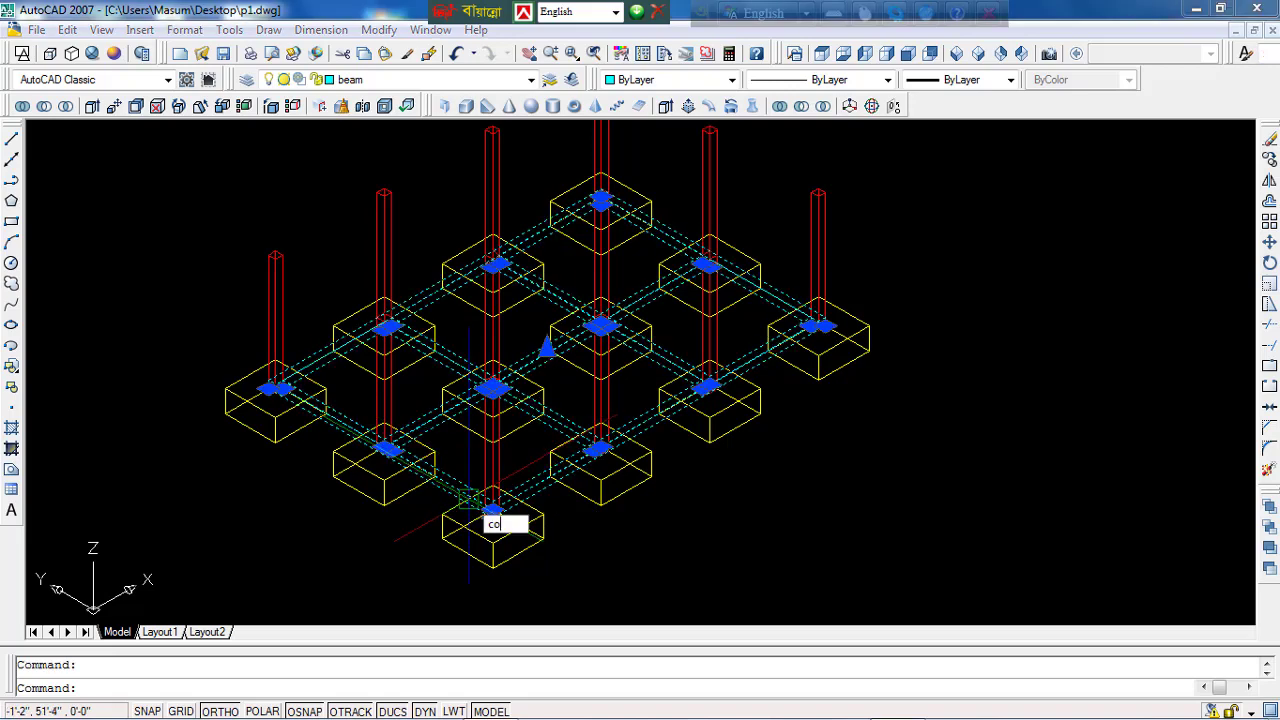
key(Return)
scroll(465, 490, up, 5)
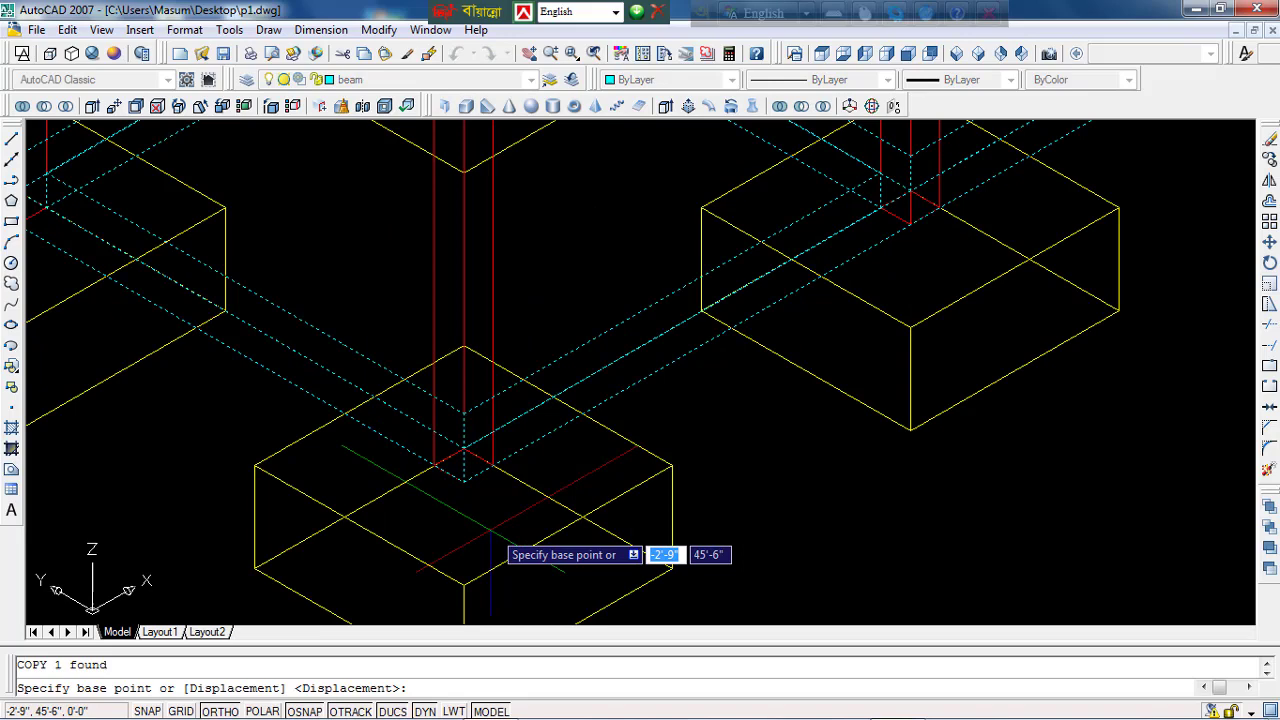
click(463, 482)
scroll(463, 482, down, 5)
scroll(473, 352, down, 2)
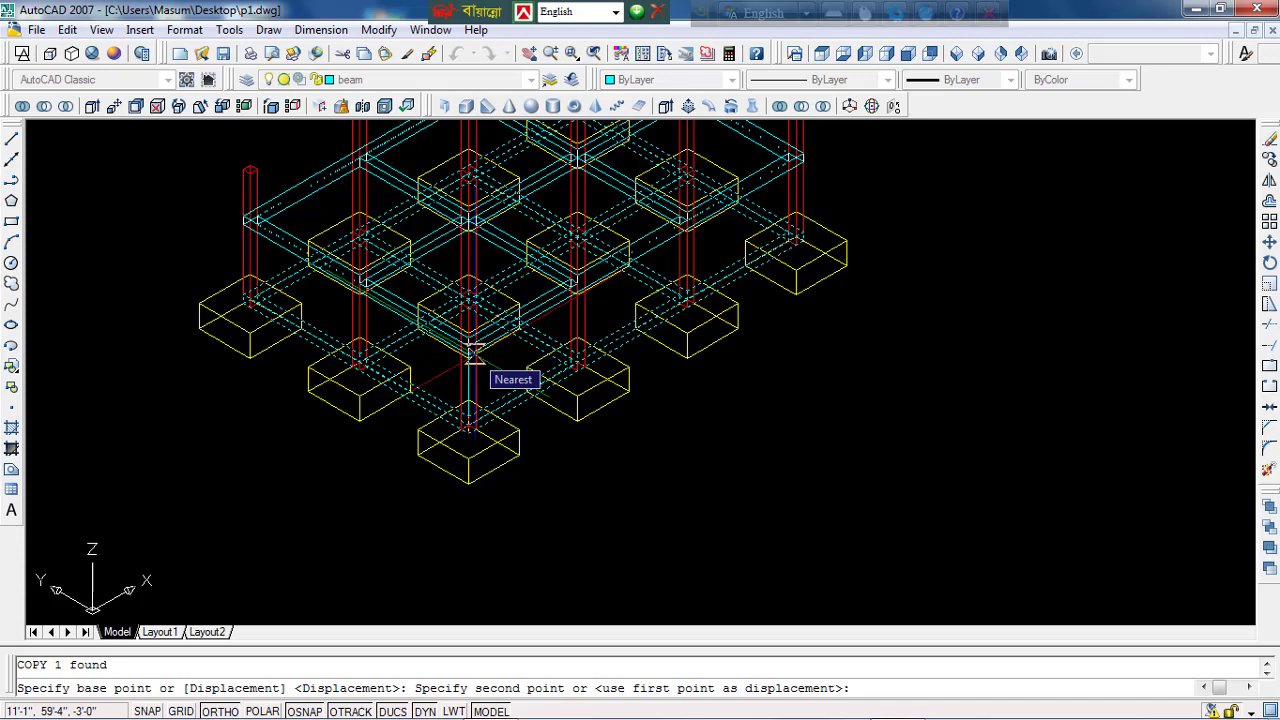
text(4)
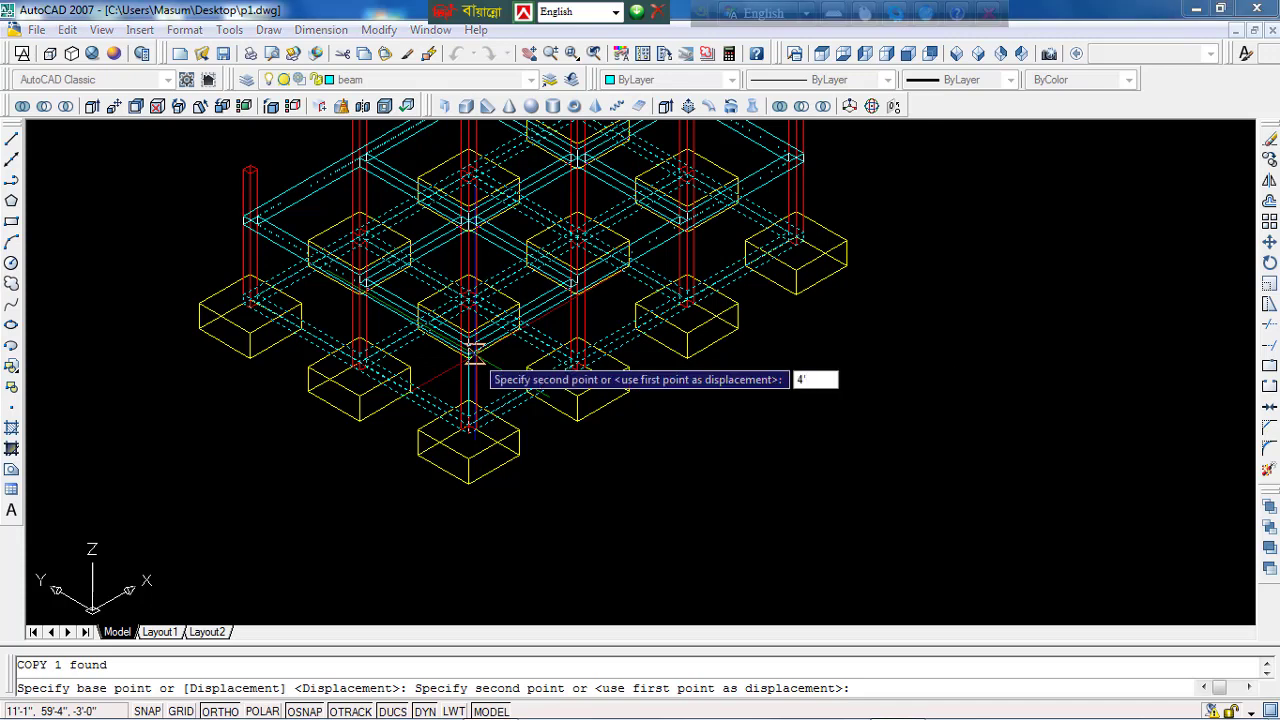
key(Return)
Step: Place a further beam grid copy at 14 and select the upper beam grid
scroll(470, 352, down, 2)
scroll(470, 357, down, 1)
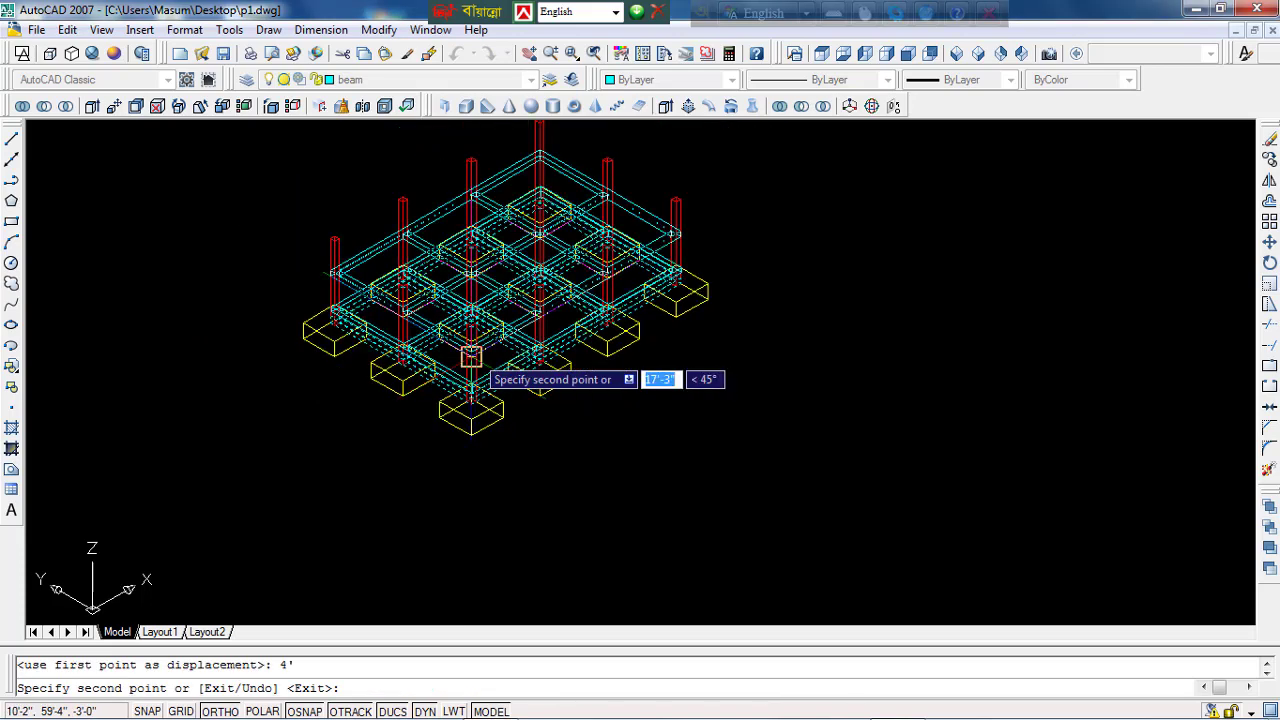
scroll(470, 357, down, 2)
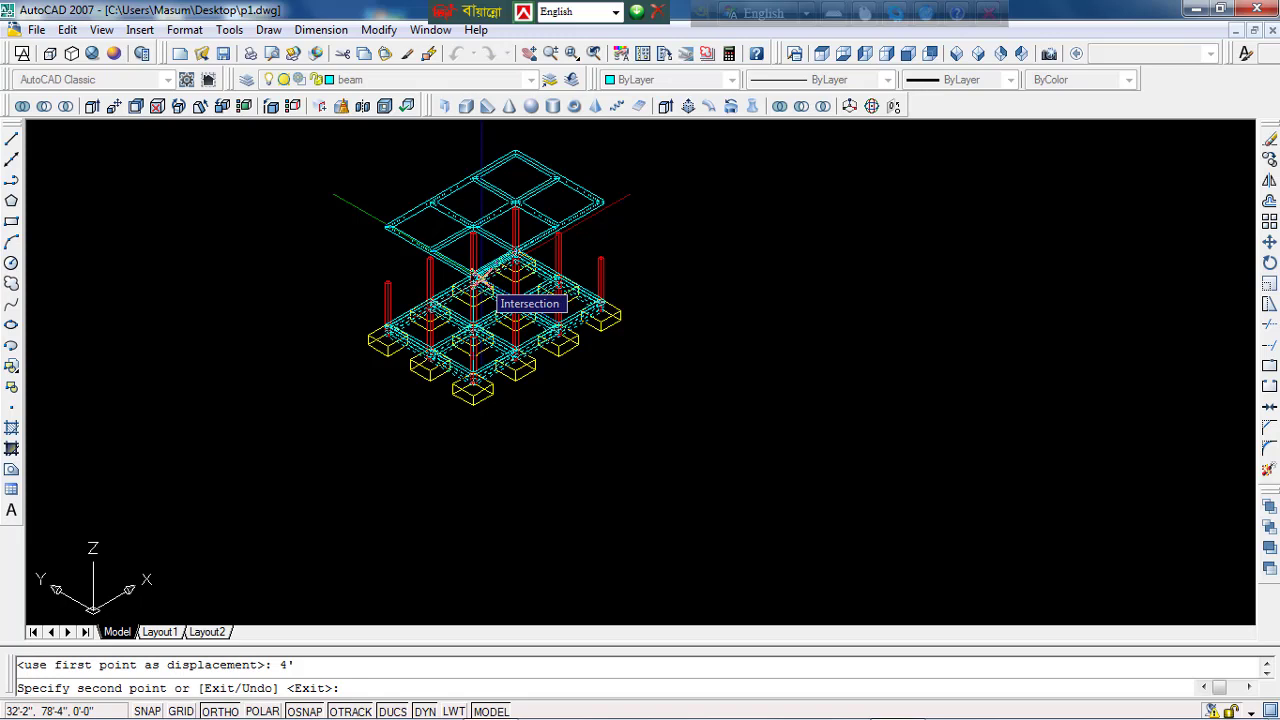
scroll(478, 278, down, 2)
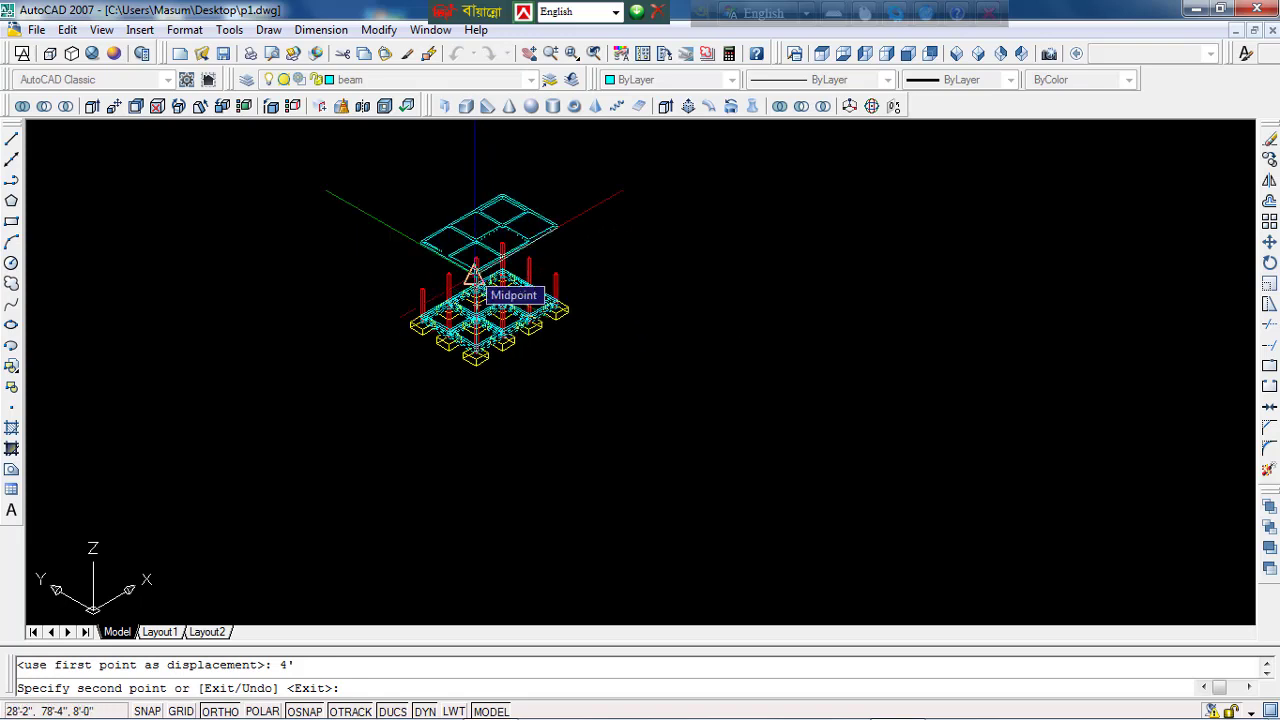
text(14)
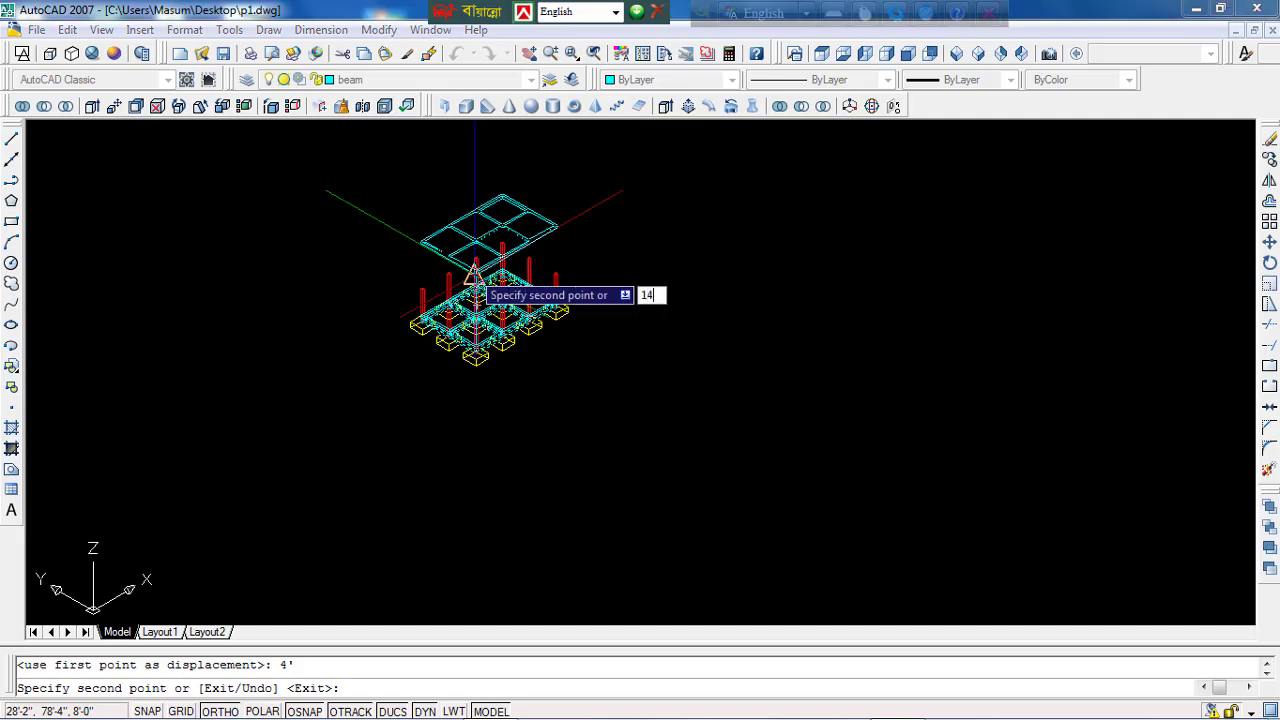
key(Return)
key(Return)
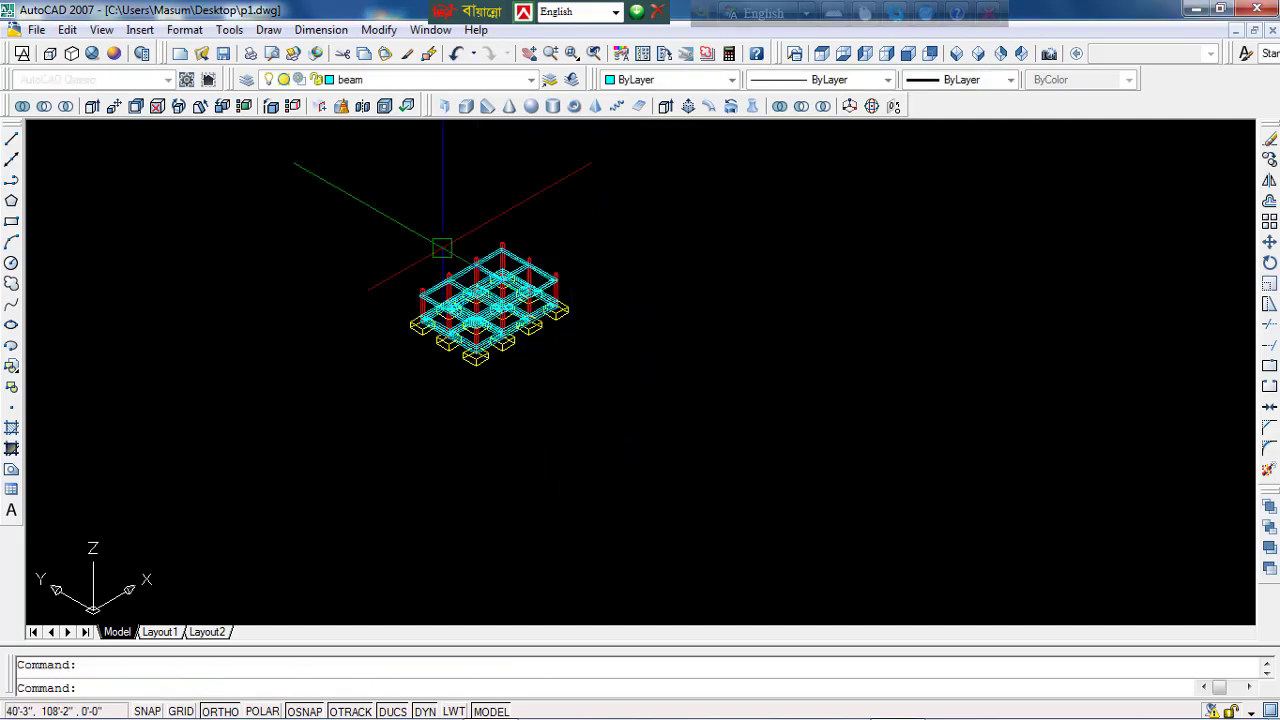
scroll(455, 390, up, 3)
click(458, 390)
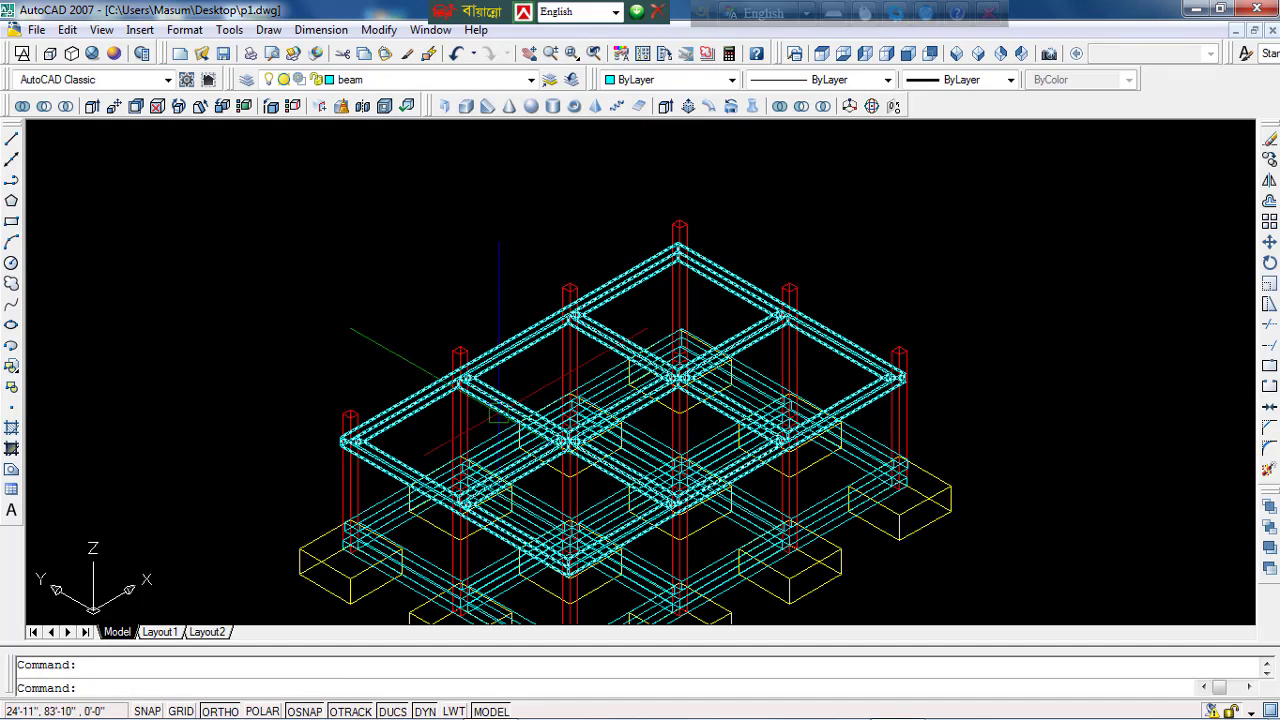
scroll(499, 415, down, 3)
Step: Erase the duplicate cyan beam set sitting just above the footings
drag(500, 420, 537, 486)
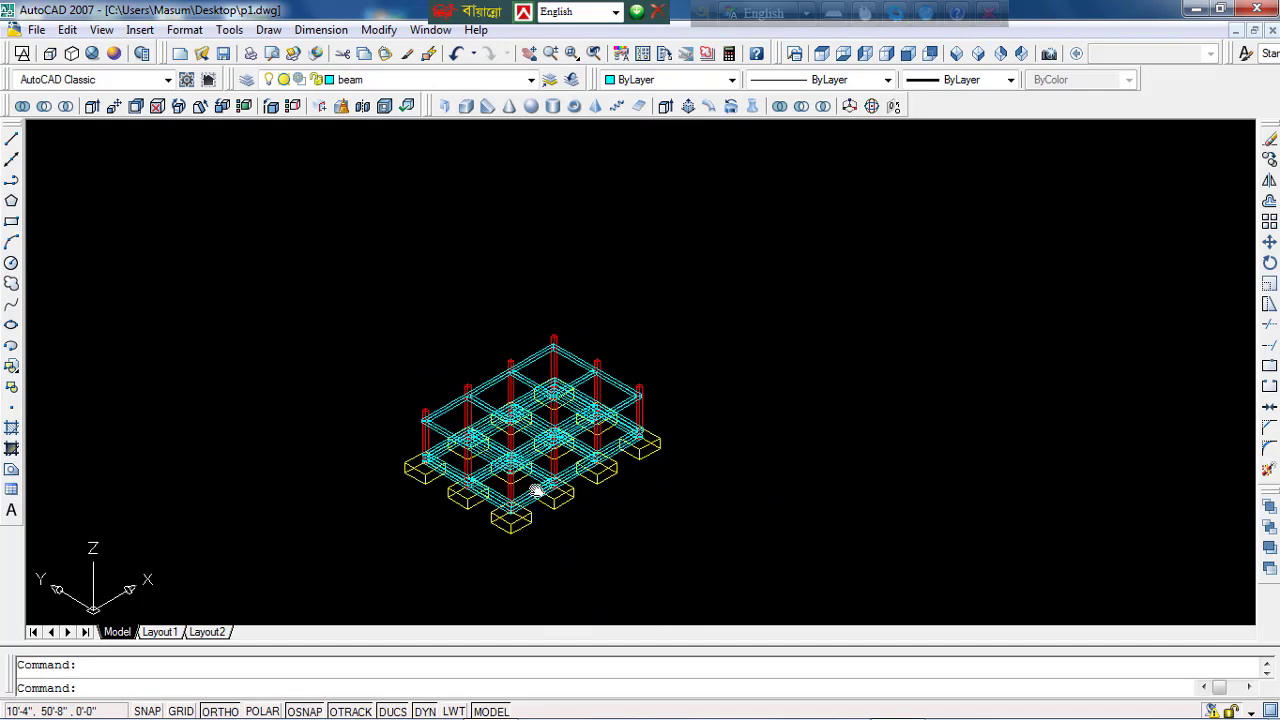
scroll(526, 512, up, 1)
scroll(470, 420, up, 4)
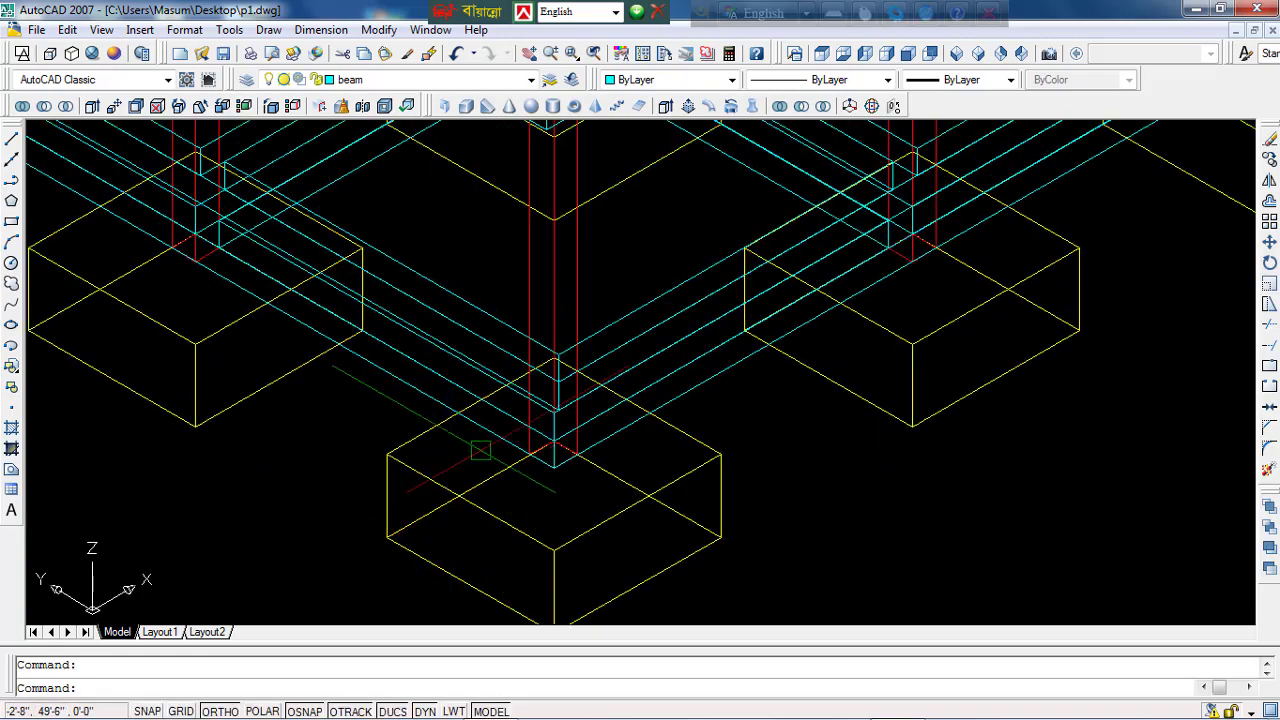
scroll(440, 370, up, 1)
click(410, 384)
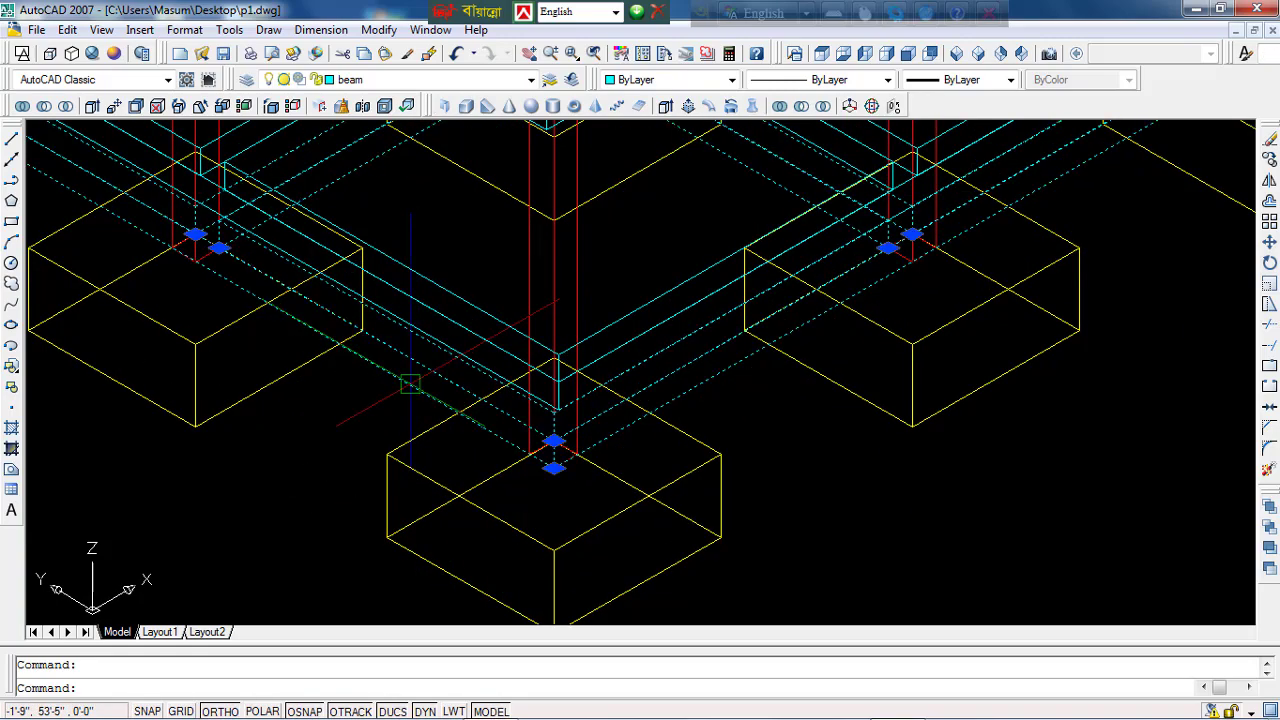
key(Delete)
scroll(556, 468, down, 3)
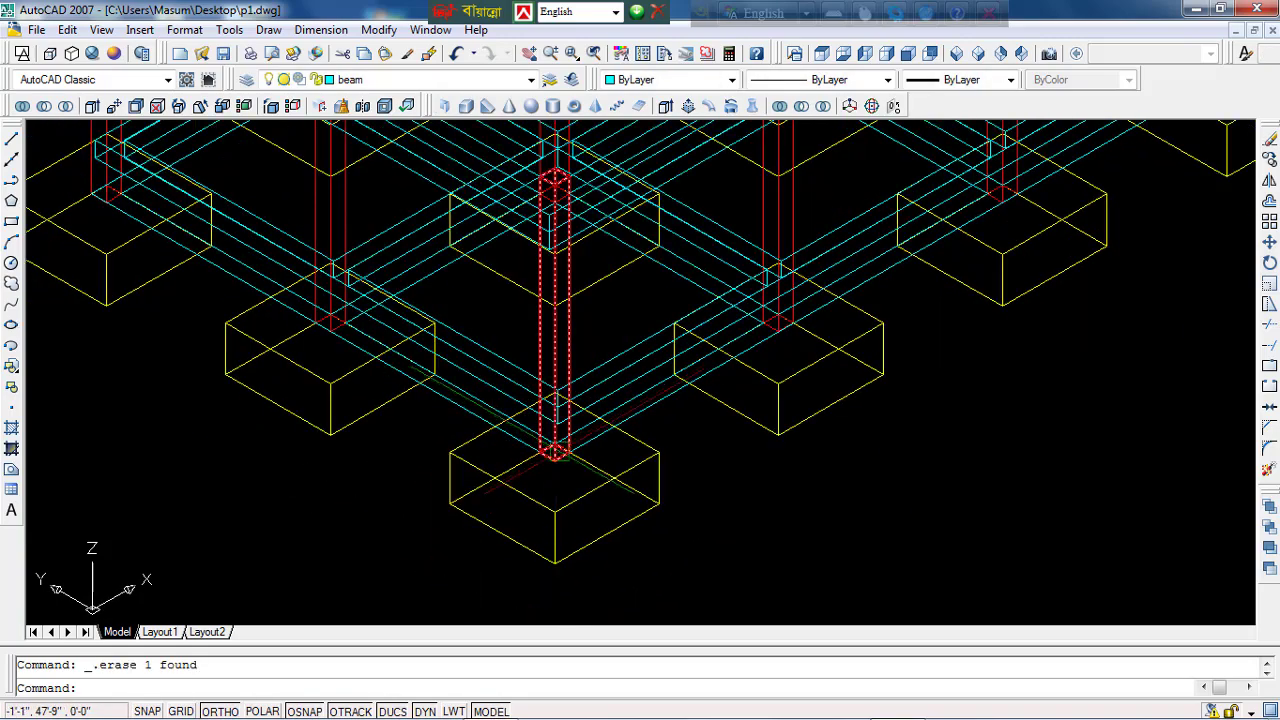
scroll(556, 455, down, 3)
scroll(714, 429, up, 3)
scroll(840, 300, up, 2)
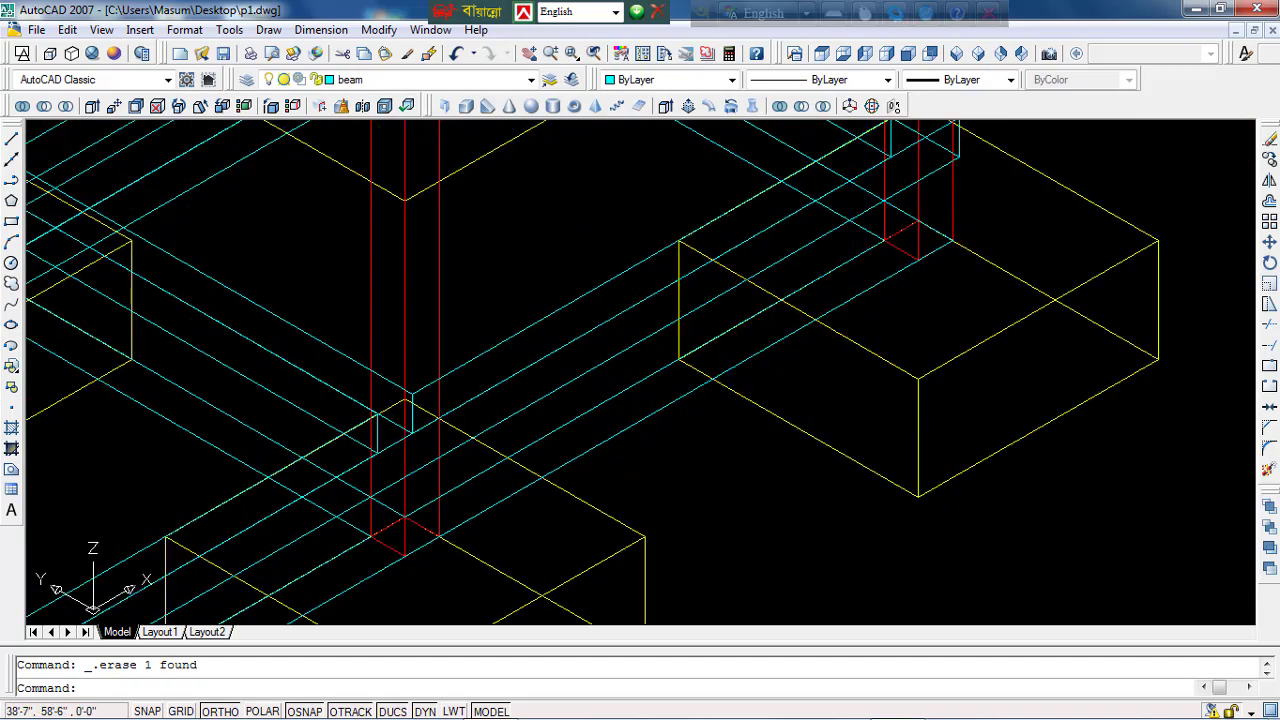
Step: Switch the view to the Realistic visual style and frame the whole structure
click(91, 54)
scroll(428, 371, down, 5)
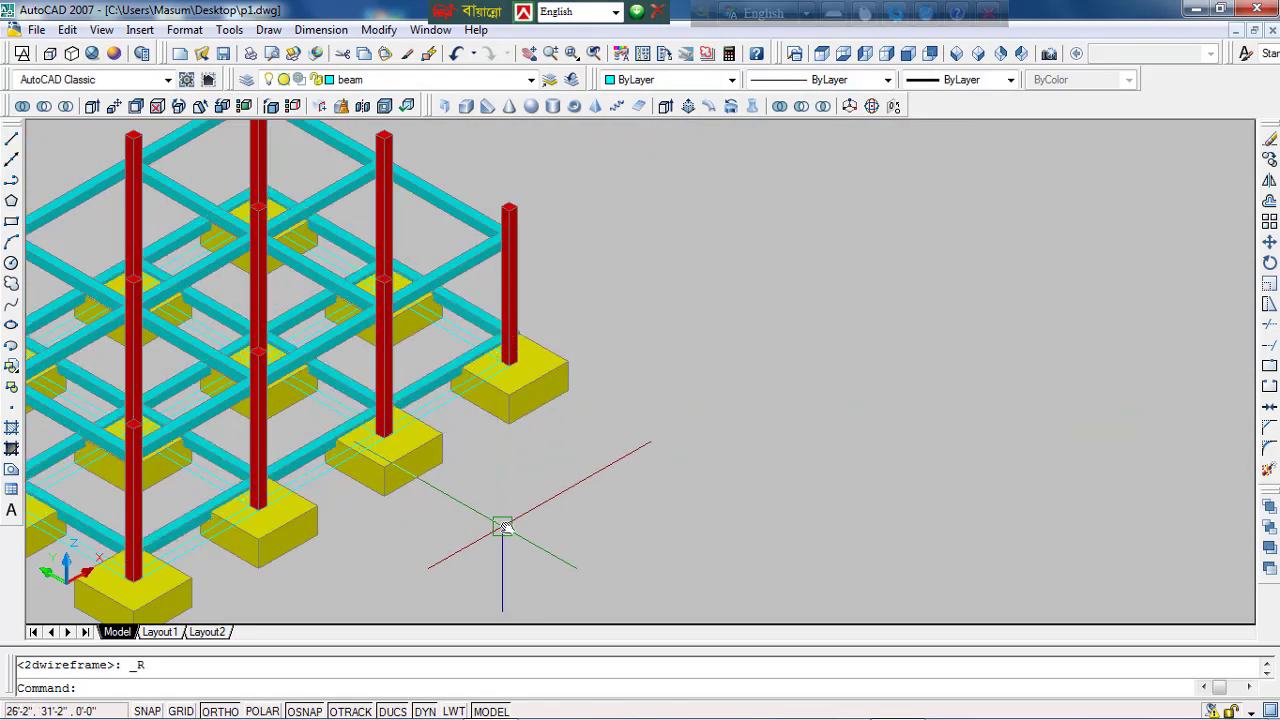
middle_drag(500, 528, 789, 474)
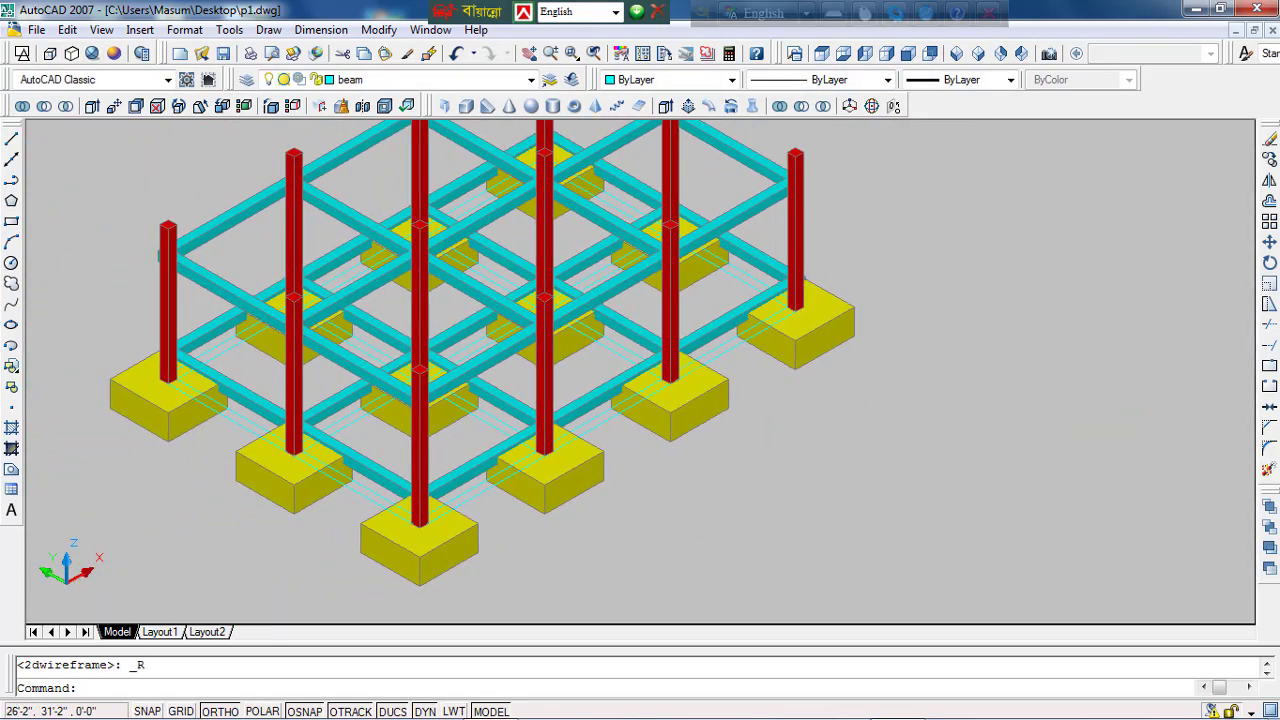
Step: Erase the stray cyan beam piece near the left footings
scroll(519, 522, up, 2)
scroll(460, 495, up, 2)
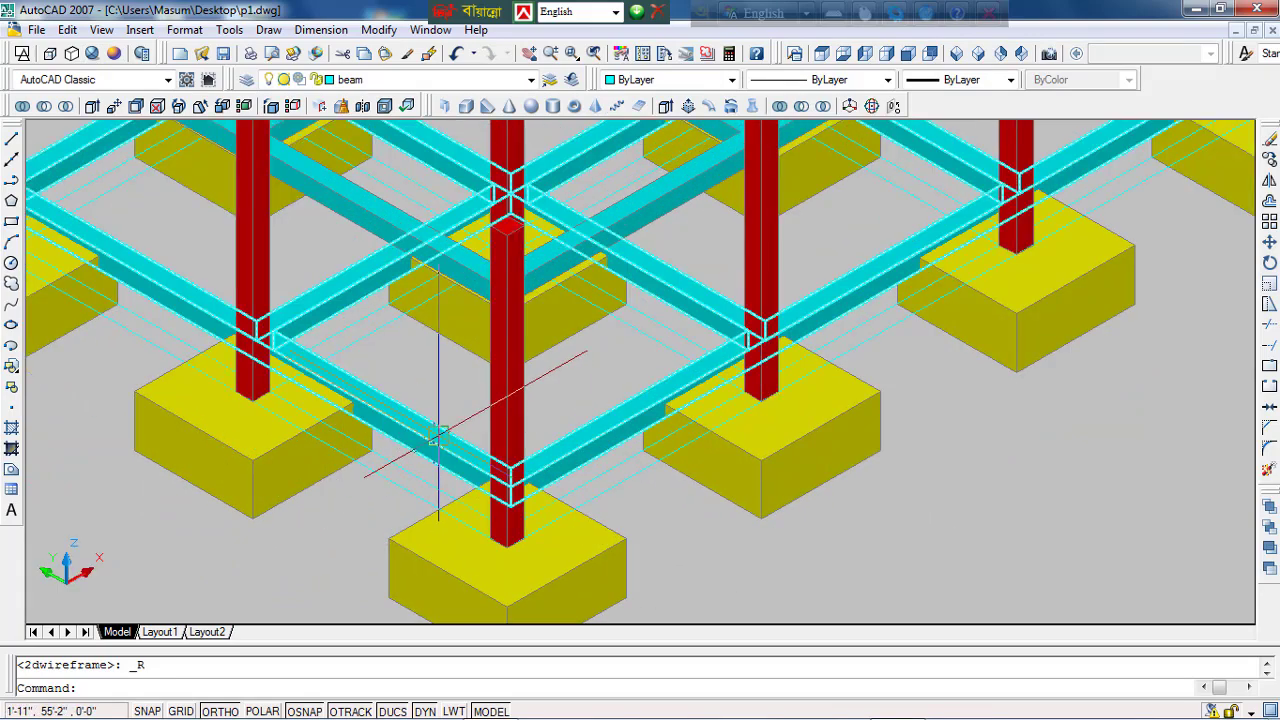
scroll(437, 440, down, 3)
middle_drag(570, 463, 543, 514)
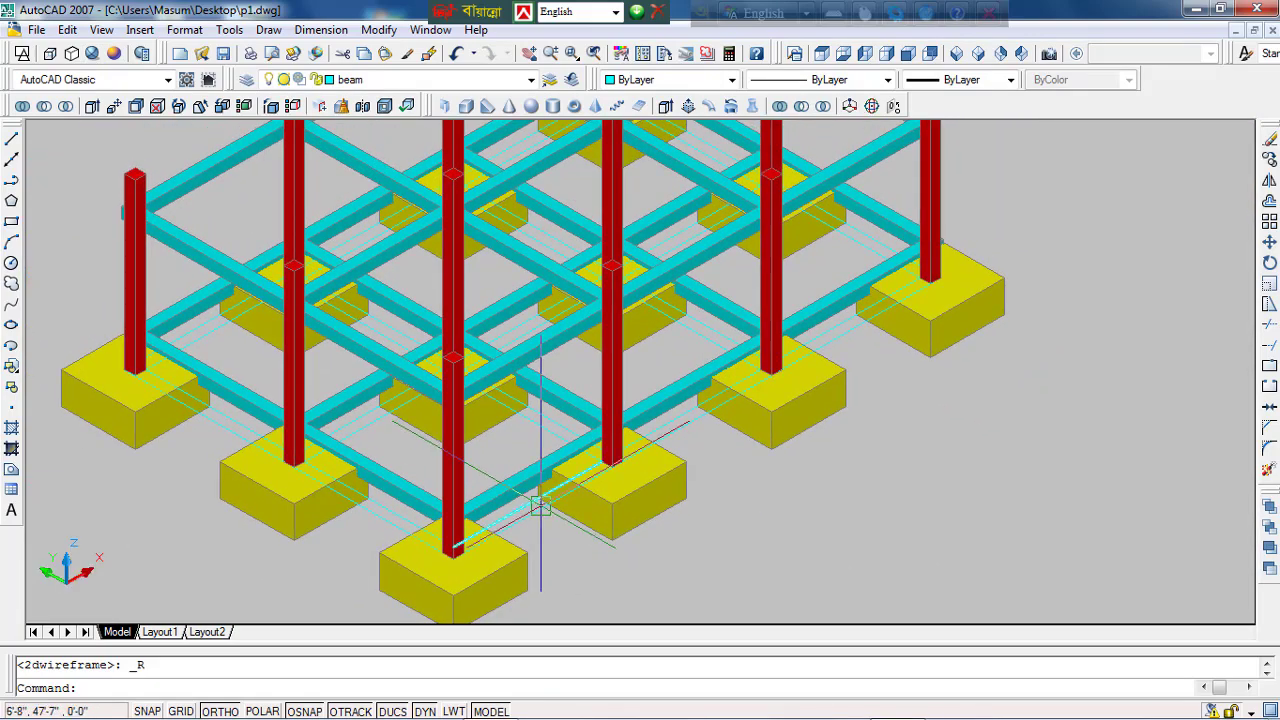
scroll(450, 457, up, 3)
scroll(314, 366, up, 2)
scroll(357, 300, down, 4)
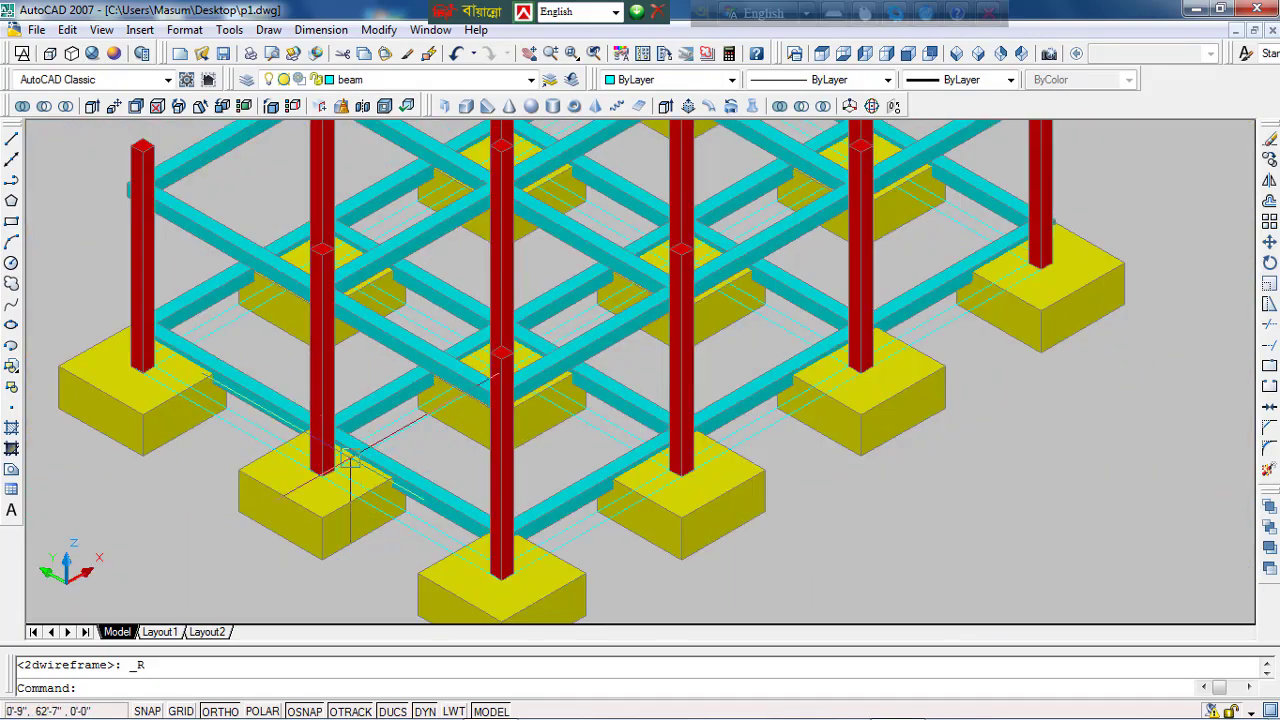
click(236, 400)
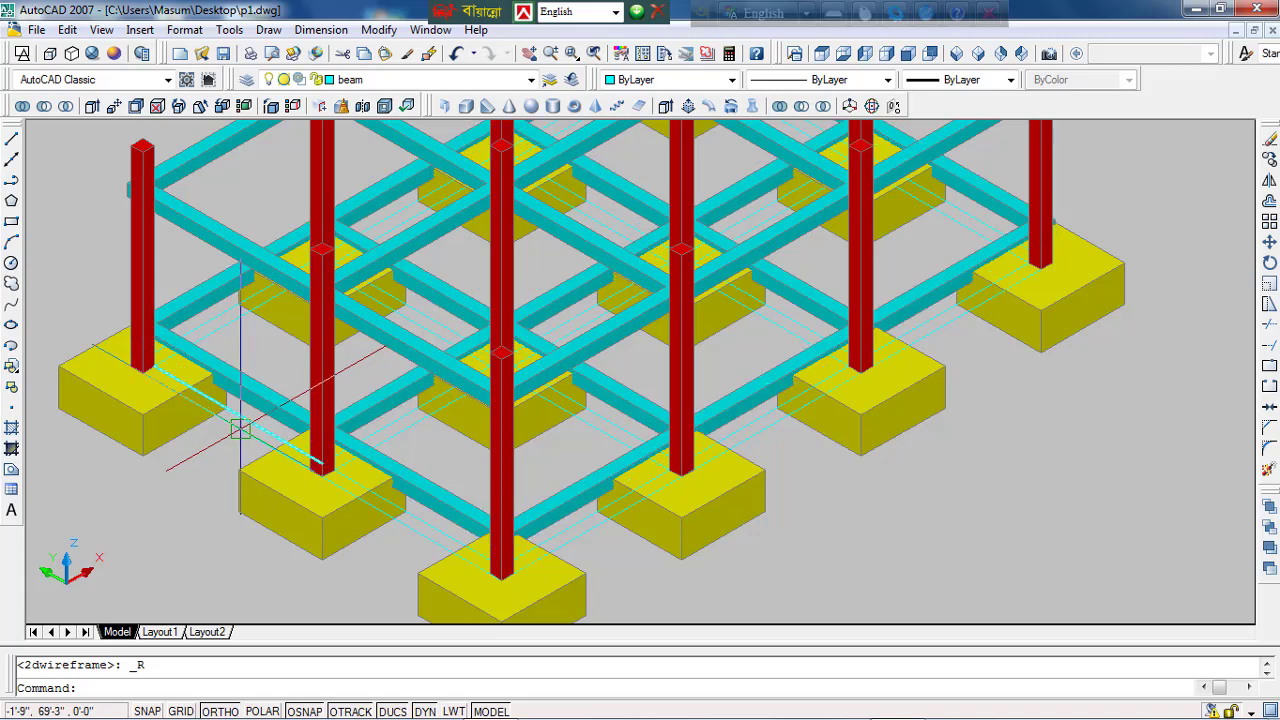
key(Delete)
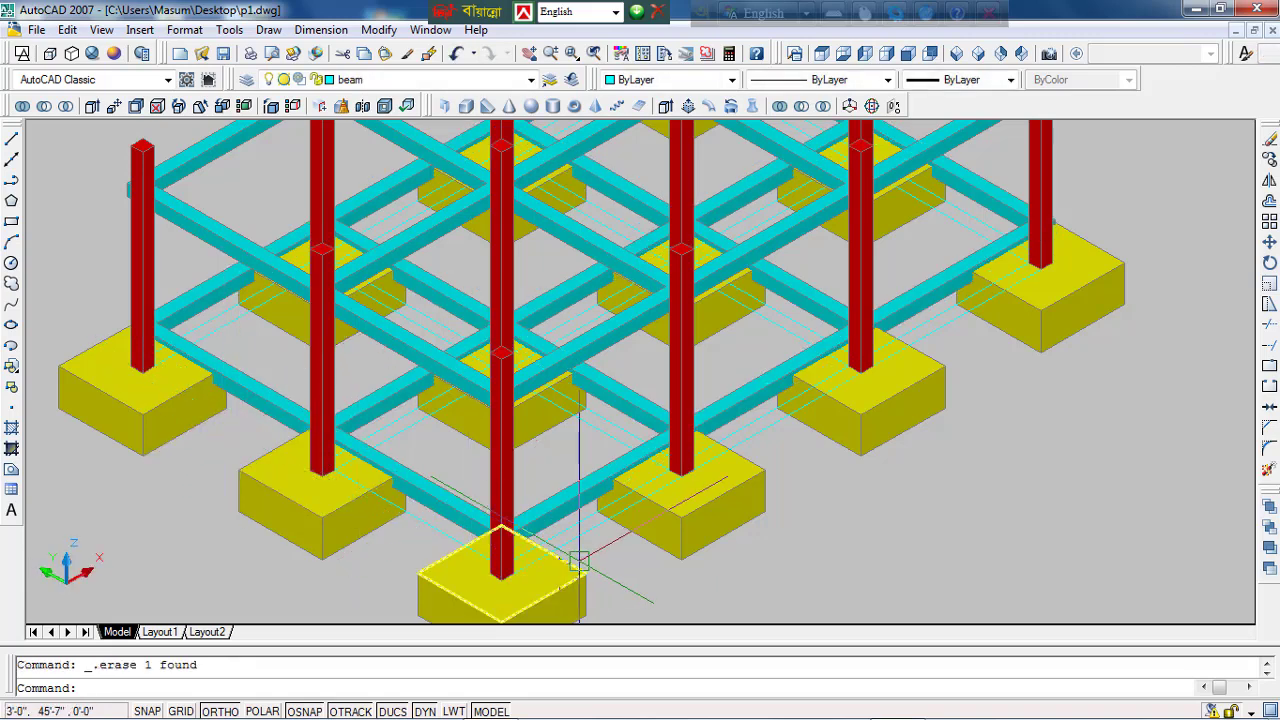
Step: Undo the erasures and recent view changes until the frame returns to 2D wireframe
middle_drag(571, 557, 514, 562)
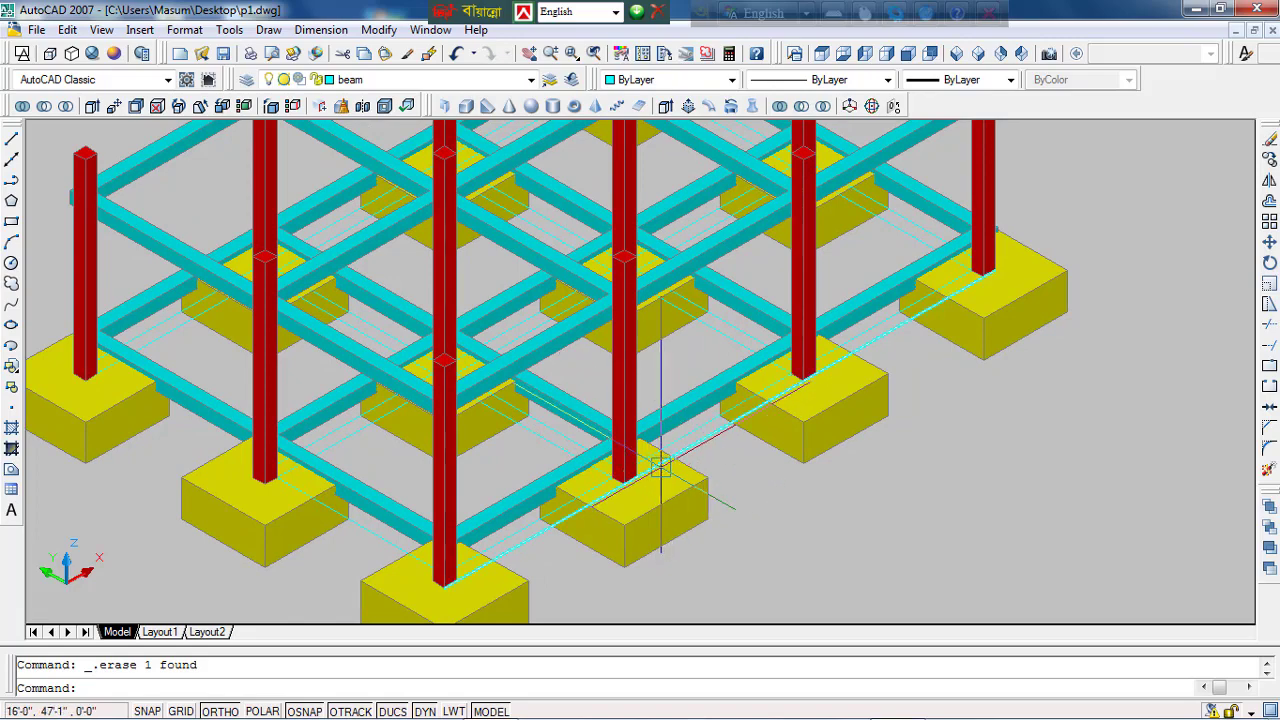
key(ctrl+z)
key(ctrl+z)
key(ctrl+z)
key(ctrl+z)
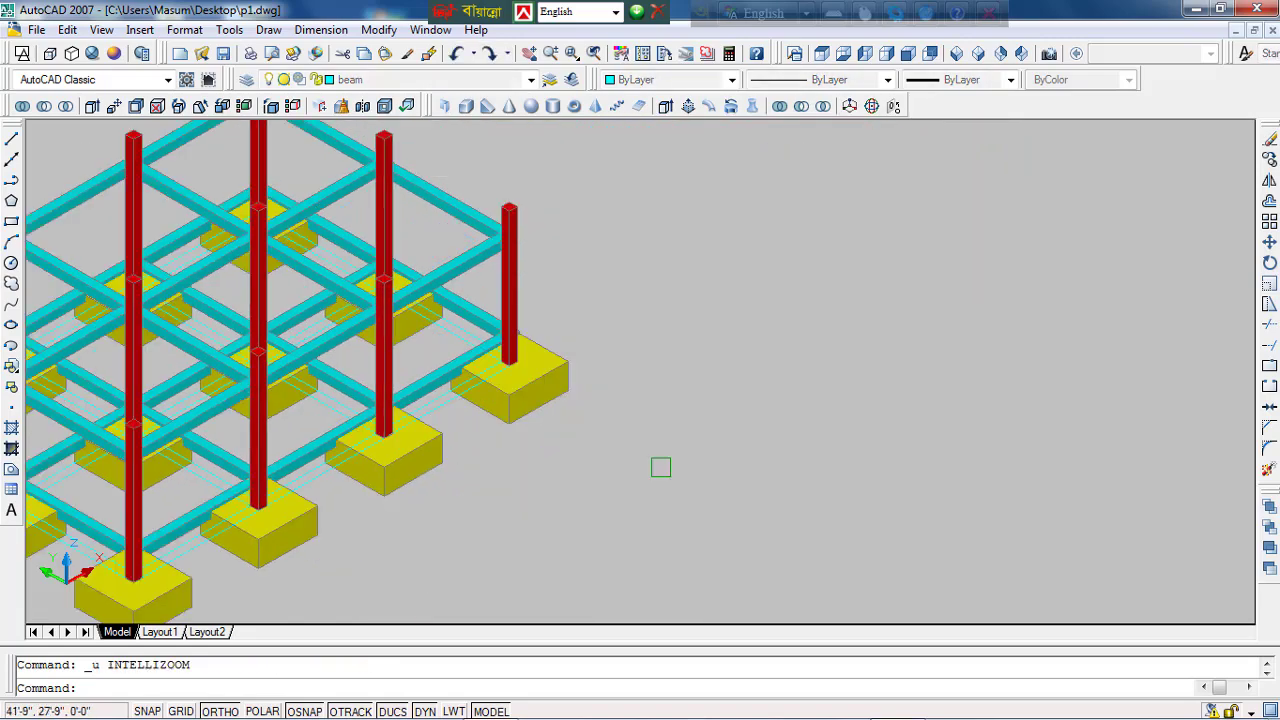
key(ctrl+z)
key(ctrl+z)
key(ctrl+z)
key(ctrl+z)
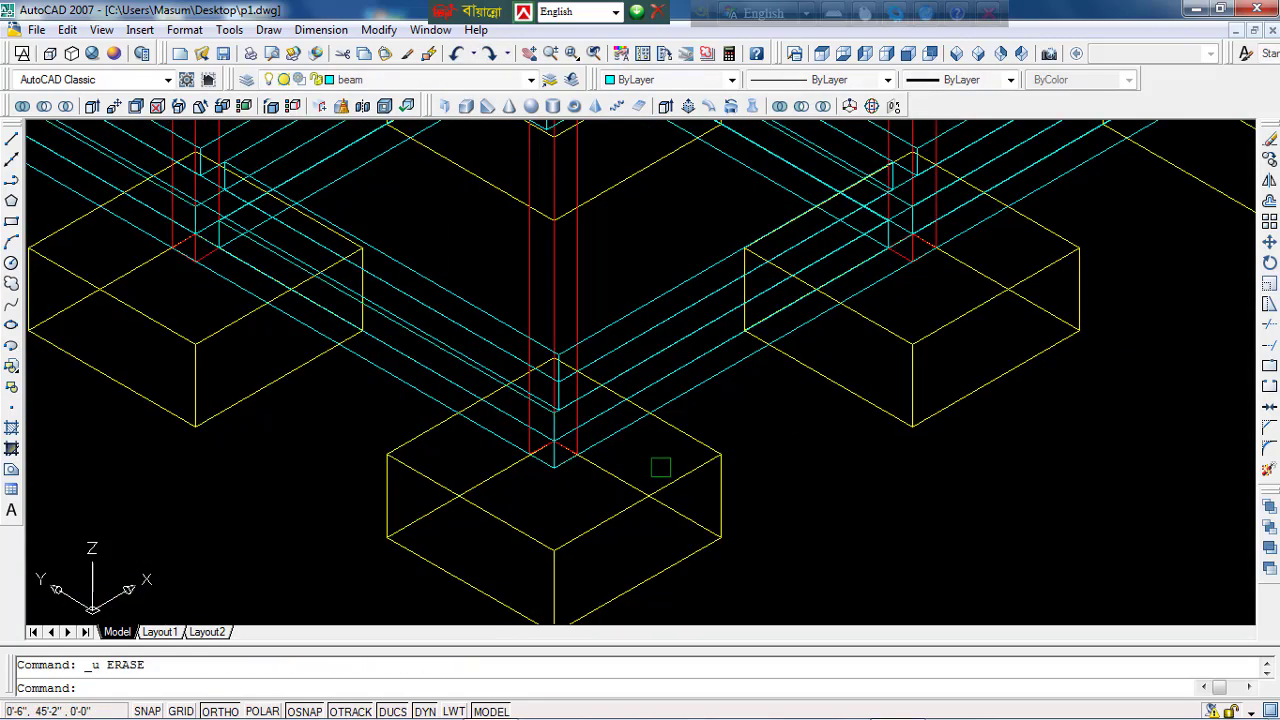
key(ctrl+z)
key(ctrl+z)
key(ctrl+z)
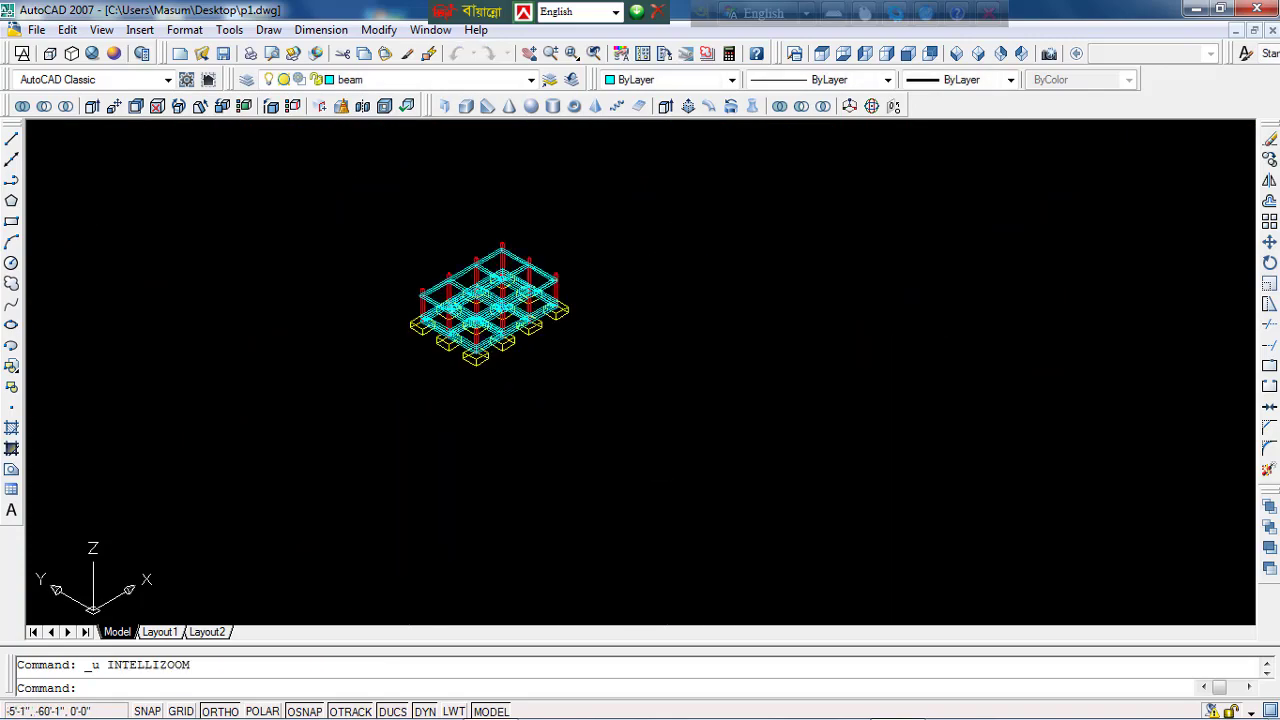
key(ctrl+z)
Step: Select the cyan beam grid and start a COPY from a picked base point
scroll(495, 437, up, 3)
key(Escape)
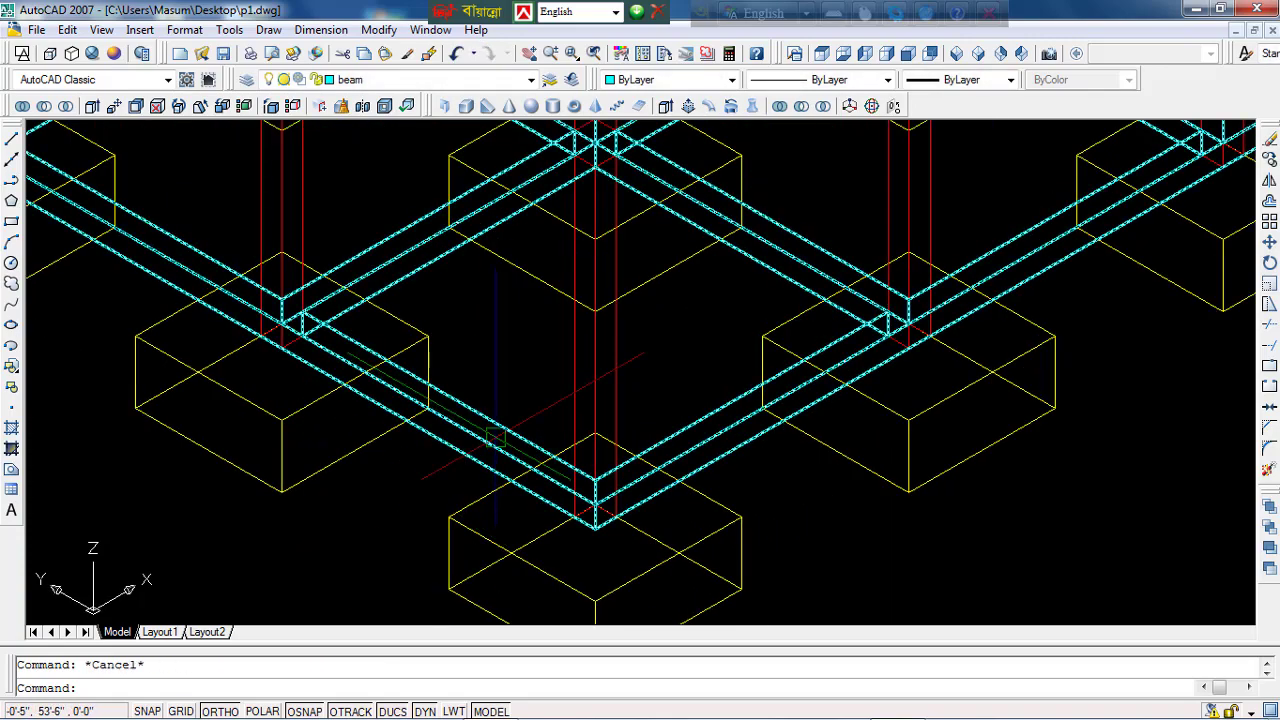
click(495, 437)
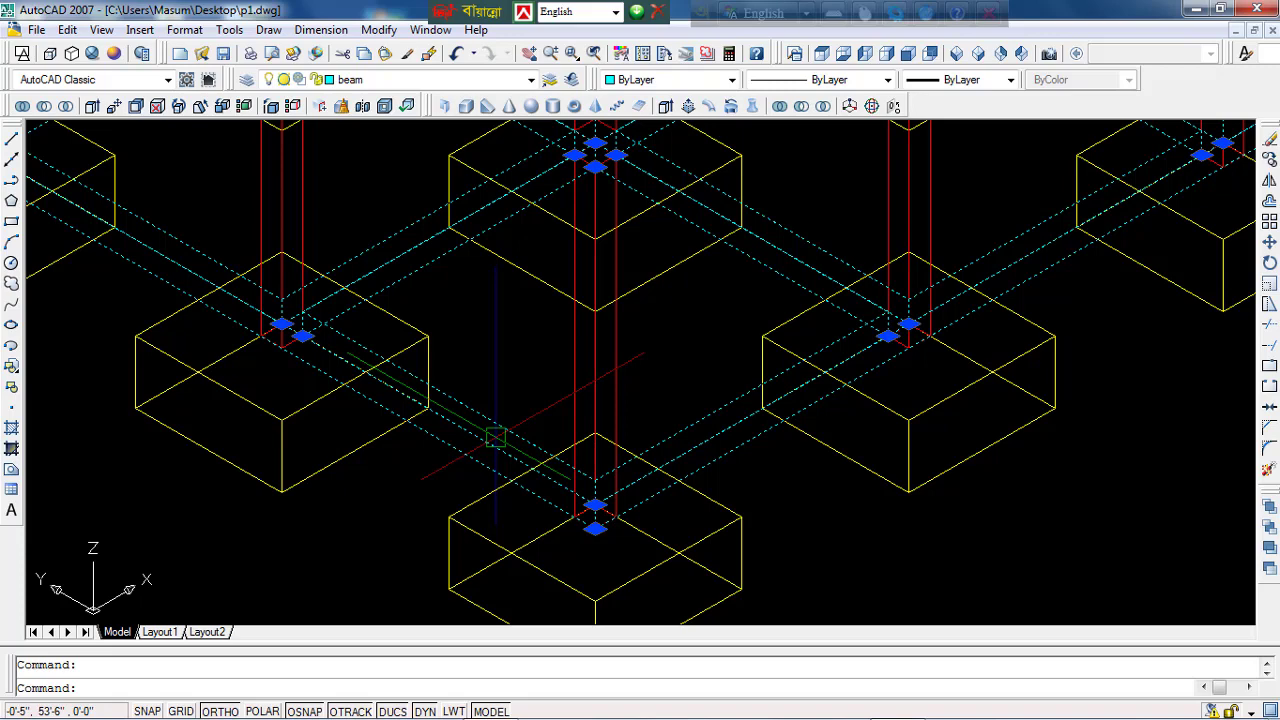
text(co)
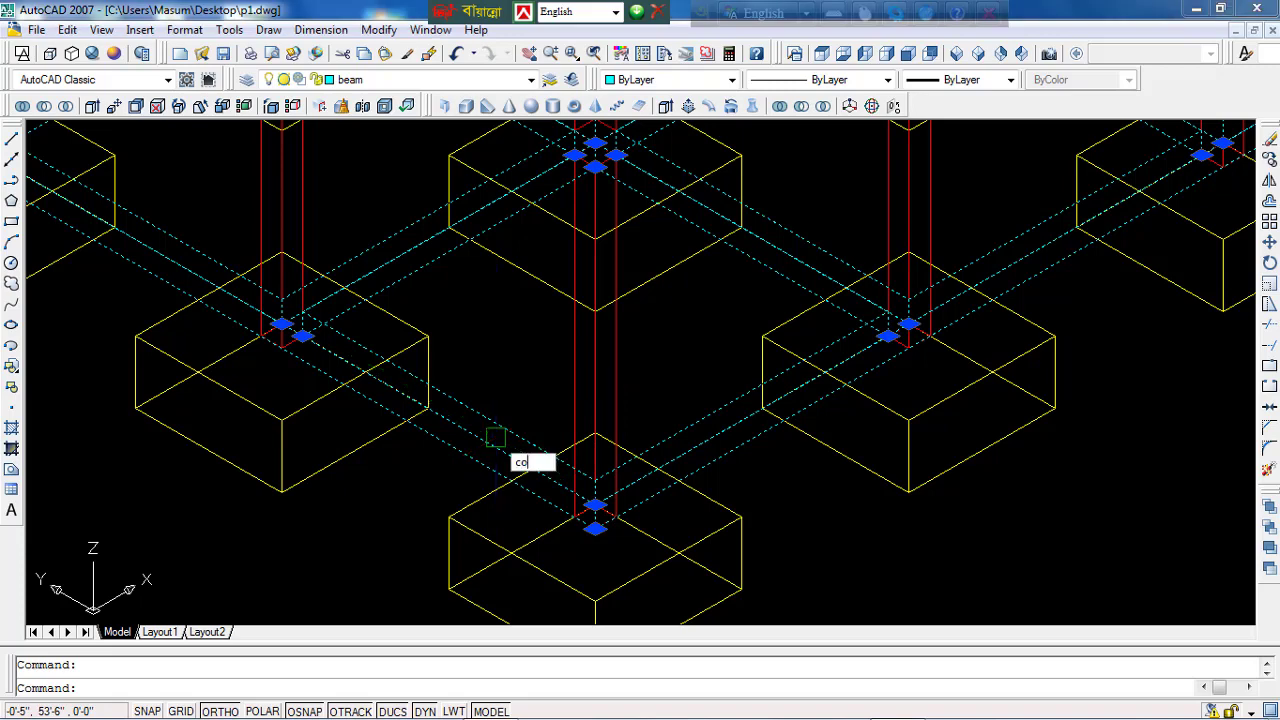
key(Return)
click(597, 525)
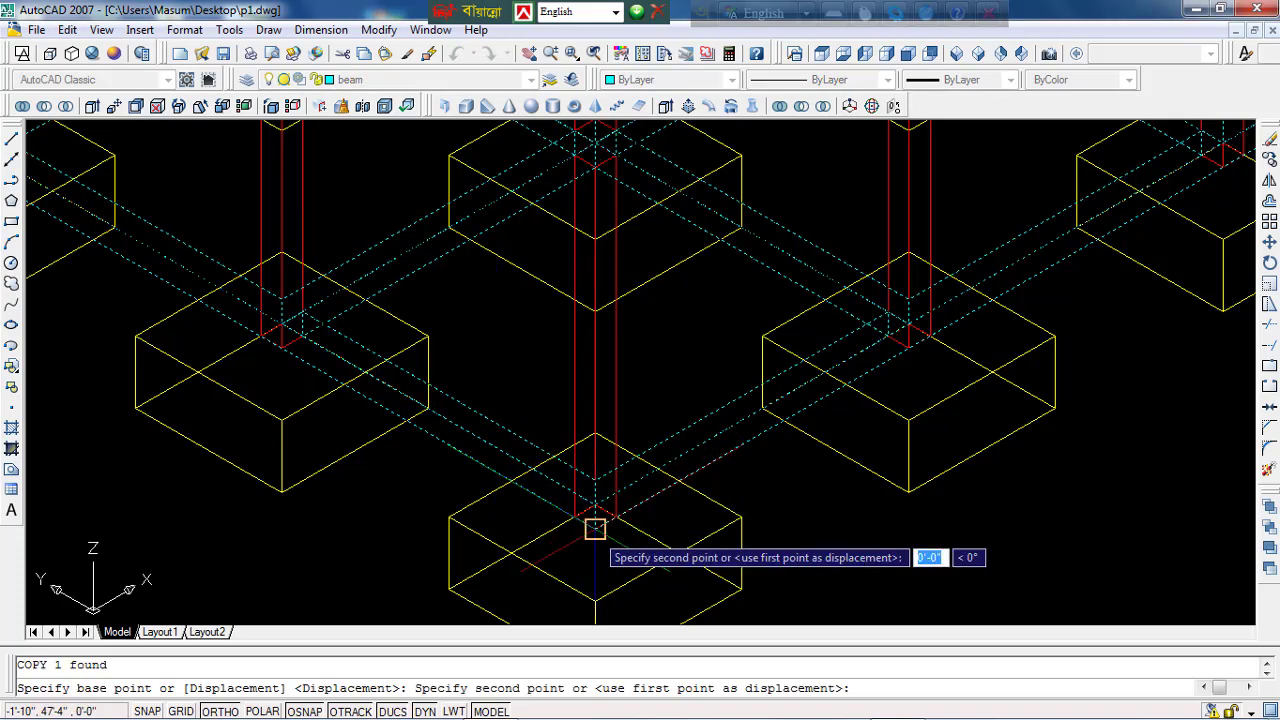
Step: Place copies of the beam grid 4' and 14' above the base
scroll(597, 527, down, 5)
scroll(596, 533, down, 3)
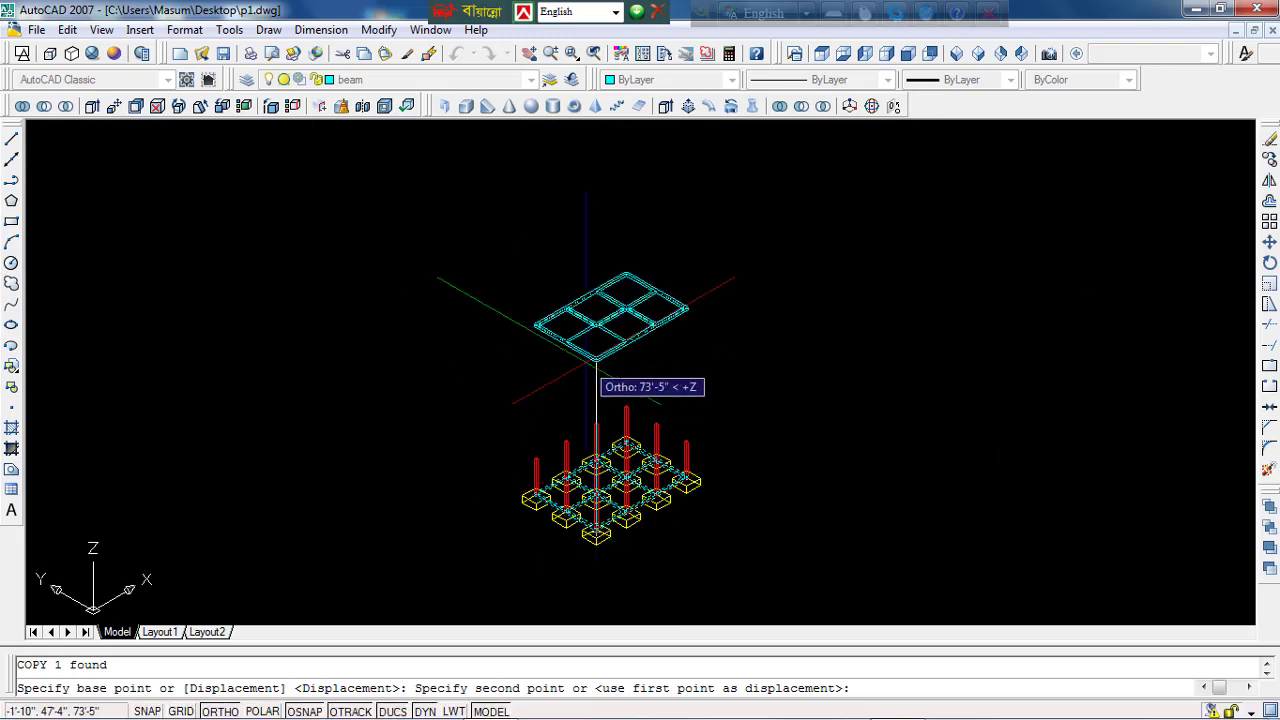
text(4')
key(Return)
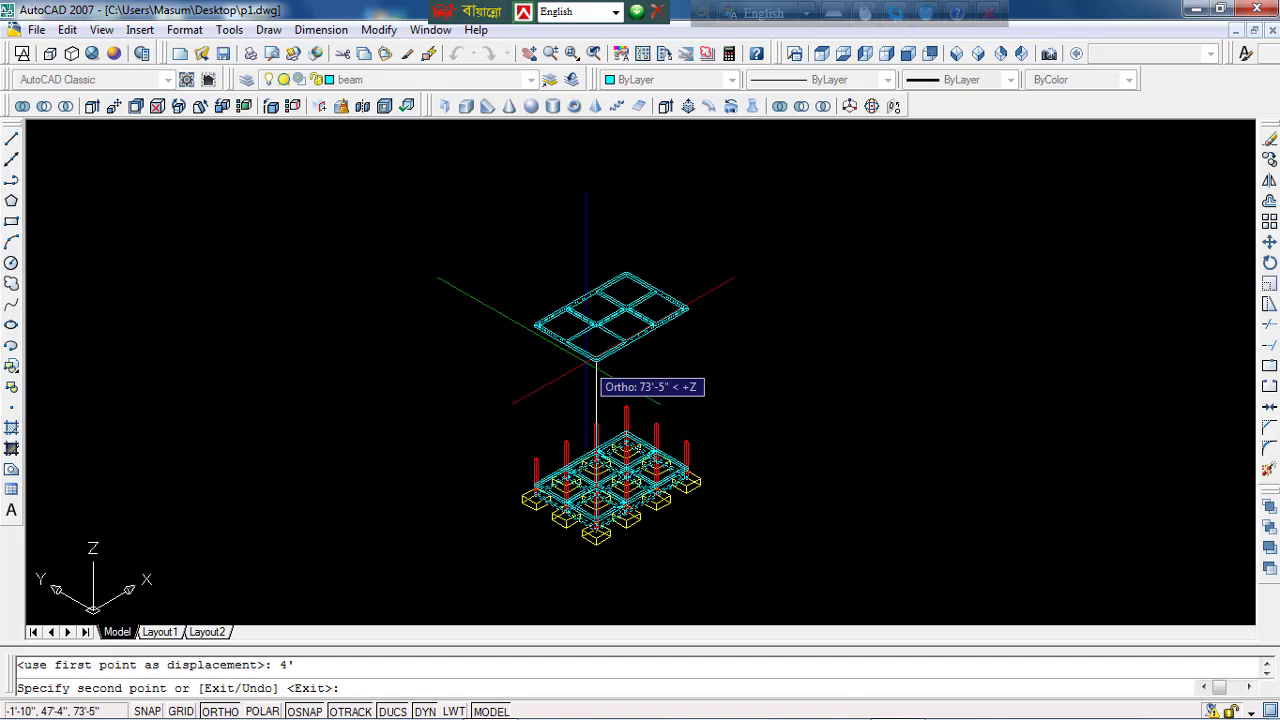
text(14)
key(Return)
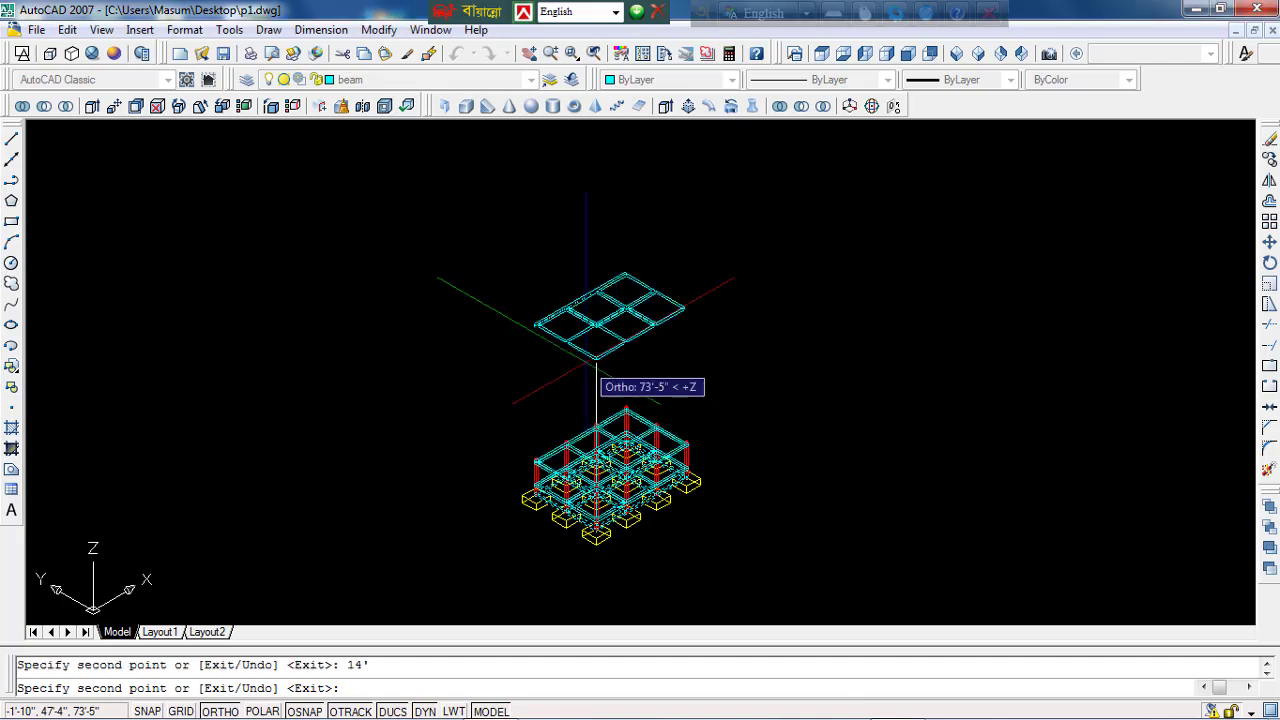
key(Escape)
scroll(560, 450, up, 5)
Step: Erase the unwanted beam grid and the stray front beam line at footing level
scroll(560, 440, up, 1)
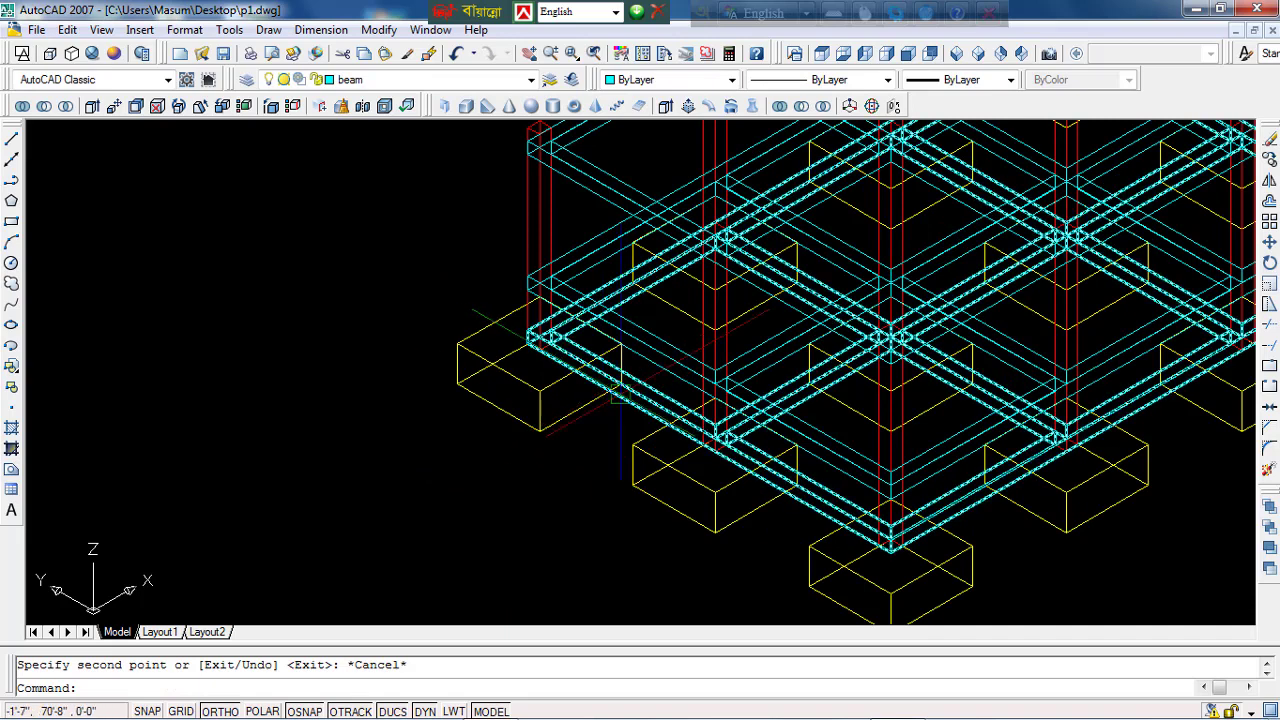
click(620, 395)
key(Delete)
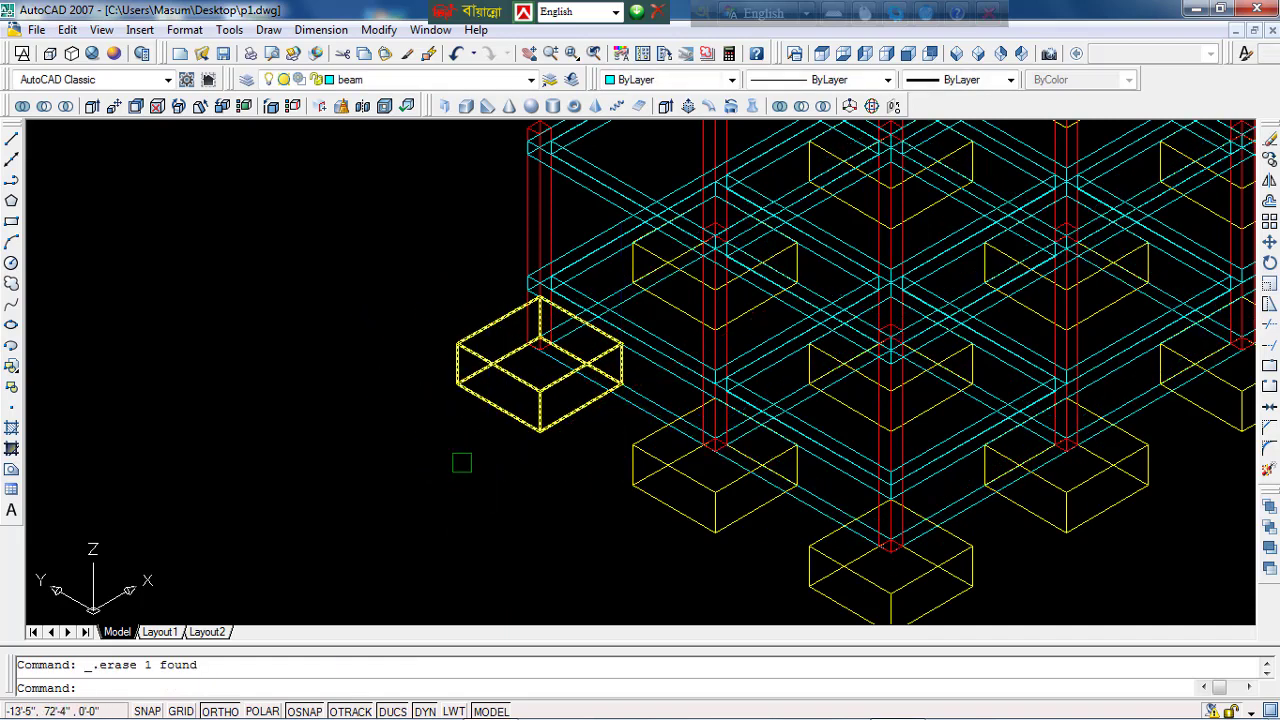
click(651, 403)
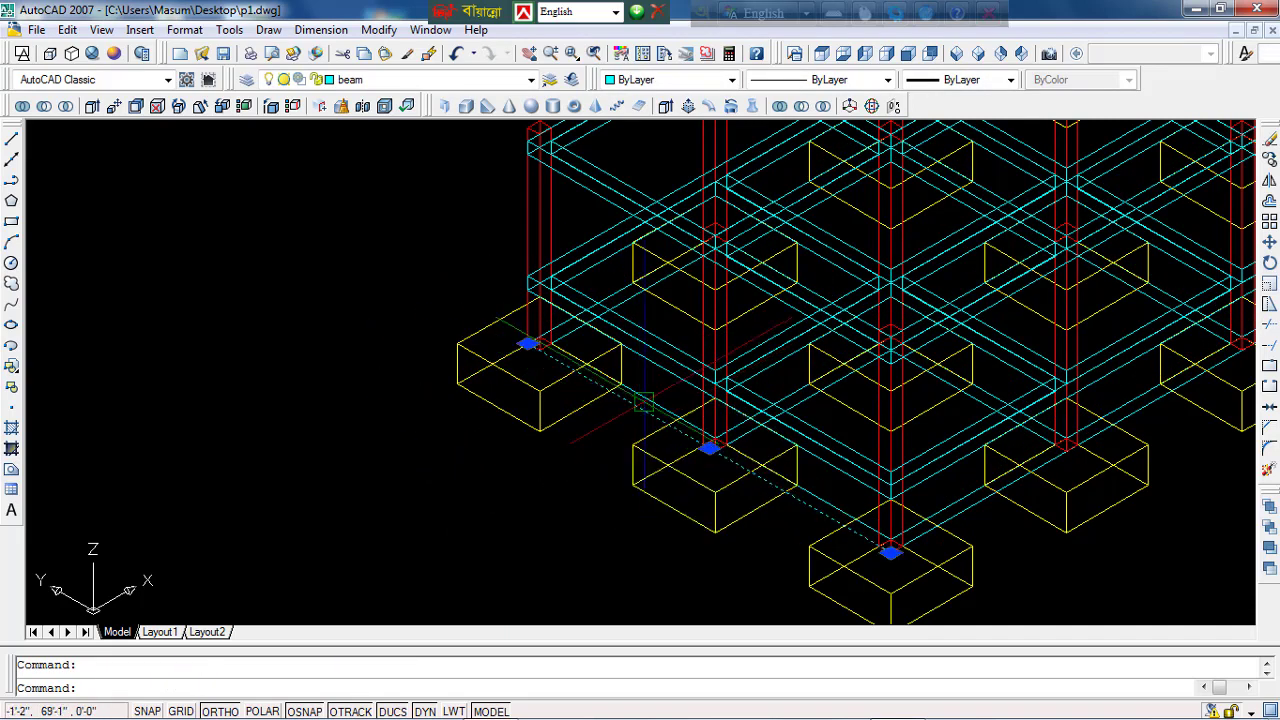
key(Delete)
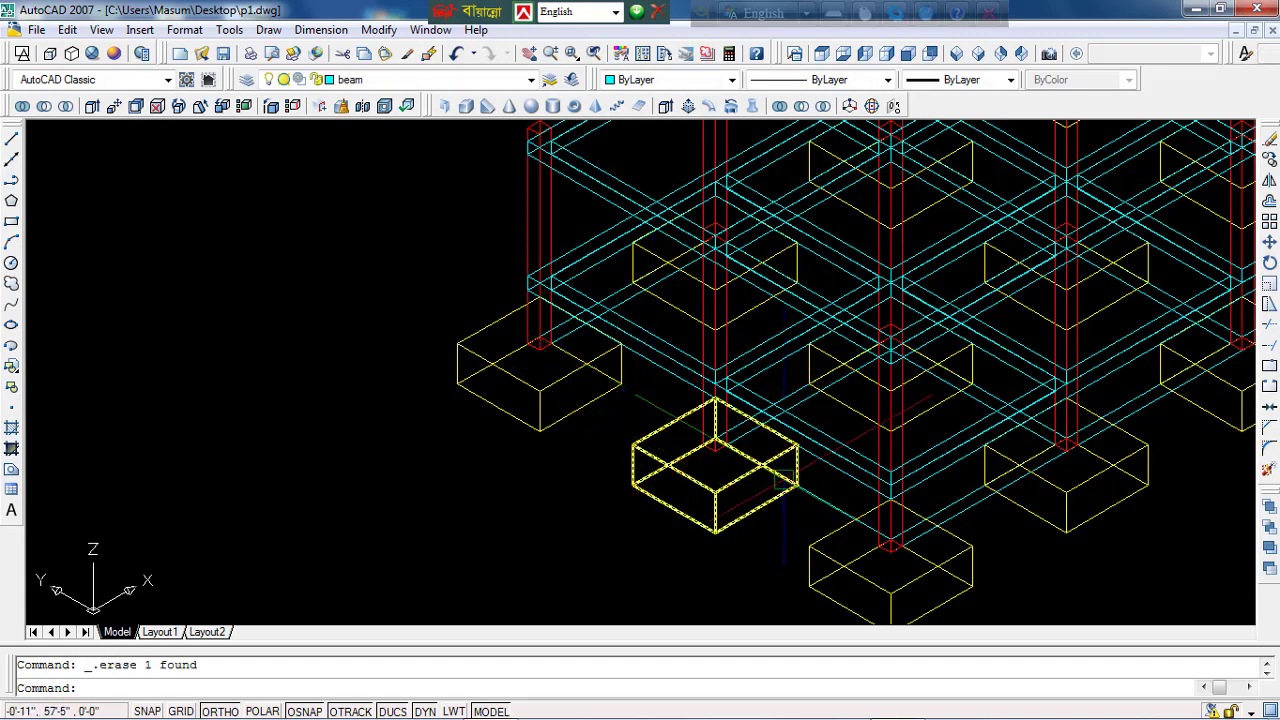
Step: Erase the remaining leftover diagonal beam lines around the footings
scroll(729, 354, up, 1)
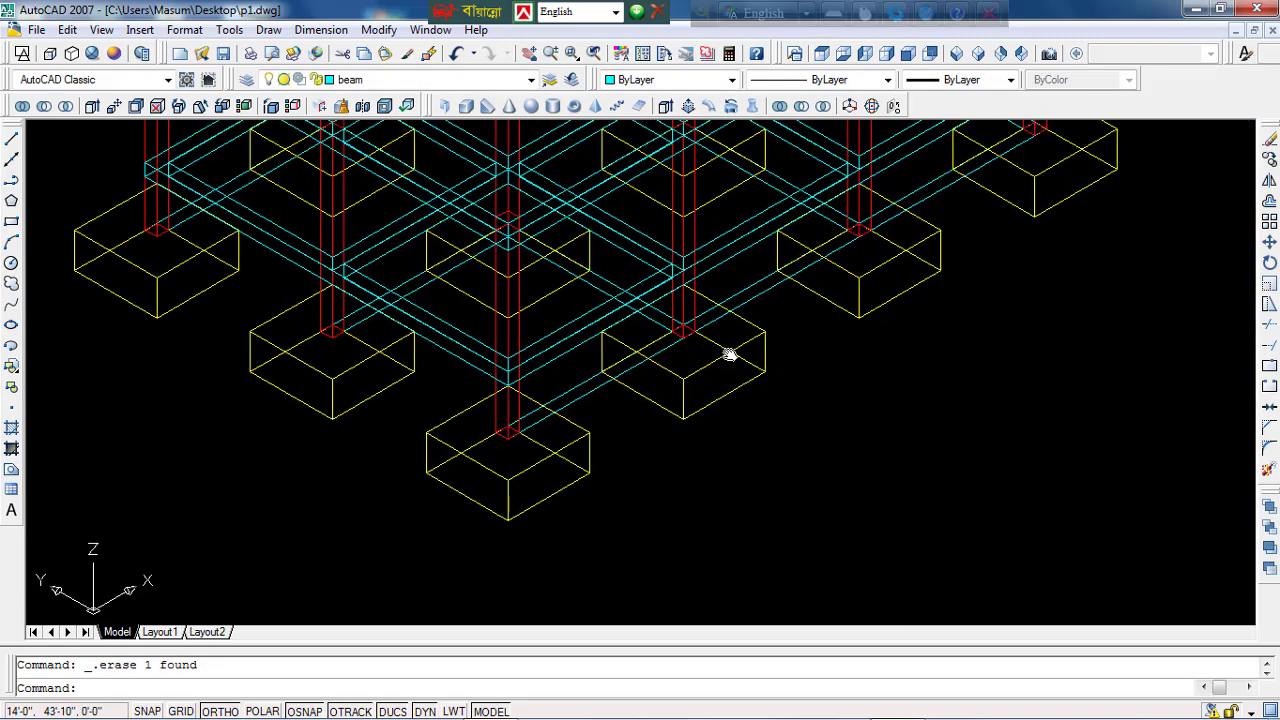
scroll(729, 354, up, 1)
scroll(584, 388, up, 2)
click(584, 388)
key(Delete)
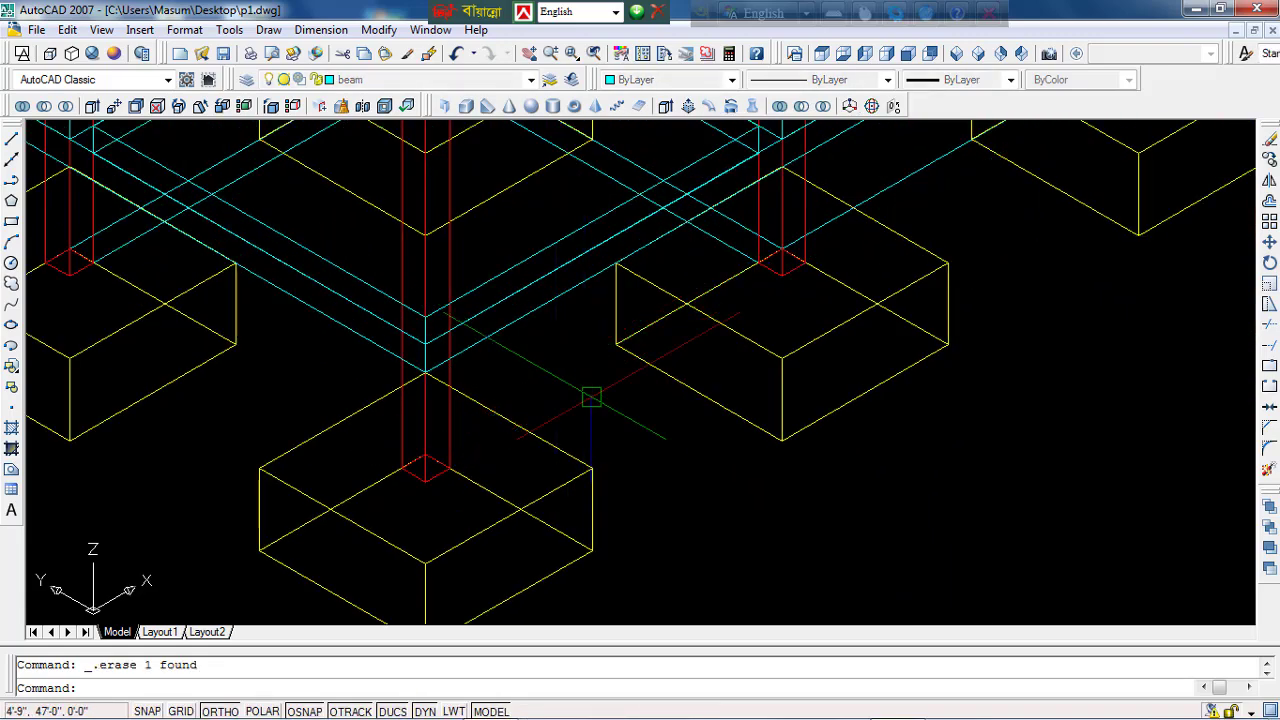
click(905, 180)
key(Delete)
scroll(937, 249, down, 5)
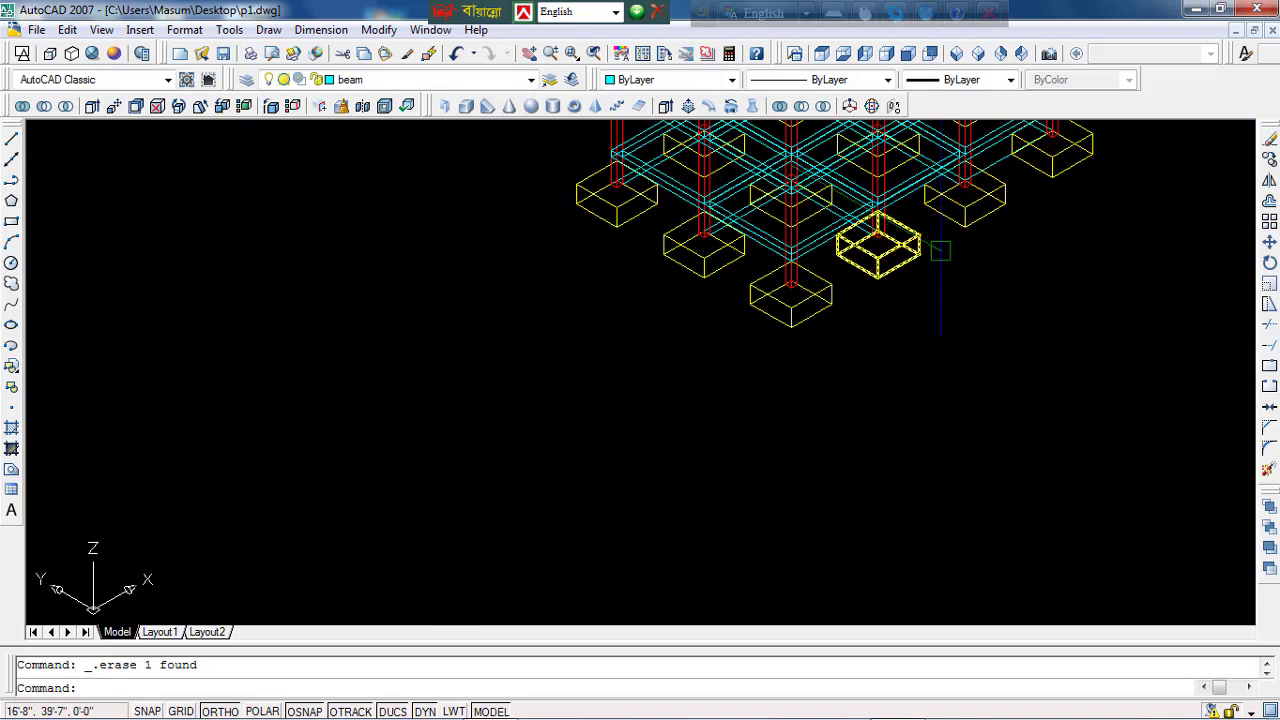
scroll(930, 260, up, 1)
scroll(923, 273, up, 3)
click(894, 233)
key(Delete)
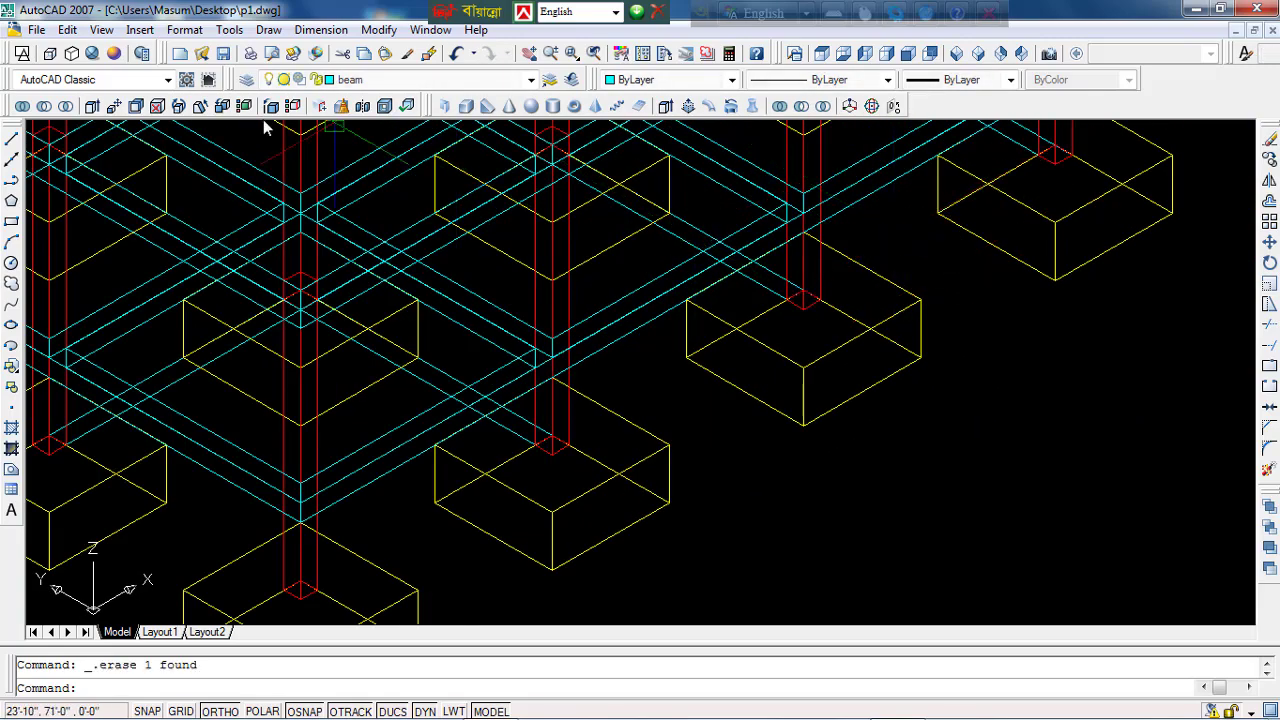
click(285, 130)
Step: Shade the frame in Realistic style, centred on footings, columns and both beam levels
click(92, 54)
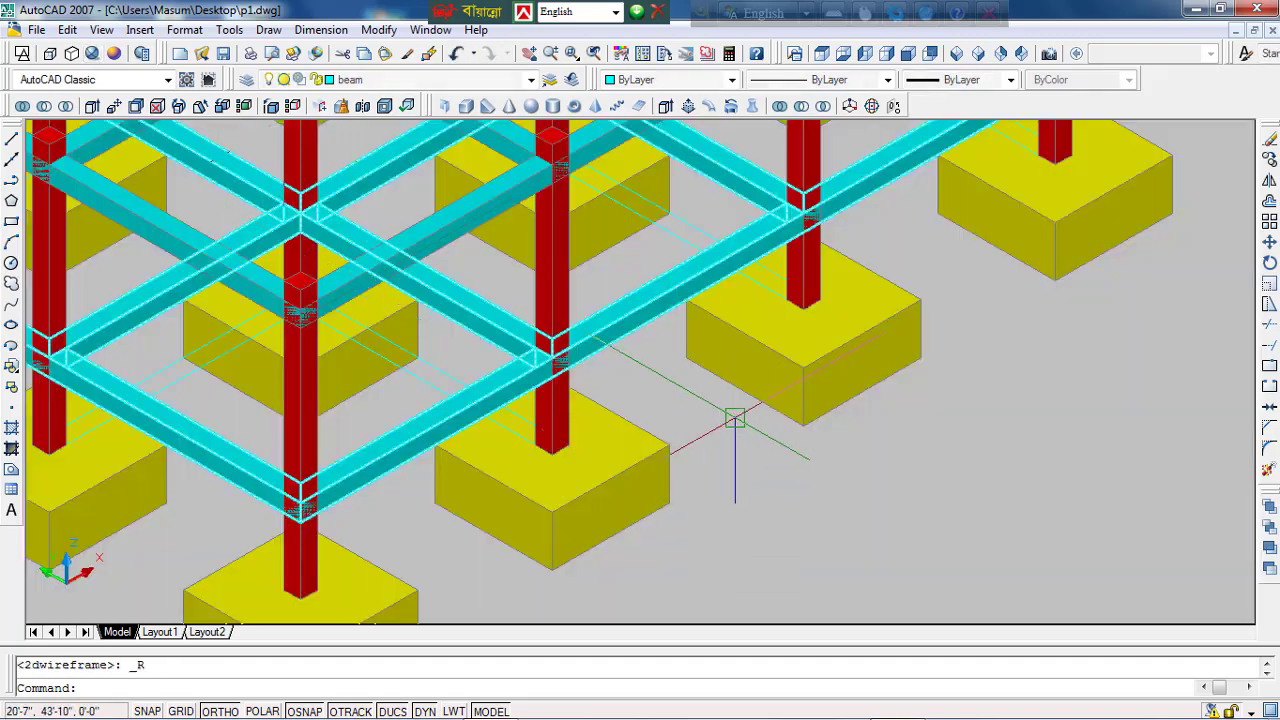
scroll(745, 450, down, 4)
scroll(749, 500, up, 2)
middle_drag(748, 517, 782, 489)
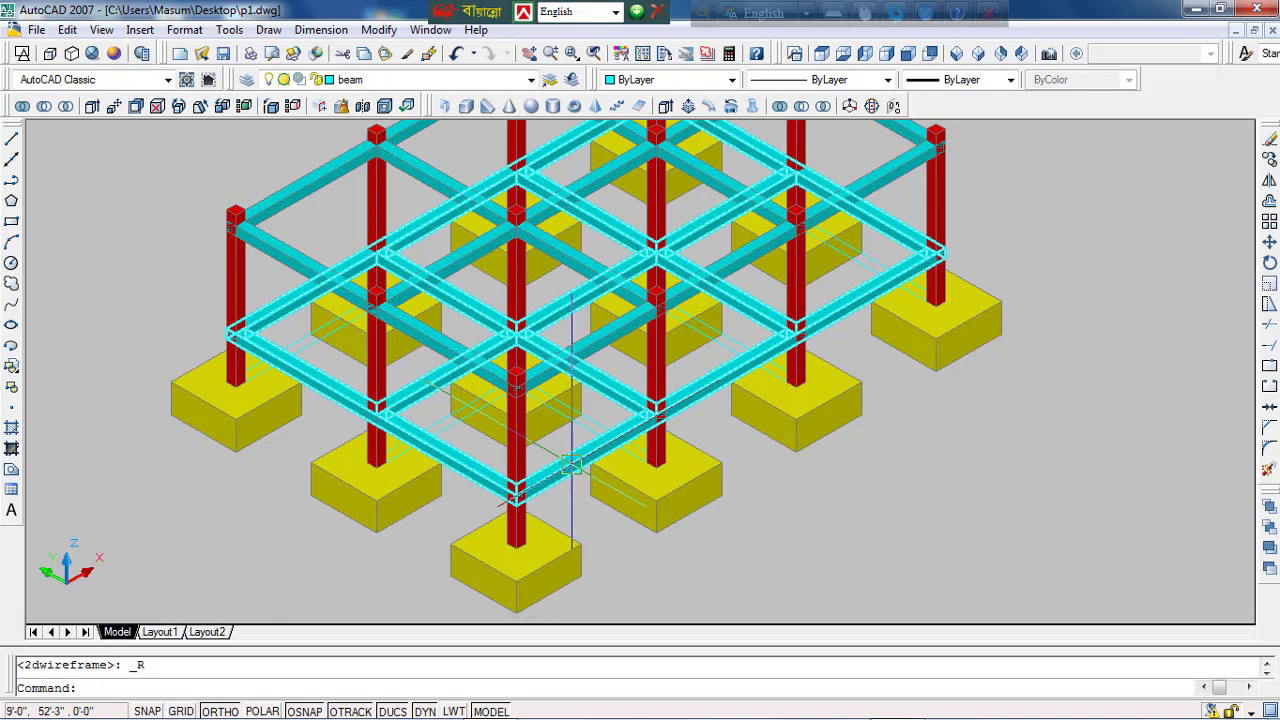
scroll(605, 420, down, 2)
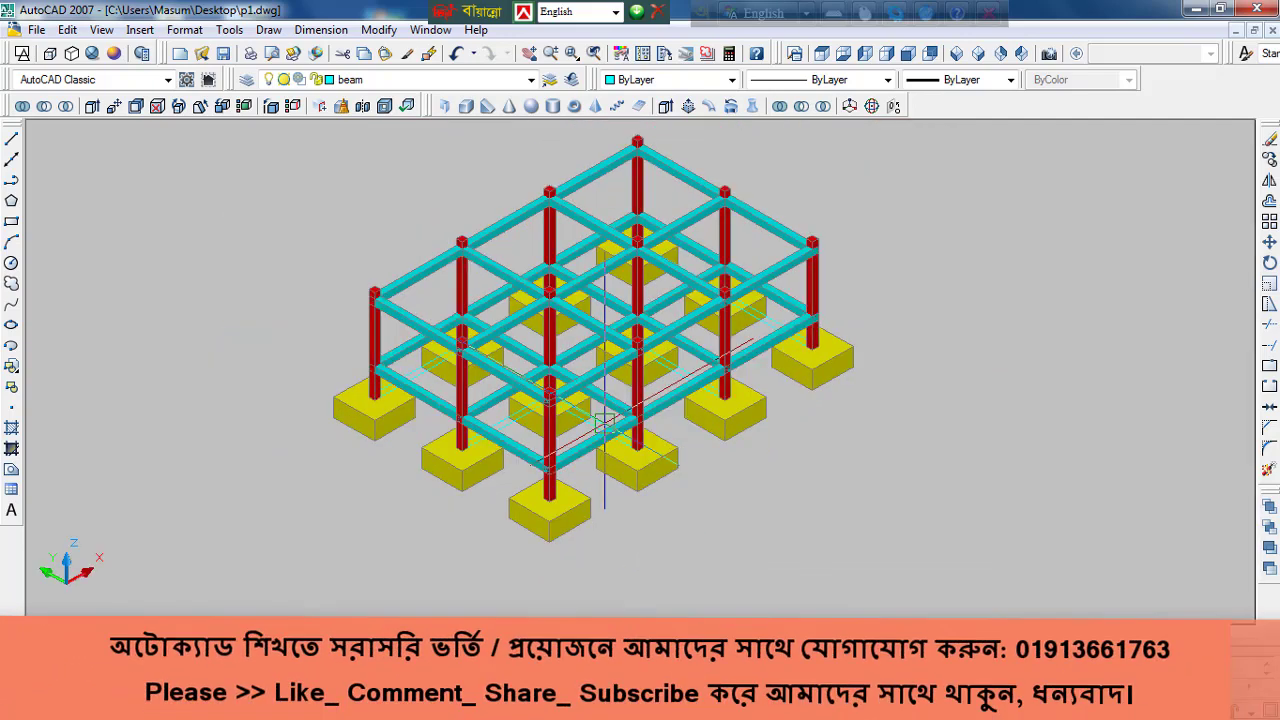
scroll(621, 398, down, 4)
scroll(621, 400, up, 6)
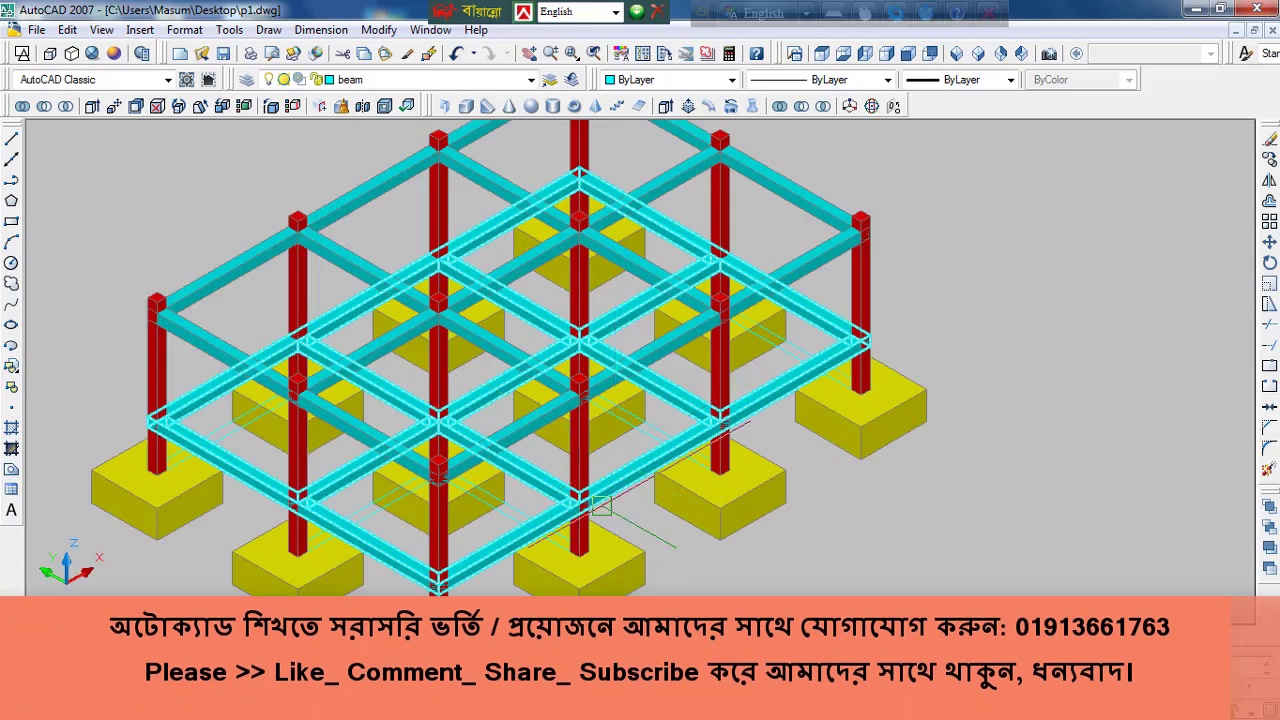
scroll(621, 400, down, 1)
scroll(621, 405, down, 3)
scroll(618, 440, up, 2)
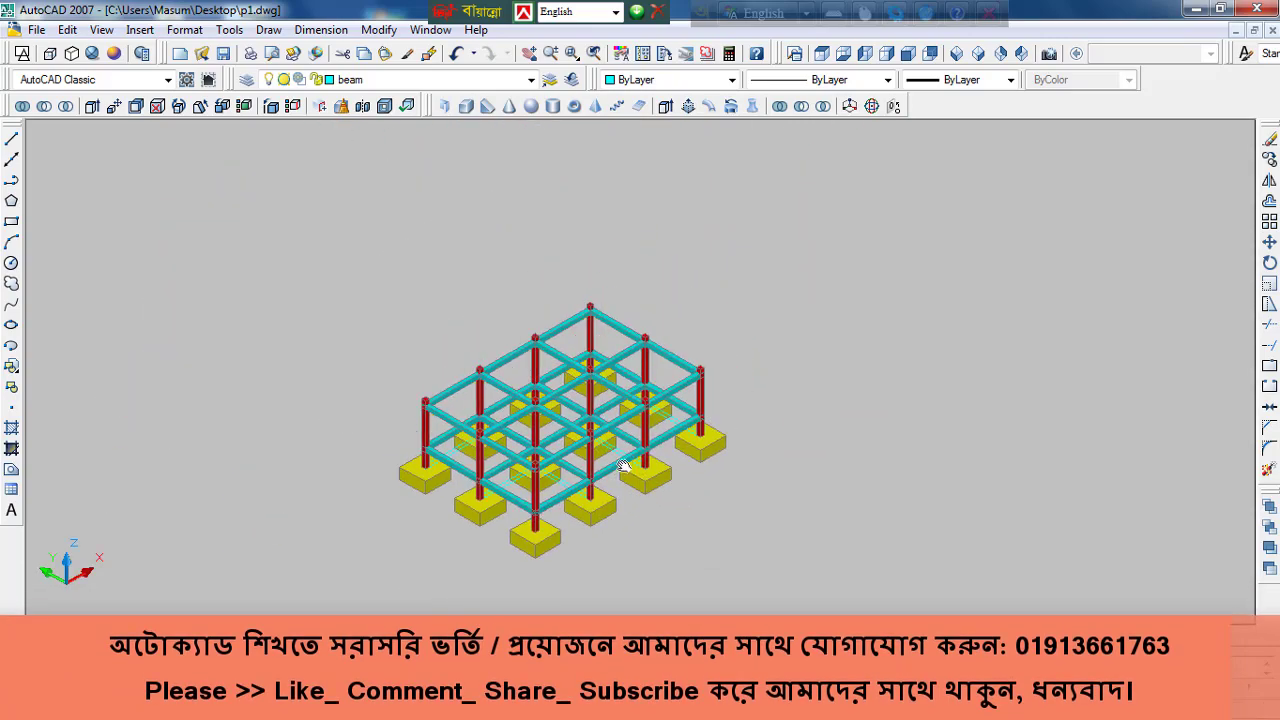
scroll(615, 470, up, 3)
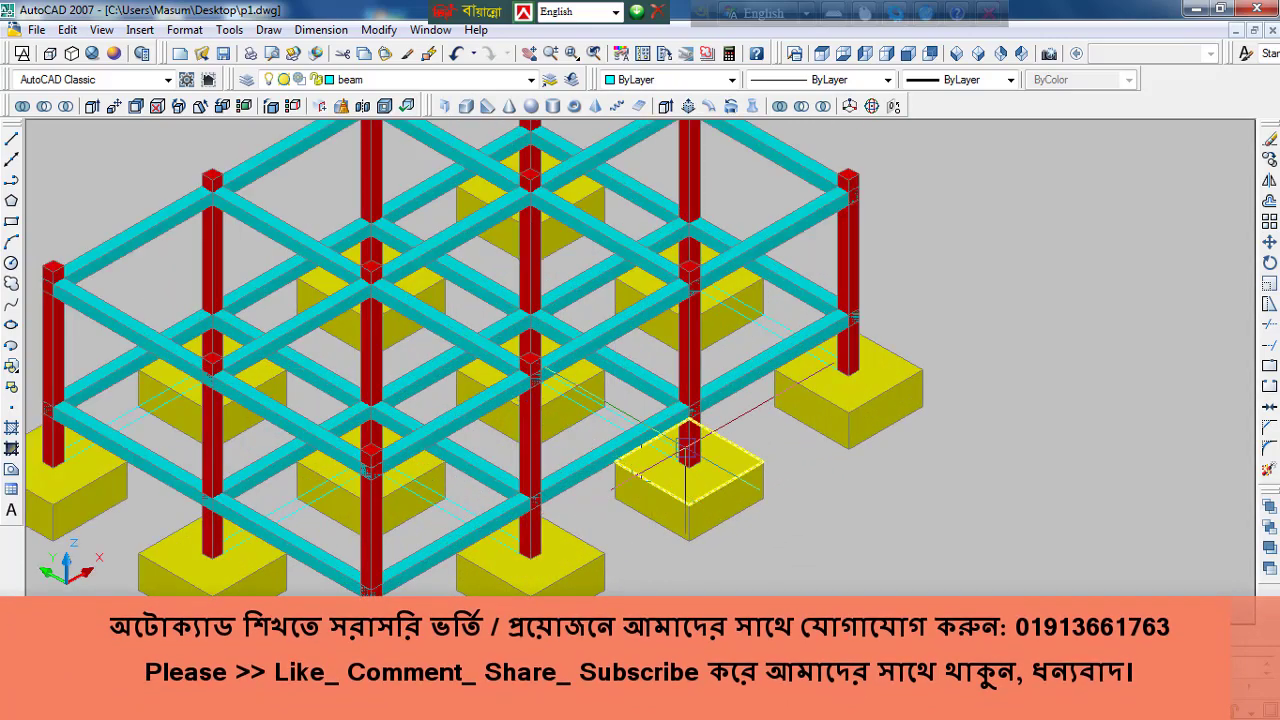
scroll(683, 470, down, 2)
middle_drag(683, 470, 703, 472)
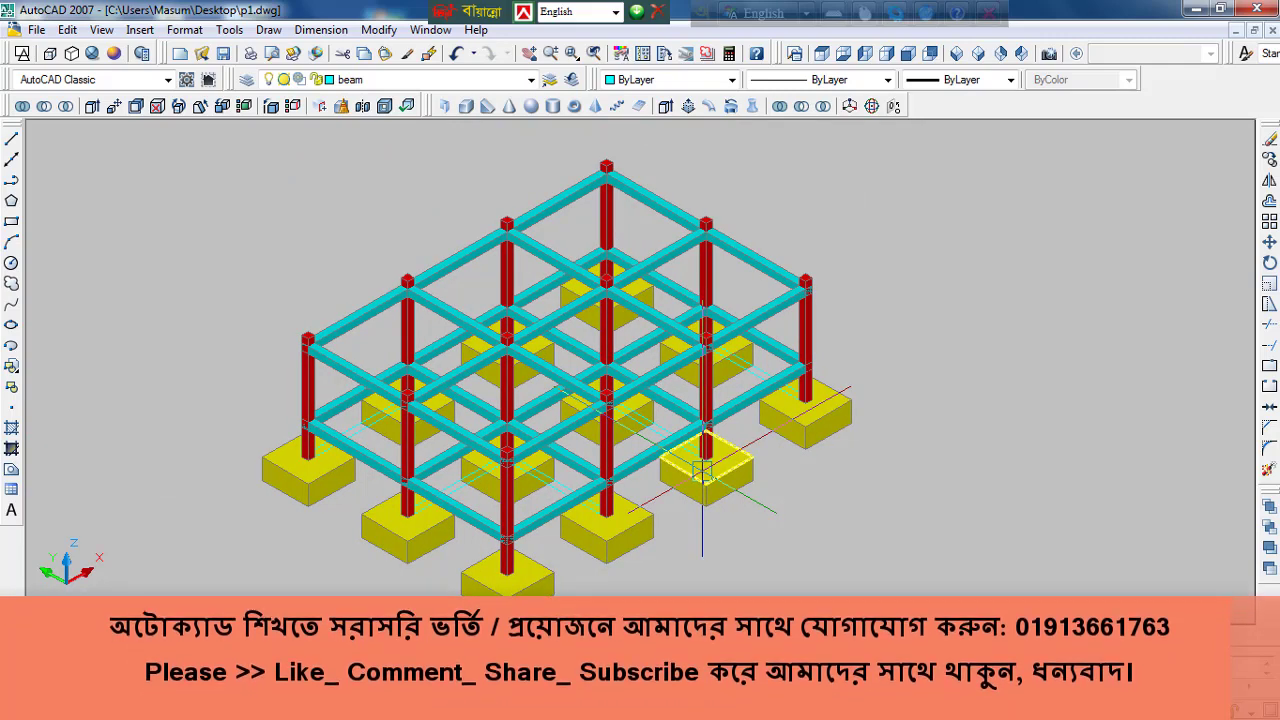
scroll(640, 485, up, 2)
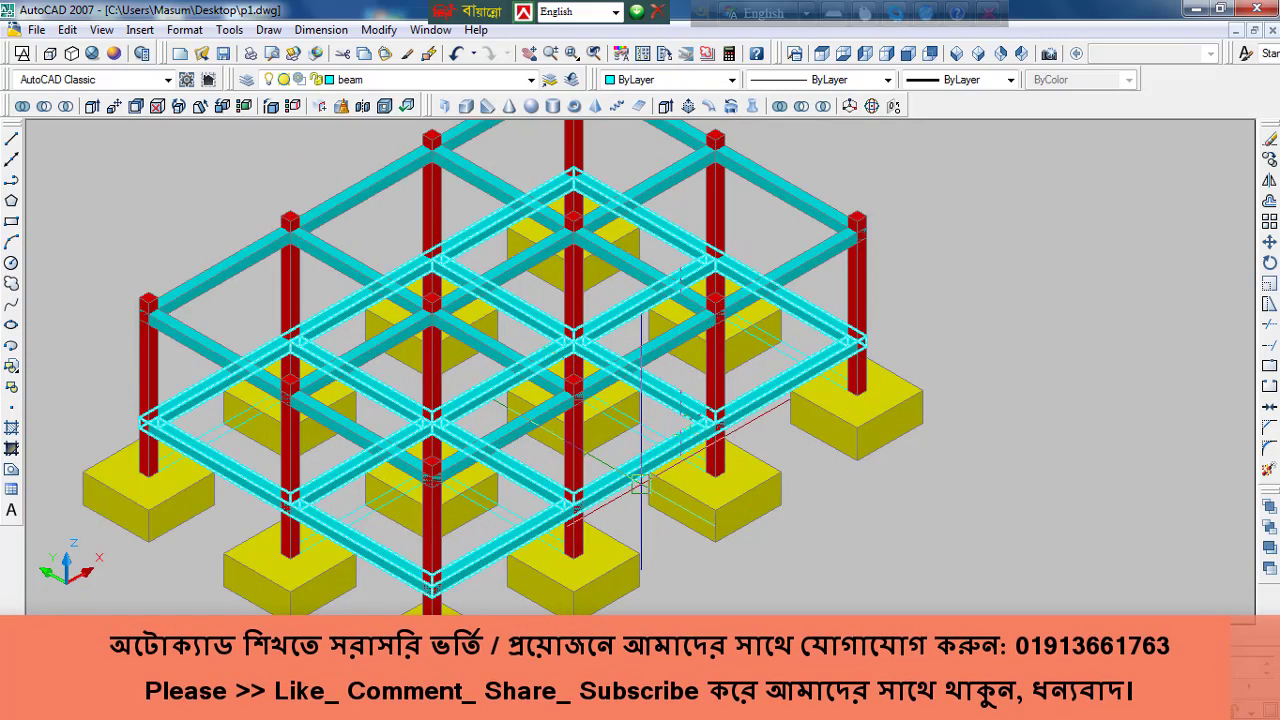